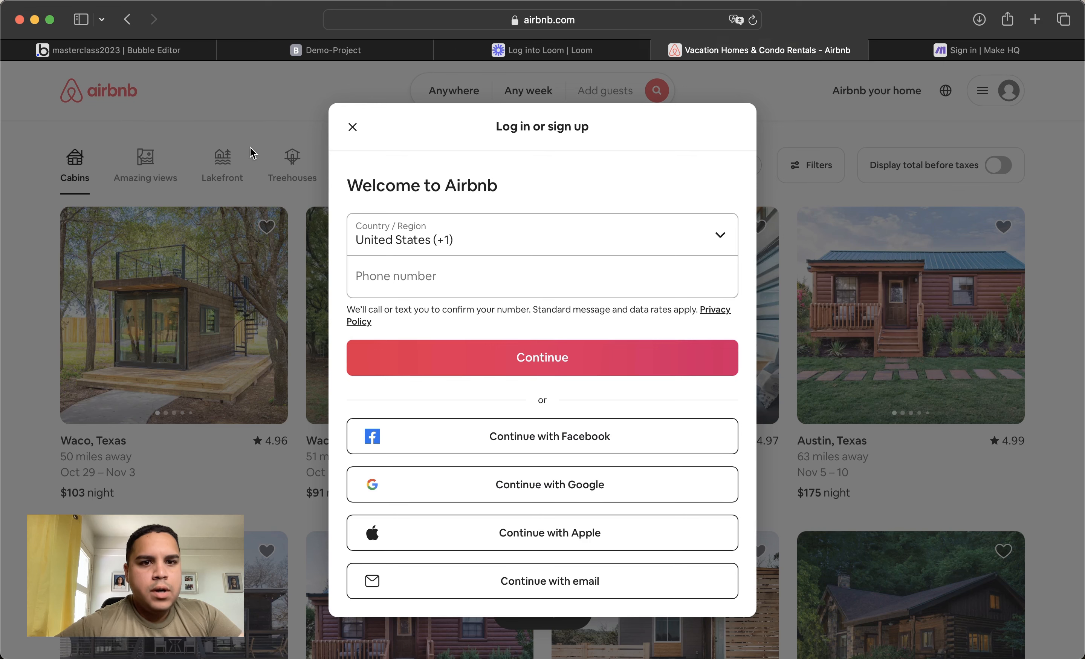
# Review the Make and Loom sign-in pages and the Bubble project's page list, returning to the loom_login page in the editor
pyautogui.click(944, 51)
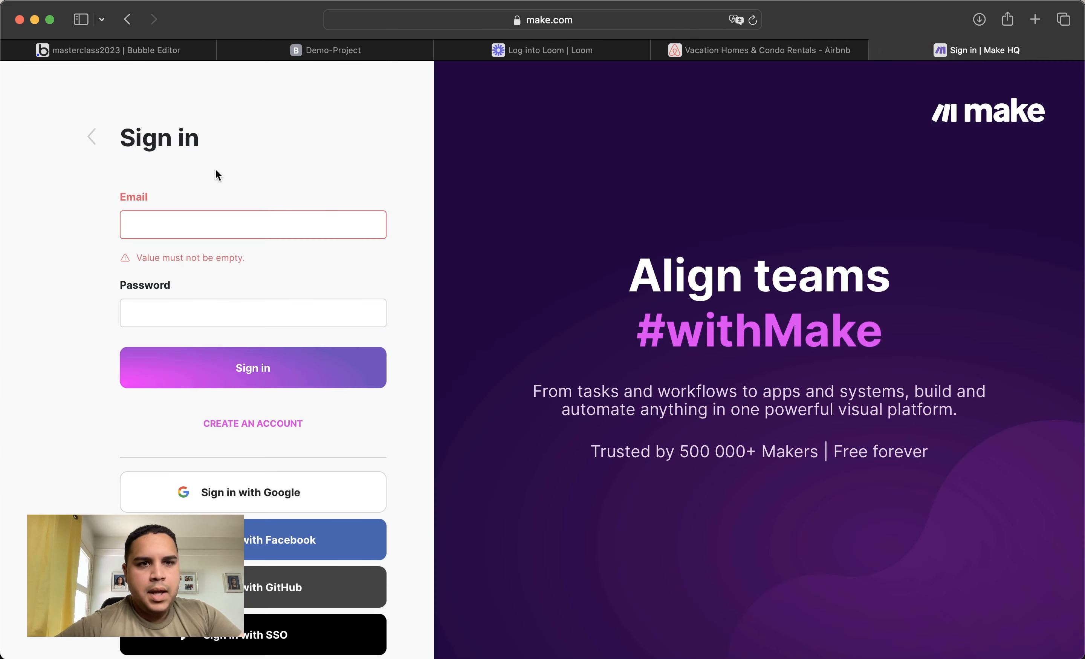
pyautogui.click(138, 57)
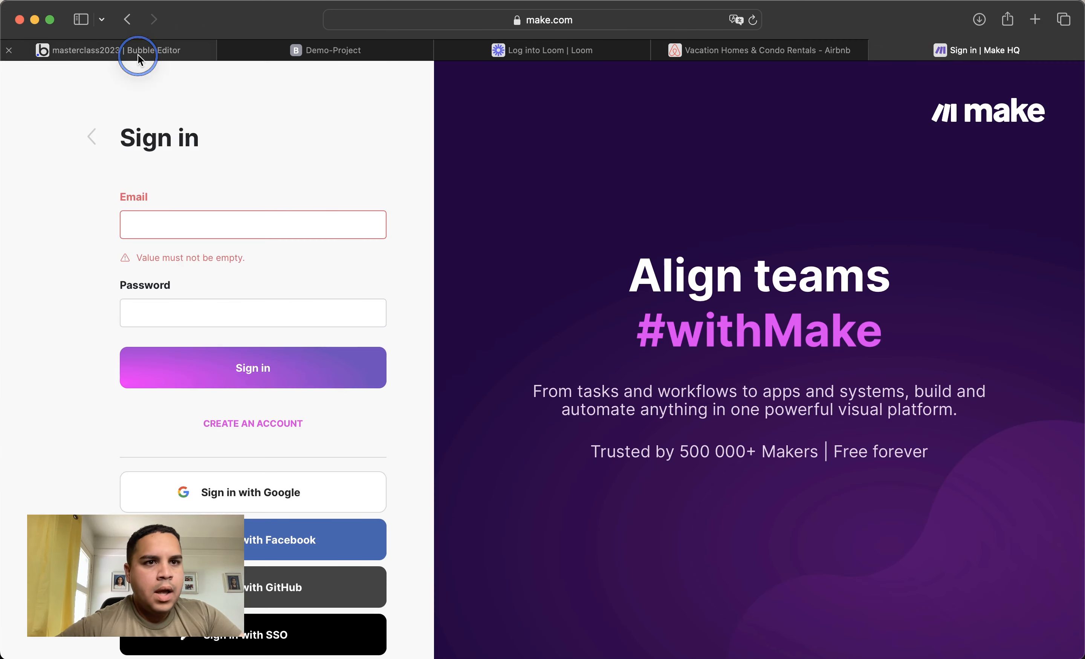
pyautogui.click(579, 212)
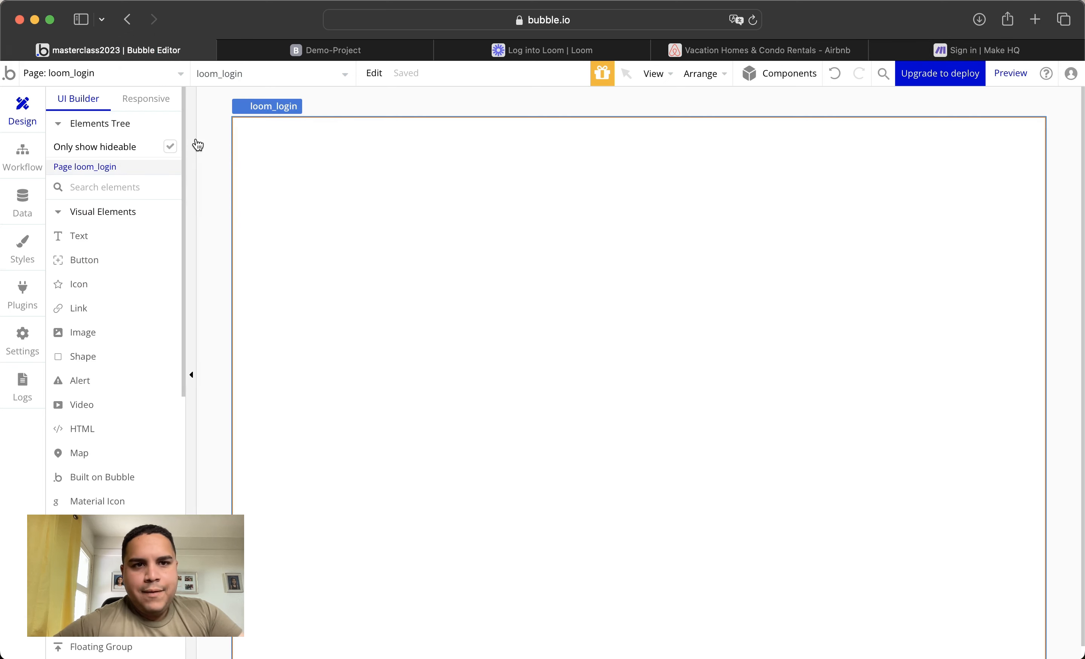
pyautogui.click(93, 75)
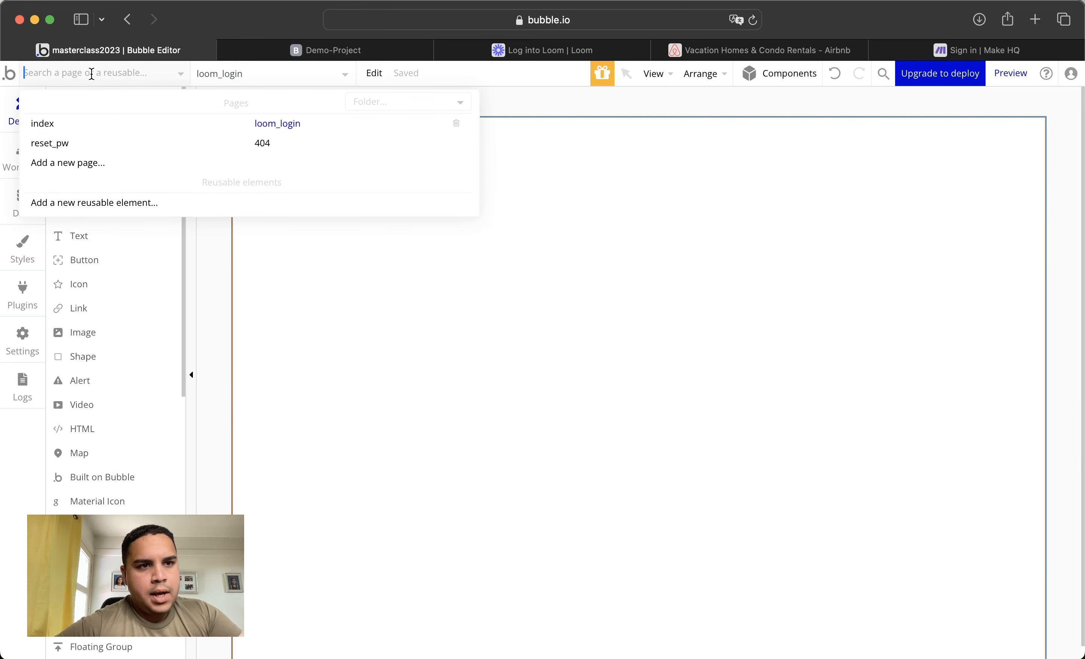
pyautogui.click(174, 76)
pyautogui.click(538, 52)
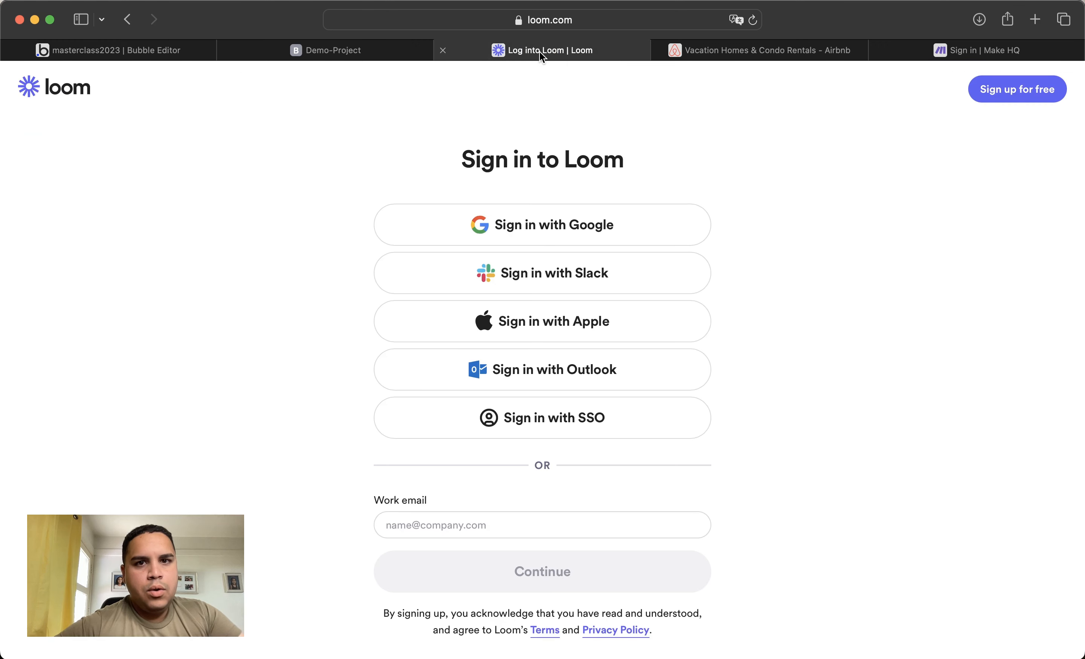
pyautogui.click(108, 55)
# Set the loom_login page's container layout to Column
pyautogui.scroll(-10, 105, 334)
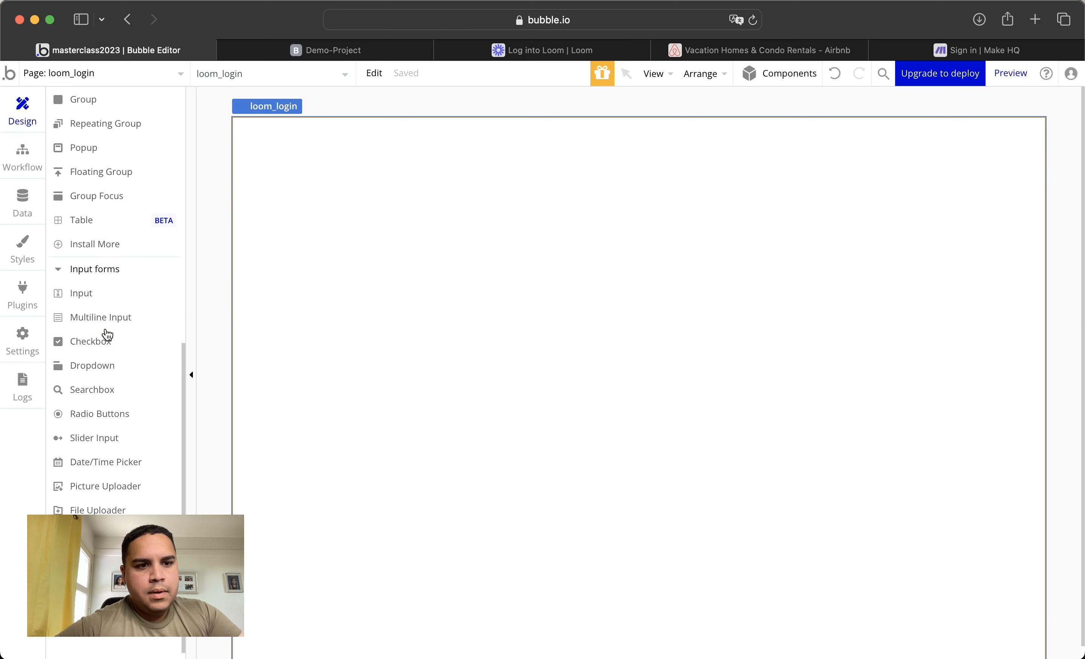
pyautogui.doubleClick(378, 184)
pyautogui.click(872, 185)
pyautogui.click(909, 220)
pyautogui.click(882, 309)
pyautogui.click(992, 152)
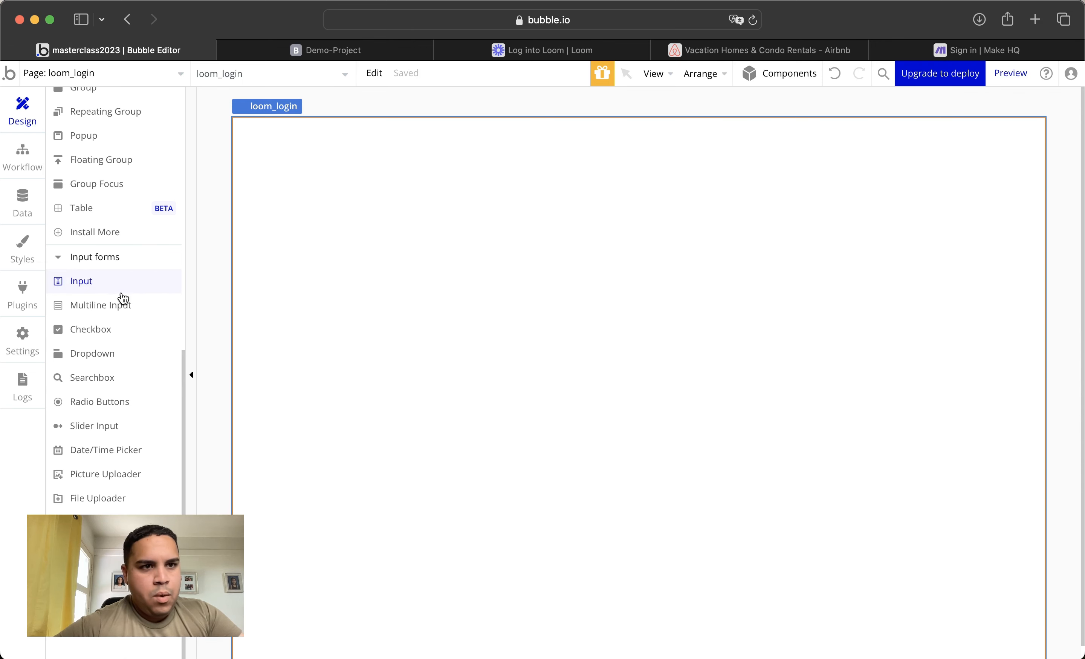
# Draw a header group about 1032 px wide and 82 px high along the top of the page
pyautogui.scroll(3, 122, 298)
pyautogui.click(101, 168)
pyautogui.moveTo(250, 126)
pyautogui.mouseDown()
pyautogui.moveTo(989, 175)
pyautogui.moveTo(1027, 192)
pyautogui.mouseUp()
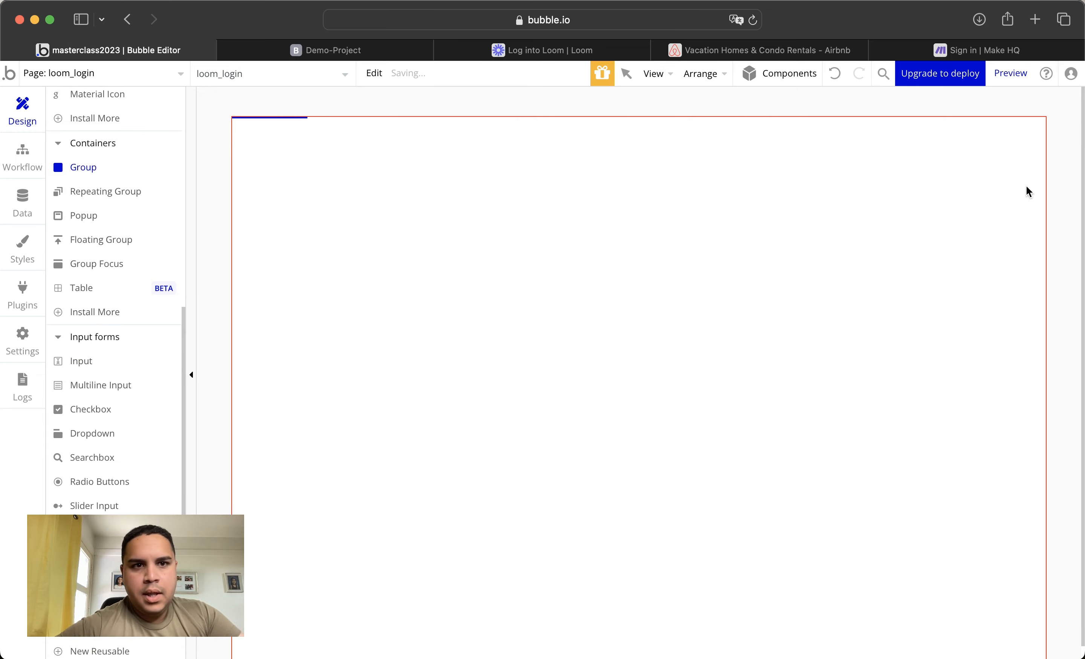
# Set the header group's container layout to Row, remove its fixed width and set the minimum width to 0 px
pyautogui.click(910, 221)
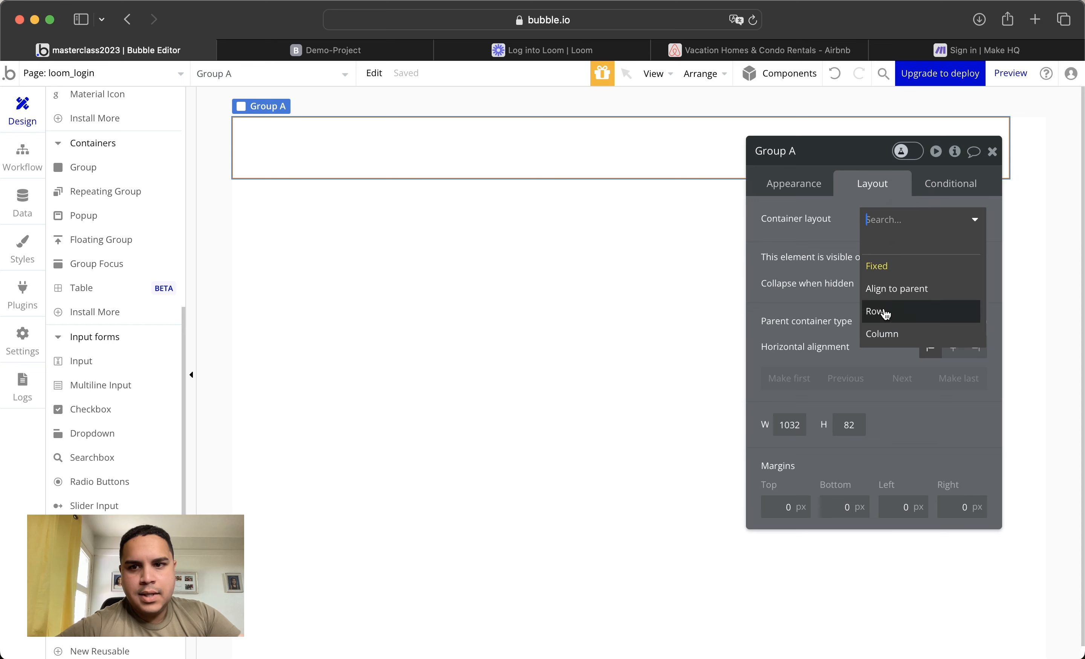
pyautogui.click(886, 309)
pyautogui.click(980, 466)
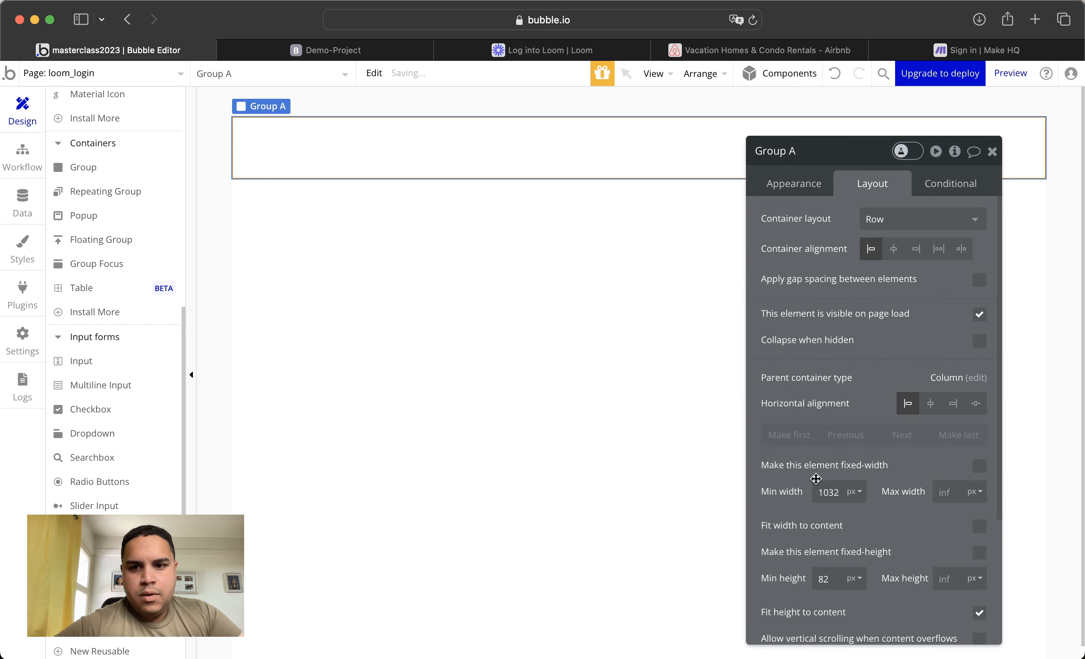
pyautogui.click(828, 491)
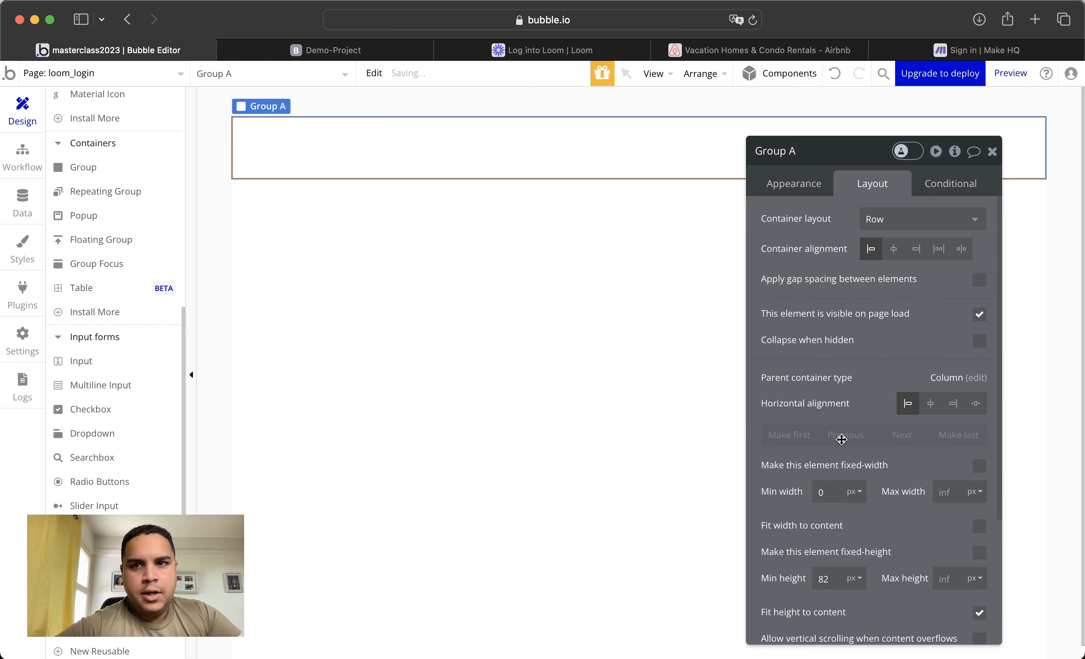
# Using the Loom sign-in page as reference, draw a second group about 443 px wide and 525 px high below the header group
pyautogui.click(444, 50)
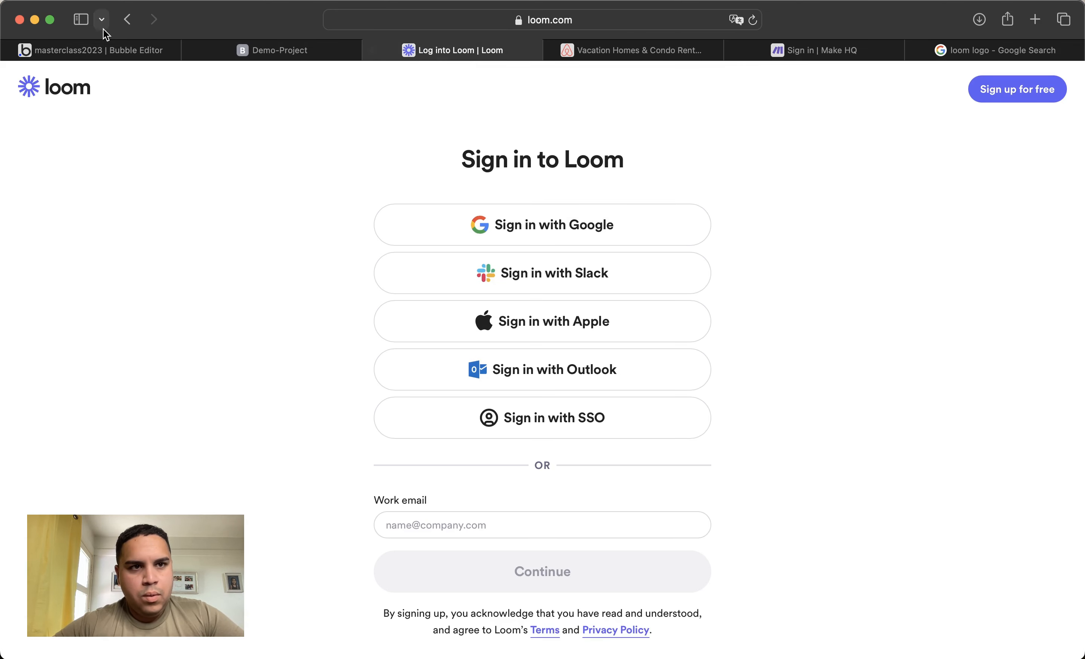
pyautogui.click(119, 52)
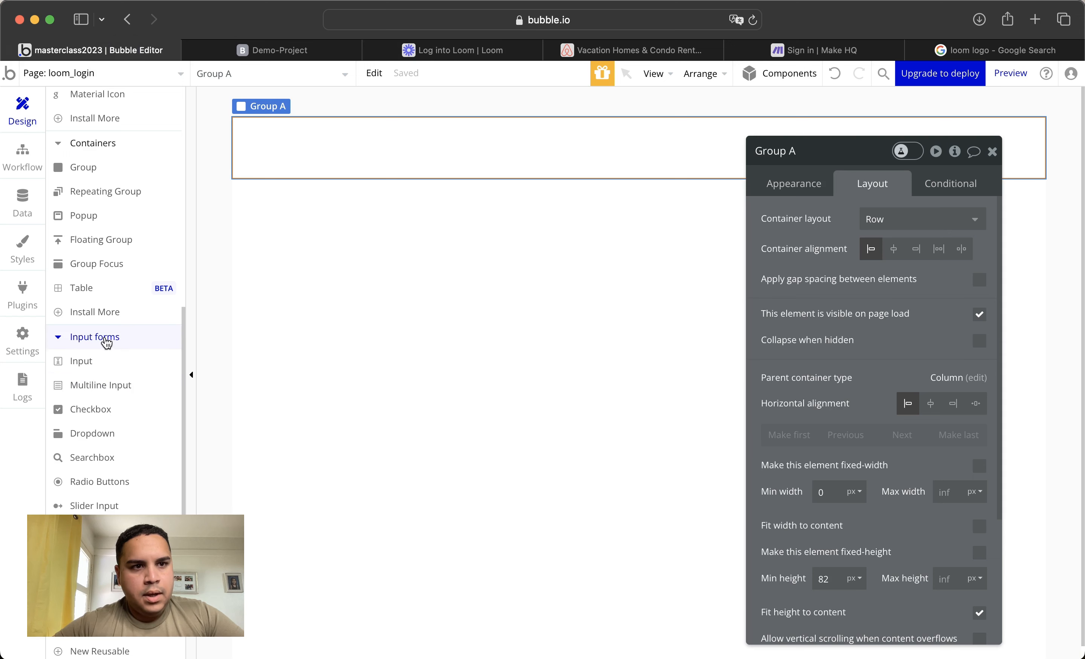
pyautogui.click(108, 169)
pyautogui.moveTo(752, 293)
pyautogui.mouseDown()
pyautogui.moveTo(807, 499)
pyautogui.moveTo(813, 601)
pyautogui.mouseUp()
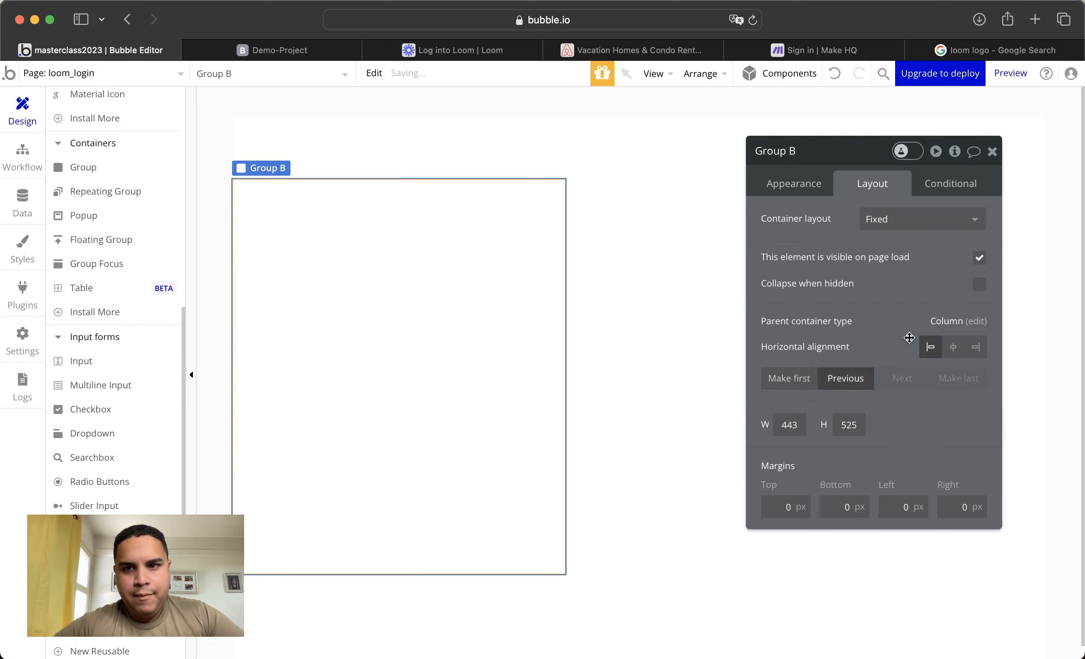
# Lay out the second group as a horizontally centered Column with a fixed width of 50% and rename it Login Group
pyautogui.click(953, 346)
pyautogui.click(939, 214)
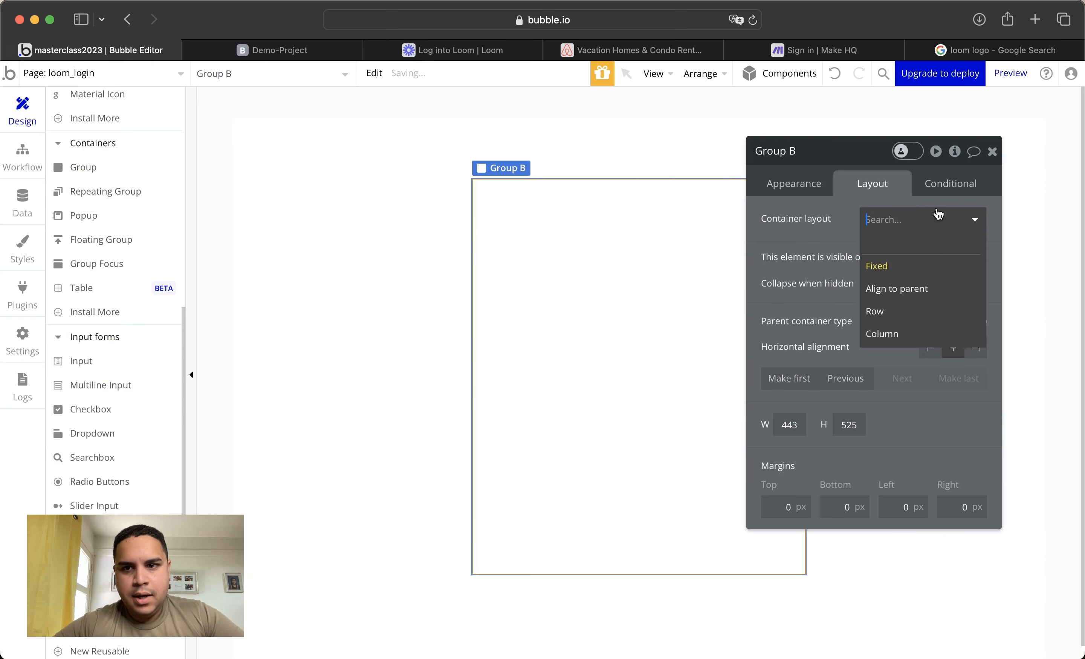
pyautogui.click(889, 339)
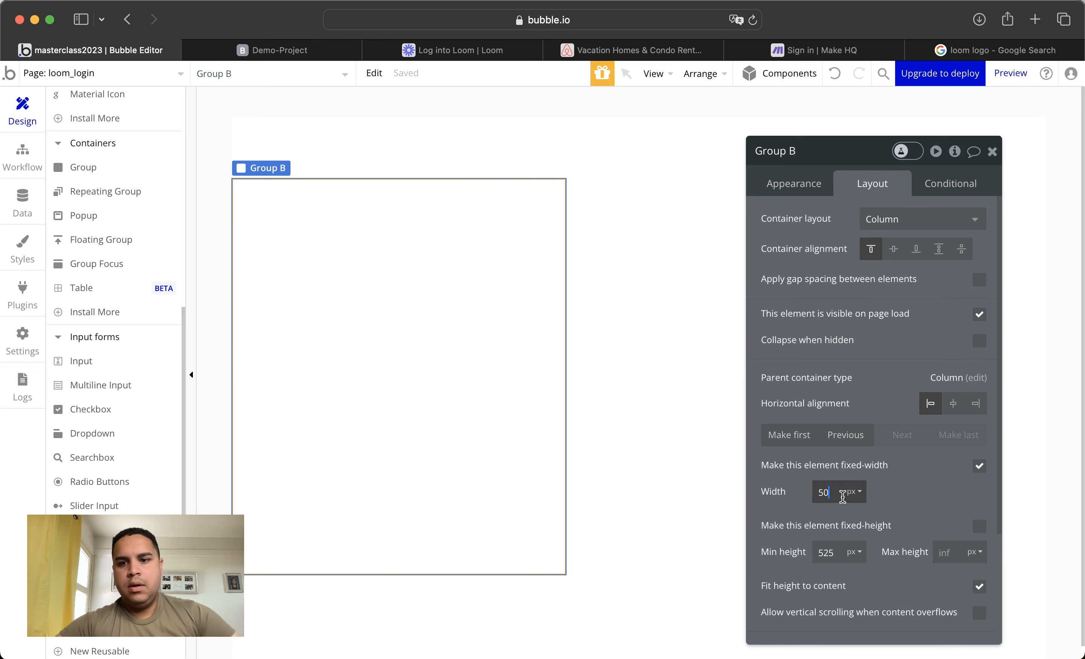
pyautogui.click(855, 491)
pyautogui.click(852, 541)
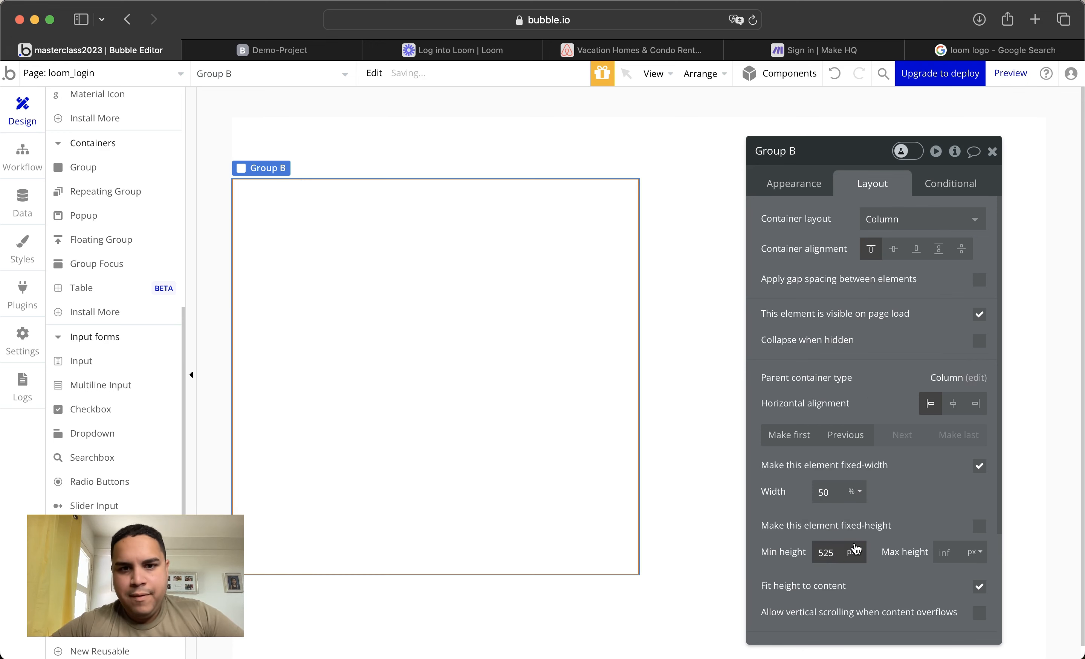
pyautogui.click(953, 404)
pyautogui.moveTo(850, 150); pyautogui.dragTo(202, 125)
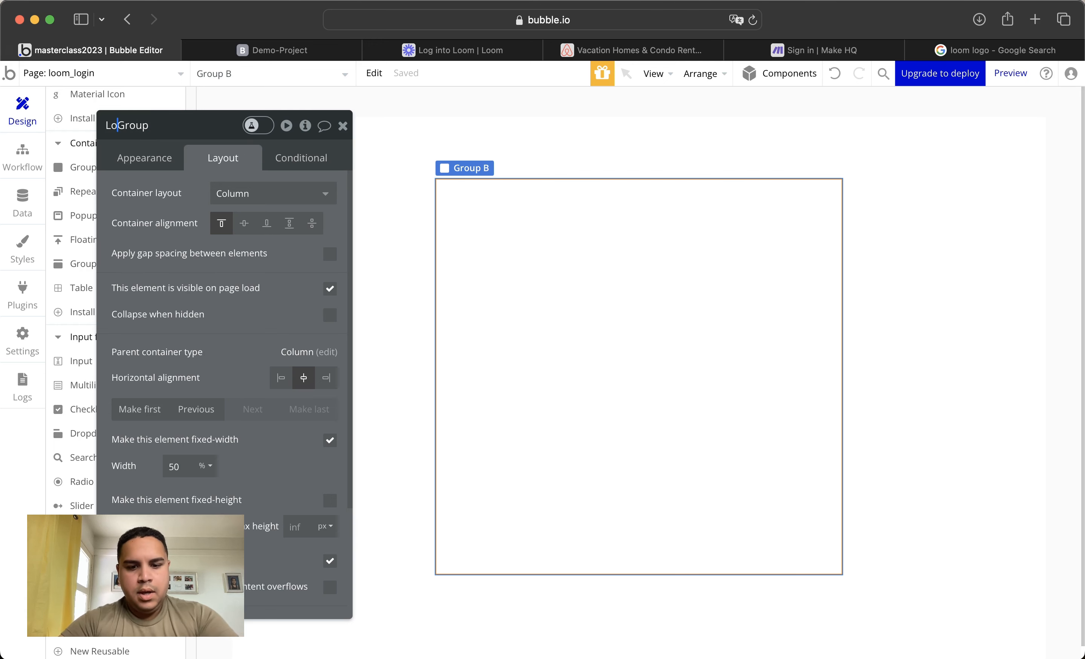
pyautogui.click(343, 125)
# Draw a group about 344 px wide and 71 px high inside Login Group and set its container layout to Row
pyautogui.click(469, 49)
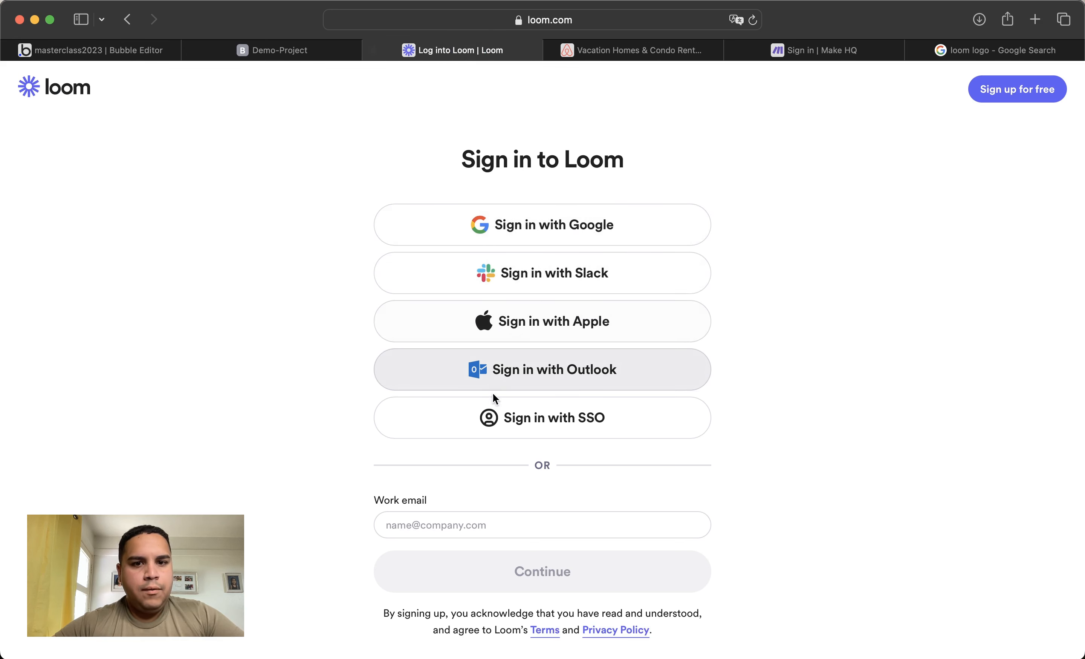
pyautogui.click(130, 52)
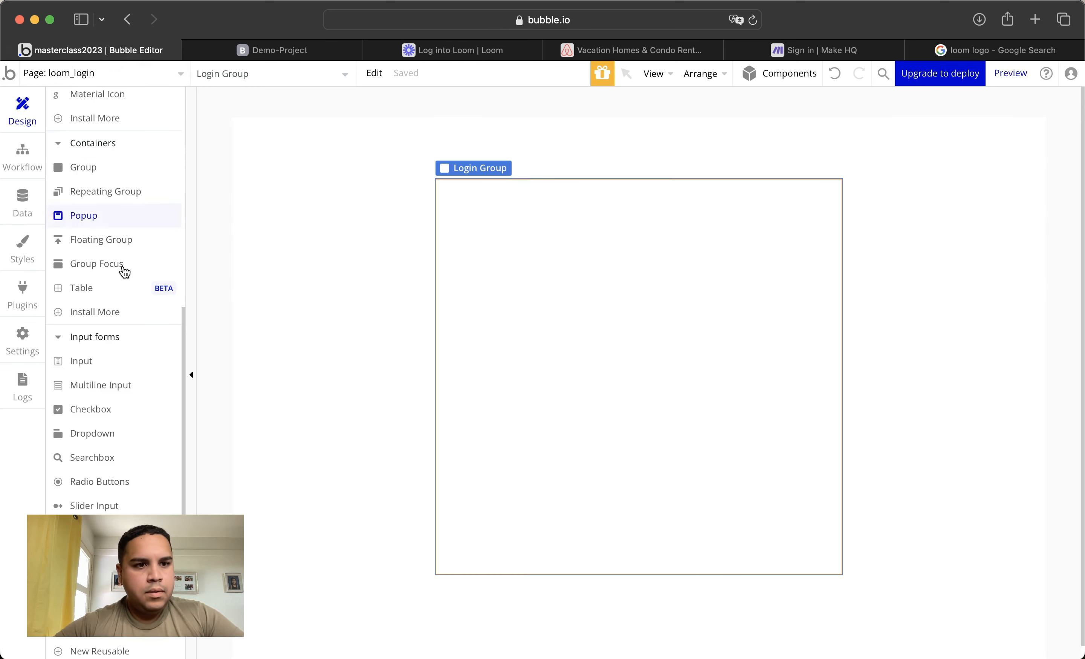
pyautogui.click(101, 169)
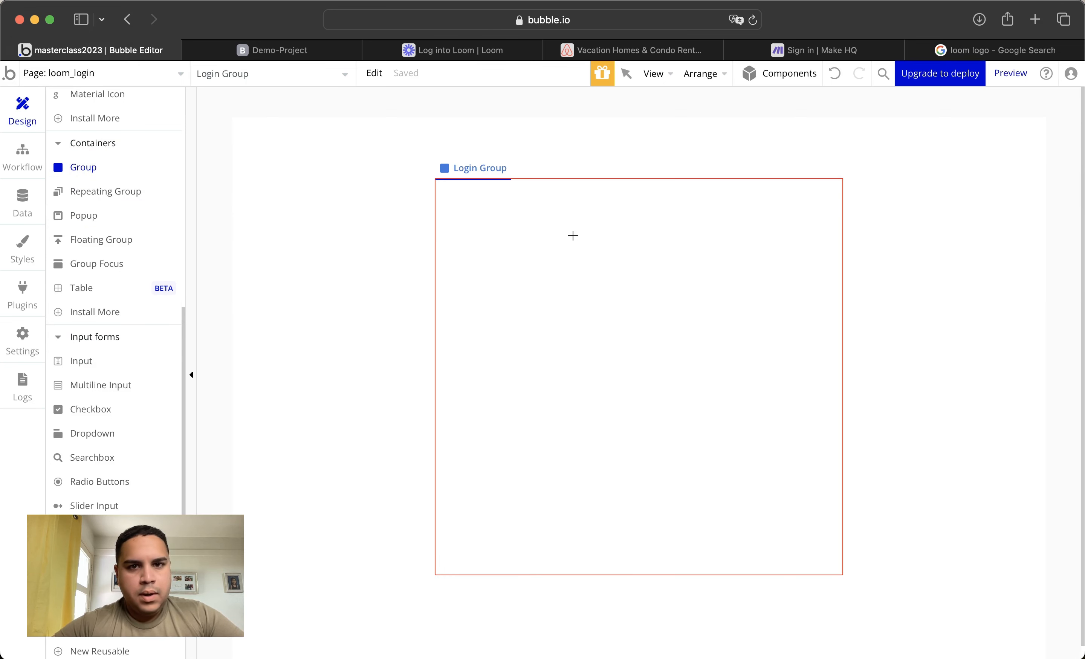
pyautogui.moveTo(508, 224)
pyautogui.mouseDown()
pyautogui.moveTo(743, 243)
pyautogui.moveTo(768, 279)
pyautogui.mouseUp()
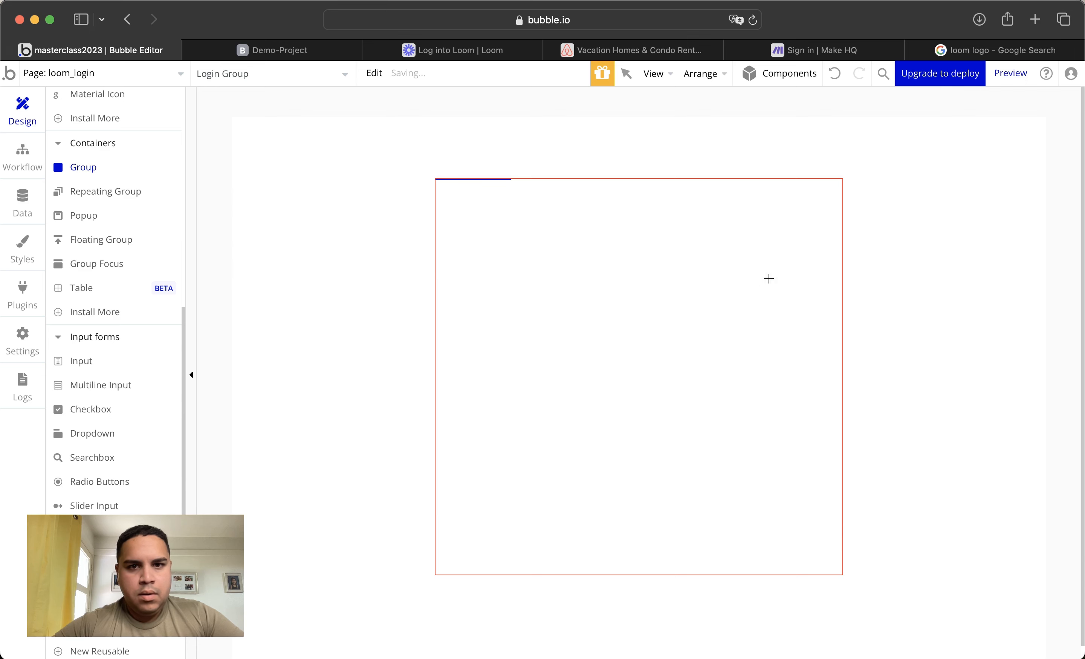
pyautogui.click(237, 194)
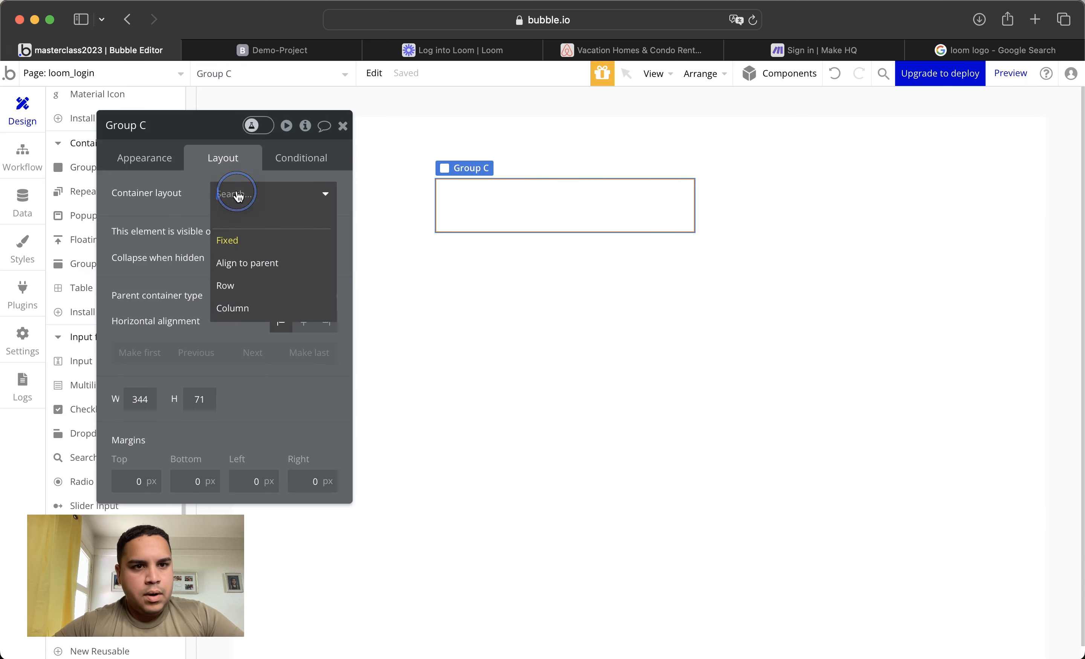
pyautogui.click(235, 285)
# Give the row group inside Login Group a roundness of 50 and a Solid border, matching the Loom sign-in buttons
pyautogui.click(155, 161)
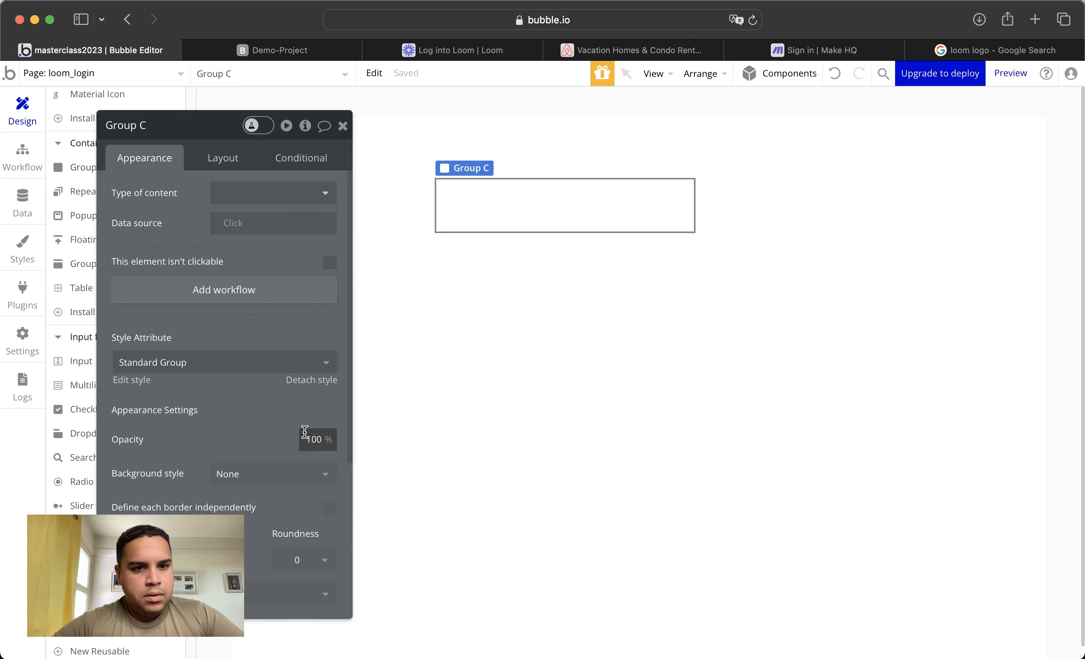
pyautogui.scroll(-5, 302, 436)
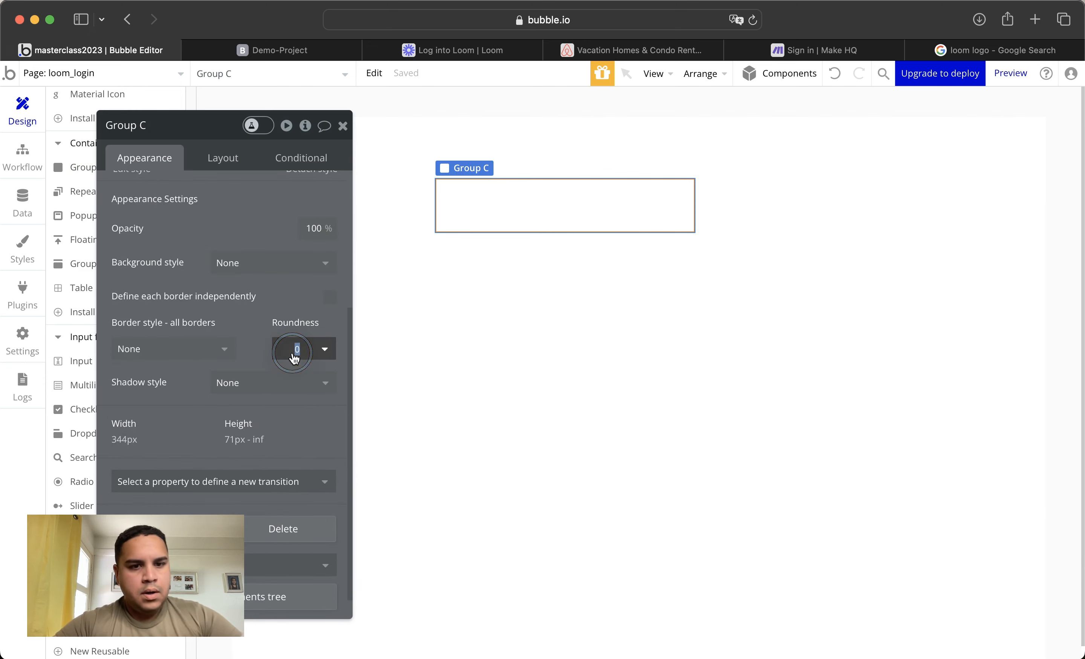
pyautogui.write('50')
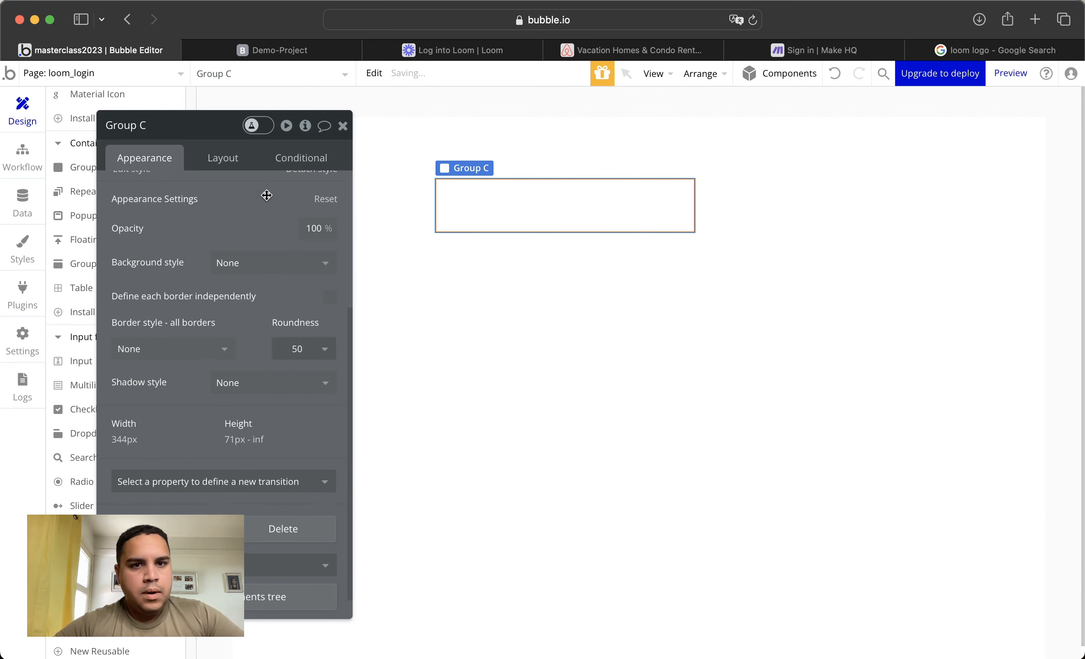
pyautogui.click(487, 52)
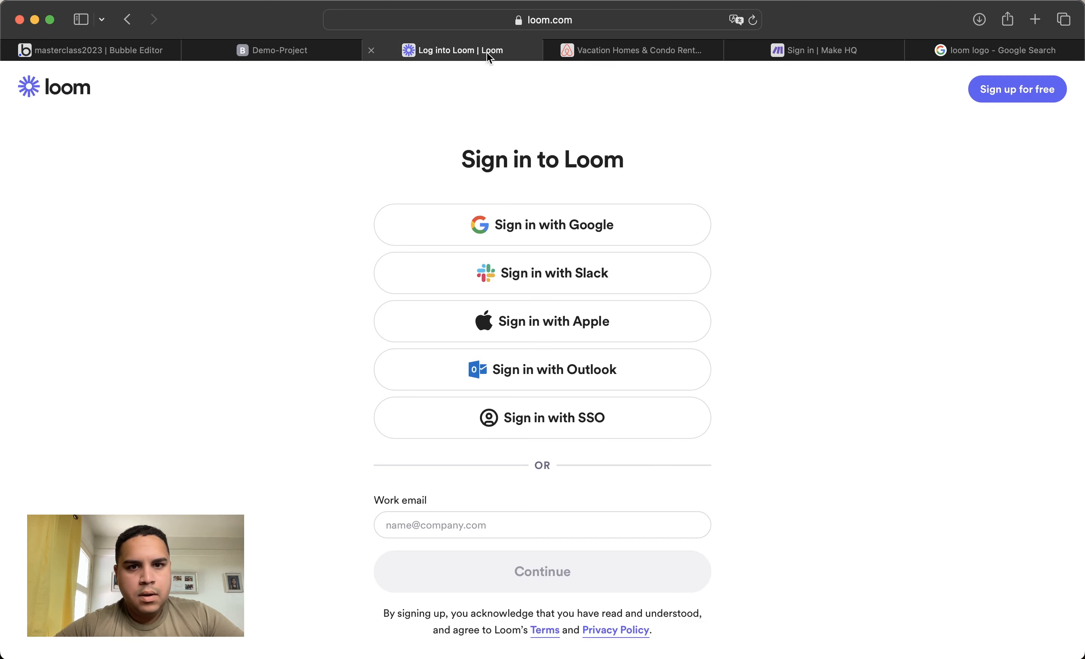
pyautogui.click(126, 50)
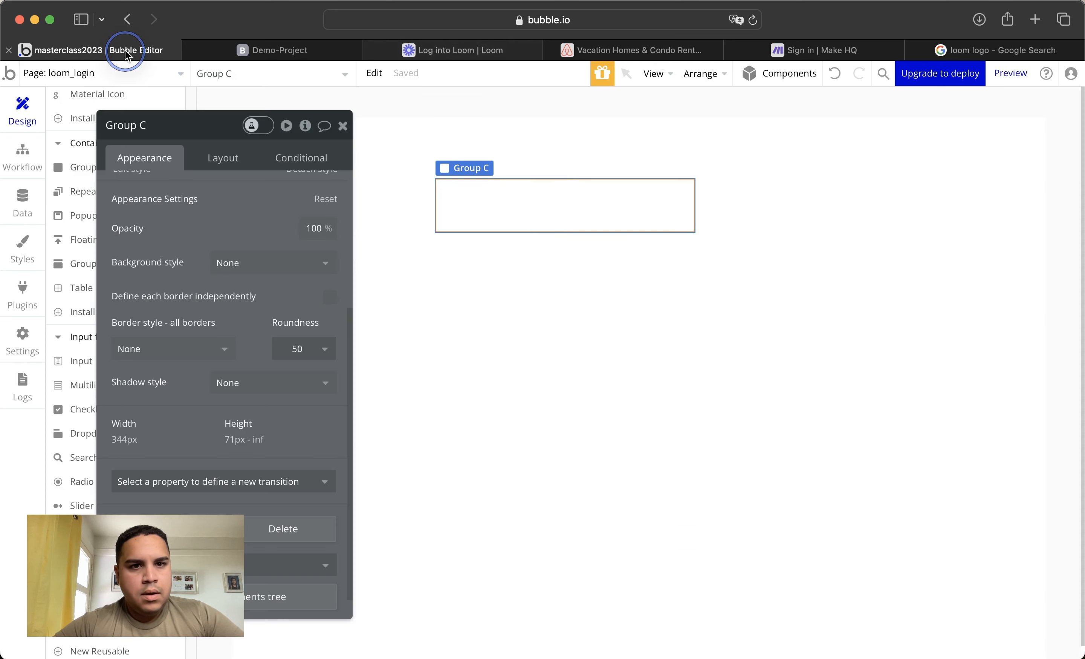
pyautogui.click(195, 352)
pyautogui.click(158, 416)
pyautogui.scroll(-3, 182, 284)
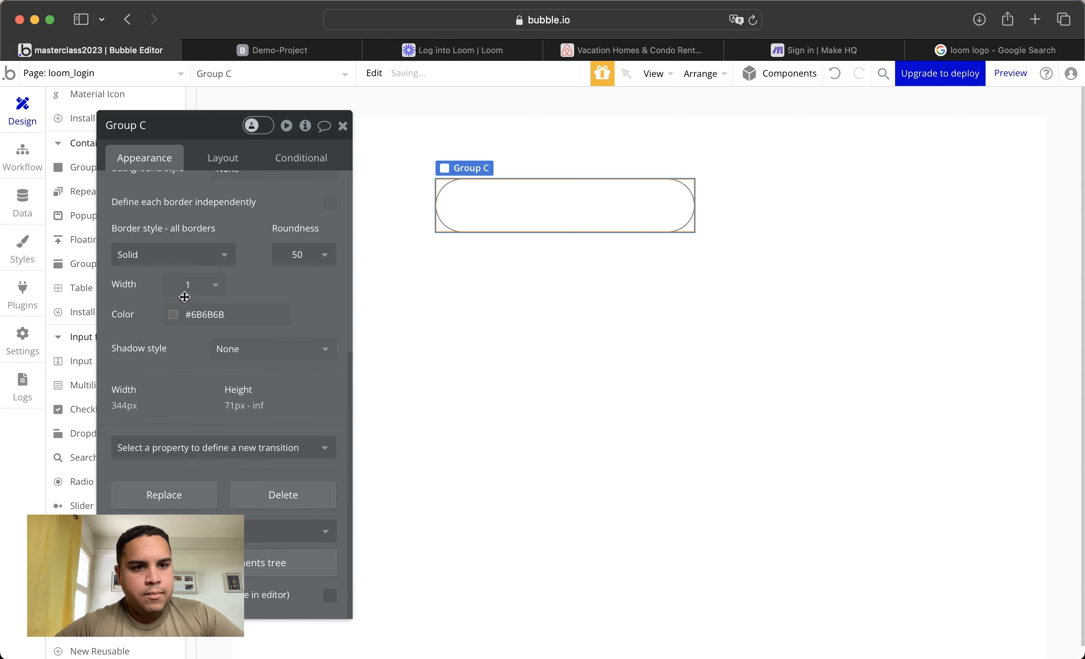
# Try the white Background color (#FFFFFF) on the rounded group's border
pyautogui.click(211, 319)
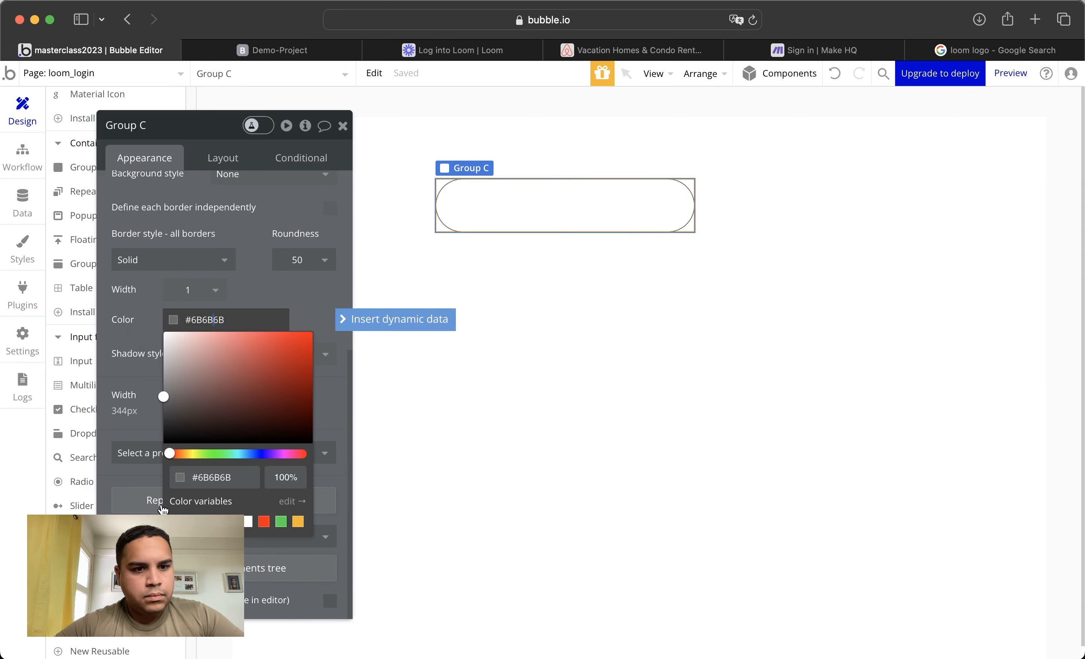
pyautogui.click(247, 523)
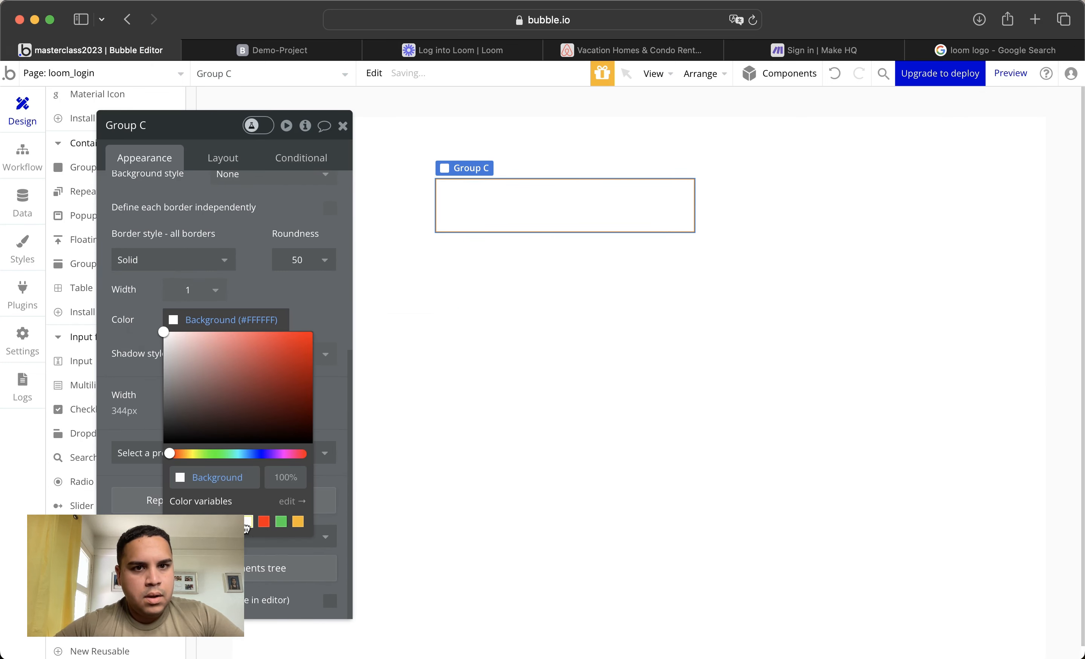
pyautogui.click(666, 417)
pyautogui.click(550, 206)
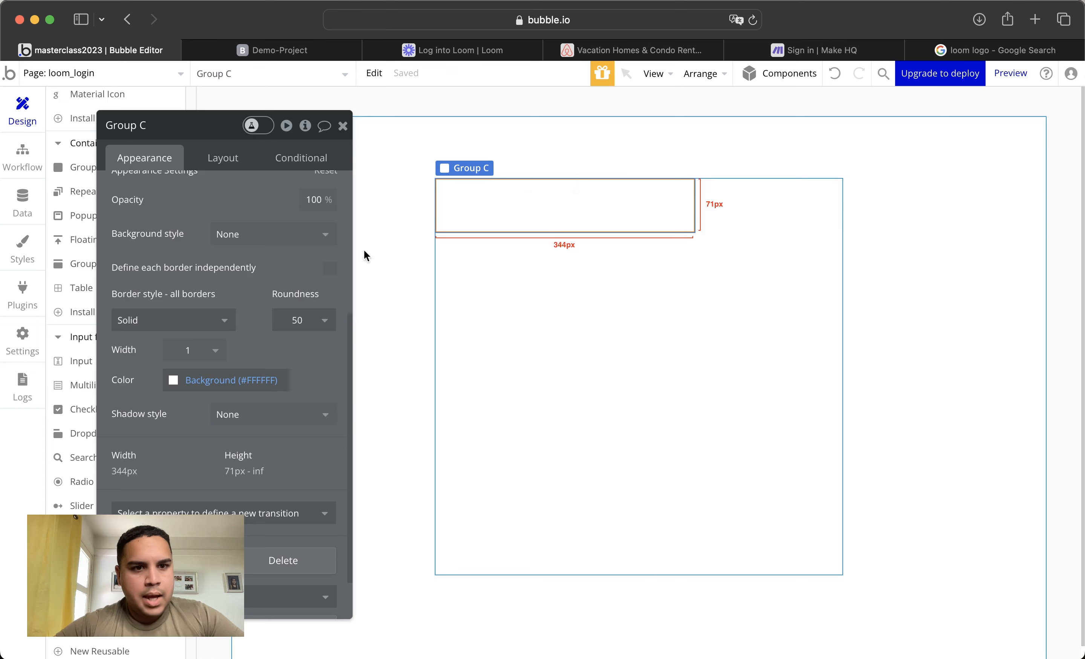
# Set the rounded group's border color to light gray #E0DFE0
pyautogui.click(220, 380)
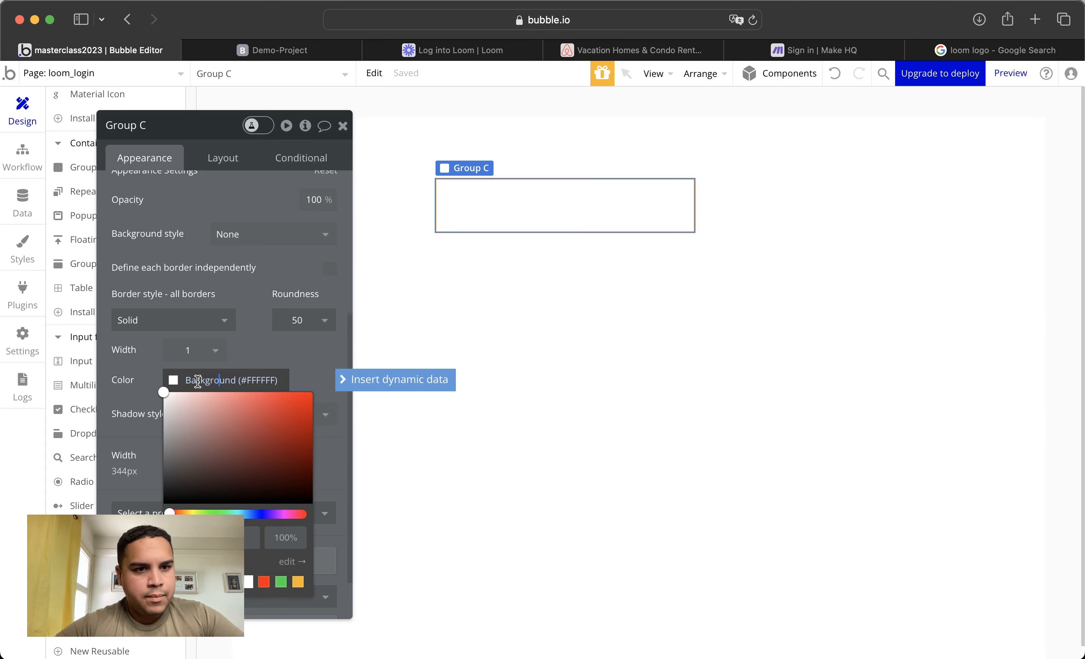
pyautogui.moveTo(172, 425); pyautogui.dragTo(165, 405)
pyautogui.click(265, 273)
pyautogui.click(608, 303)
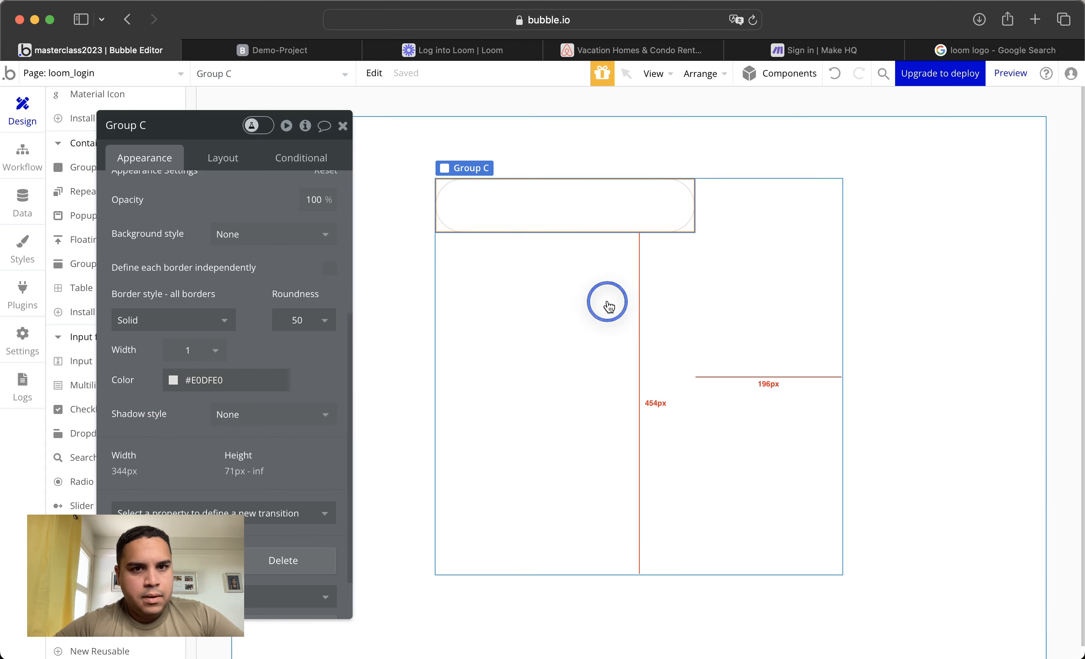
# Copy the rounded button group and paste four copies below it inside Login Group
pyautogui.click(578, 221)
pyautogui.hotkey('ctrl', 'c')
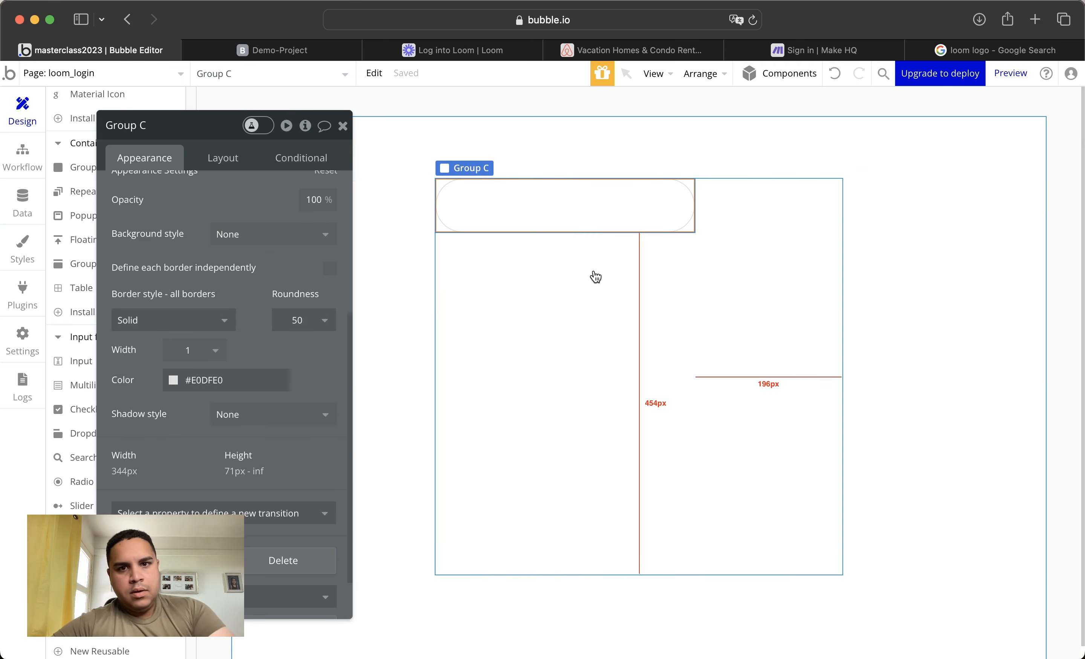
pyautogui.click(593, 275)
pyautogui.hotkey('ctrl', 'v')
pyautogui.click(601, 331)
pyautogui.hotkey('ctrl', 'v')
pyautogui.click(612, 438)
pyautogui.hotkey('ctrl', 'v')
pyautogui.click(615, 484)
pyautogui.hotkey('ctrl', 'v')
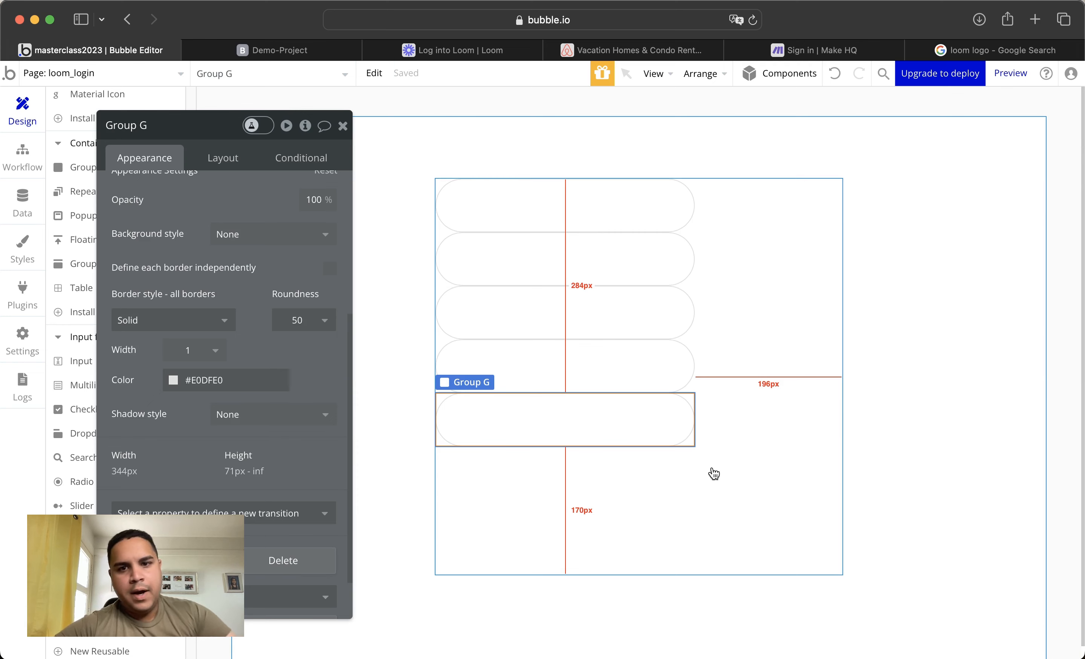
# Apply gap spacing between the elements of Login Group with a row gap of 8 px
pyautogui.click(714, 473)
pyautogui.click(222, 158)
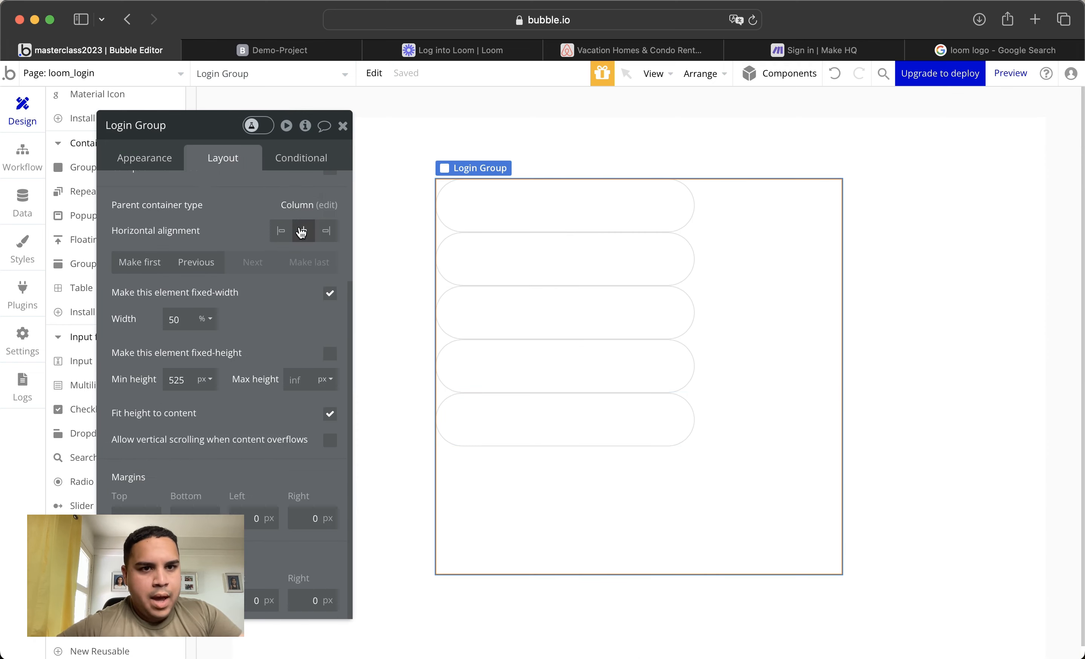
pyautogui.scroll(5, 302, 232)
pyautogui.click(329, 253)
pyautogui.click(328, 281)
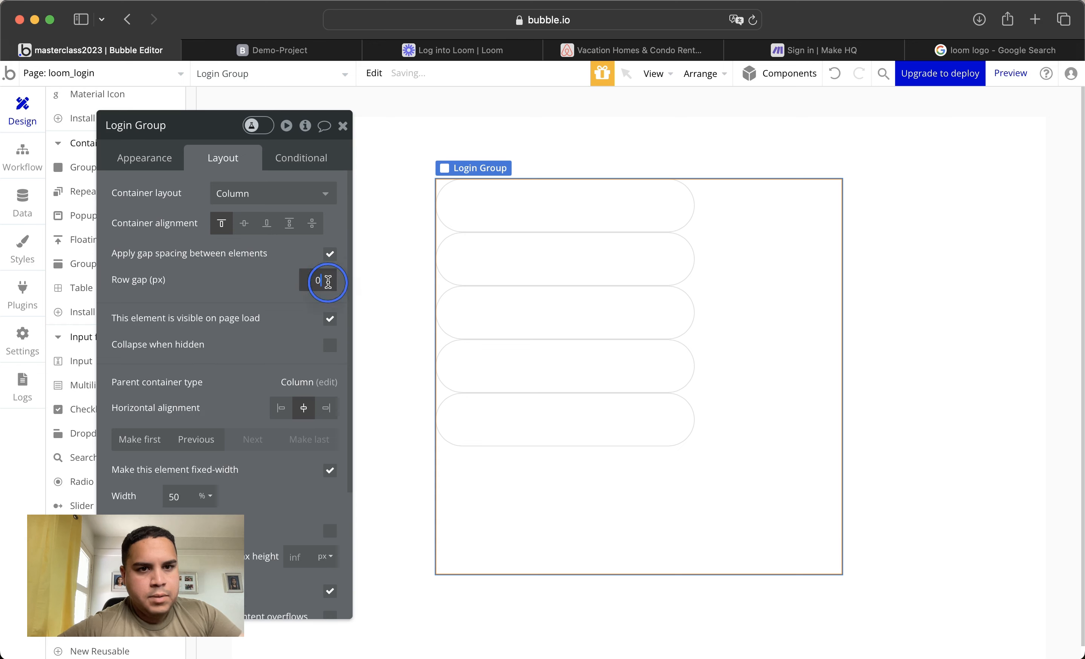
pyautogui.press('BackSpace')
pyautogui.write('8')
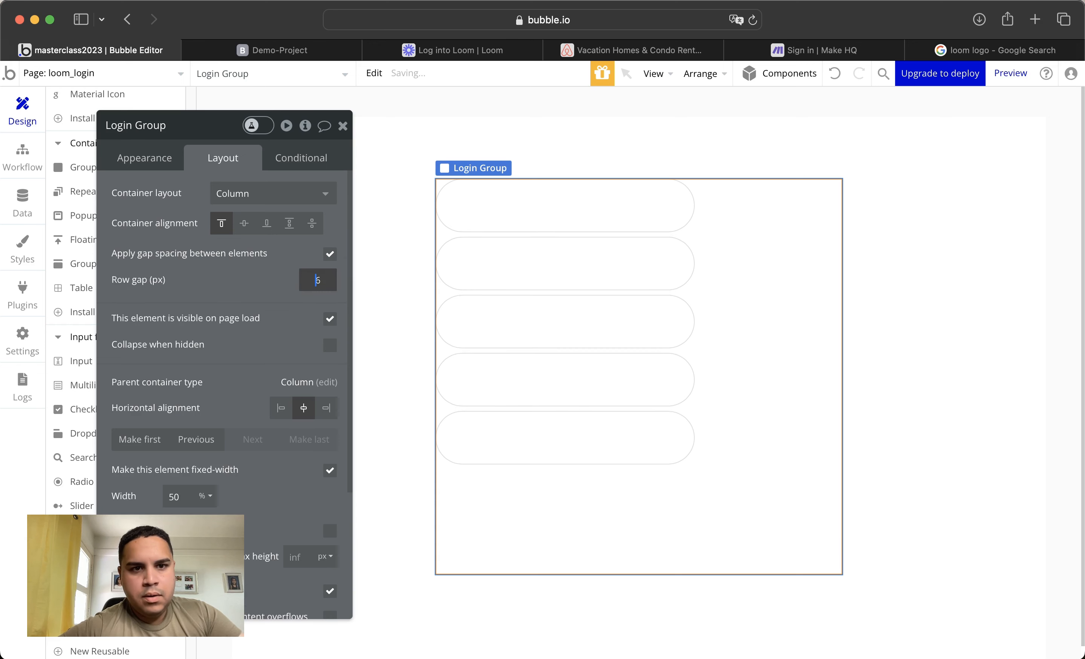
# Center the container alignment and horizontal alignment of the first and second button groups
pyautogui.click(552, 222)
pyautogui.click(244, 222)
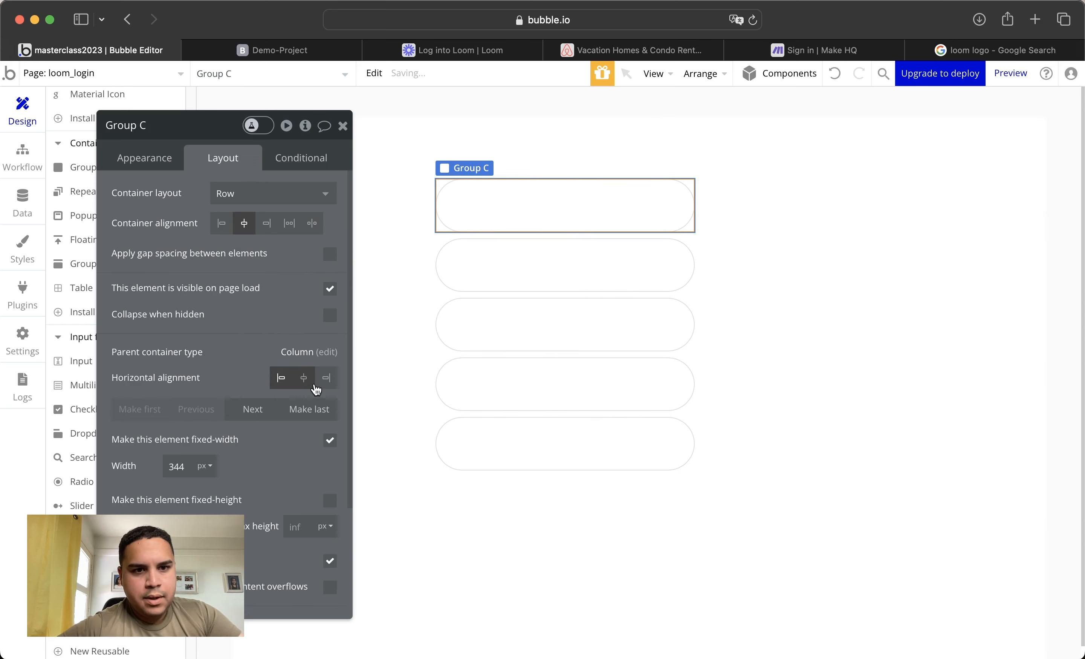
pyautogui.click(303, 377)
pyautogui.click(543, 252)
pyautogui.click(244, 223)
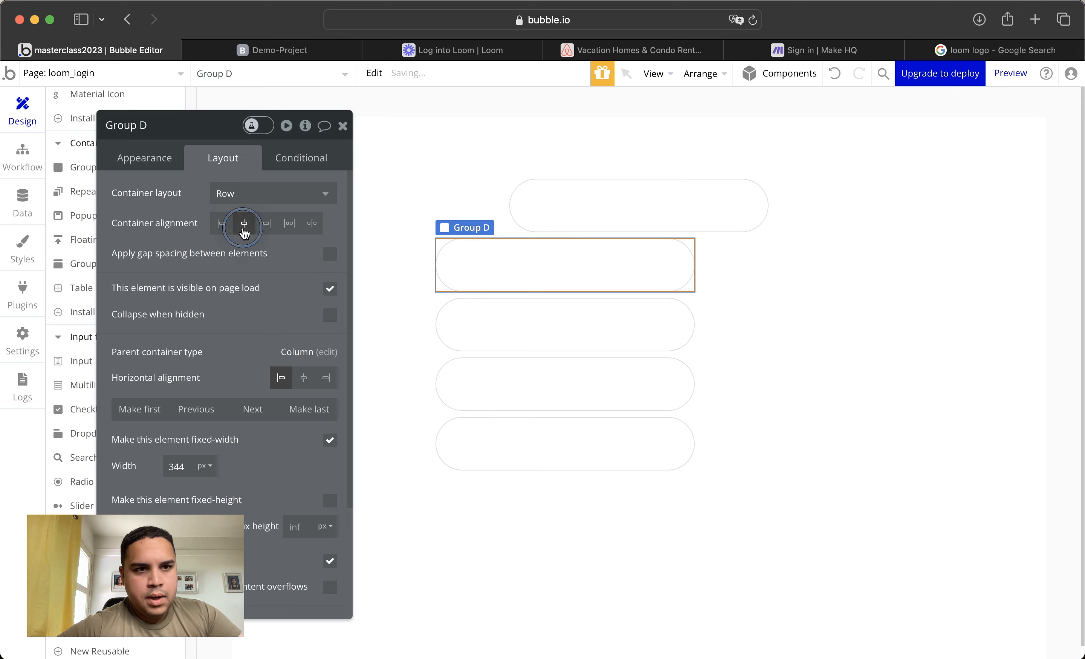
pyautogui.click(303, 377)
# Center the container alignment and horizontal alignment of the third, fourth and fifth button groups
pyautogui.click(548, 331)
pyautogui.click(244, 223)
pyautogui.click(303, 377)
pyautogui.click(543, 383)
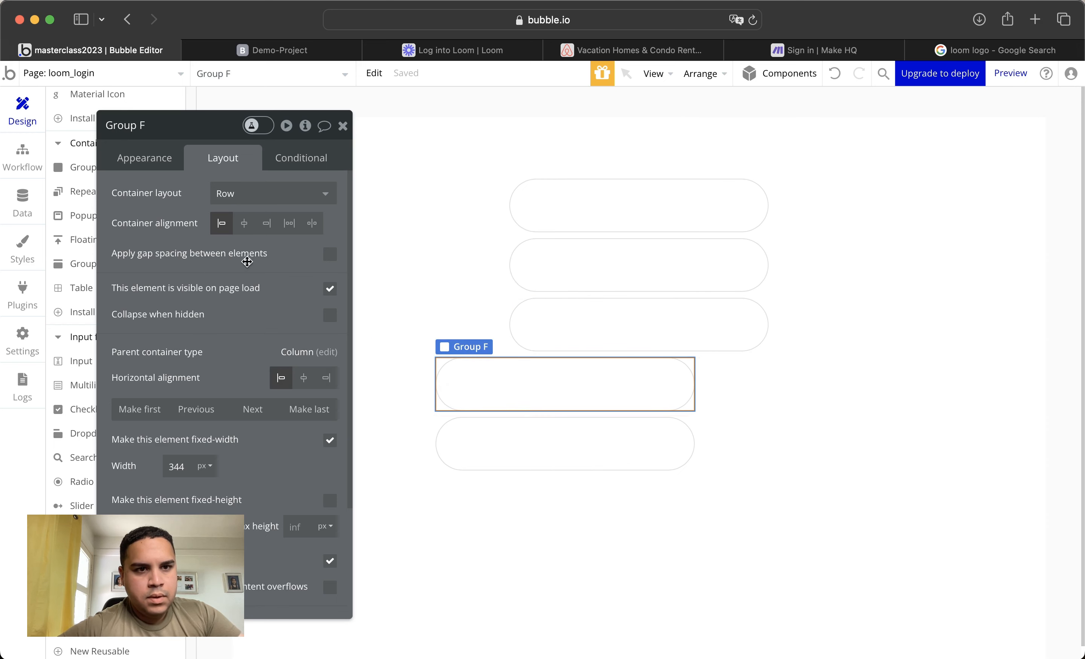
pyautogui.click(245, 223)
pyautogui.click(303, 377)
pyautogui.click(516, 468)
pyautogui.click(245, 222)
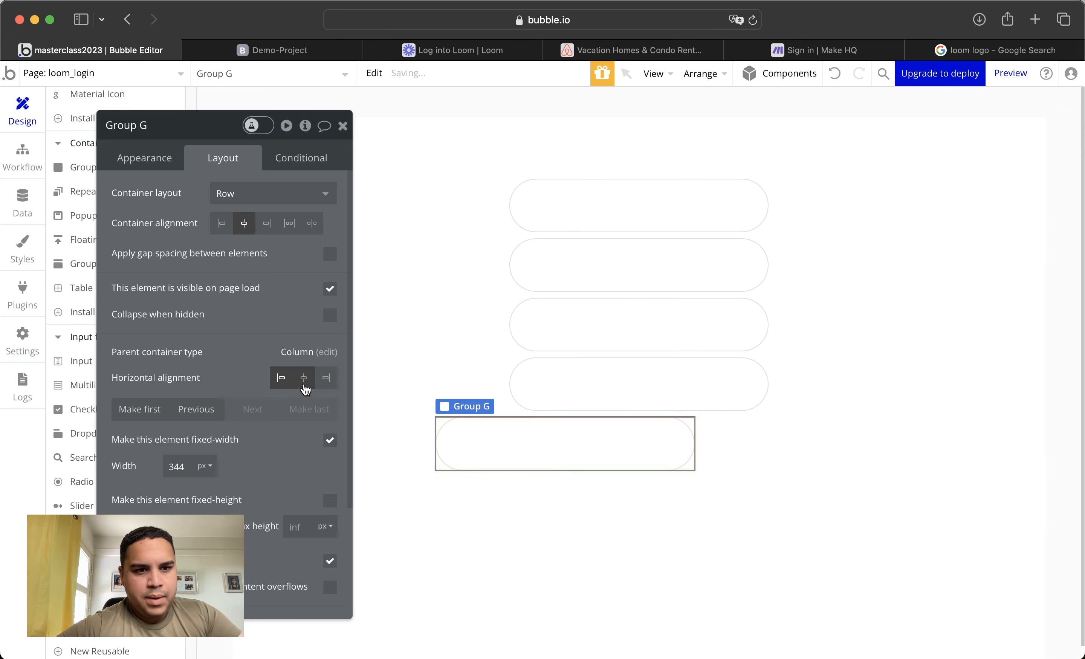
pyautogui.click(303, 377)
# Reduce the fifth button group's minimum height and compare it with the sign-in buttons on the Loom page
pyautogui.press('Down')
pyautogui.press('Down')
pyautogui.press('Down')
pyautogui.press('Down')
pyautogui.press('Down')
pyautogui.press('Down')
pyautogui.press('Down')
pyautogui.press('Down')
pyautogui.press('Down')
pyautogui.press('Down')
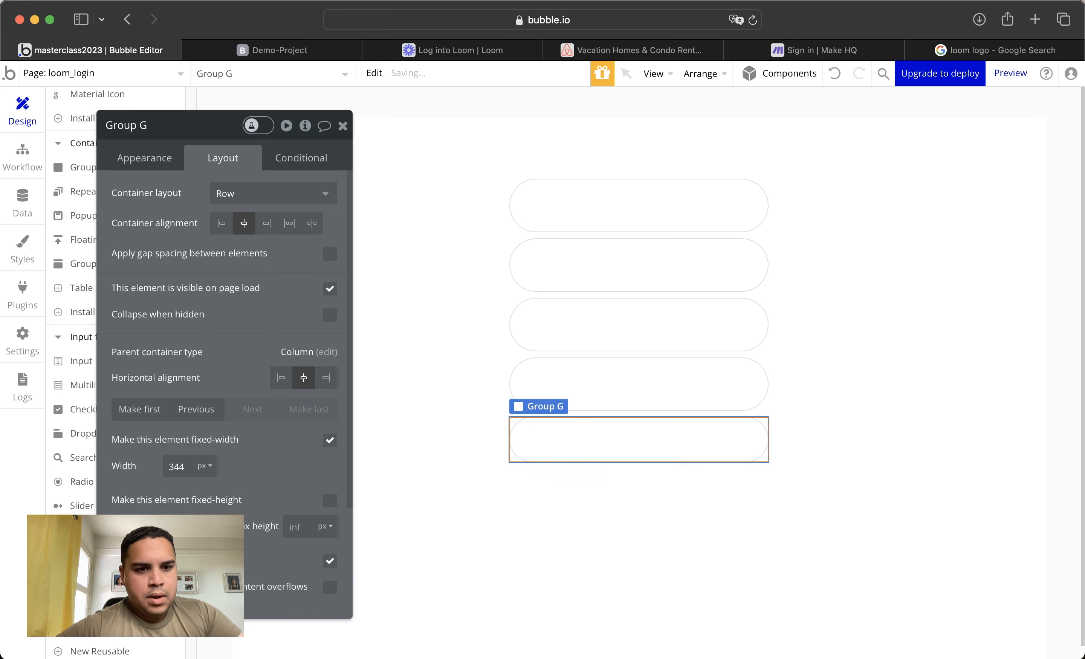
pyautogui.press('Down')
pyautogui.press('Down')
pyautogui.press('Down')
pyautogui.press('Down')
pyautogui.press('Down')
pyautogui.click(632, 55)
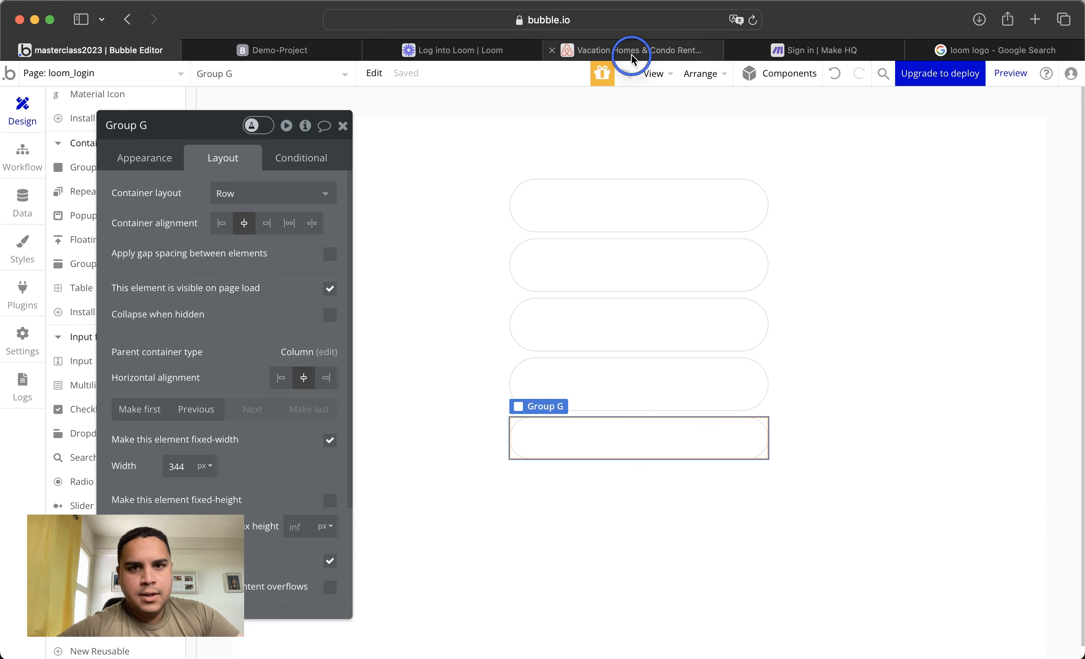
pyautogui.click(460, 55)
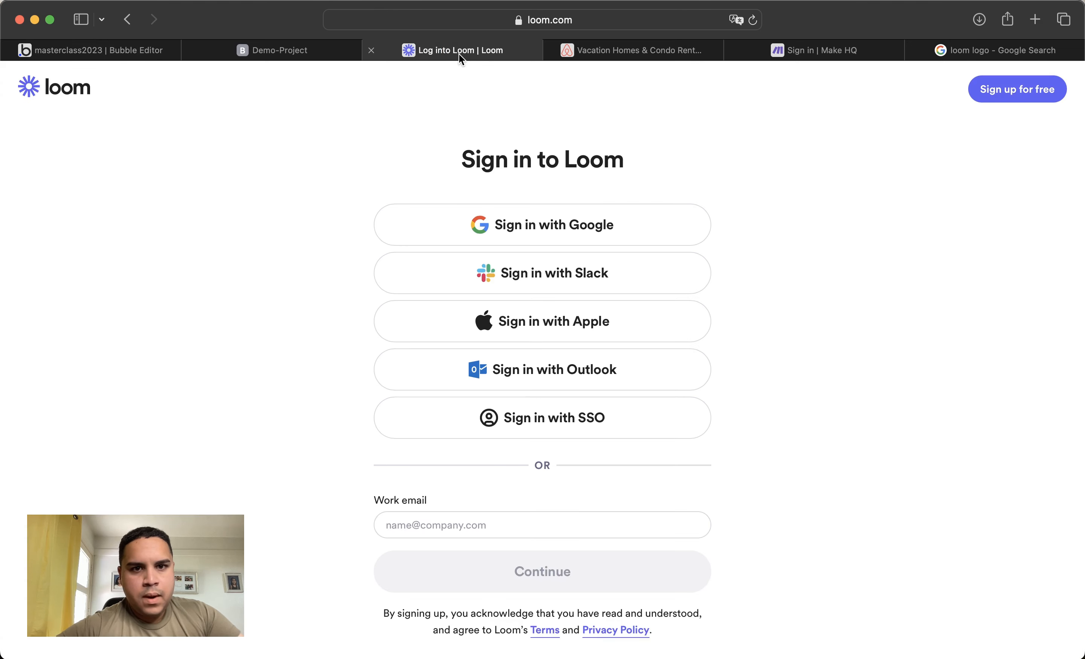
pyautogui.click(90, 49)
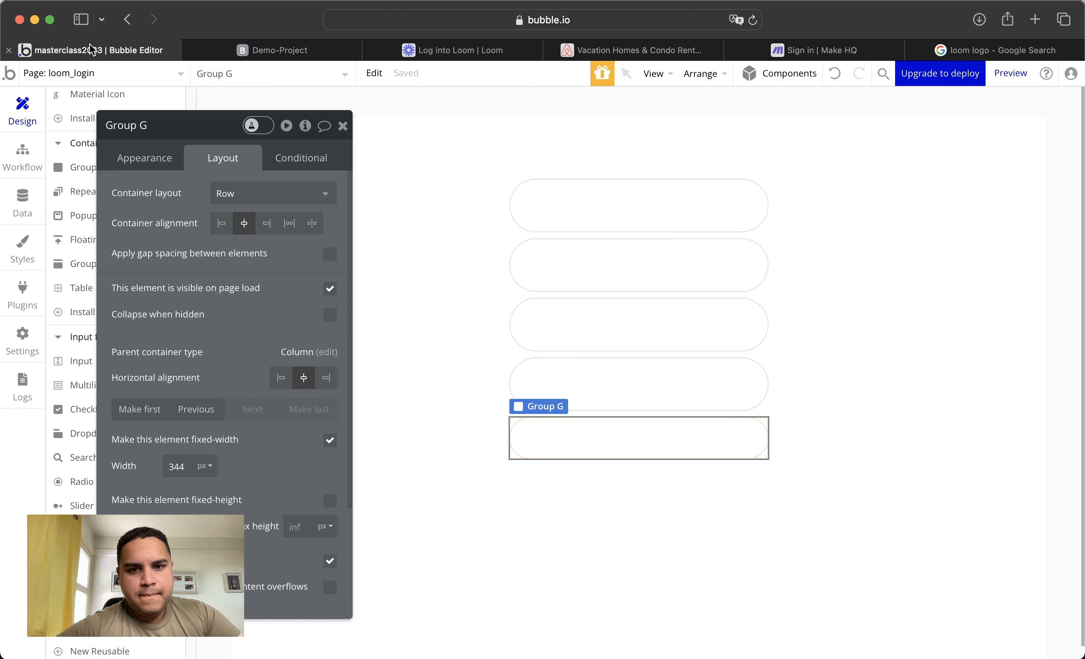
# Set the fifth button group's minimum height to 64 px
pyautogui.press('Up')
pyautogui.press('Up')
pyautogui.press('Up')
pyautogui.press('Up')
pyautogui.press('Up')
pyautogui.press('Up')
pyautogui.press('Up')
pyautogui.press('Up')
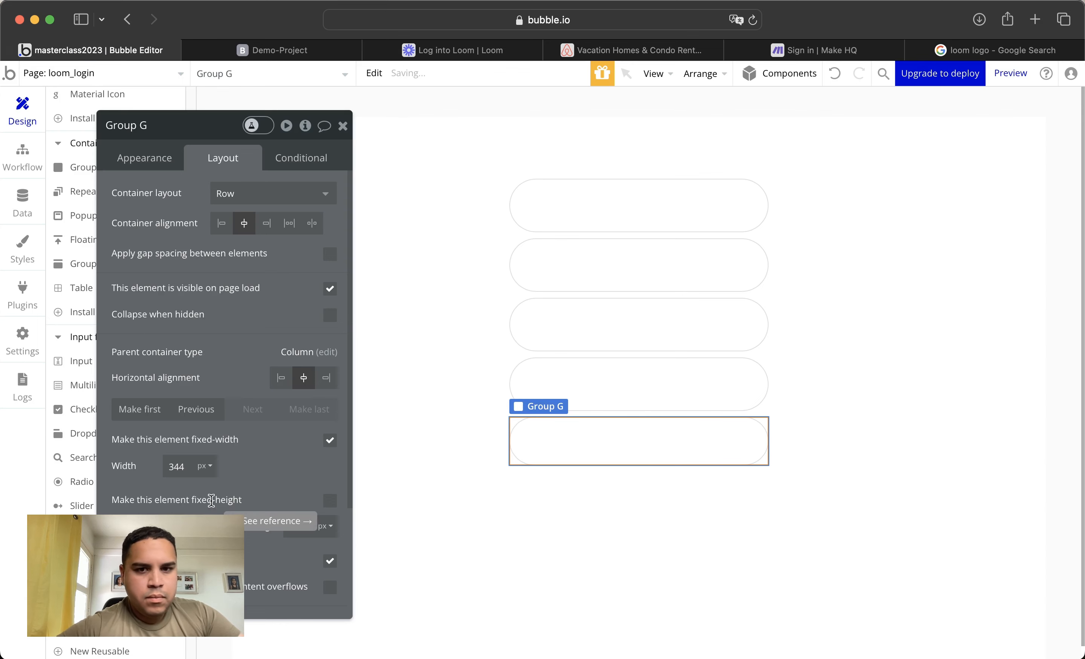
# Set the minimum height of the fourth, third and second button groups to 64 px
pyautogui.click(690, 387)
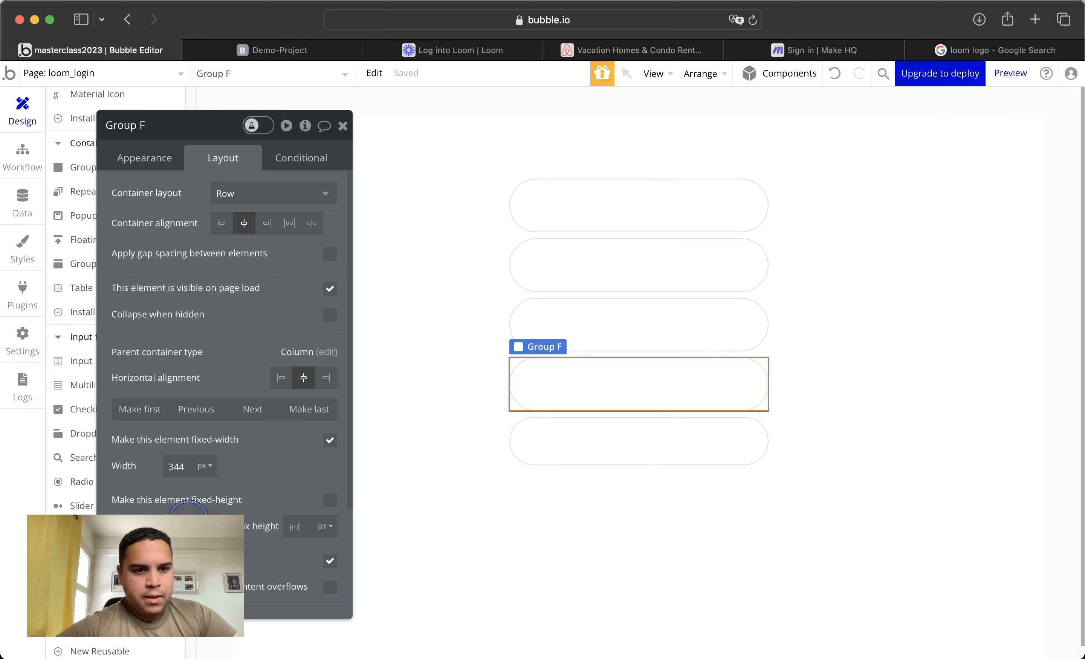
pyautogui.moveTo(577, 382); pyautogui.dragTo(579, 339)
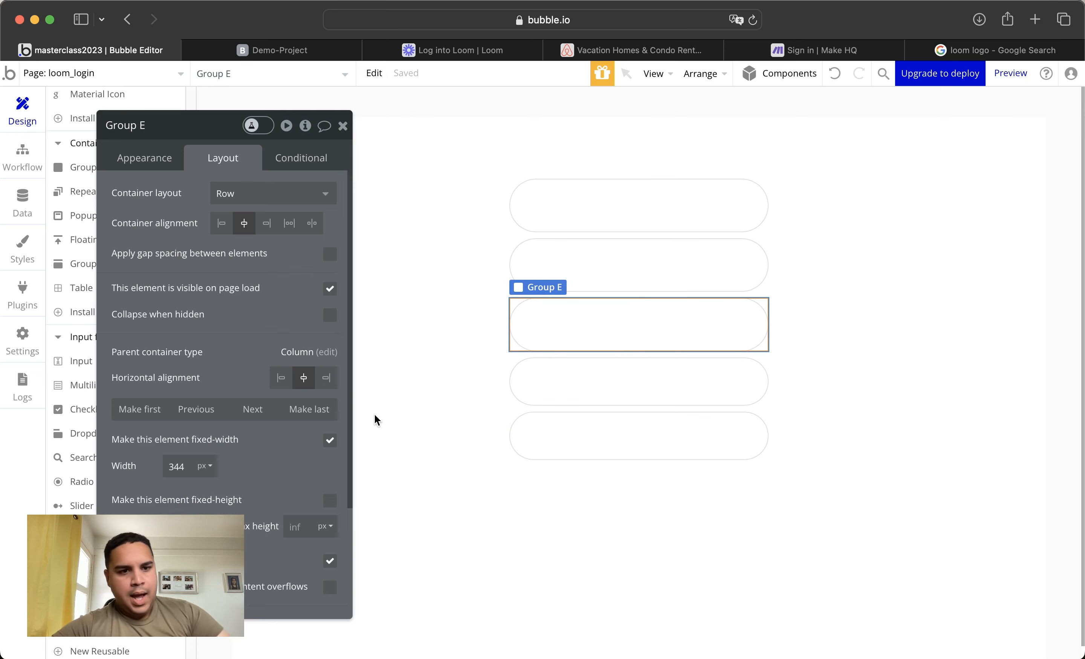
pyautogui.click(605, 267)
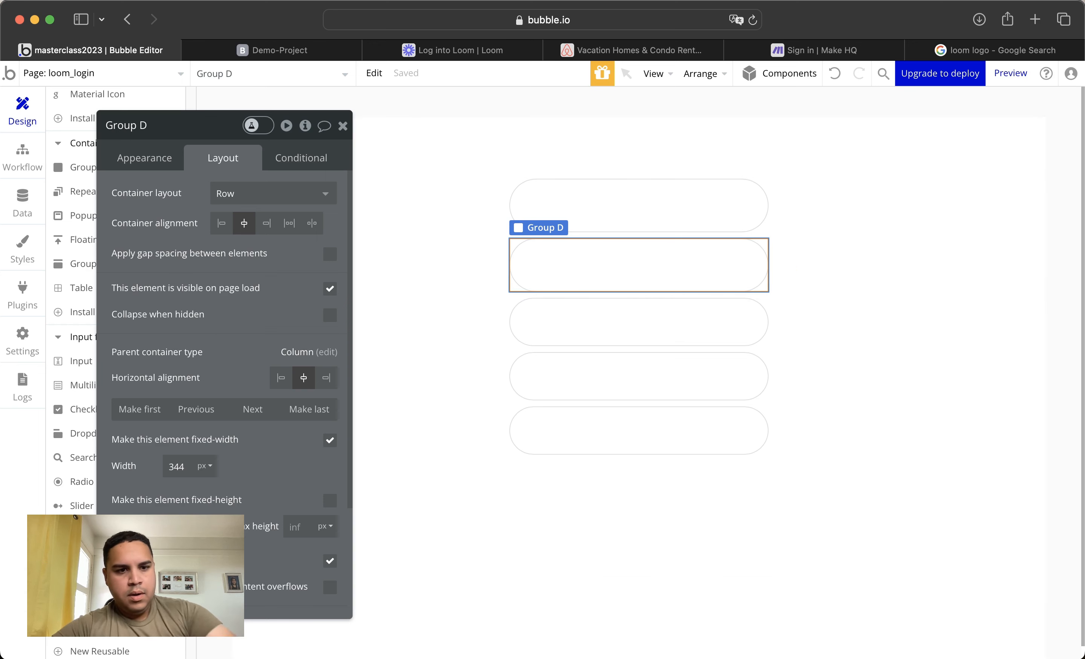
# Make the third, fourth, fifth and first button groups fixed-height, with the first one 64 px high
pyautogui.click(637, 318)
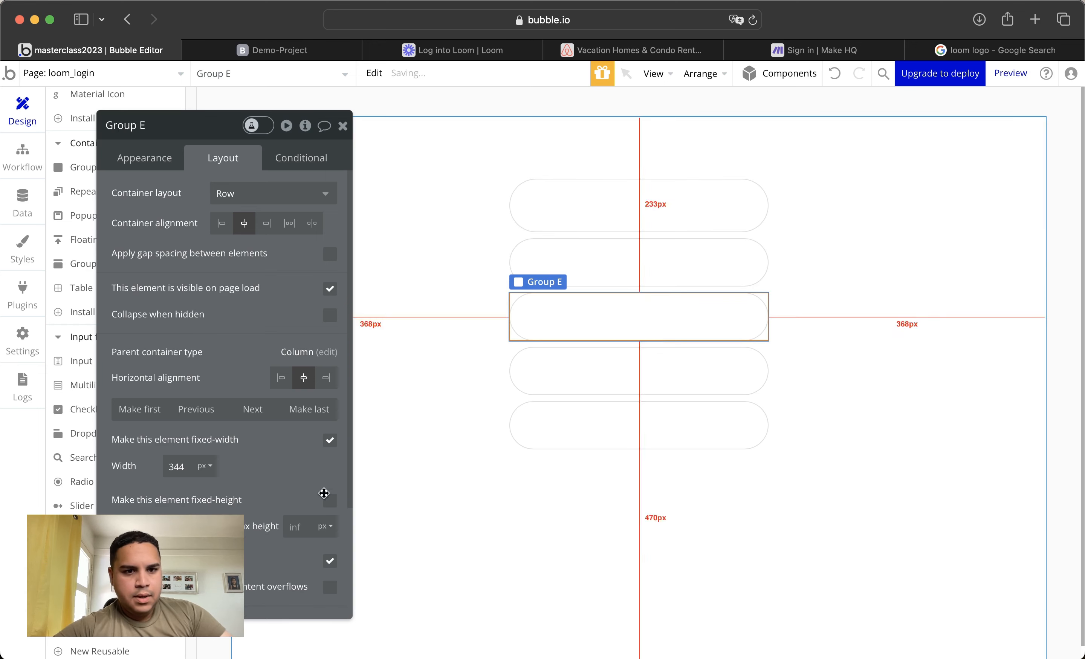
pyautogui.click(335, 501)
pyautogui.click(569, 369)
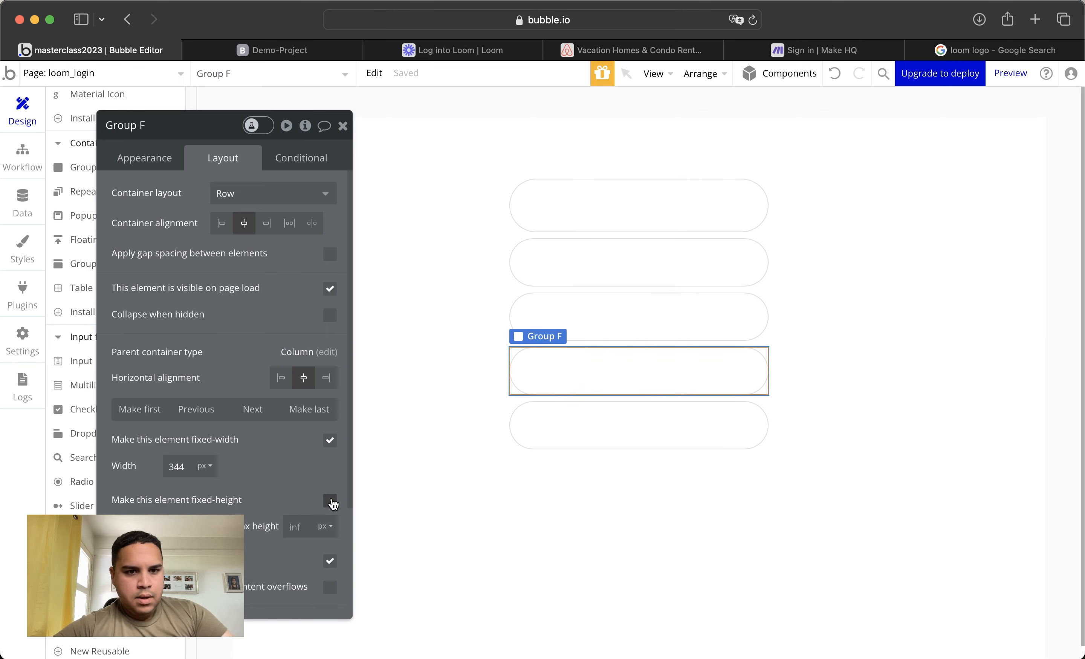
pyautogui.click(576, 428)
pyautogui.click(330, 501)
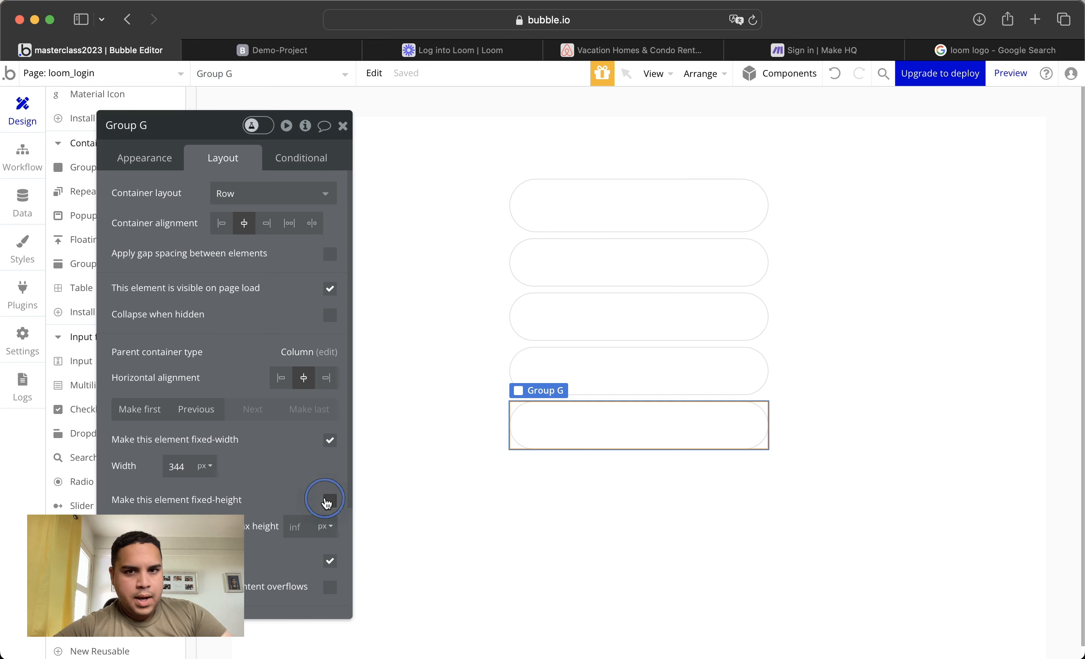
pyautogui.click(579, 206)
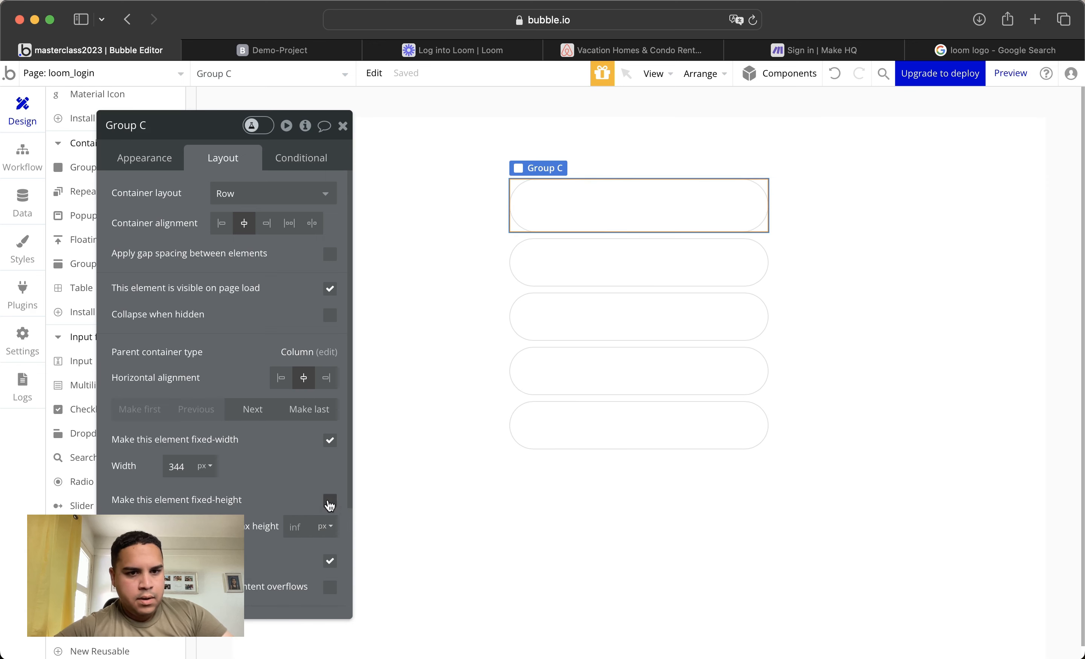
pyautogui.click(330, 502)
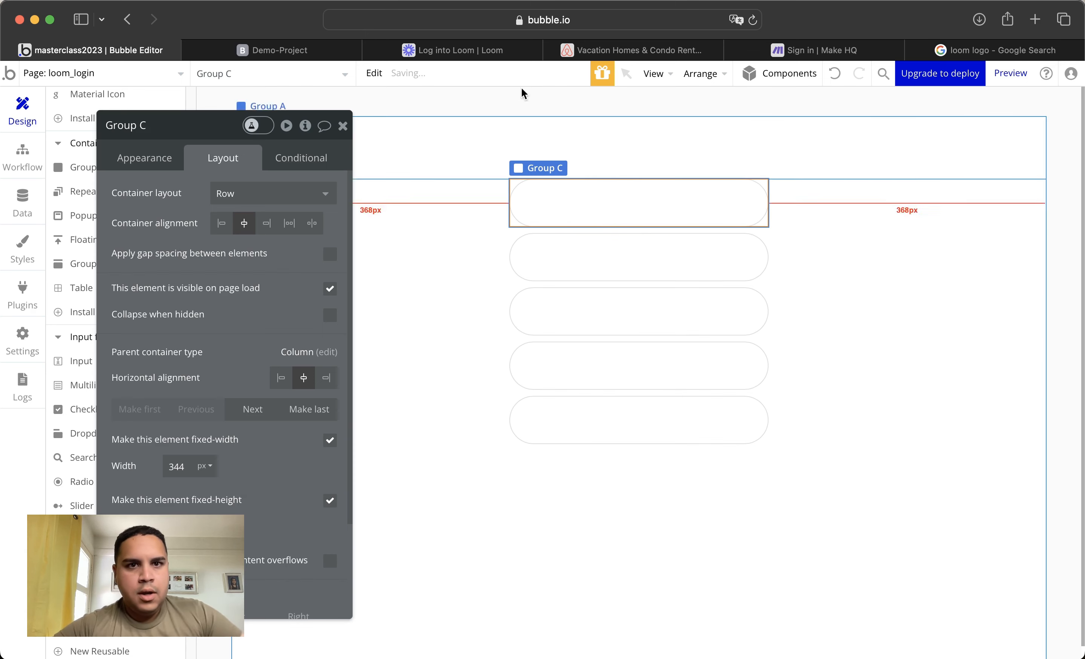
# Check the Loom page below its sign-in buttons, and paste a copy of the fifth button group beneath it in Login Group
pyautogui.click(481, 52)
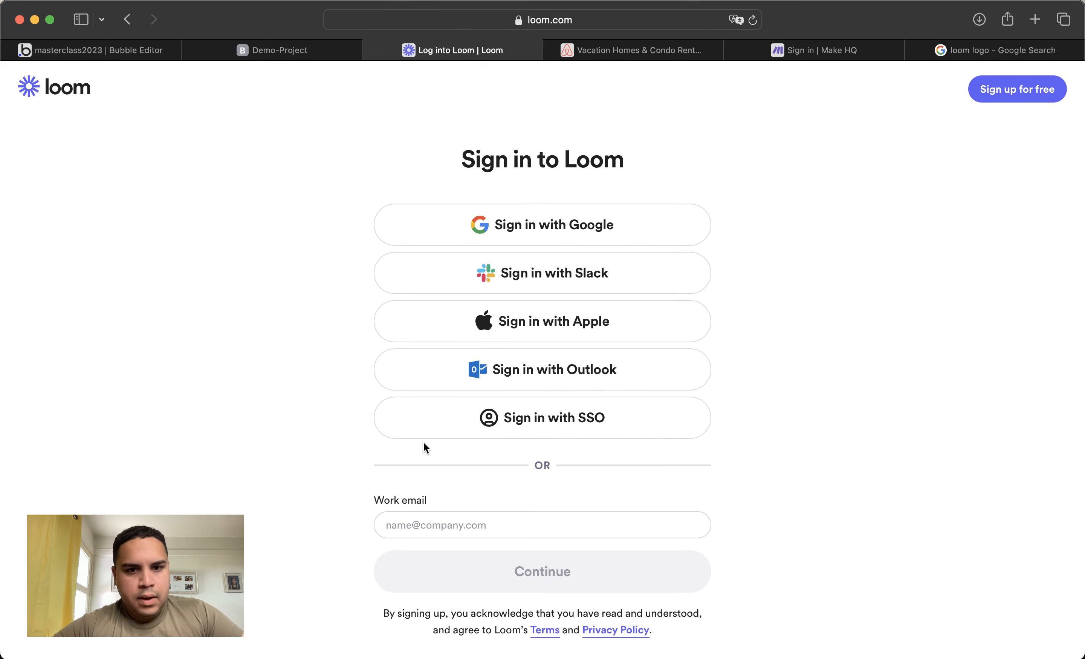
pyautogui.scroll(-2, 426, 449)
pyautogui.click(96, 51)
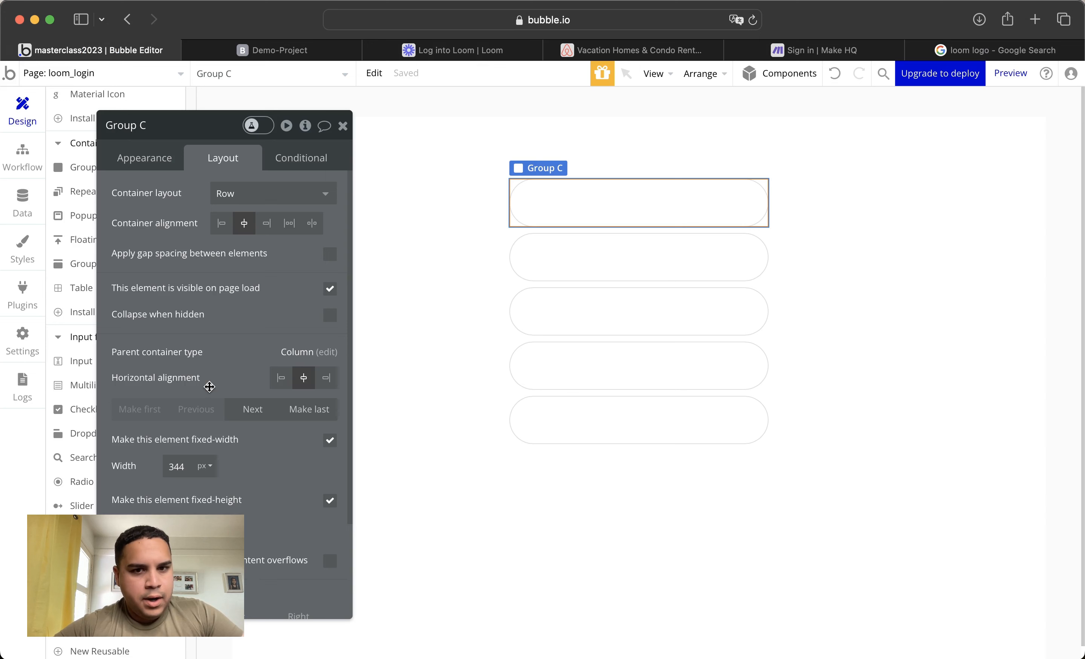
pyautogui.click(588, 419)
pyautogui.click(595, 479)
pyautogui.press('super+v')
pyautogui.click(588, 469)
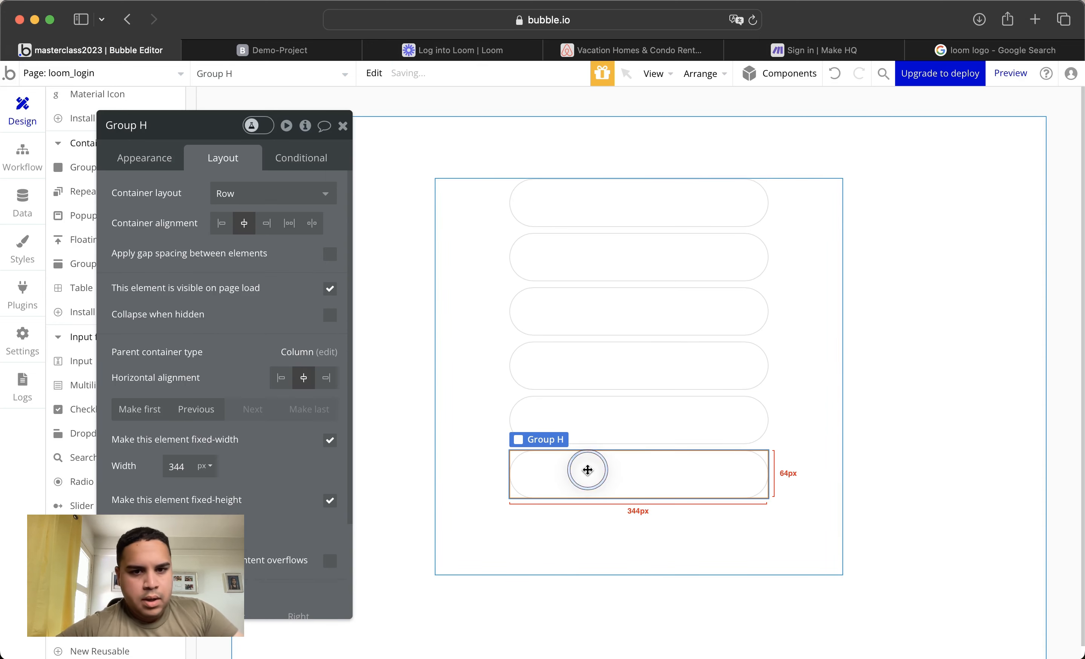
# Turn off fixed width on the sixth group, set its minimum width to 0 px and its border style to None
pyautogui.click(331, 440)
pyautogui.click(176, 469)
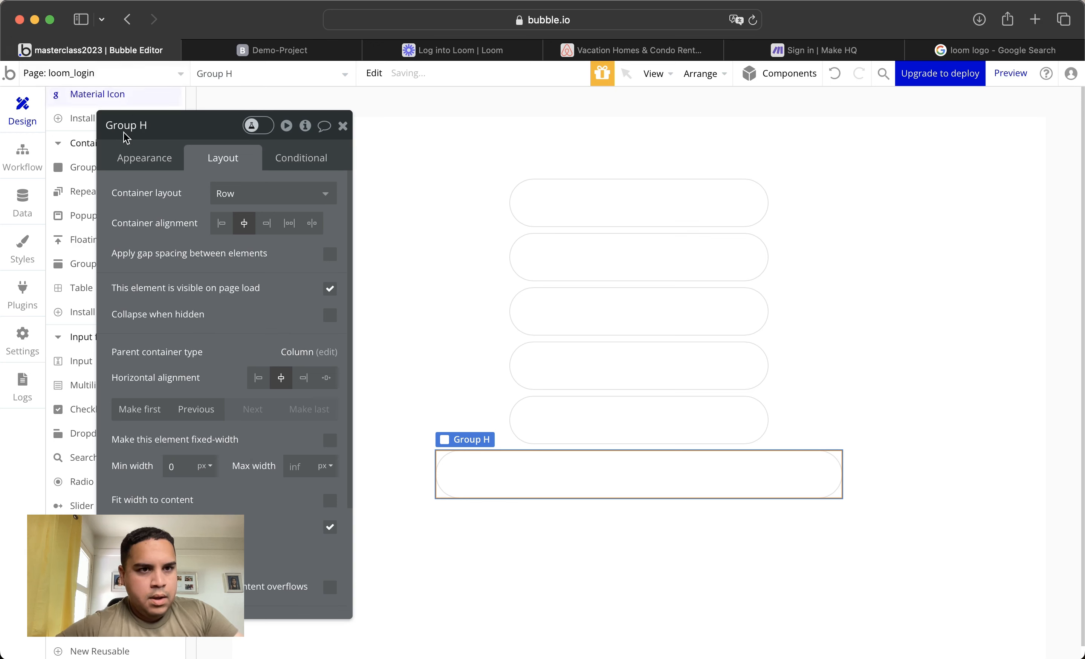
pyautogui.click(143, 160)
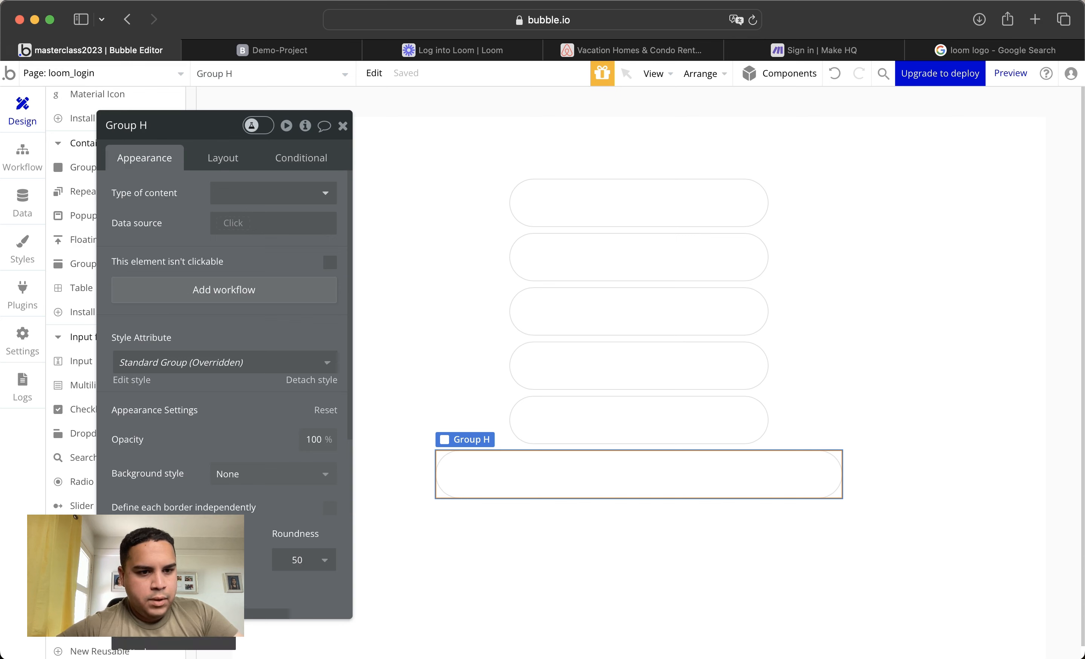
pyautogui.click(173, 582)
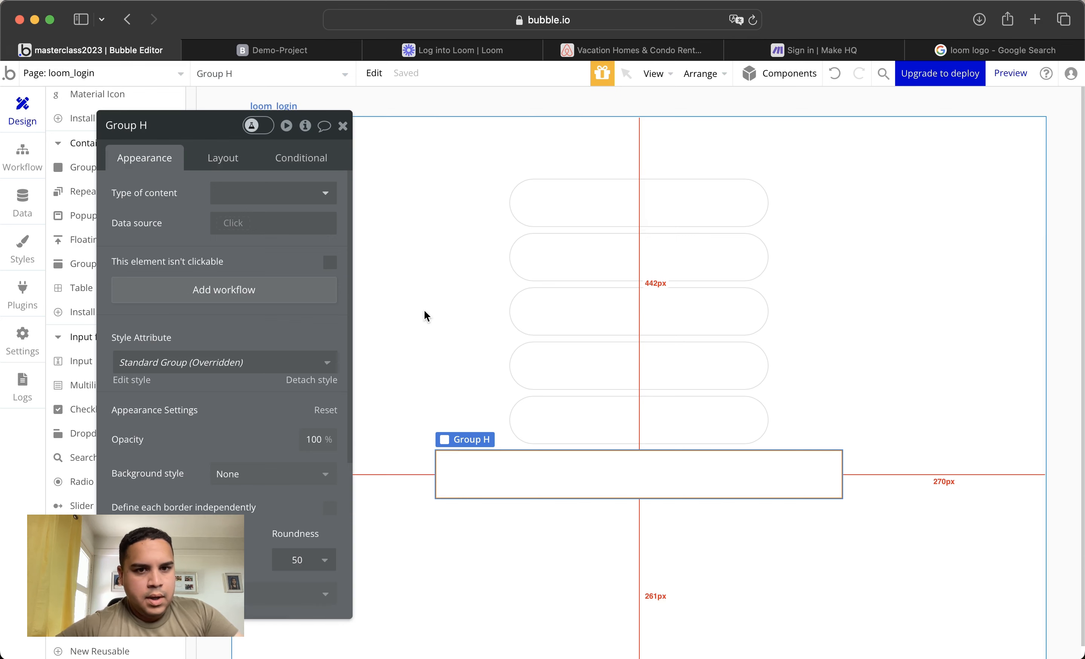
# Set the sixth group's height to 32 px and compare it with the OR divider area on the Loom page
pyautogui.click(220, 155)
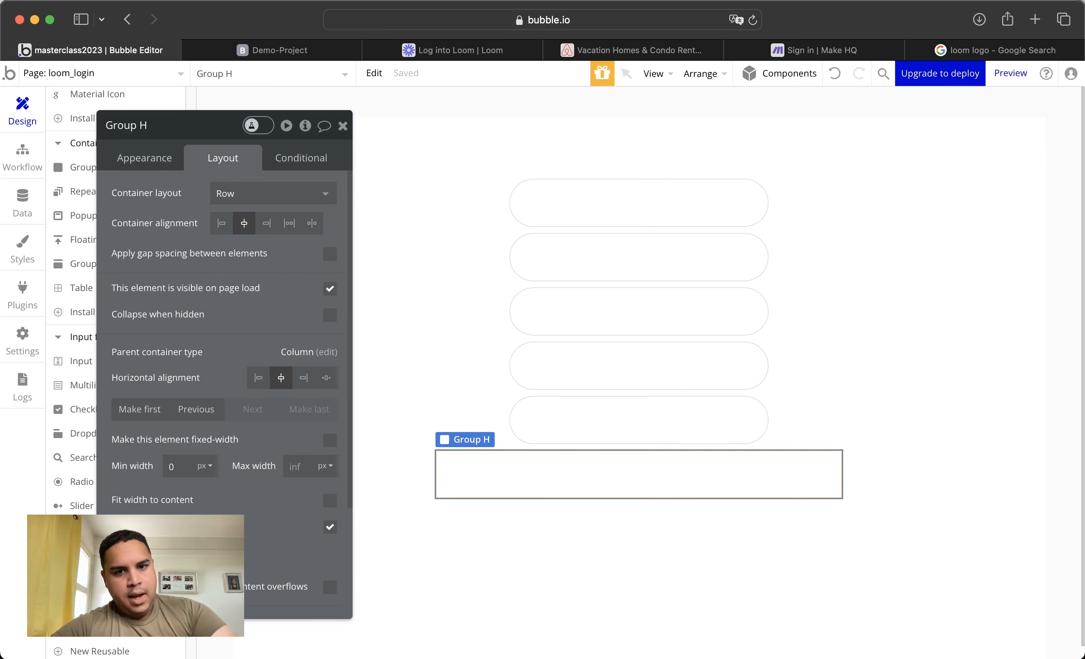
pyautogui.click(249, 488)
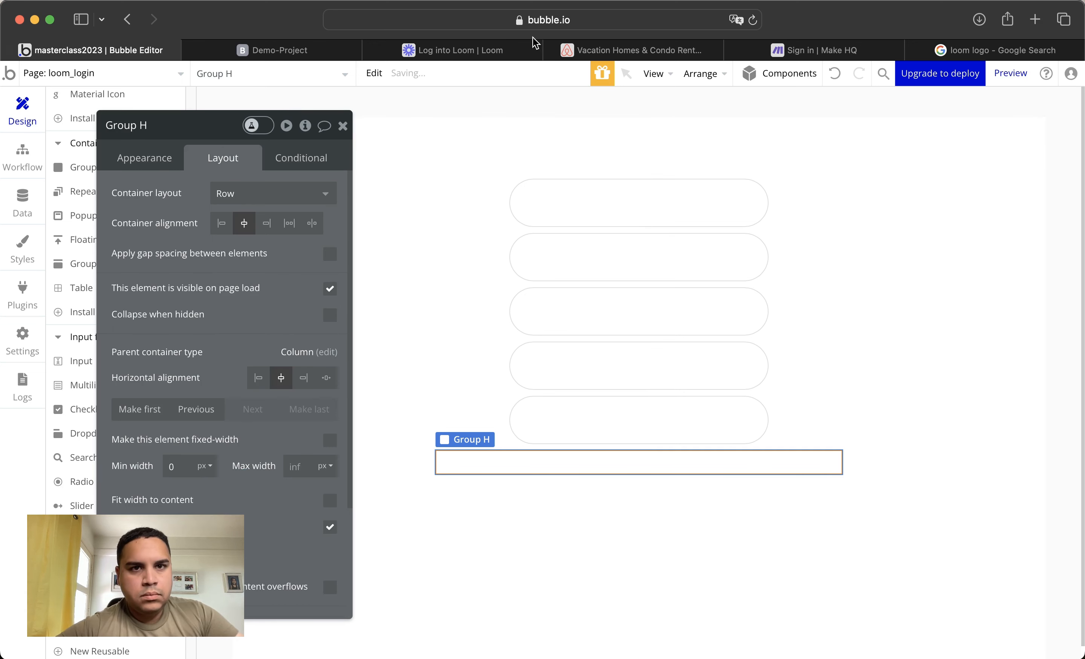
pyautogui.click(456, 57)
pyautogui.click(416, 478)
pyautogui.click(142, 48)
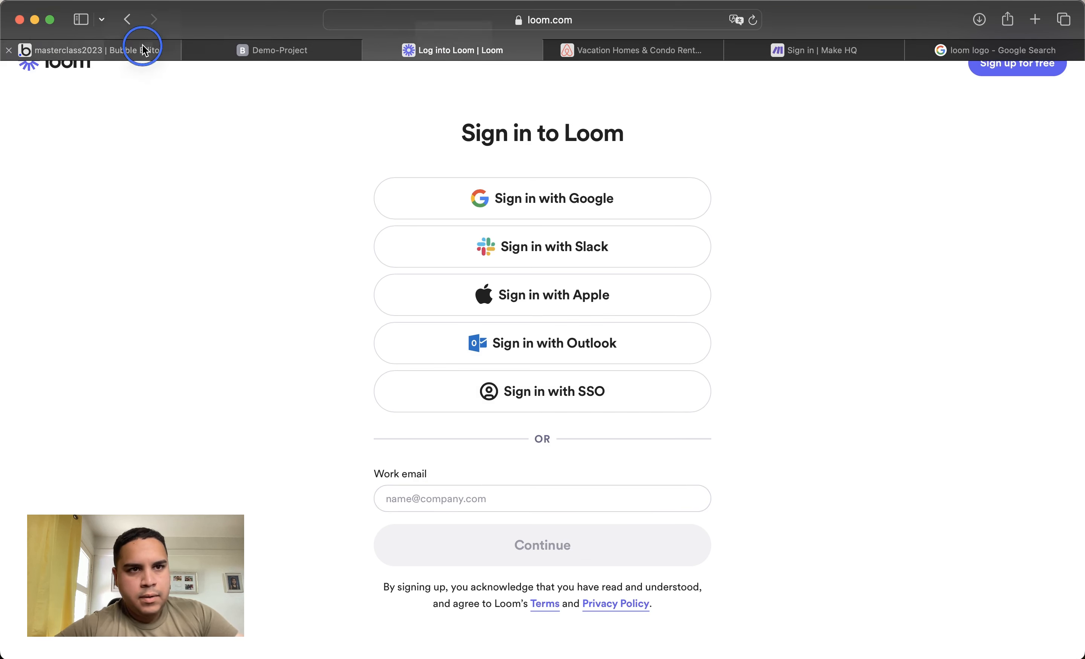
# Duplicate the borderless 32 px group below itself in Login Group and check the layout against the Loom page
pyautogui.click(542, 464)
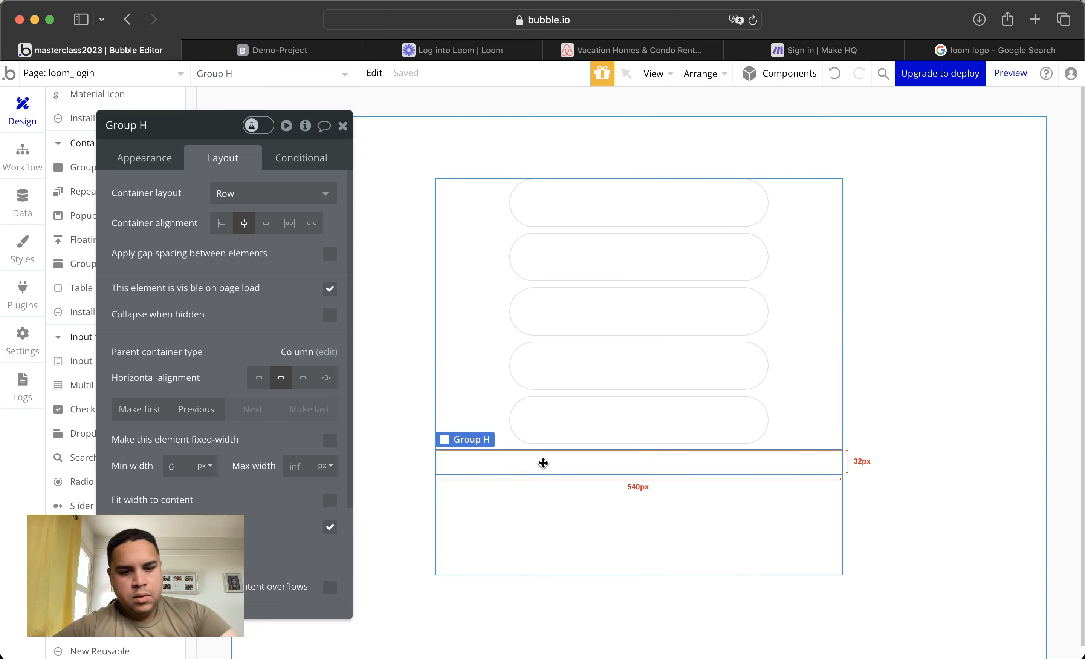
pyautogui.click(550, 526)
pyautogui.hotkey('ctrl', 'v')
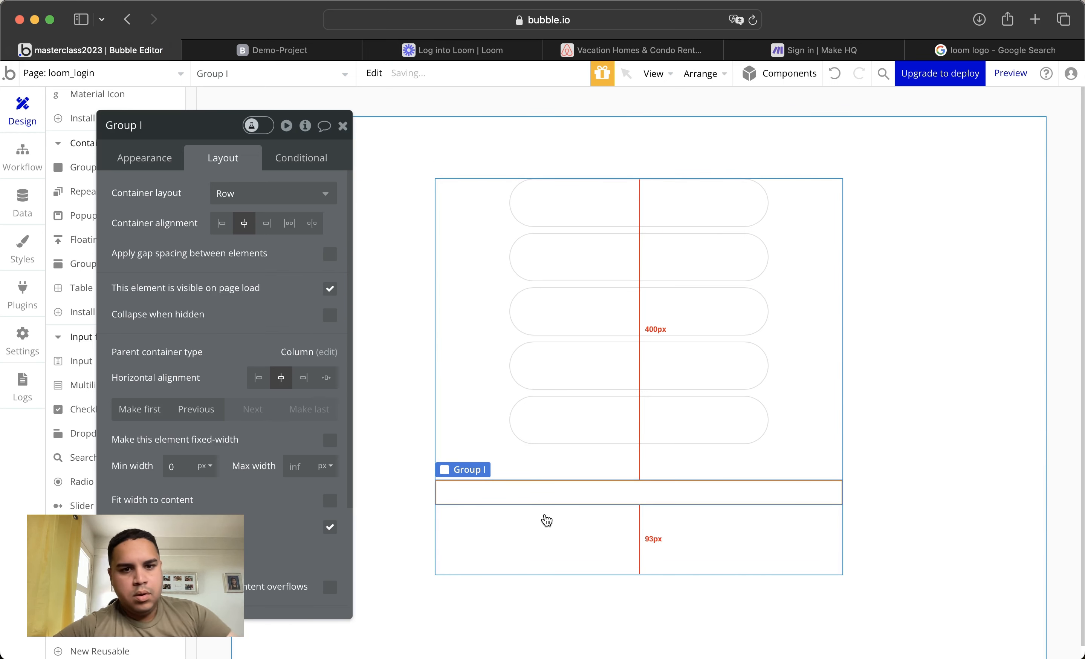
pyautogui.click(428, 55)
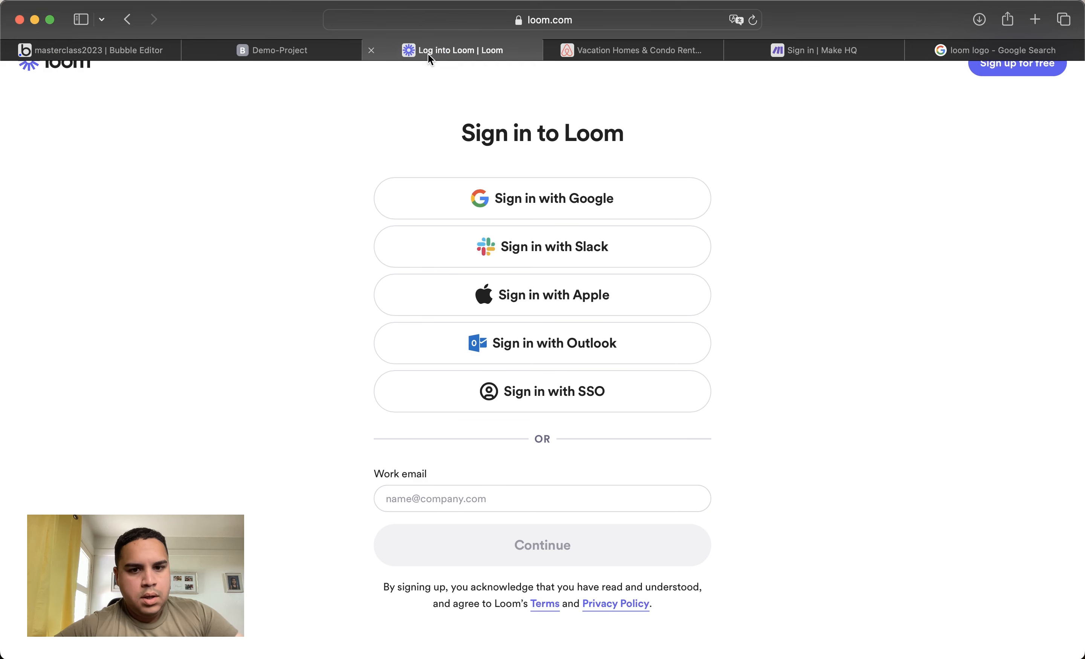
pyautogui.click(178, 56)
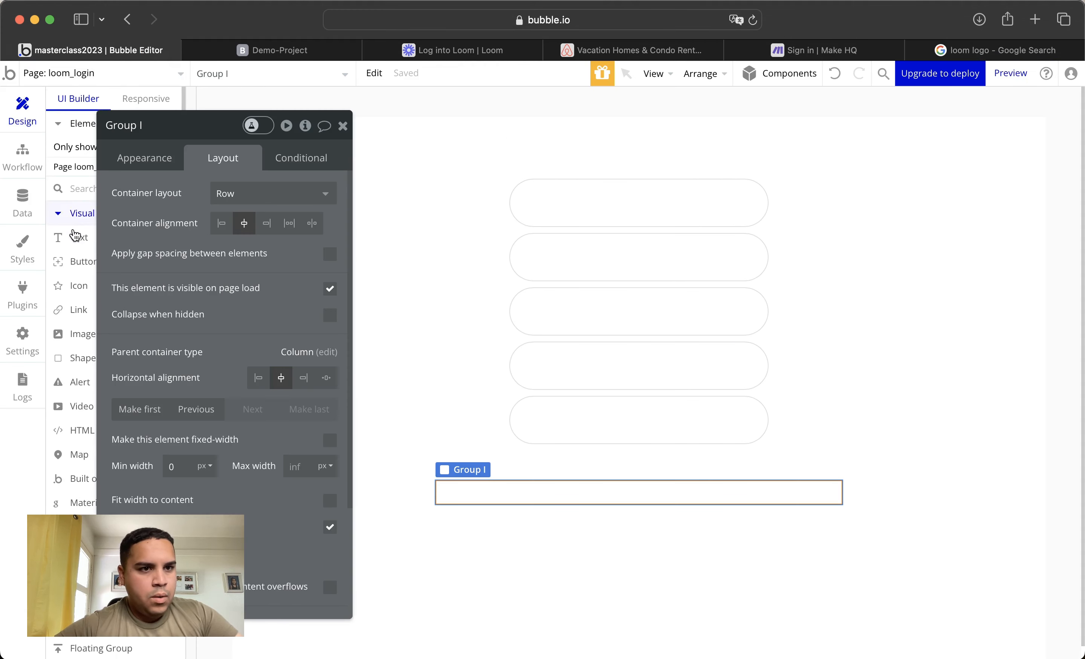
# Add a button below the second borderless group in Login Group and centre it horizontally
pyautogui.click(81, 269)
pyautogui.moveTo(523, 526); pyautogui.dragTo(665, 558)
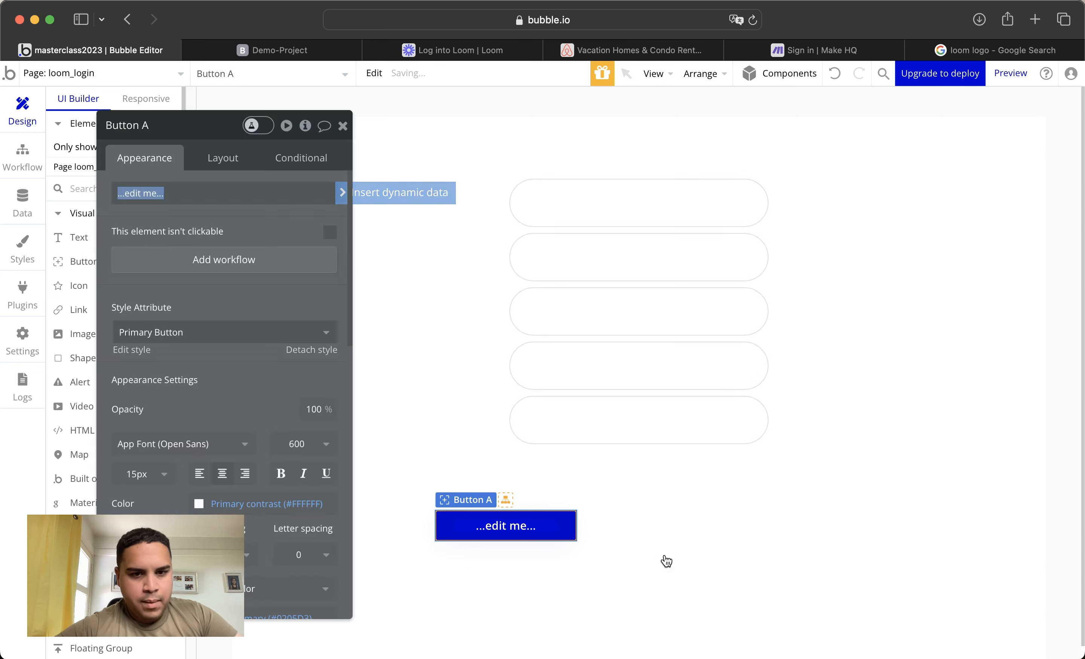
pyautogui.click(221, 159)
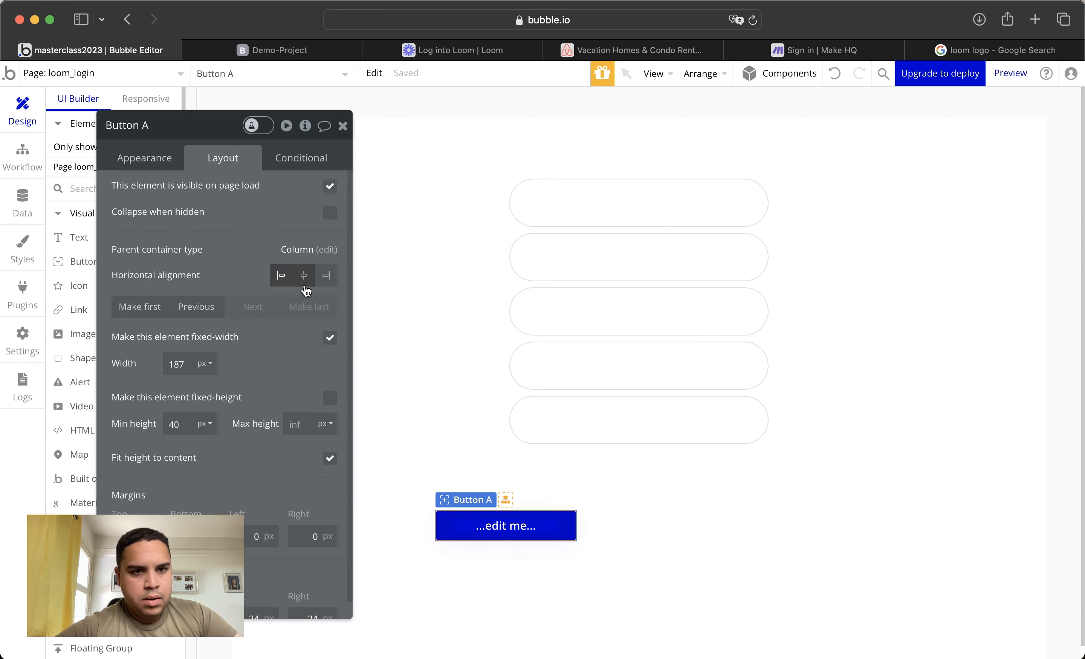
pyautogui.click(304, 276)
pyautogui.click(343, 126)
# Add a text element below the new button, turn off its fixed width and set its minimum width to 0 px
pyautogui.click(100, 242)
pyautogui.moveTo(448, 547)
pyautogui.mouseDown()
pyautogui.moveTo(782, 565)
pyautogui.moveTo(772, 564)
pyautogui.mouseUp()
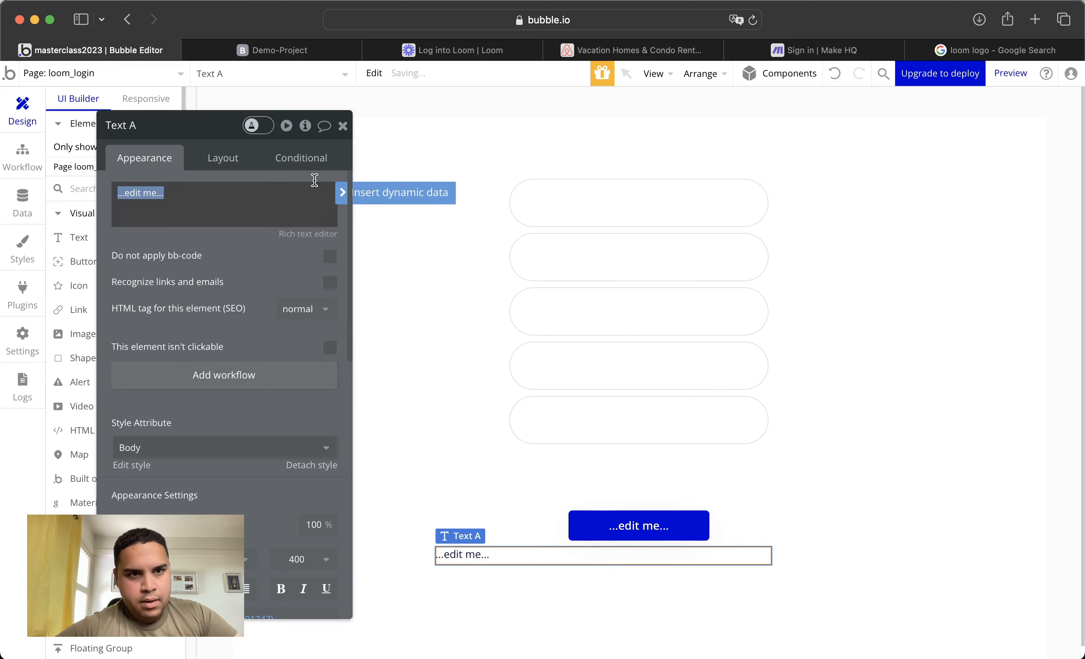
pyautogui.click(222, 158)
pyautogui.click(330, 339)
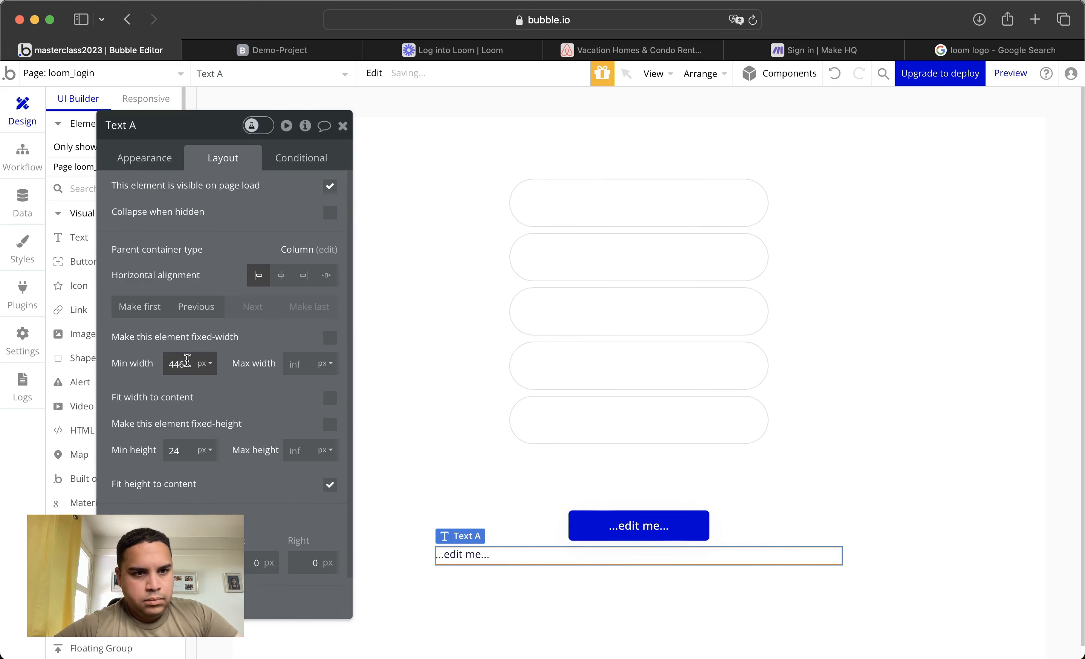
pyautogui.press('BackSpace')
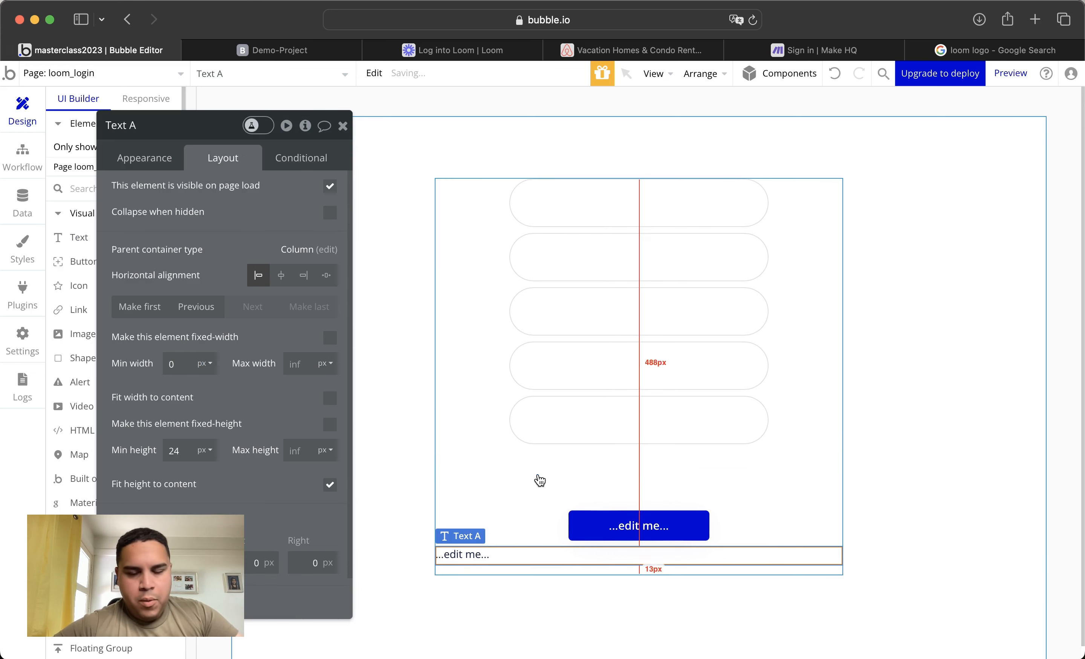
# Copy the "By signing up, you acknowledge..." terms sentence from the Loom page into the new text element
pyautogui.click(473, 48)
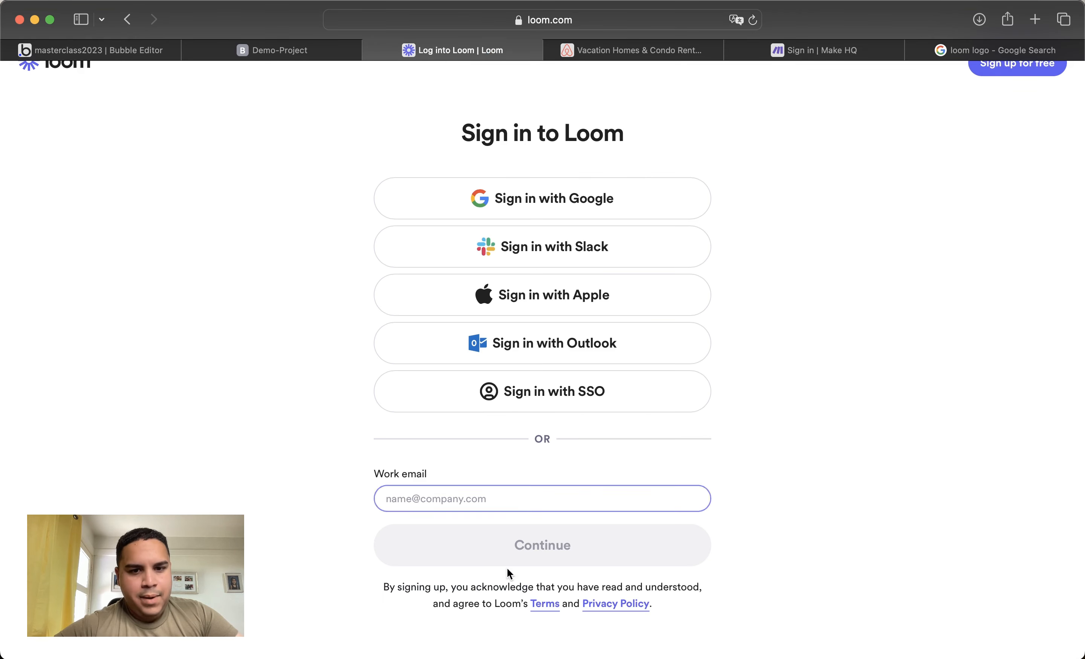
pyautogui.scroll(-1, 512, 389)
pyautogui.scroll(2, 512, 389)
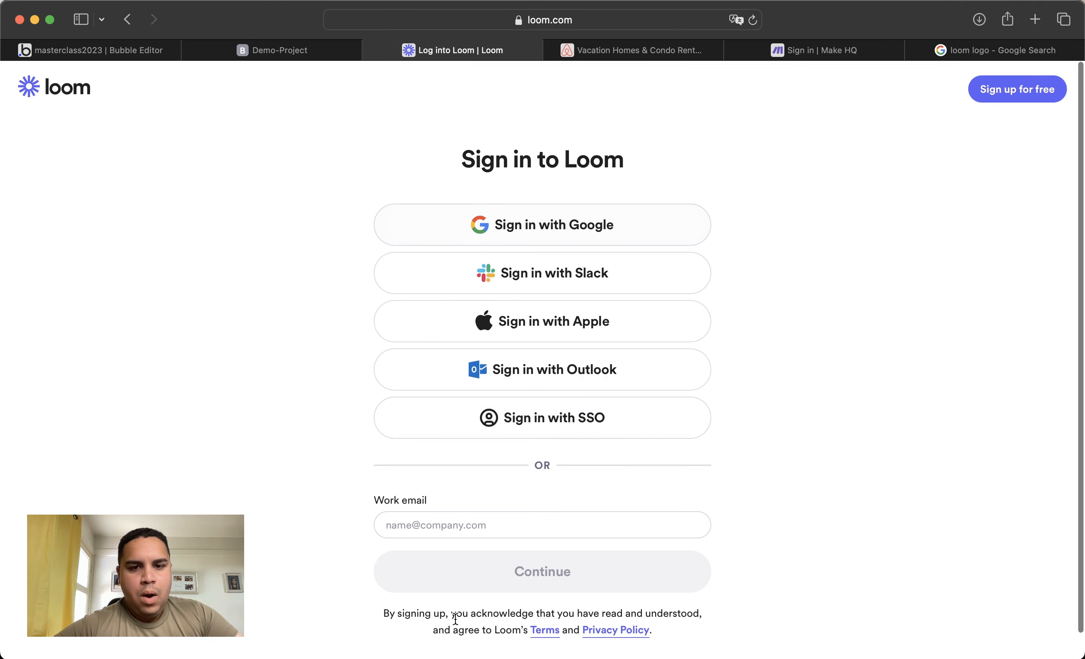
pyautogui.click(132, 45)
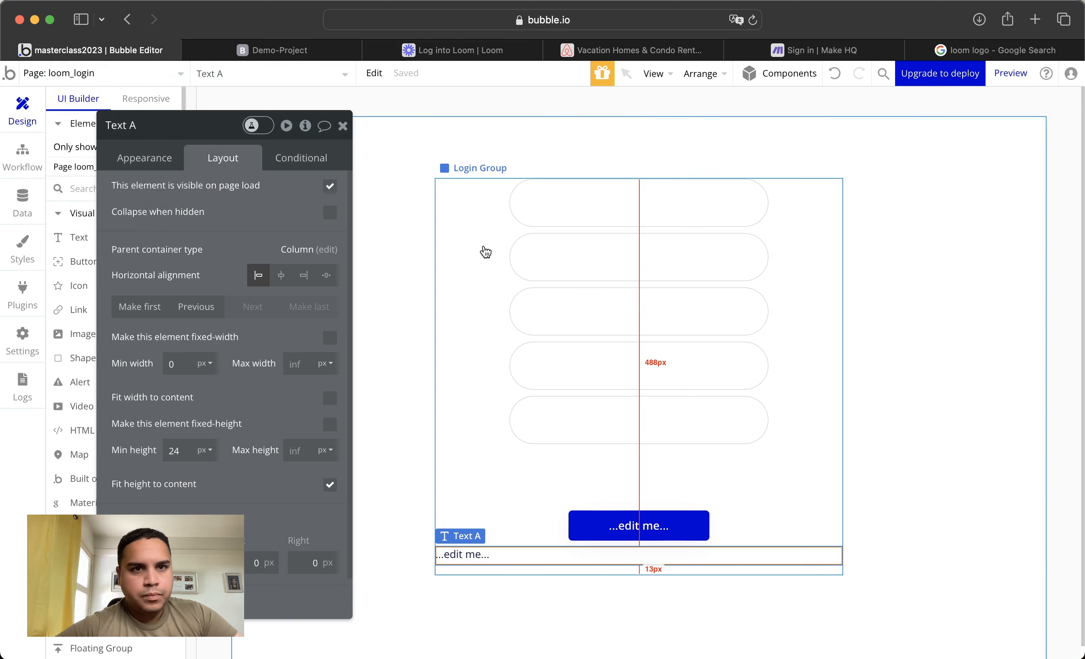
pyautogui.click(510, 51)
pyautogui.moveTo(661, 636); pyautogui.dragTo(384, 614)
pyautogui.press('super+c')
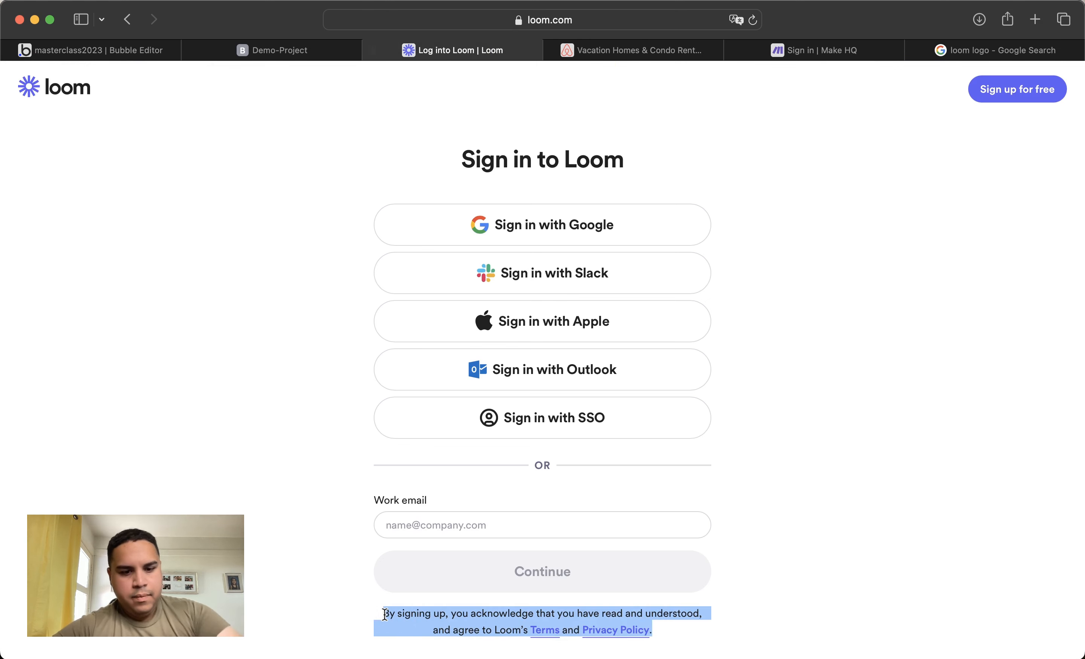
pyautogui.click(142, 50)
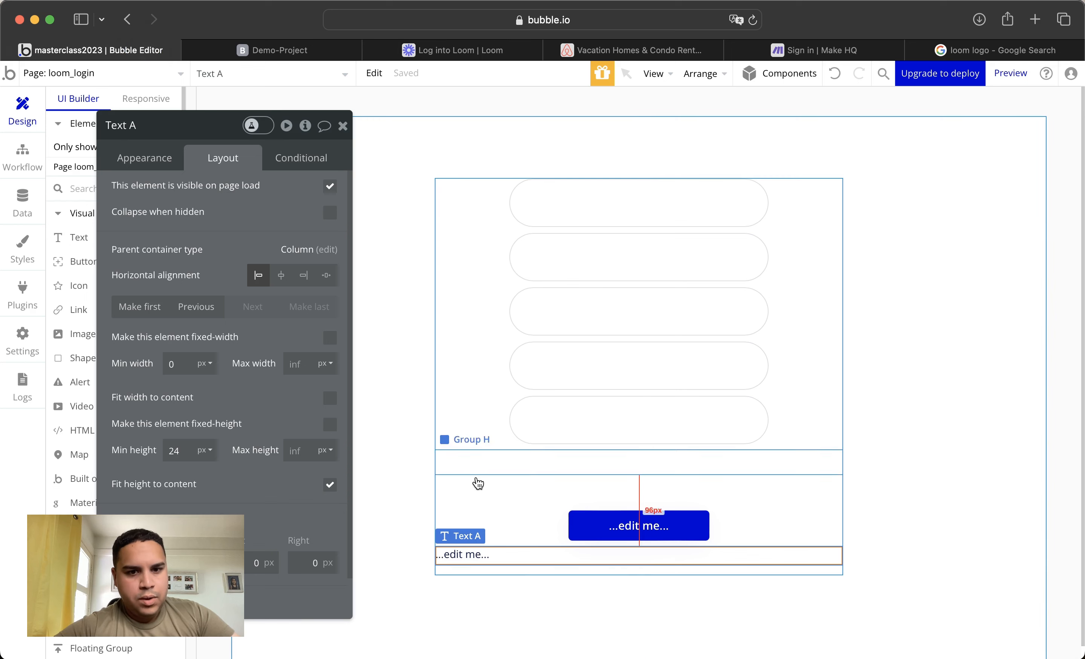
pyautogui.doubleClick(508, 561)
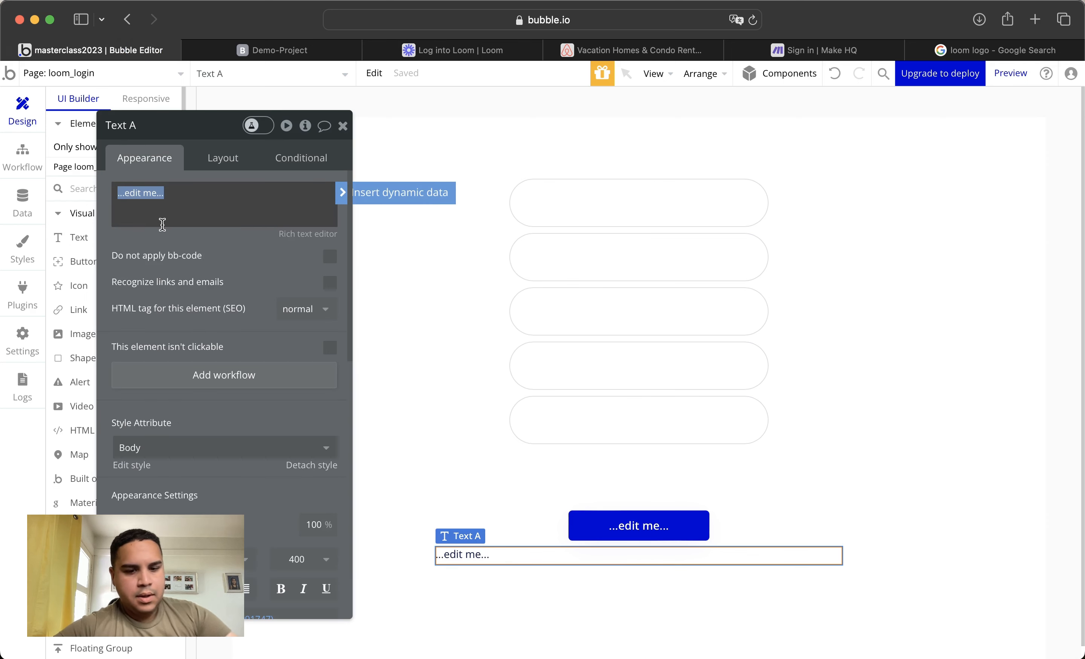
pyautogui.press('super+v')
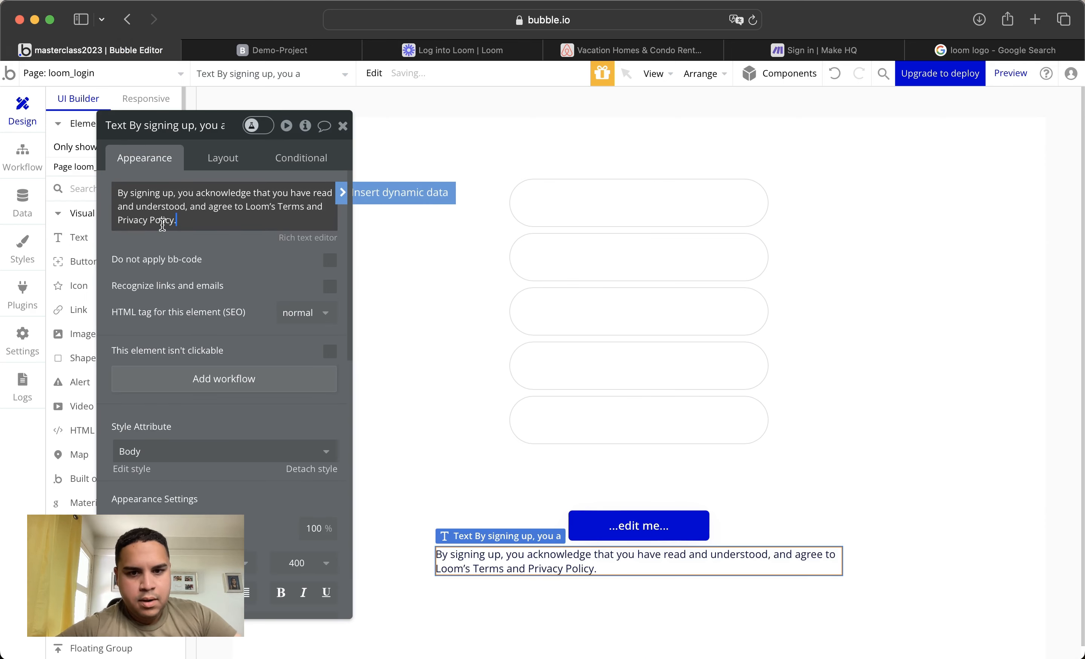
pyautogui.click(187, 312)
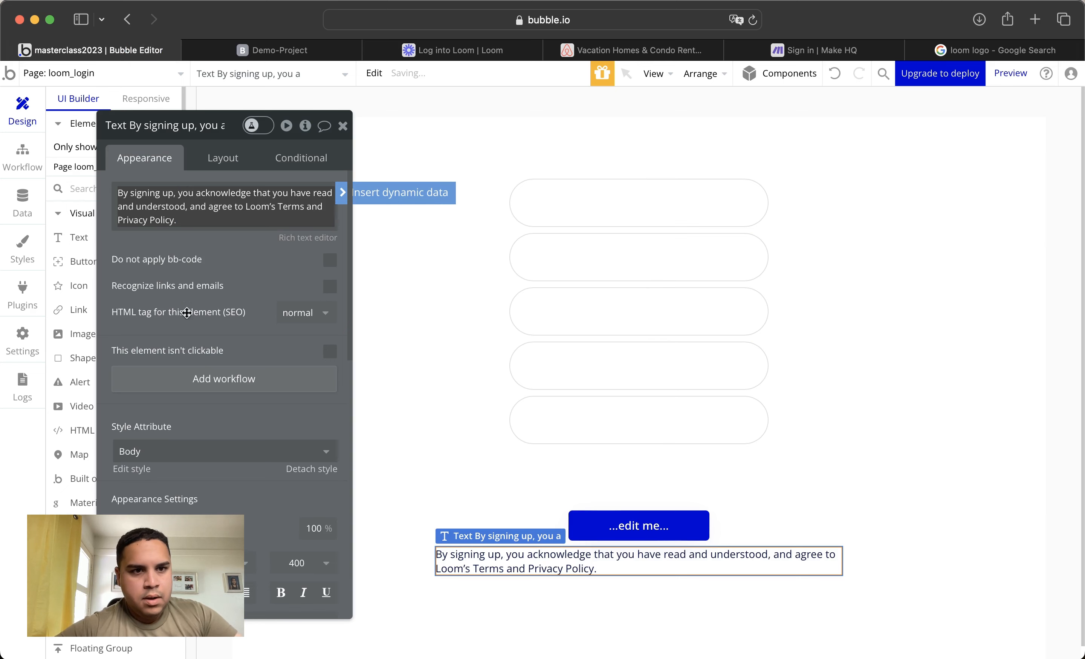
# Centre the terms text, limit its maximum width to 80%, centre the element horizontally and compare it with the Loom page
pyautogui.click(223, 158)
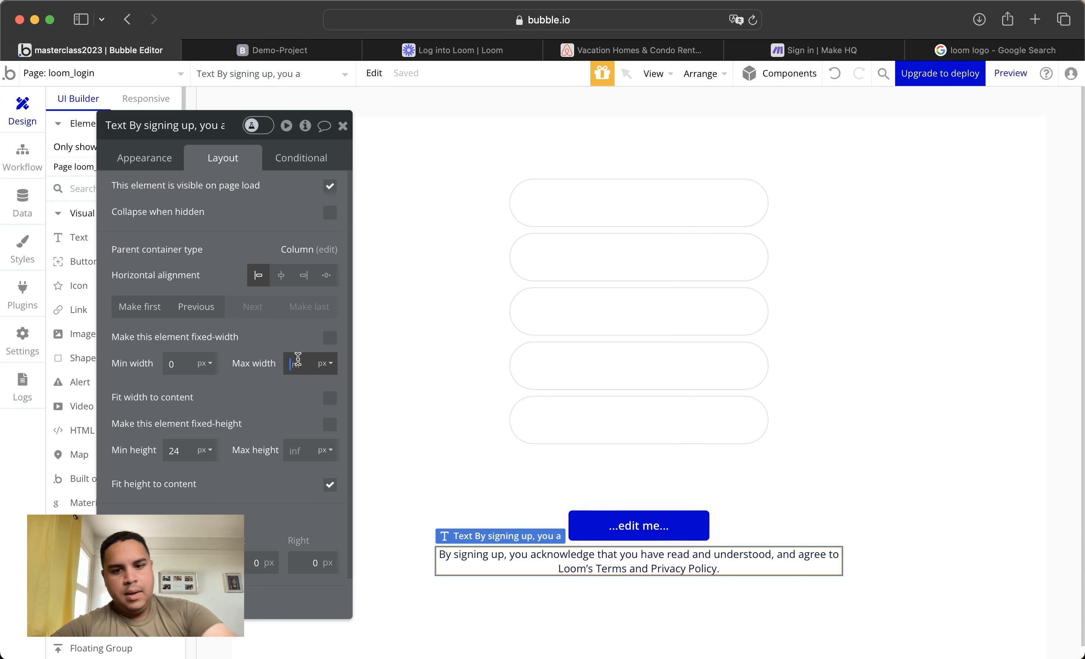
pyautogui.write('80')
pyautogui.click(326, 365)
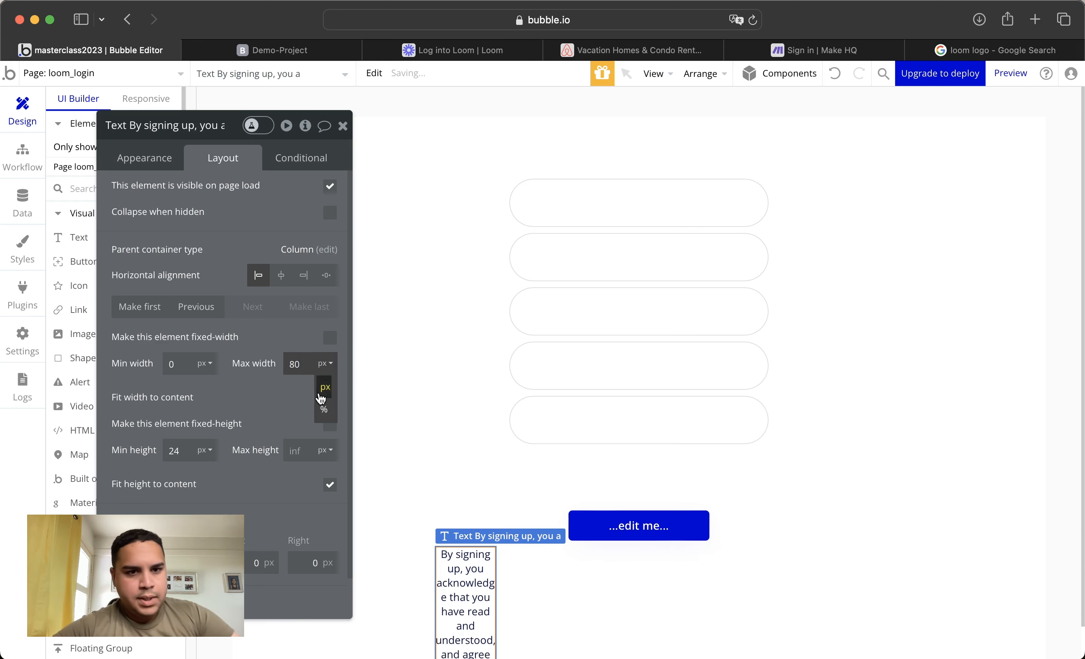
pyautogui.click(320, 407)
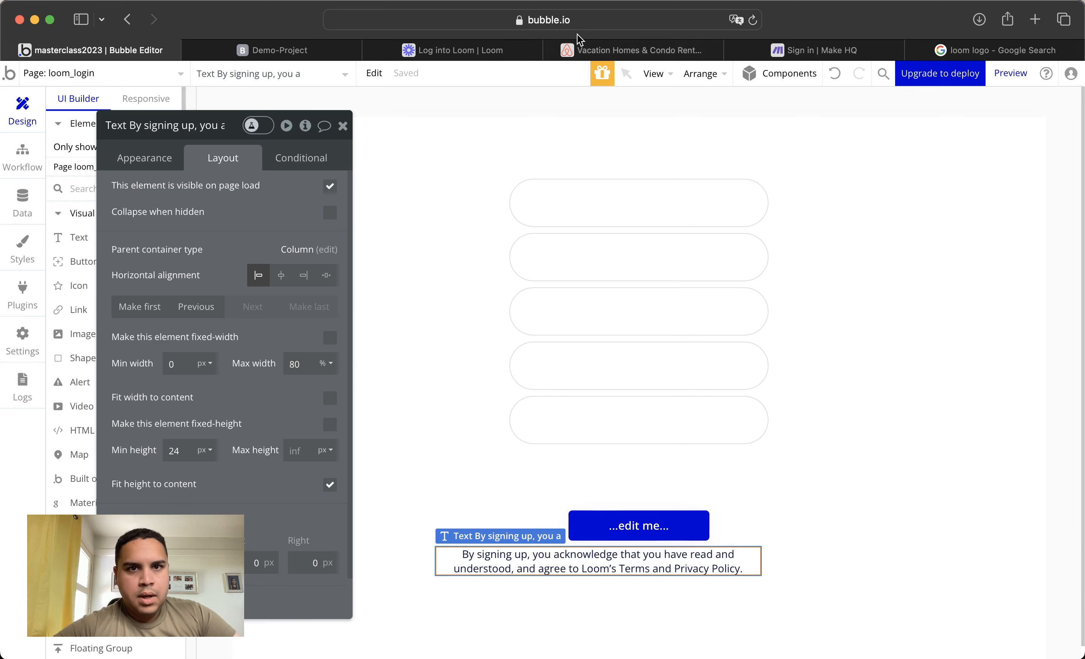
pyautogui.click(281, 276)
pyautogui.click(444, 48)
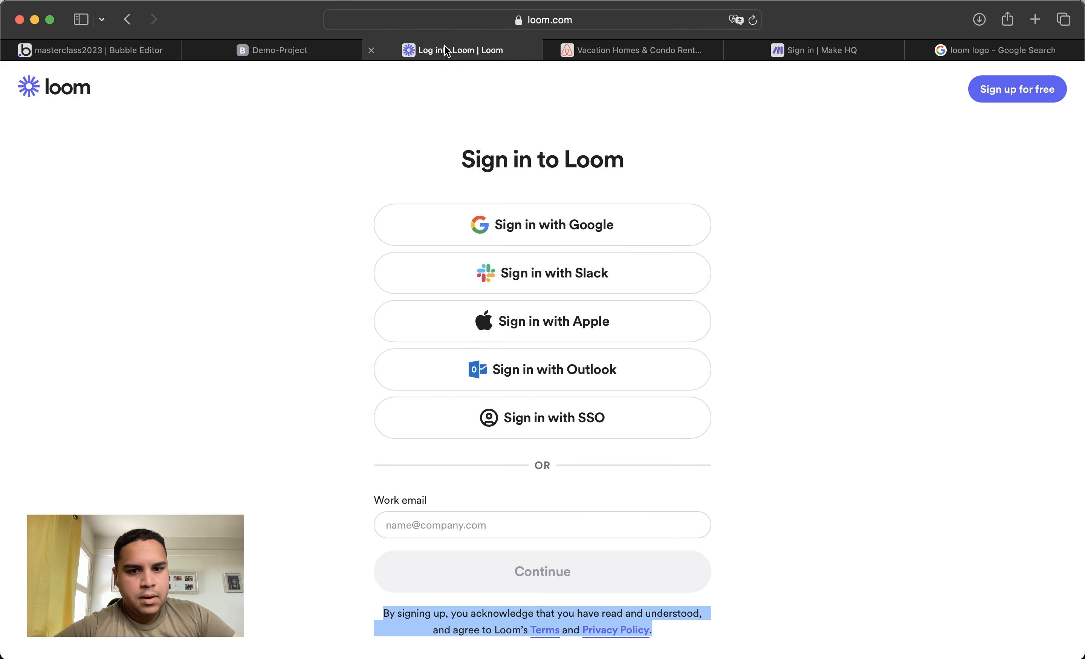
pyautogui.click(158, 53)
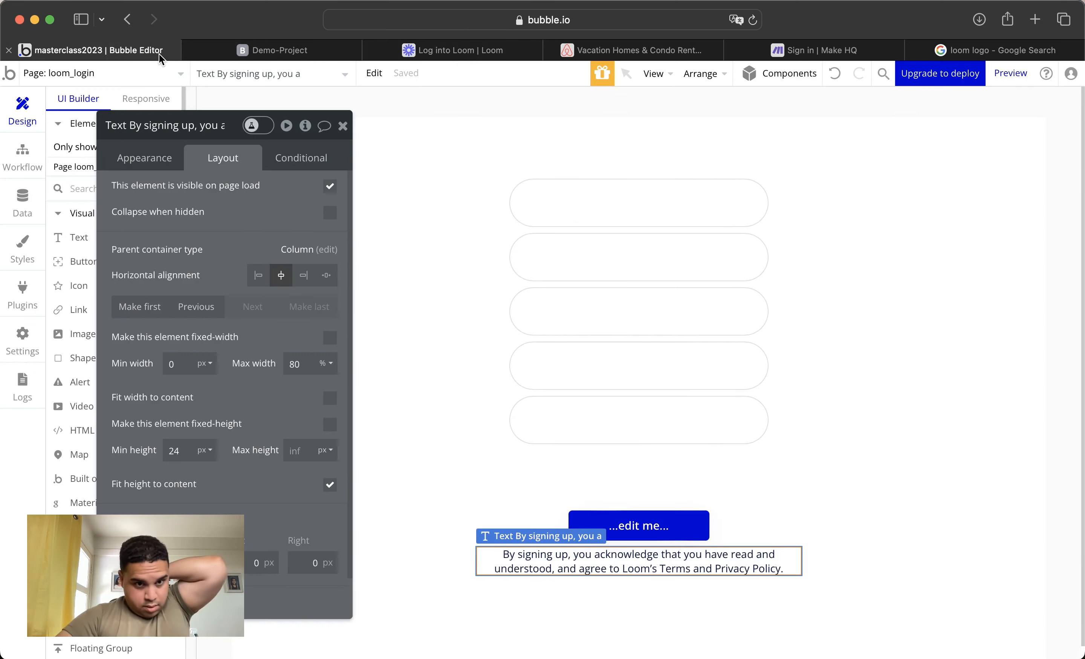
# Set the terms text's maximum width to 75% and close its properties
pyautogui.click(305, 364)
pyautogui.press('Down')
pyautogui.press('Down')
pyautogui.press('Down')
pyautogui.press('Down')
pyautogui.press('Down')
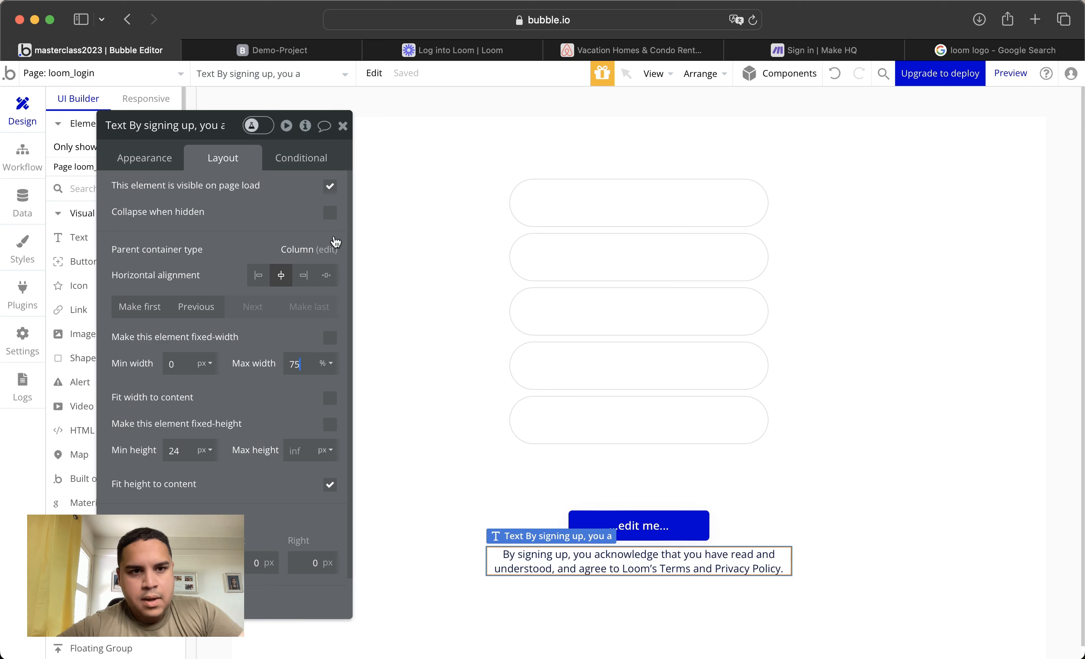
pyautogui.click(343, 125)
pyautogui.click(337, 384)
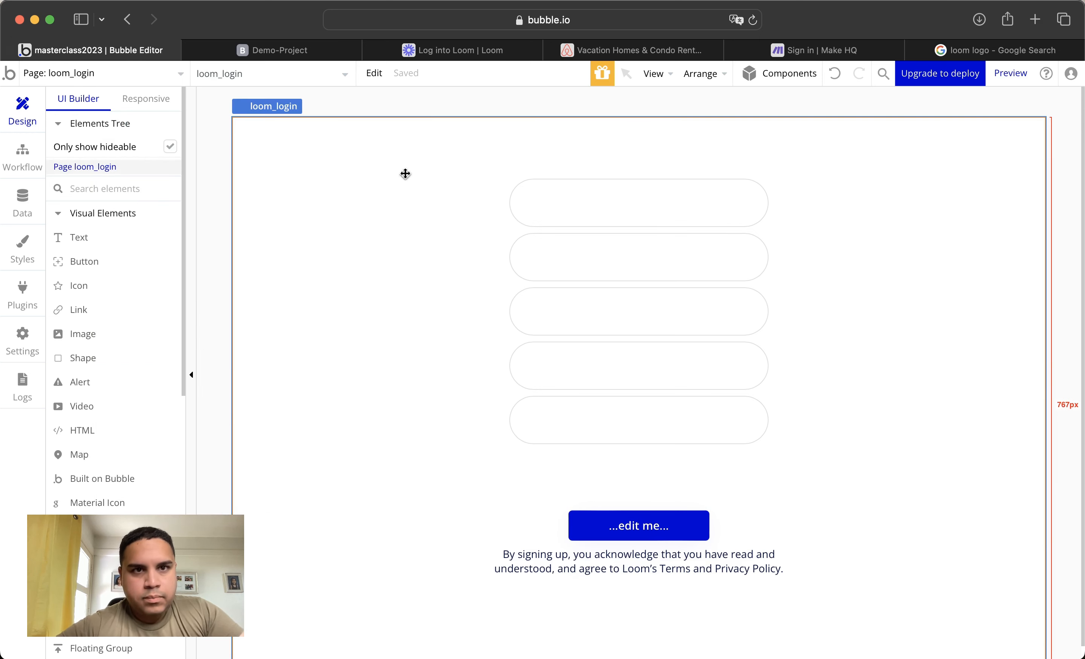
# Check the button's wording on the Loom page and label the Bubble button "Continue"
pyautogui.click(431, 55)
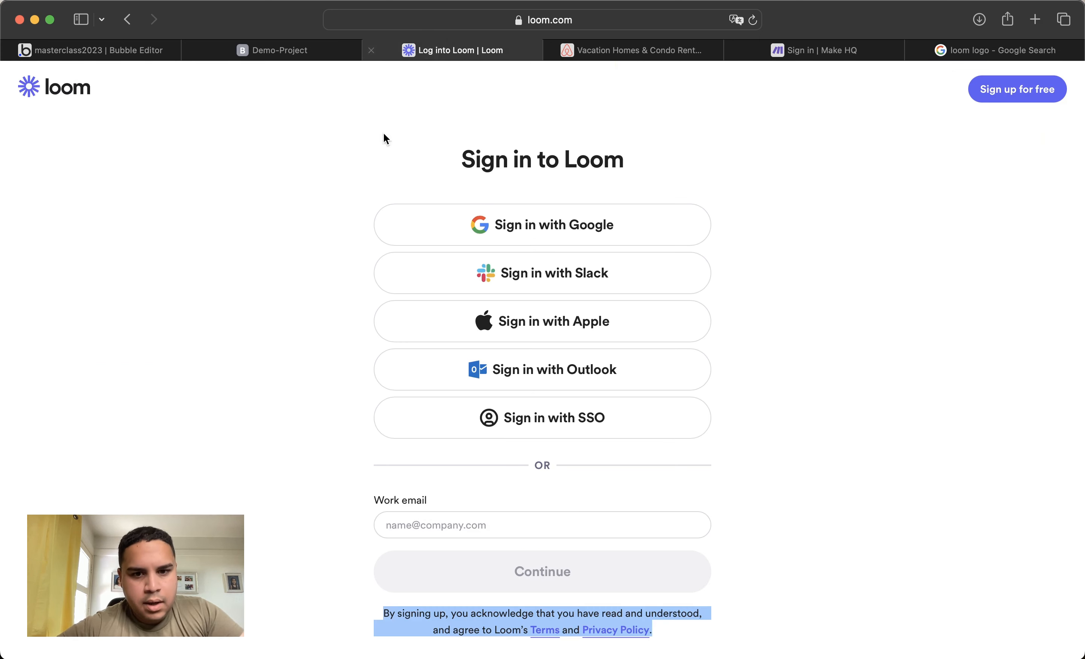
pyautogui.click(175, 51)
pyautogui.doubleClick(594, 522)
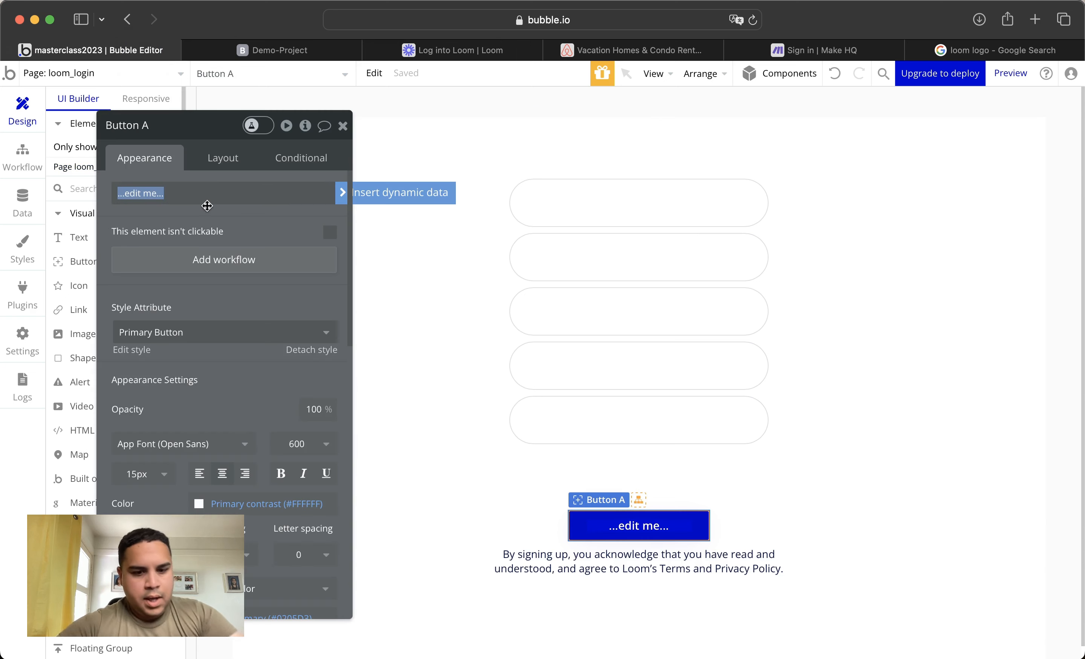
pyautogui.write('Continue')
# Set the Continue button's text colour to #CFCFCD and its flat background colour to #CBCBCB
pyautogui.click(255, 505)
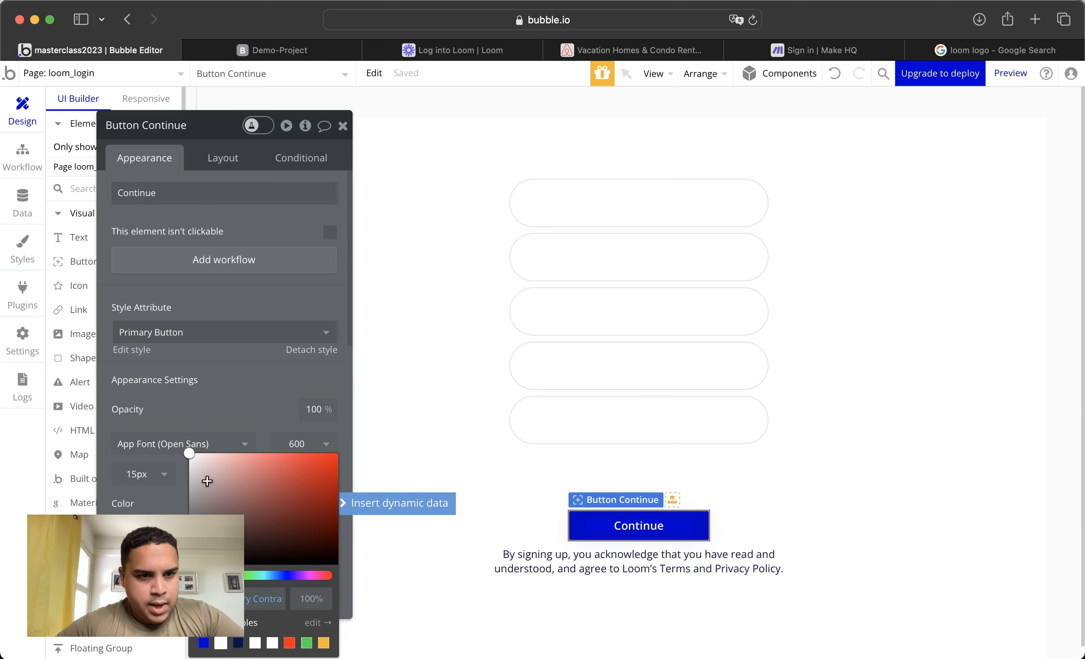
pyautogui.click(194, 474)
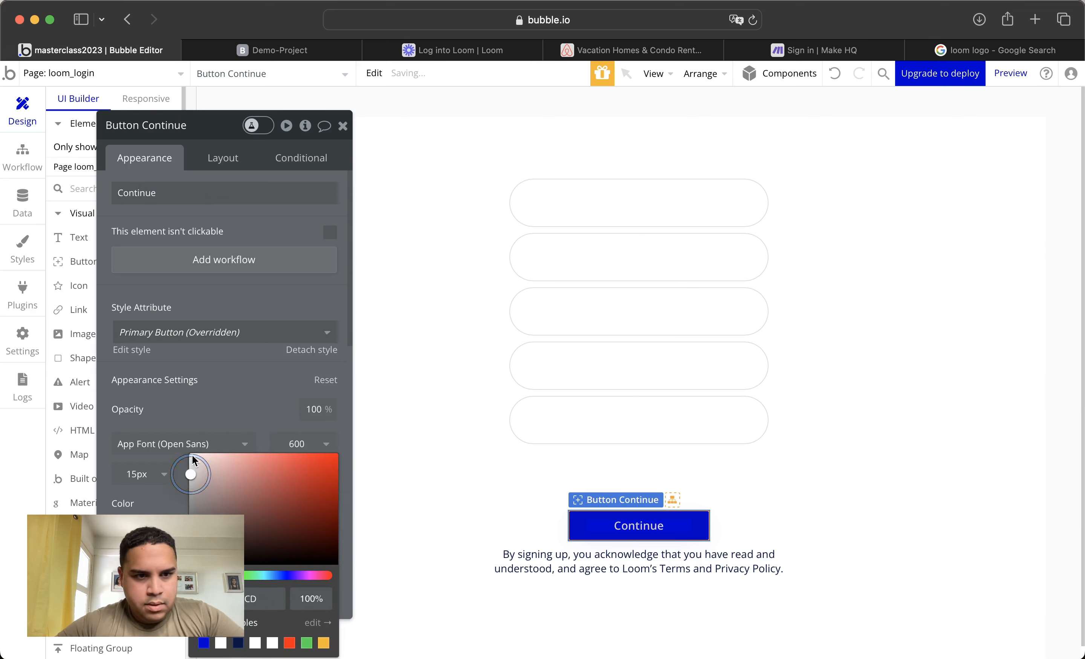
pyautogui.click(216, 287)
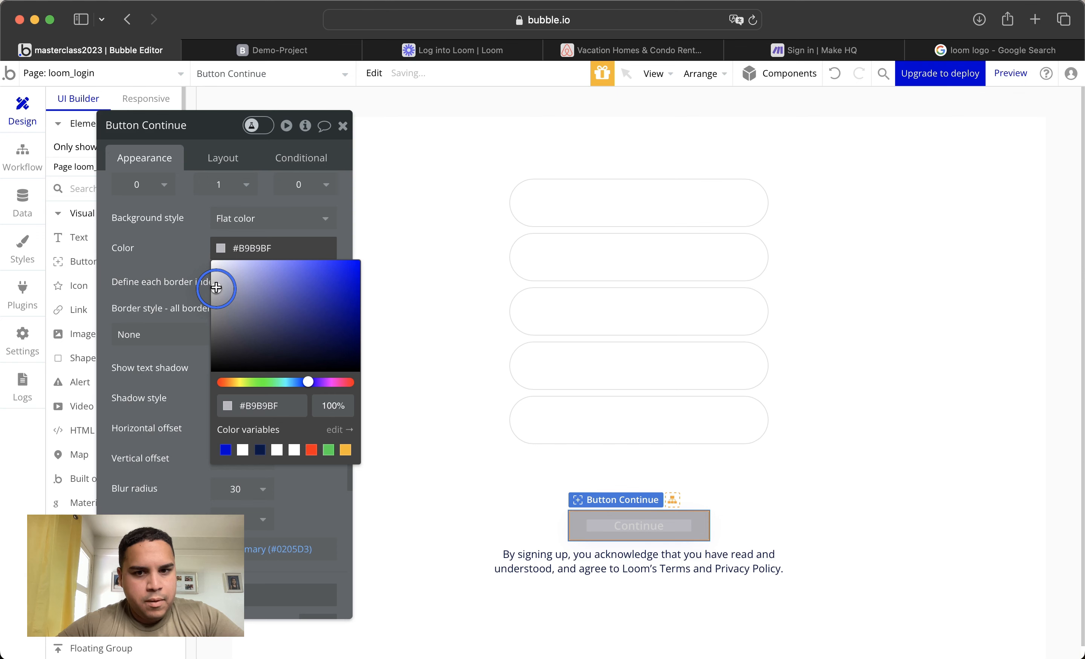
pyautogui.moveTo(216, 288); pyautogui.dragTo(211, 283)
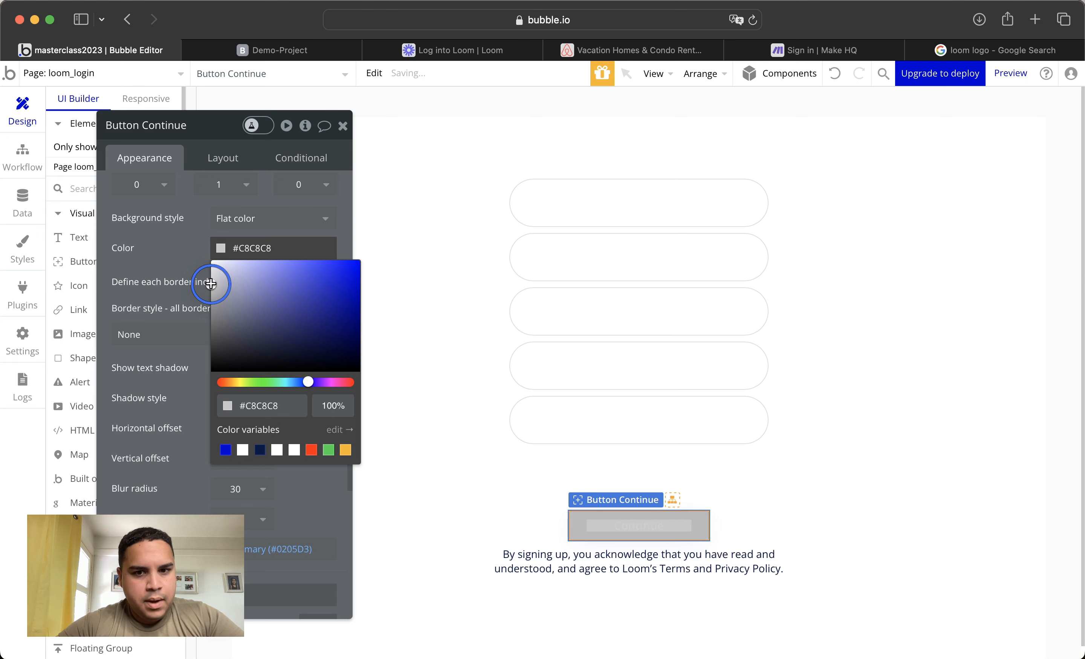
pyautogui.click(189, 265)
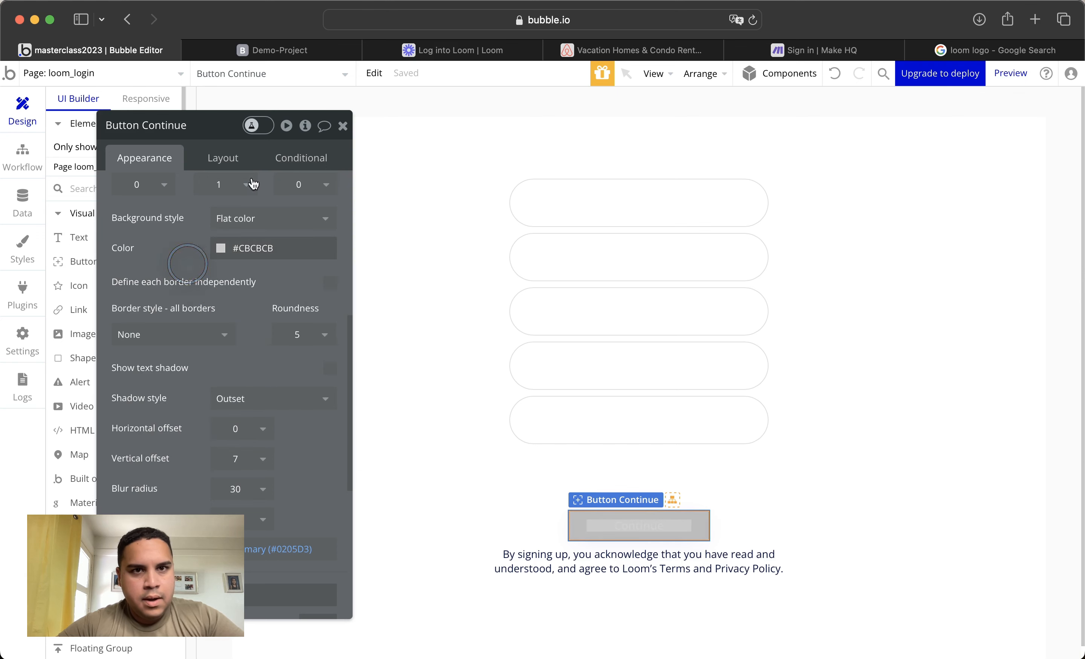
# Compare the Continue button with the Loom page and darken its text colour to #838483
pyautogui.click(481, 52)
pyautogui.click(143, 49)
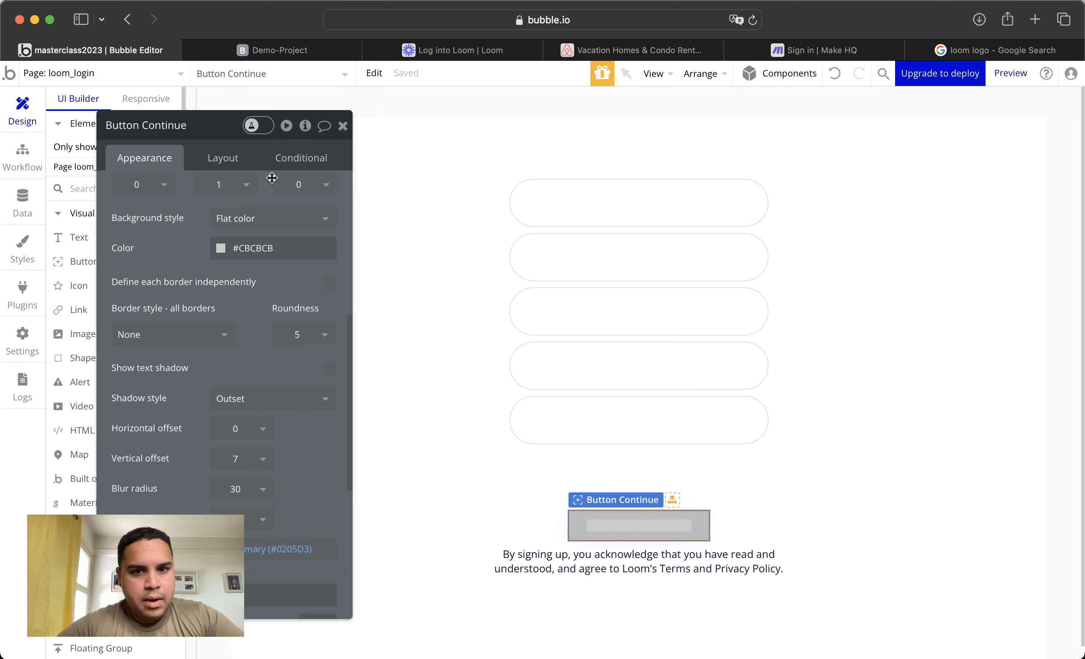
pyautogui.scroll(1, 161, 240)
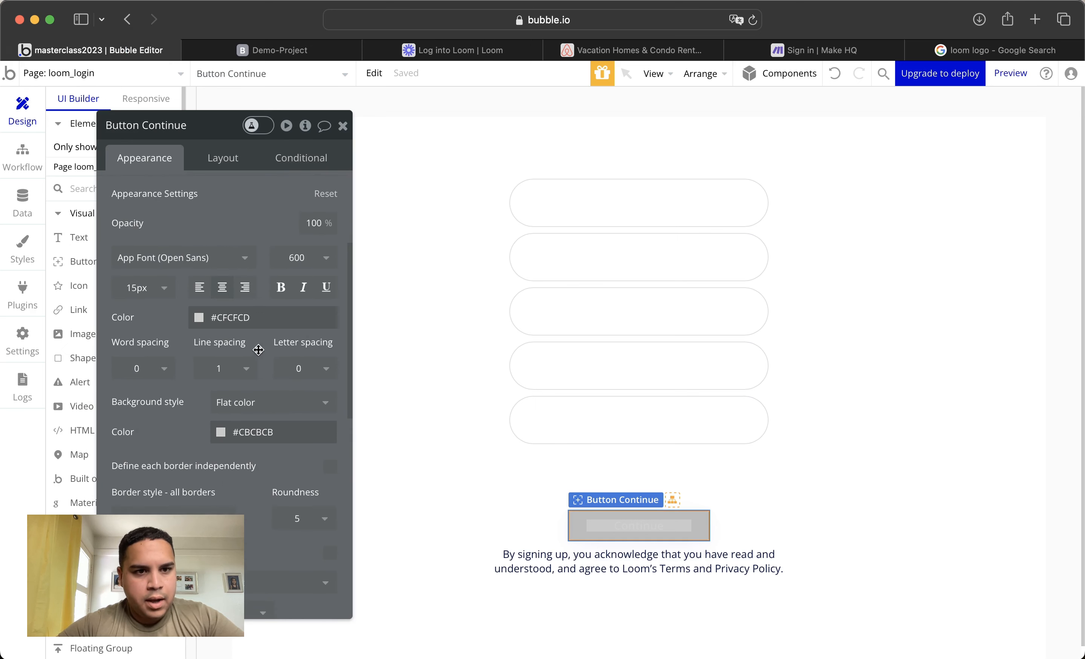
pyautogui.click(231, 317)
pyautogui.moveTo(195, 367); pyautogui.dragTo(185, 383)
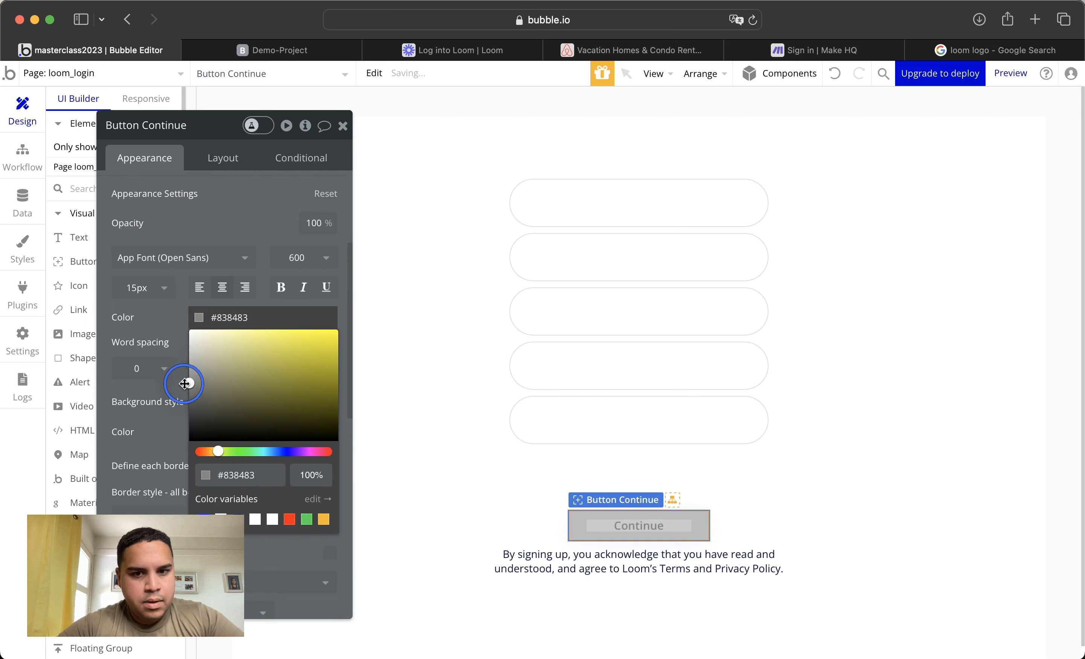
pyautogui.click(166, 355)
pyautogui.click(460, 409)
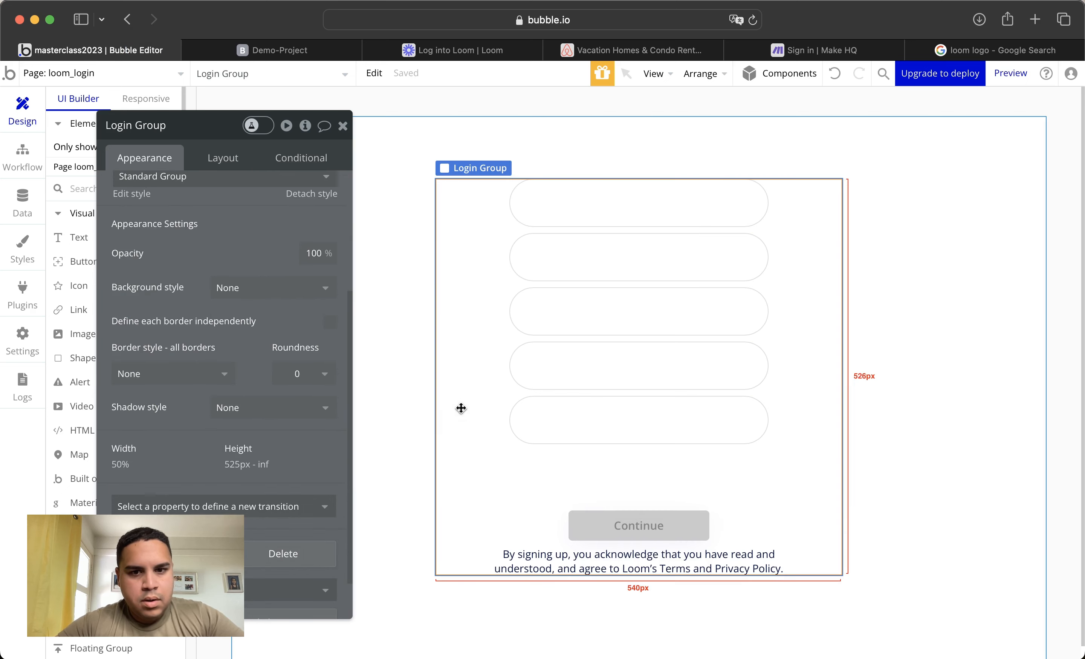
# Check the button's shape on the Loom page and increase the Continue button's roundness until its ends are fully rounded
pyautogui.click(442, 50)
pyautogui.click(150, 51)
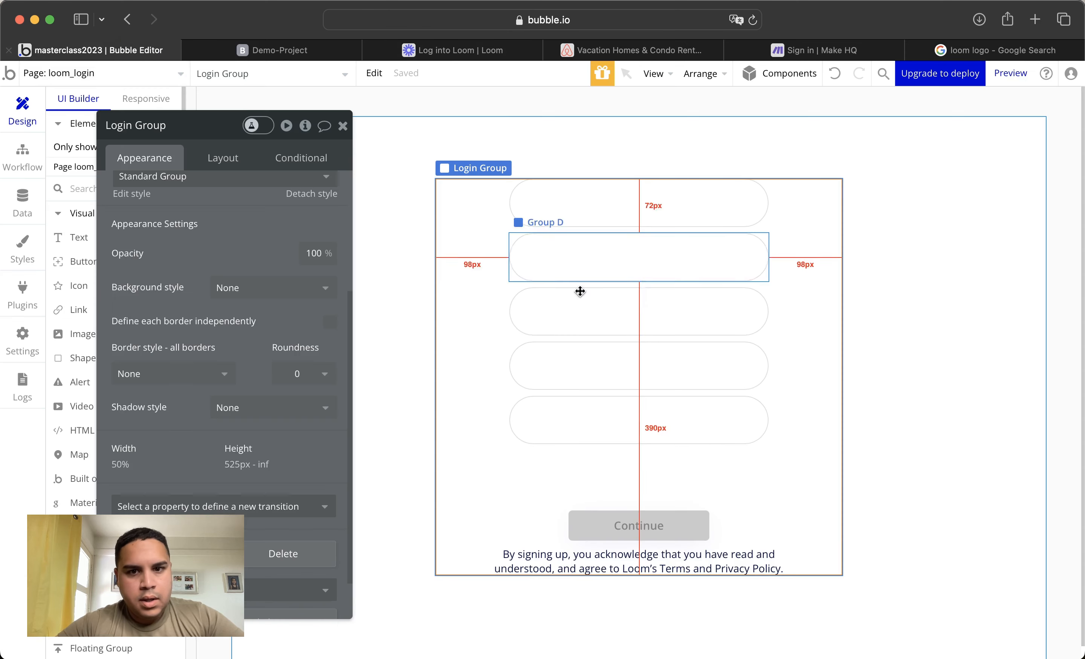
pyautogui.click(629, 524)
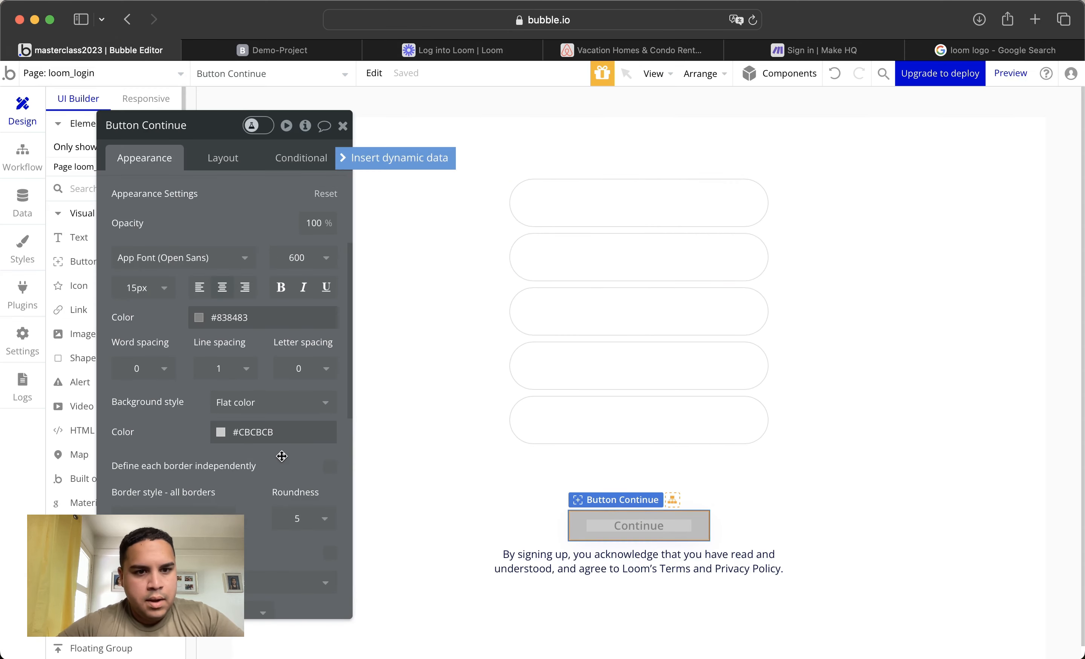
pyautogui.scroll(-3, 282, 456)
pyautogui.click(298, 369)
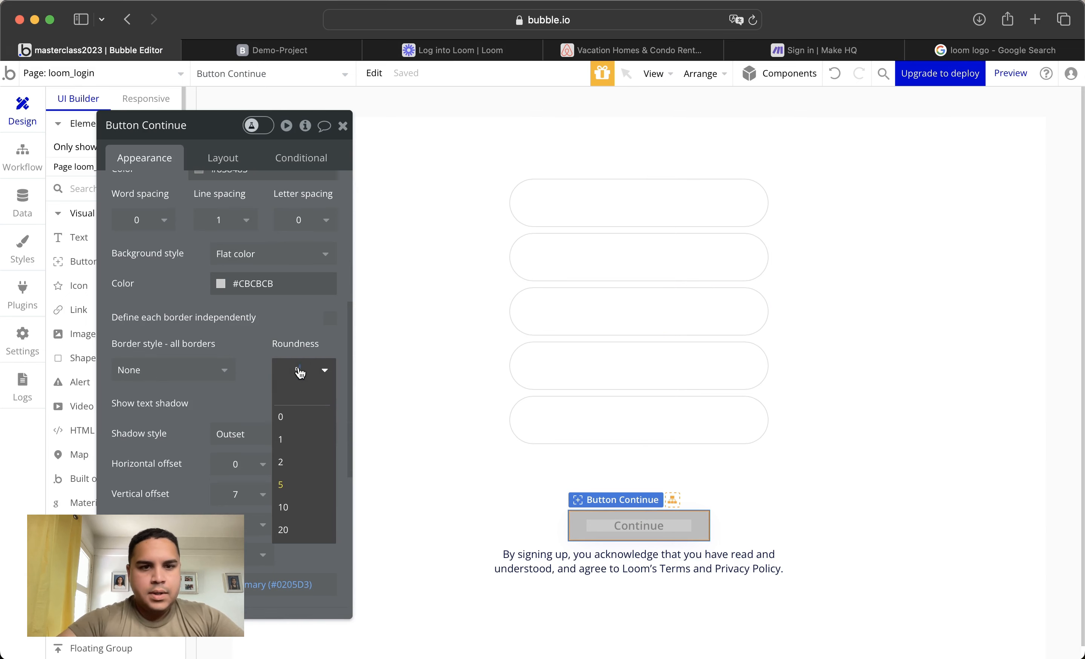
pyautogui.press('Return')
pyautogui.click(461, 531)
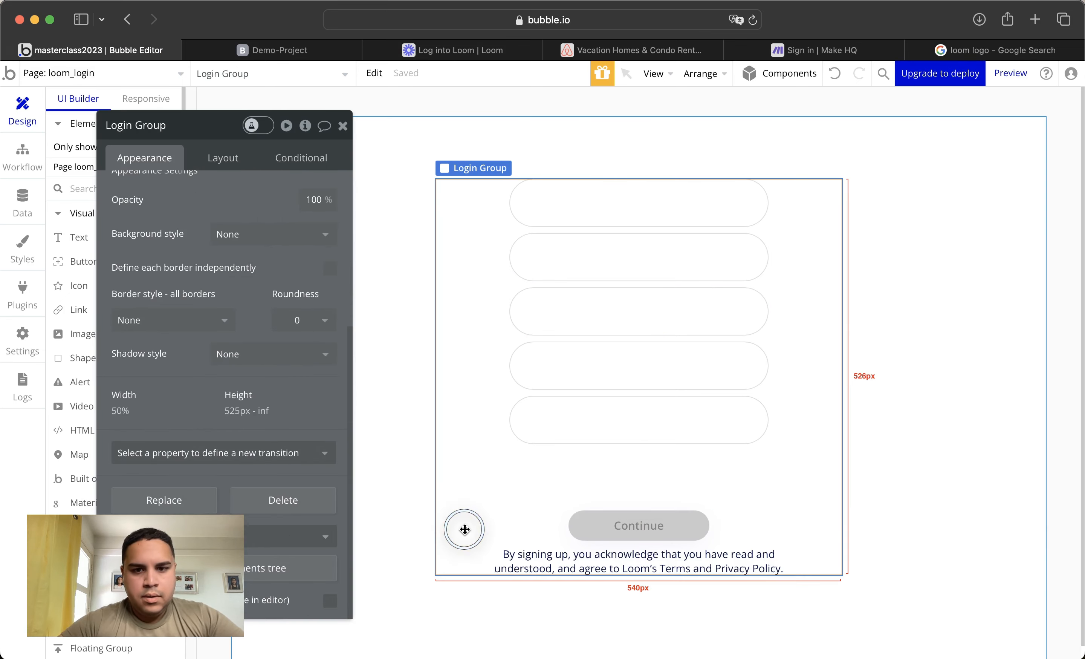
# Check the Continue button's width on the Loom page and set the Bubble button's width to 70%
pyautogui.click(406, 51)
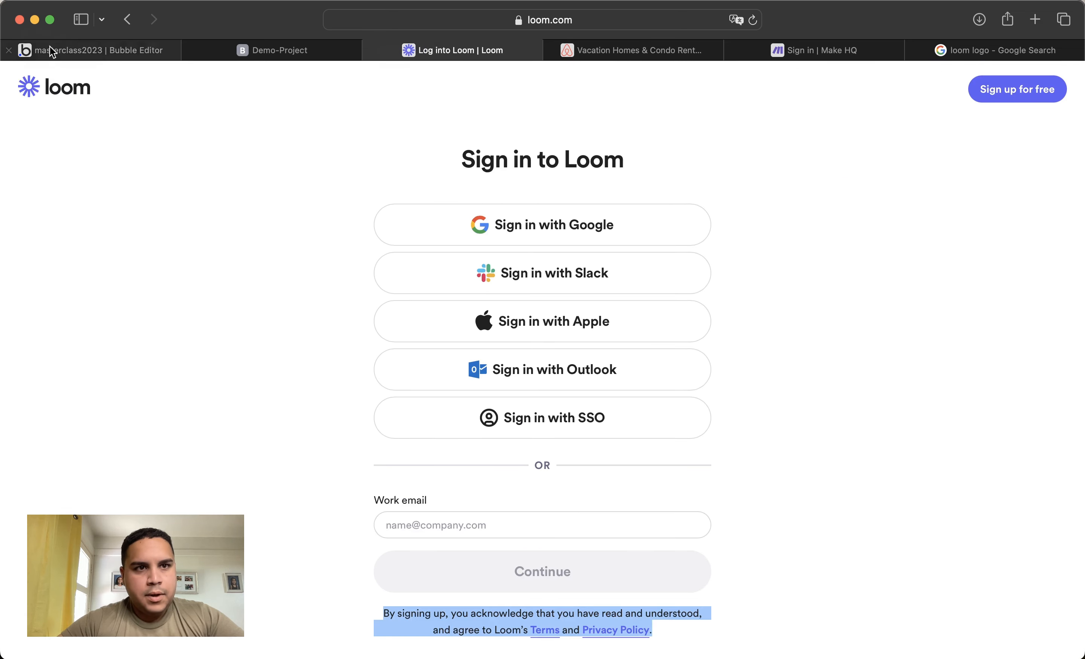
pyautogui.click(60, 51)
pyautogui.click(590, 526)
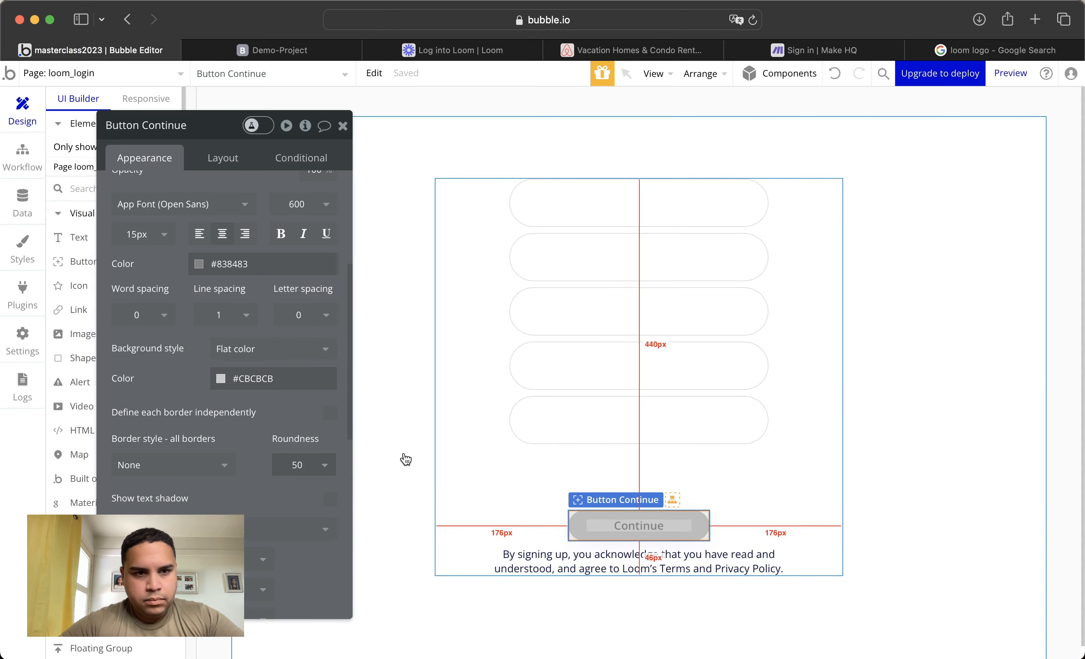
pyautogui.click(222, 159)
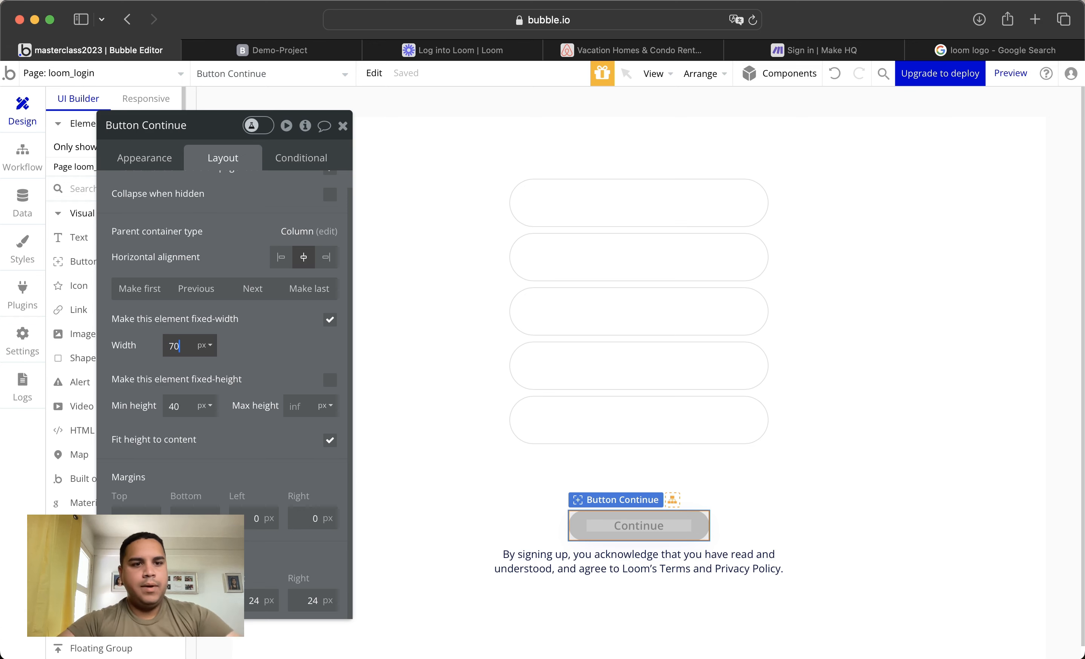
pyautogui.click(205, 345)
pyautogui.click(204, 391)
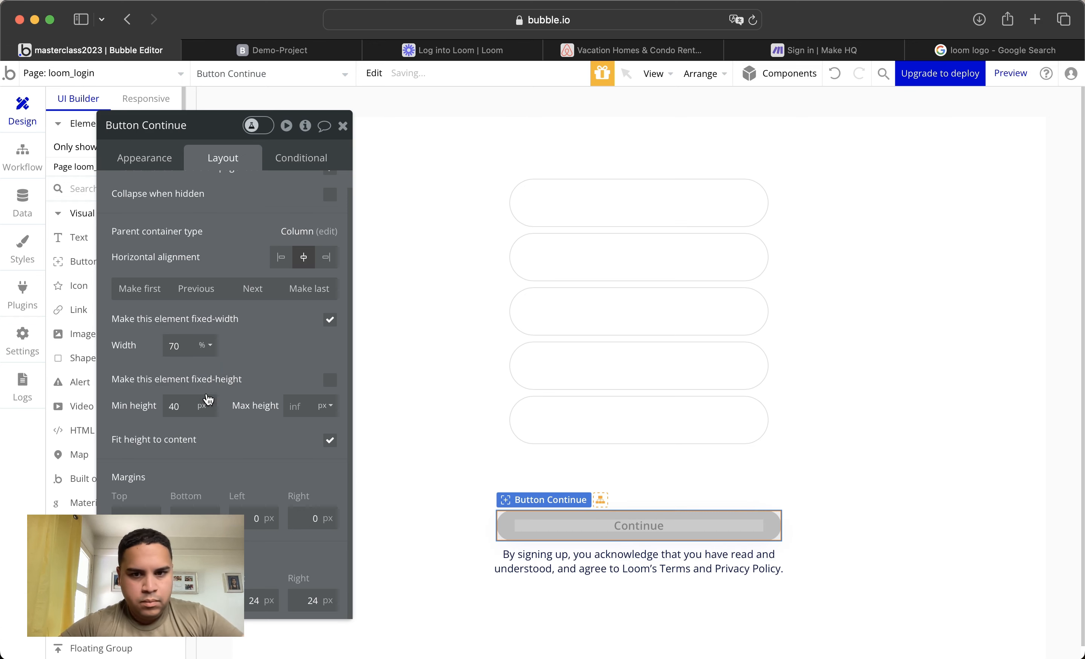
# Increase the Continue button's minimum height to 48 px
pyautogui.click(180, 408)
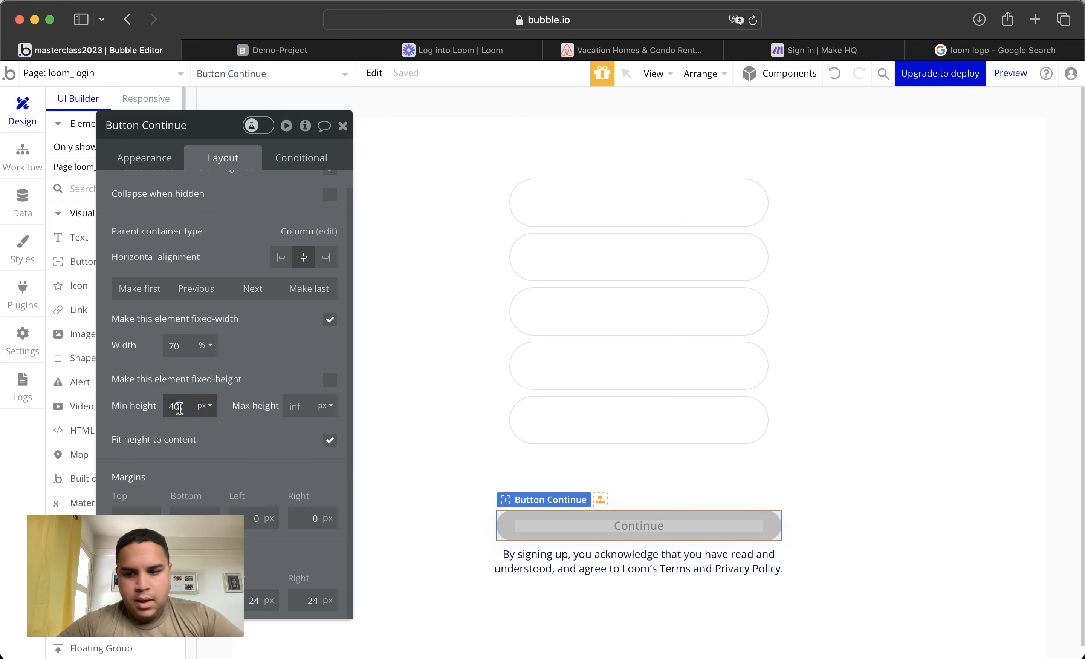
pyautogui.press('Up')
pyautogui.press('Up')
pyautogui.press('Up')
pyautogui.press('Up')
pyautogui.press('Up')
pyautogui.press('Up')
pyautogui.press('Up')
pyautogui.press('Up')
pyautogui.press('Up')
pyautogui.press('Up')
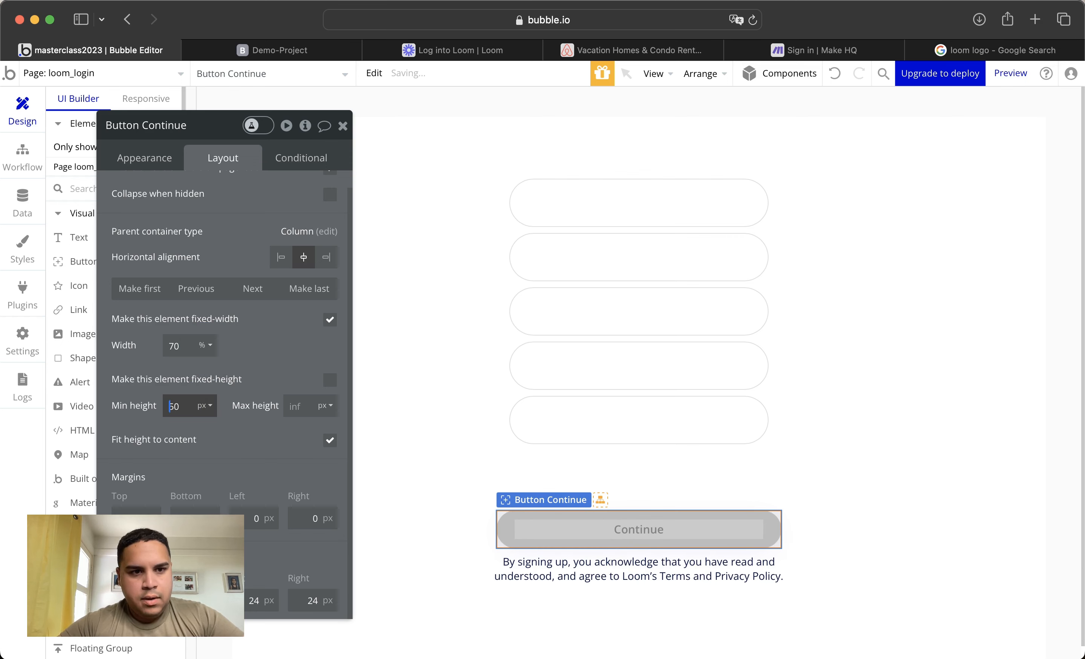
# Paste a copy of the terms text into the empty group directly above the Continue button
pyautogui.click(434, 460)
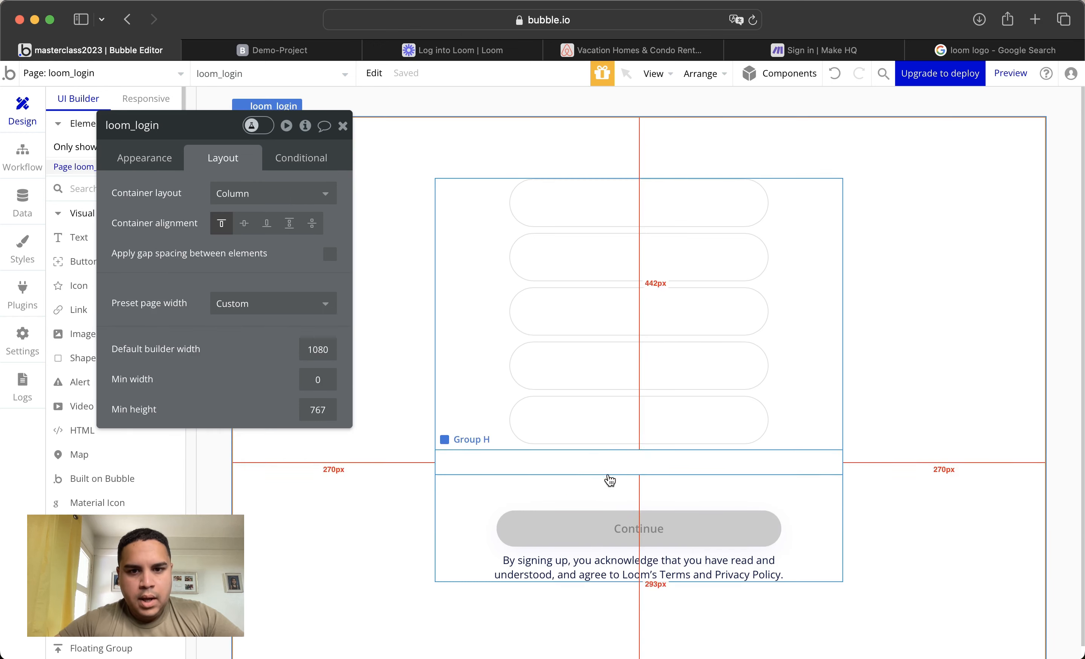
pyautogui.click(608, 495)
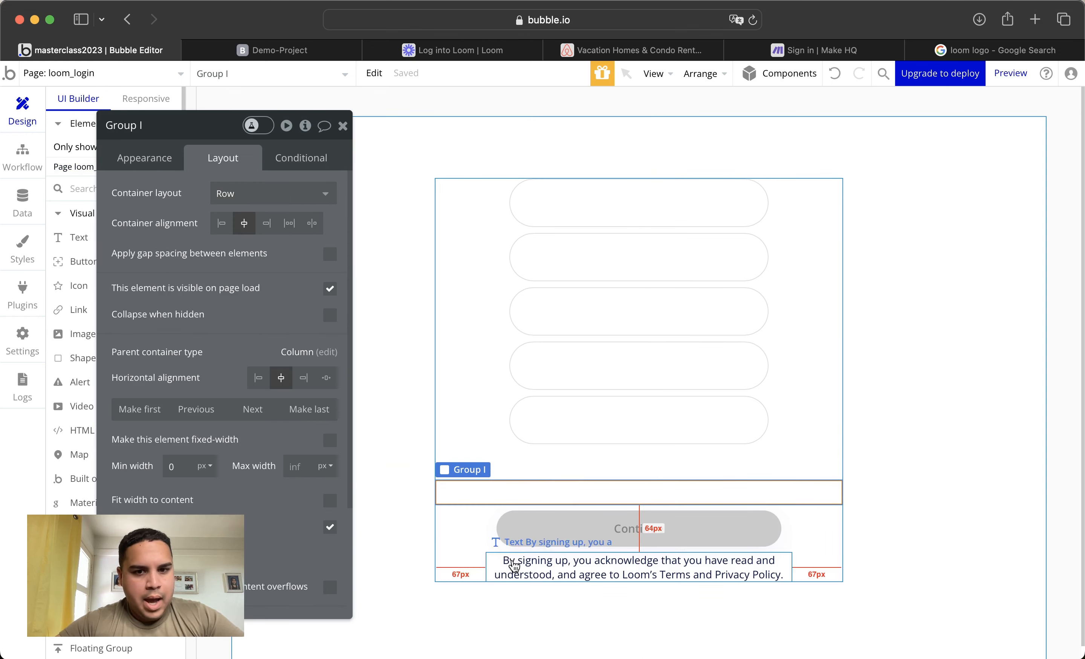
pyautogui.click(514, 561)
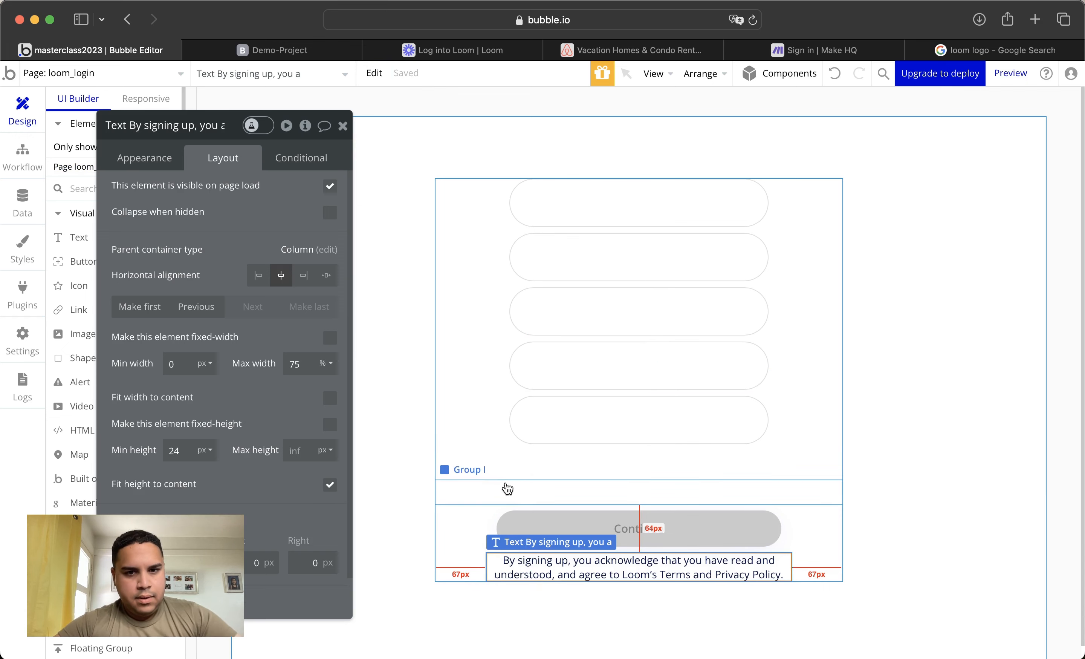
pyautogui.click(508, 488)
pyautogui.press('cmd+v')
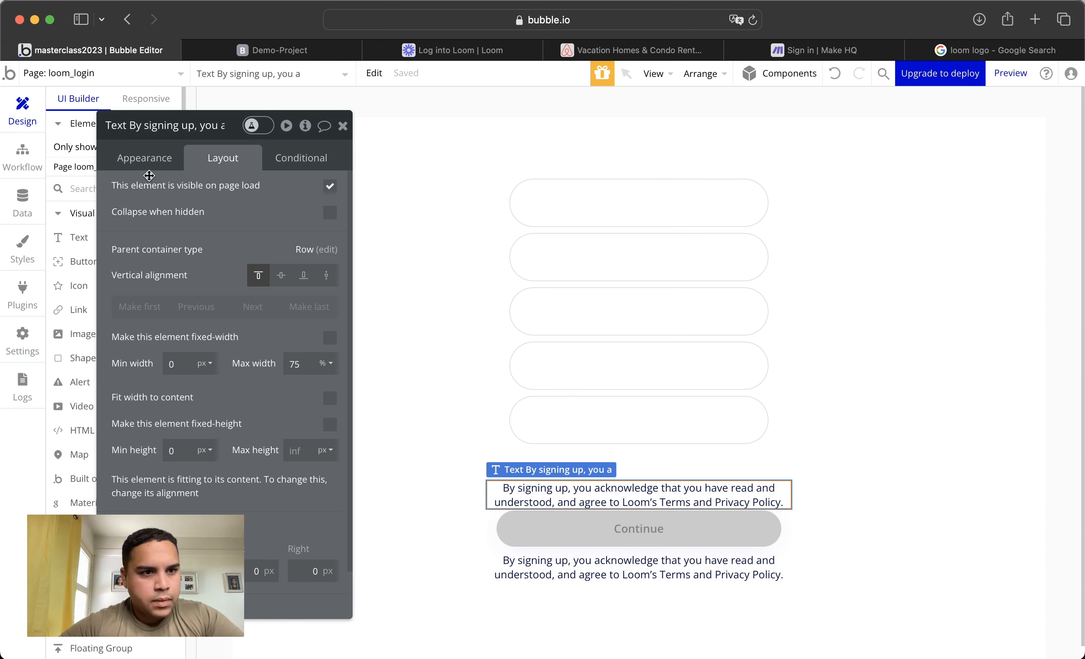
# Add an Input element to the group above the Continue button, beside the copied terms text
pyautogui.scroll(-10, 83, 372)
pyautogui.scroll(-3, 84, 355)
pyautogui.moveTo(84, 335); pyautogui.dragTo(613, 495)
# Change the container layout of the group holding the input and copied text to Column
pyautogui.click(475, 504)
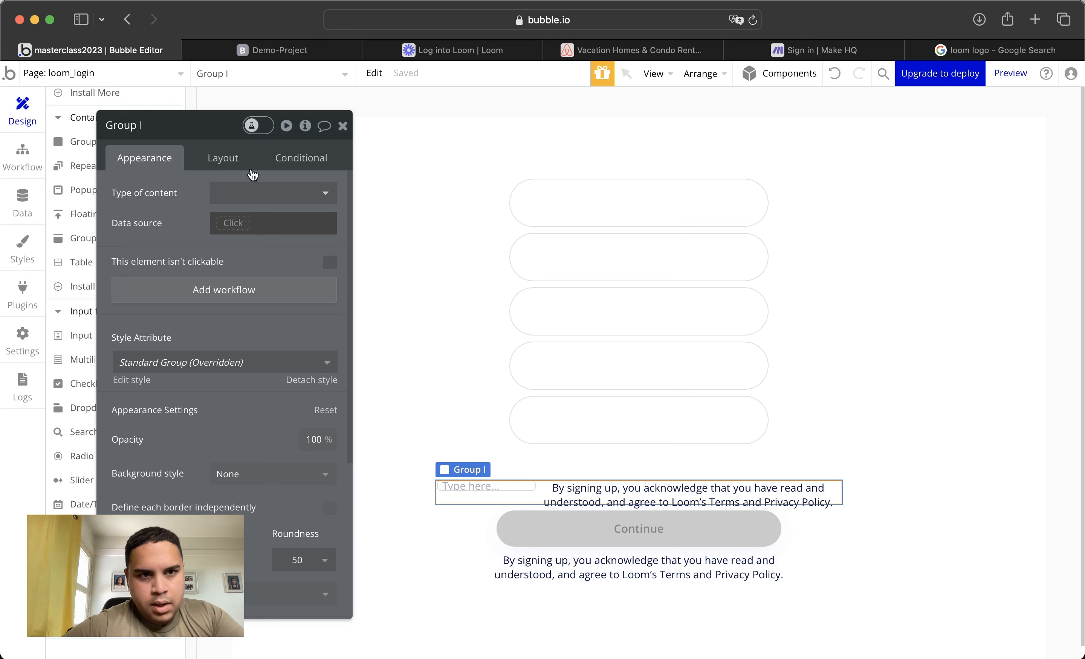
pyautogui.click(233, 159)
pyautogui.click(248, 205)
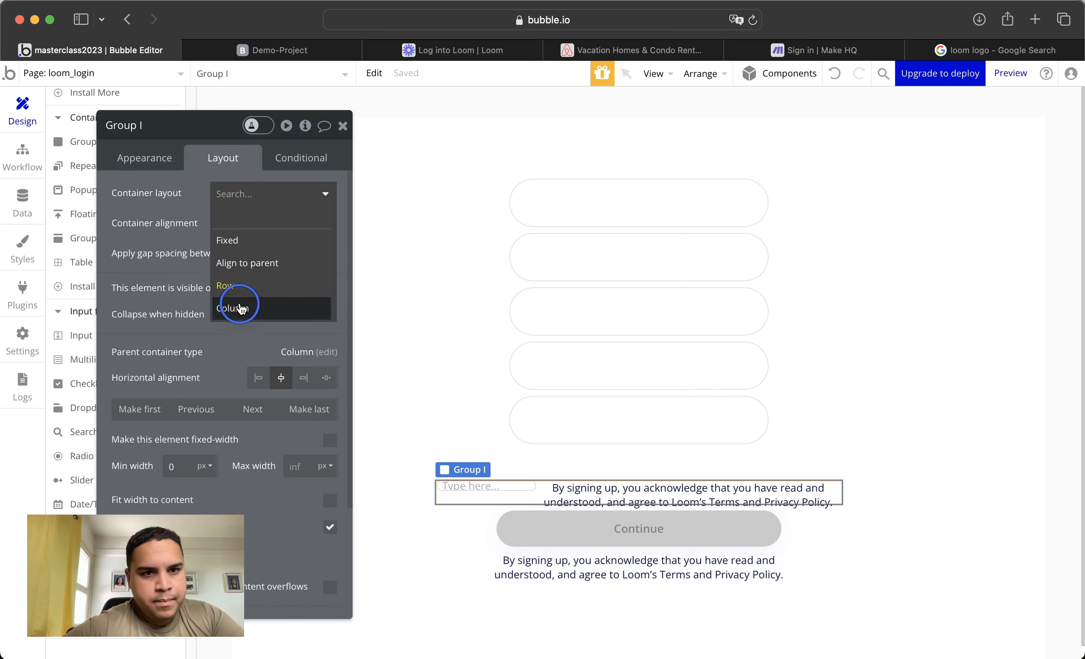
pyautogui.click(231, 305)
# Align the input to the left and make it the last element in its group
pyautogui.click(468, 487)
pyautogui.click(281, 275)
pyautogui.click(306, 307)
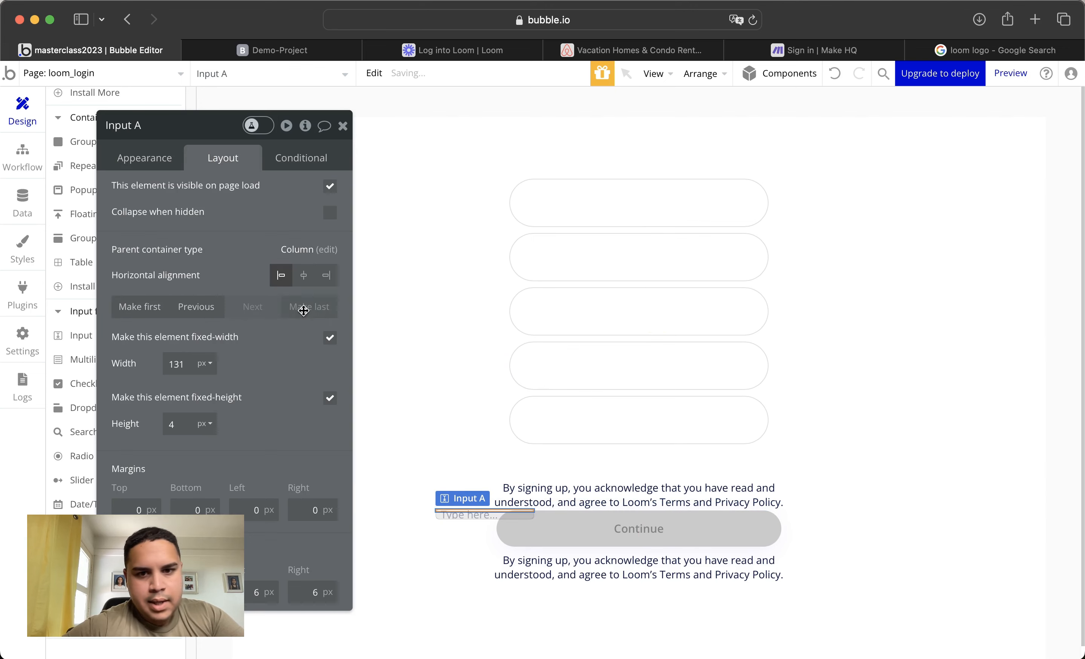
# Check the field label on the Loom page and replace the copied terms text with "Work Email"
pyautogui.click(485, 52)
pyautogui.click(126, 51)
pyautogui.click(531, 492)
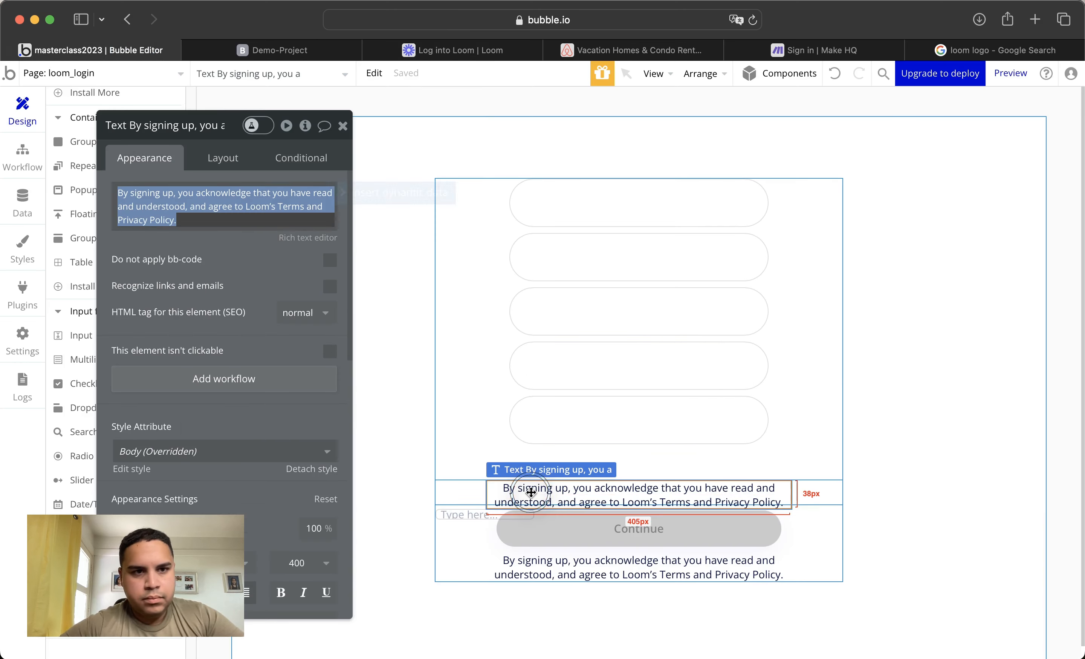
pyautogui.write('Work Email')
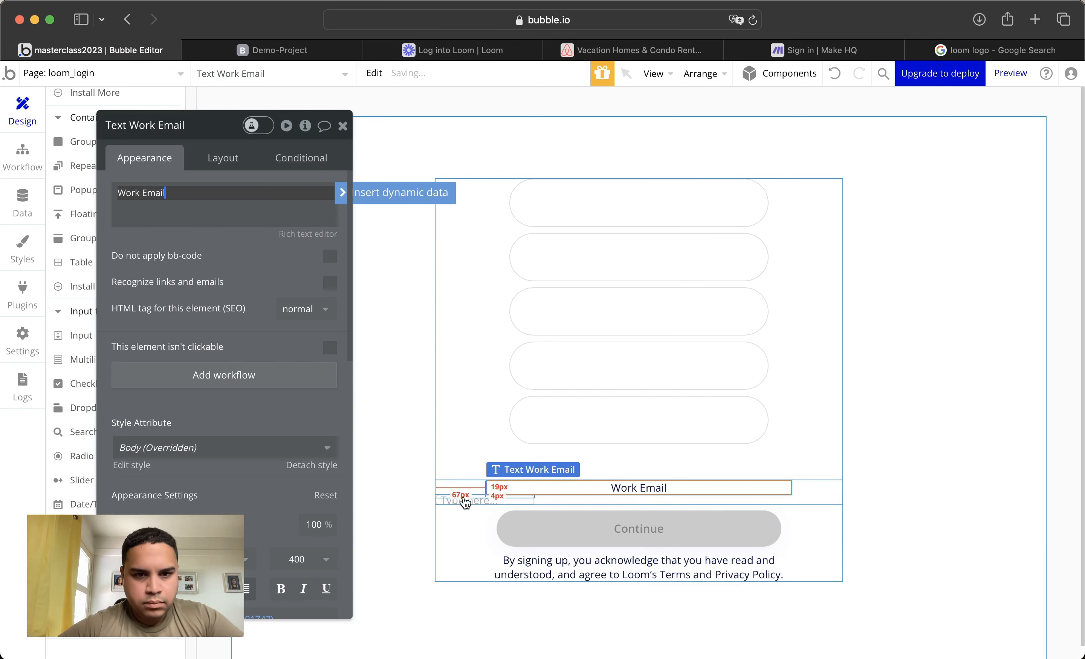
# Left-align the Work Email text and set its font weight to 600 (Semi Bold)
pyautogui.scroll(-5, 182, 391)
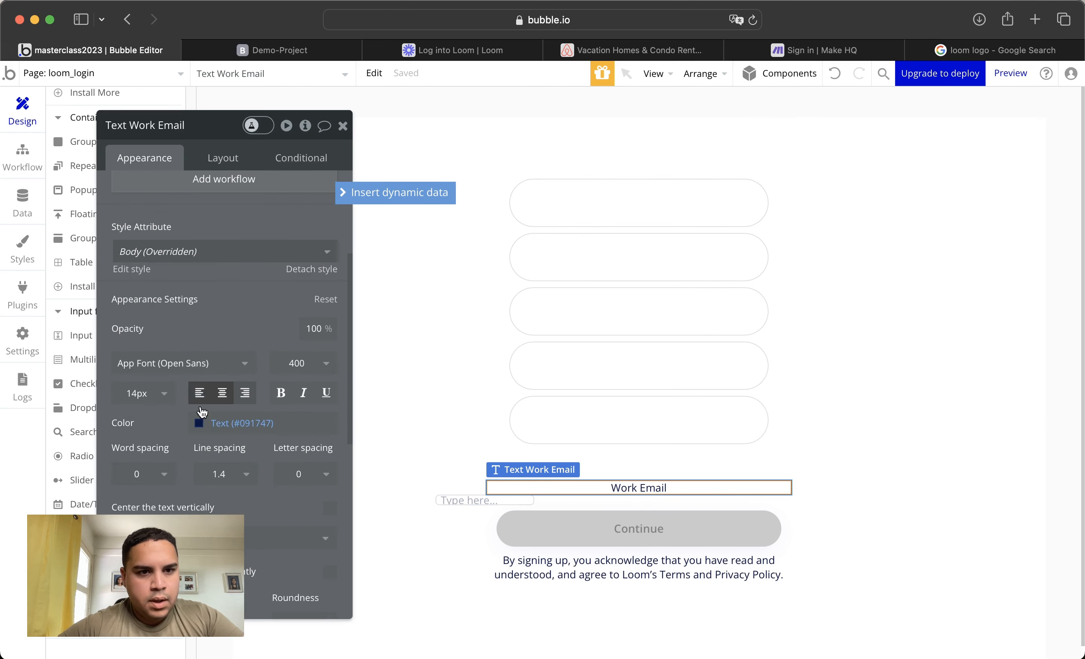
pyautogui.click(199, 392)
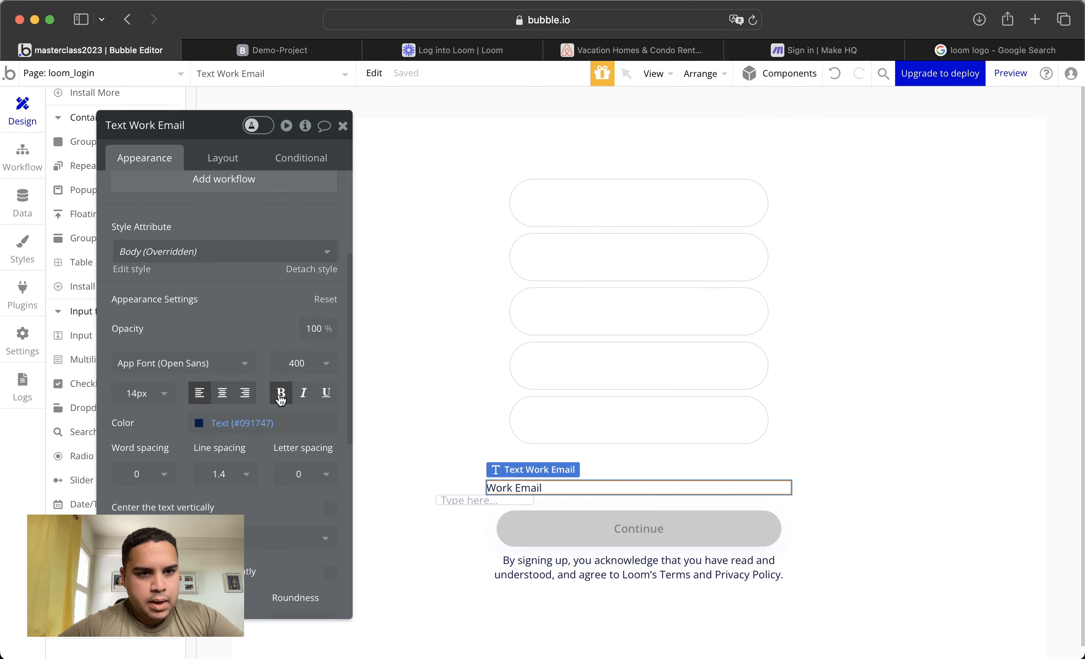
pyautogui.click(297, 366)
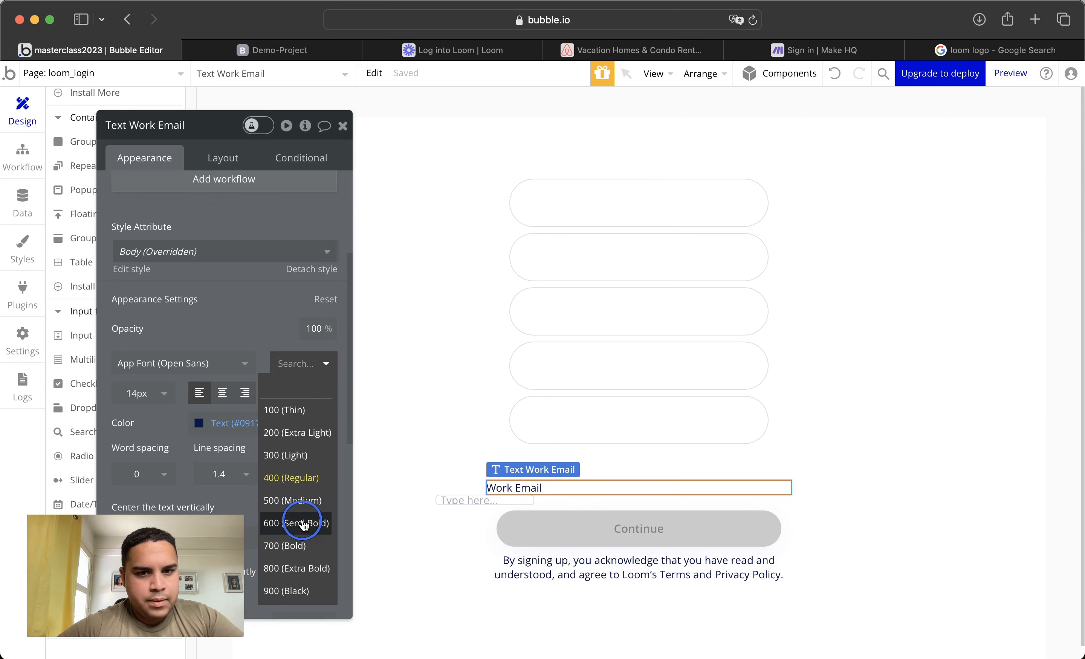
pyautogui.click(303, 523)
# Turn off the fixed width of the input below the Work Email label
pyautogui.click(460, 499)
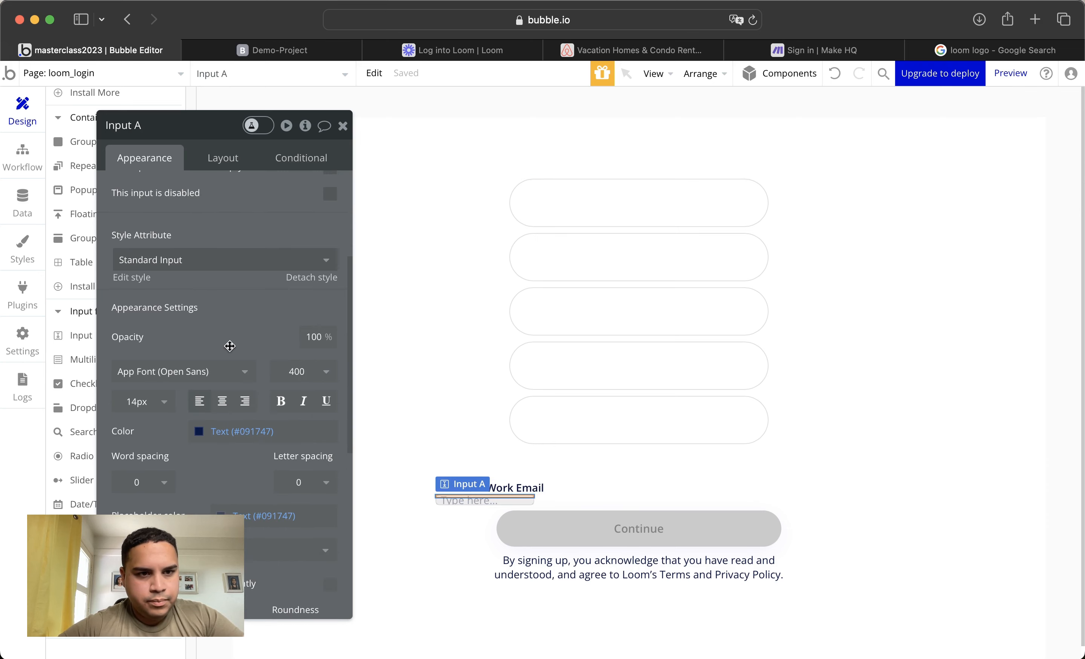
pyautogui.click(223, 157)
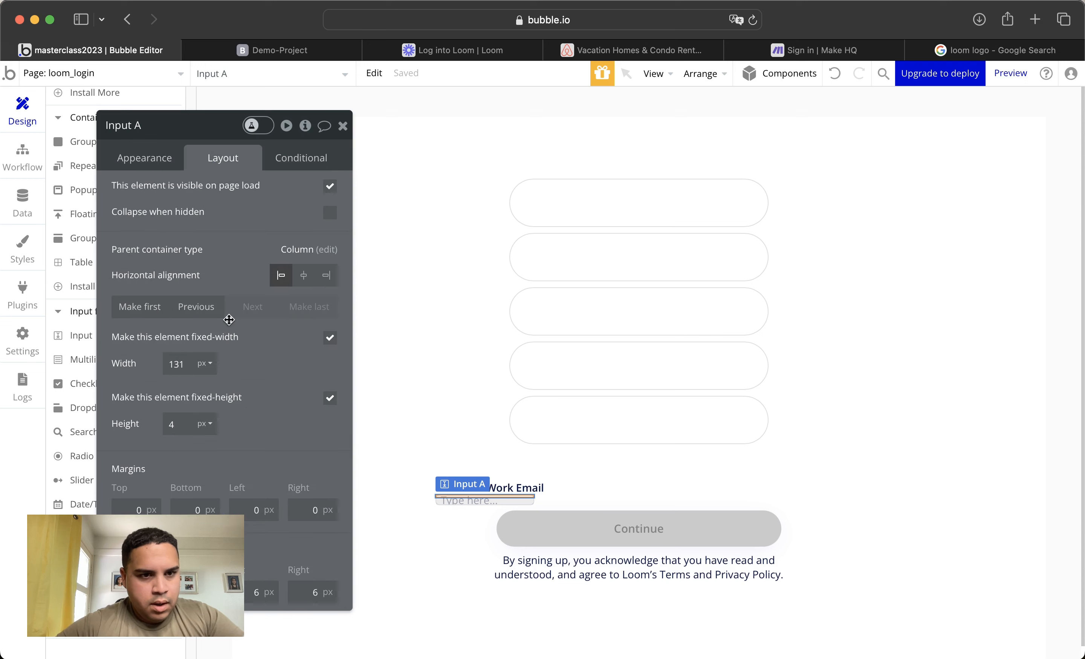
pyautogui.click(330, 337)
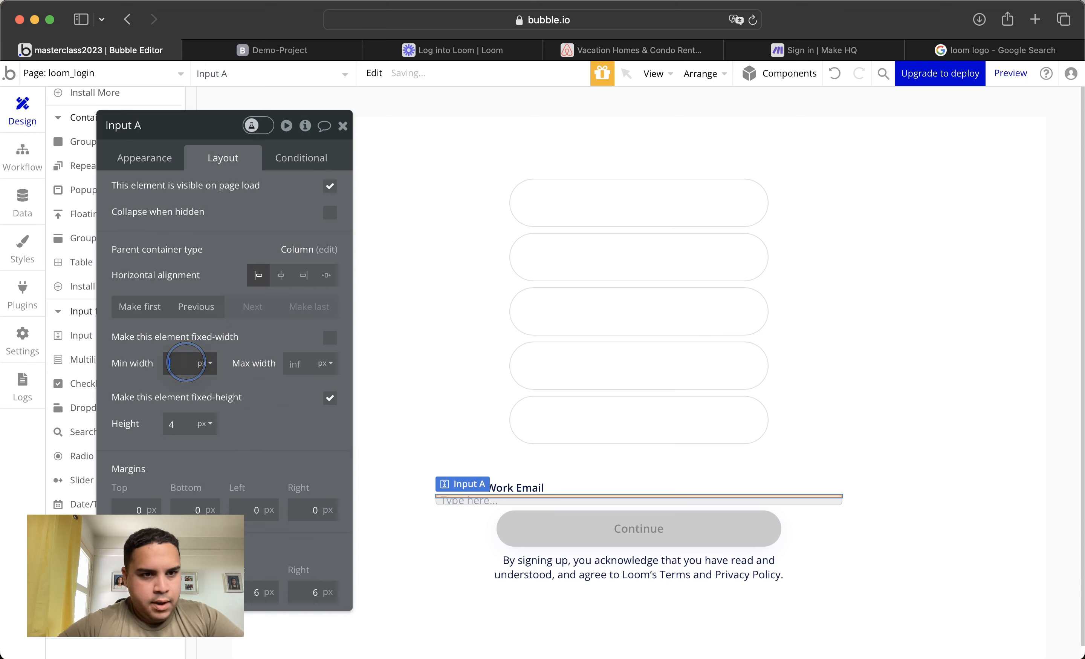
# Increase the email input's fixed height to 38 px
pyautogui.click(177, 425)
pyautogui.press('Up')
pyautogui.press('Up')
pyautogui.press('Up')
pyautogui.press('Up')
pyautogui.press('Up')
pyautogui.press('Up')
pyautogui.press('Up')
pyautogui.press('Up')
pyautogui.press('Up')
pyautogui.press('Up')
pyautogui.press('Up')
pyautogui.press('Up')
pyautogui.press('Up')
pyautogui.press('Up')
pyautogui.press('Up')
pyautogui.press('Up')
pyautogui.press('Up')
pyautogui.press('Up')
pyautogui.press('Up')
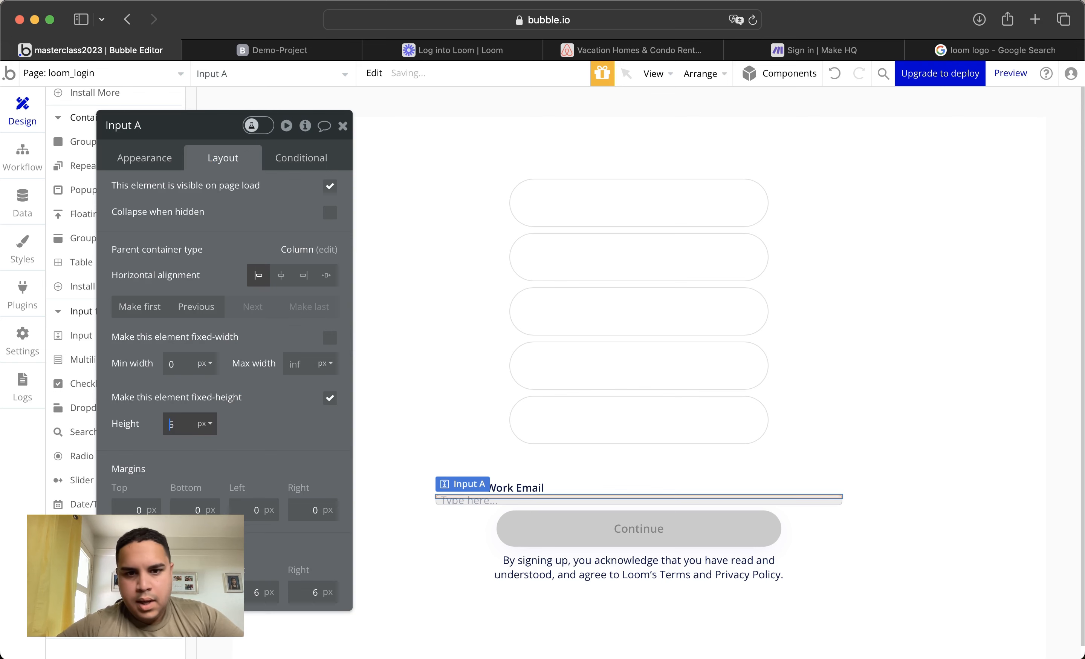
pyautogui.press('Up')
pyautogui.press('Up')
pyautogui.press('Up')
pyautogui.press('Up')
pyautogui.press('Up')
pyautogui.press('Up')
pyautogui.press('Up')
pyautogui.press('Up')
pyautogui.press('Up')
pyautogui.press('Up')
pyautogui.press('Up')
pyautogui.press('Up')
pyautogui.press('Up')
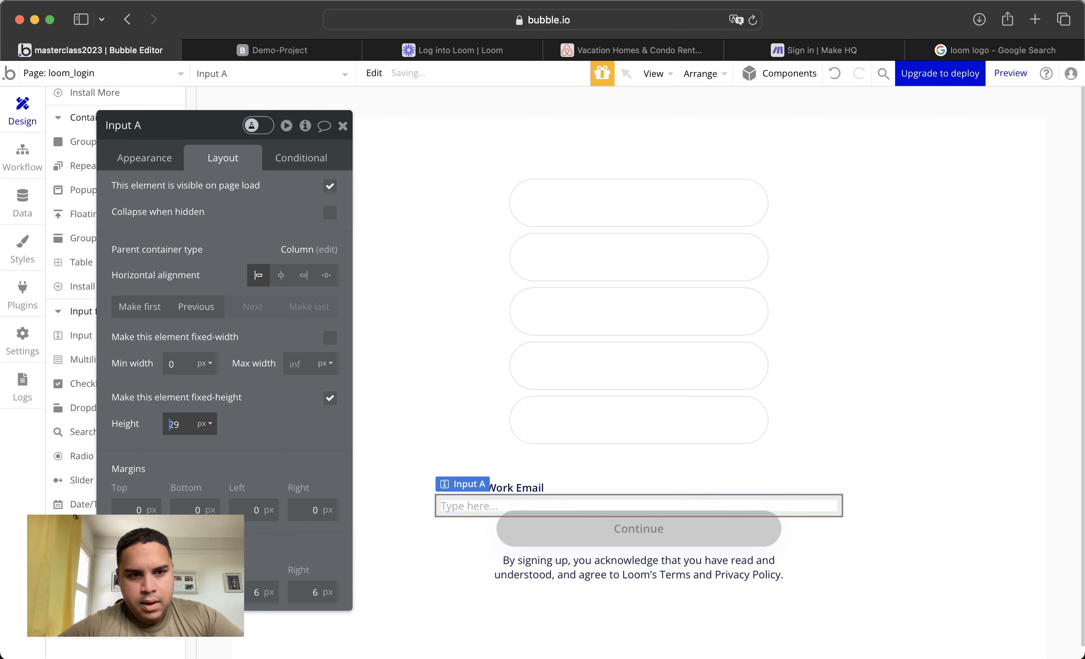
pyautogui.press('Up')
pyautogui.press('Up')
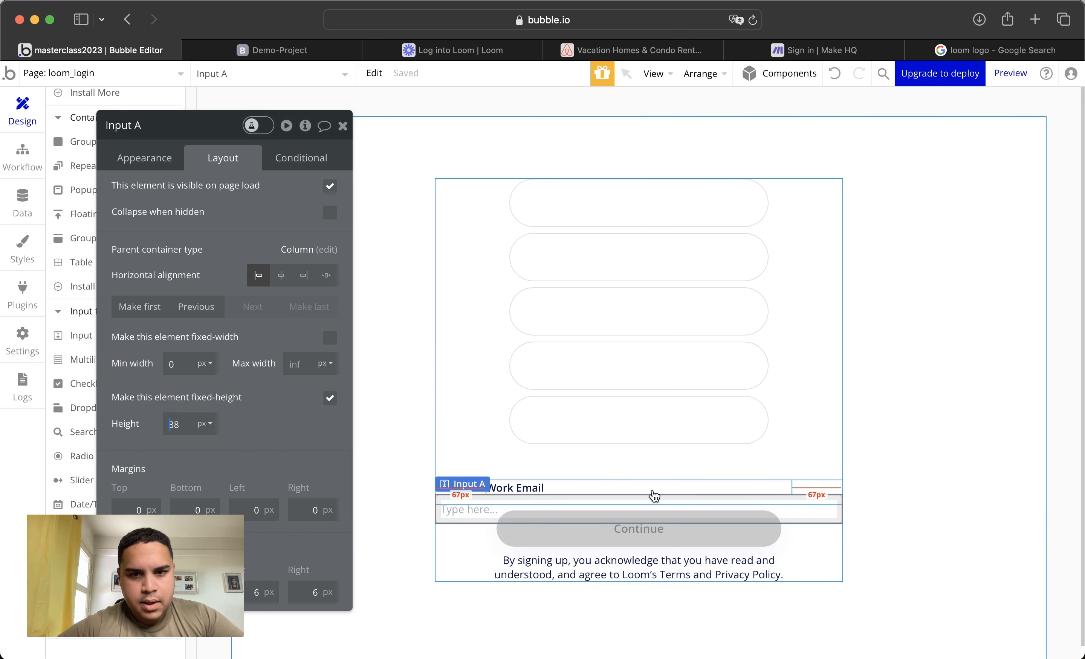
# Make the group around the Work Email label and input fit its height to its content
pyautogui.click(813, 483)
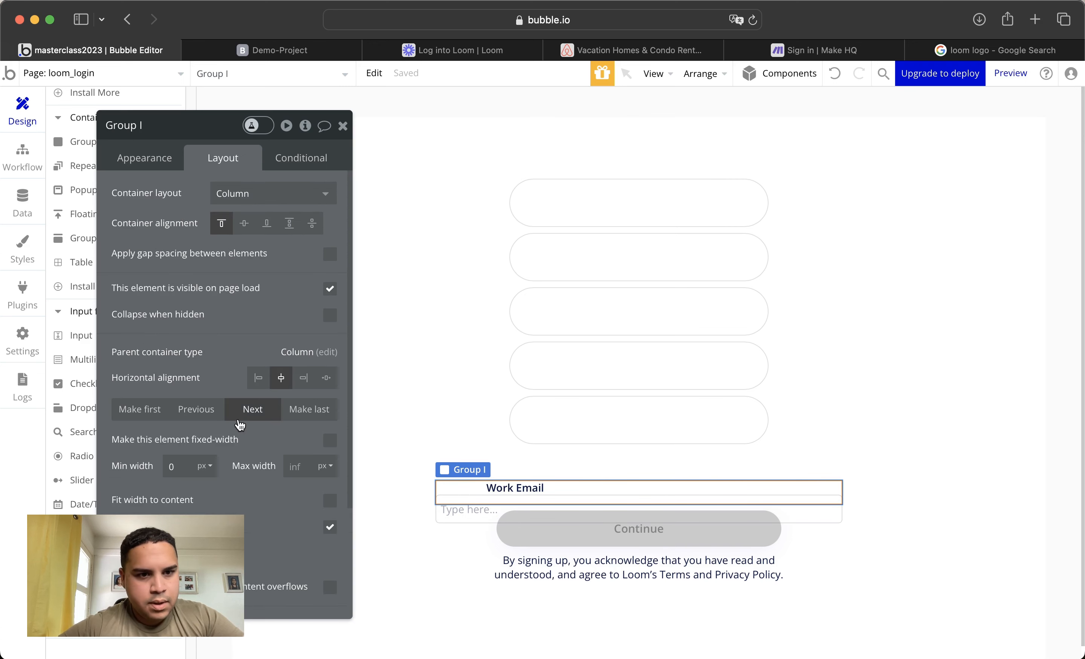
pyautogui.scroll(-2, 240, 422)
pyautogui.click(330, 379)
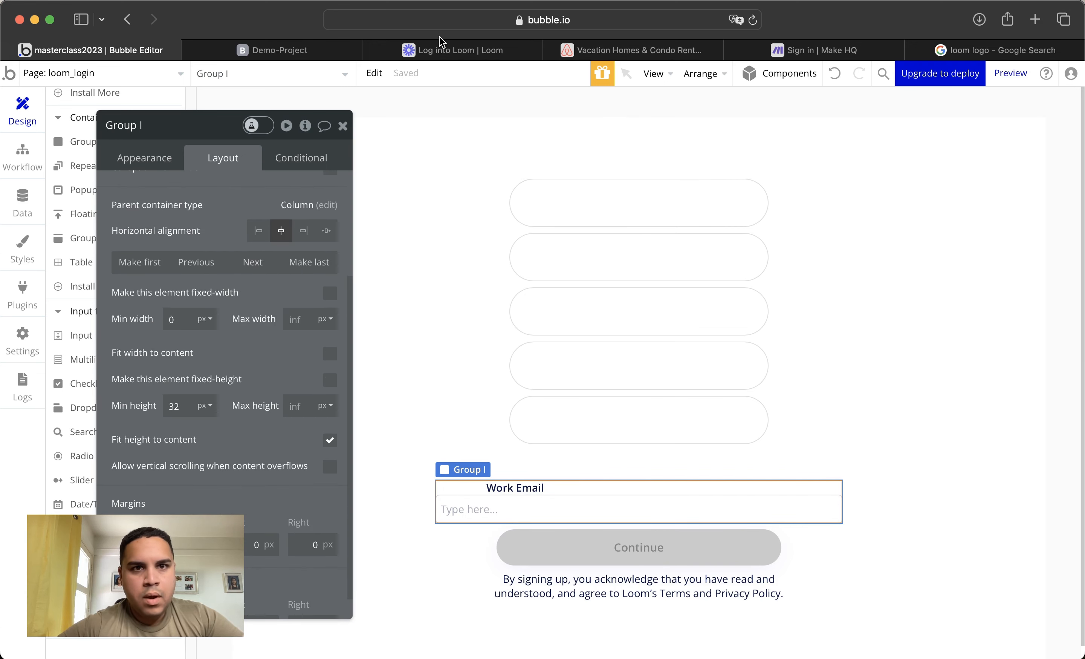
# Compare the email field with the Loom page and the Continue button's width, and set the email group's maximum width to 70%
pyautogui.click(442, 47)
pyautogui.click(133, 50)
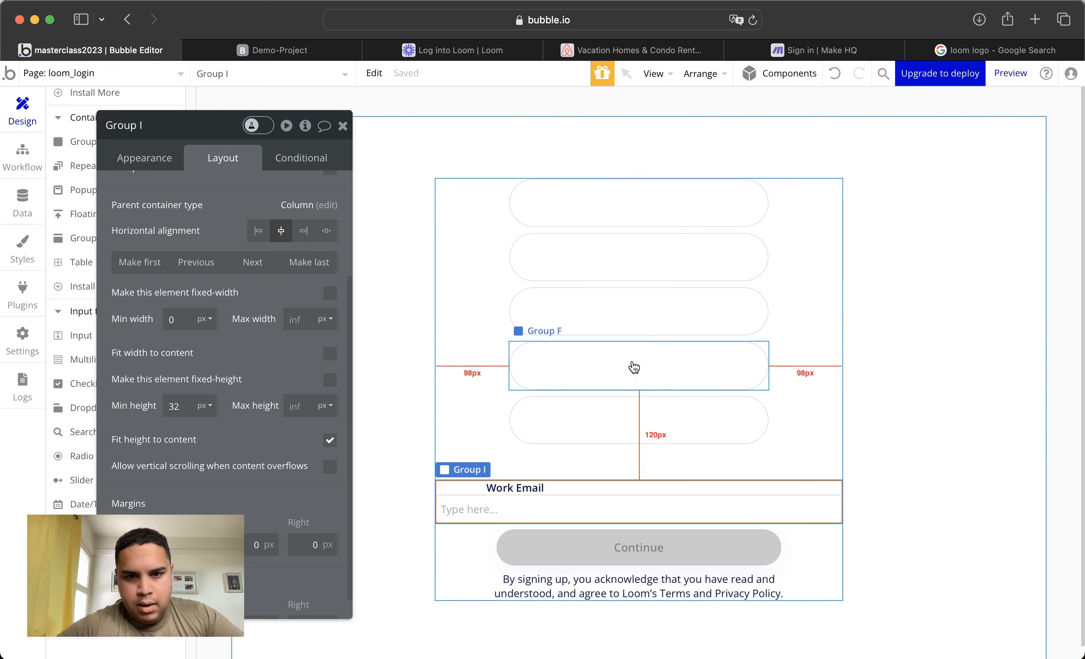
pyautogui.click(581, 506)
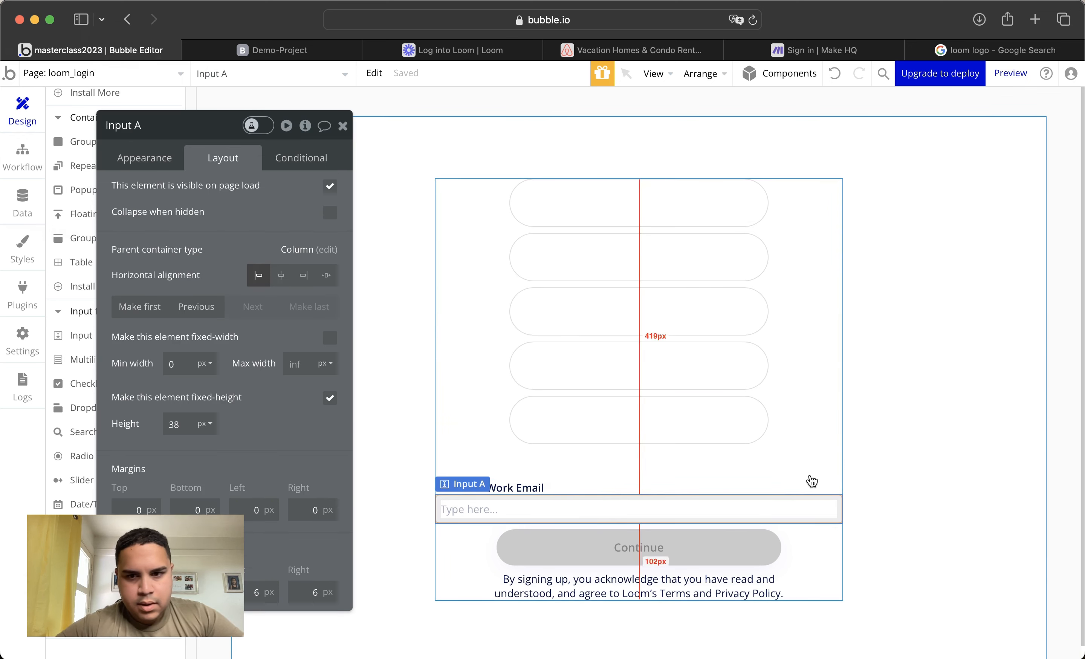
pyautogui.click(751, 552)
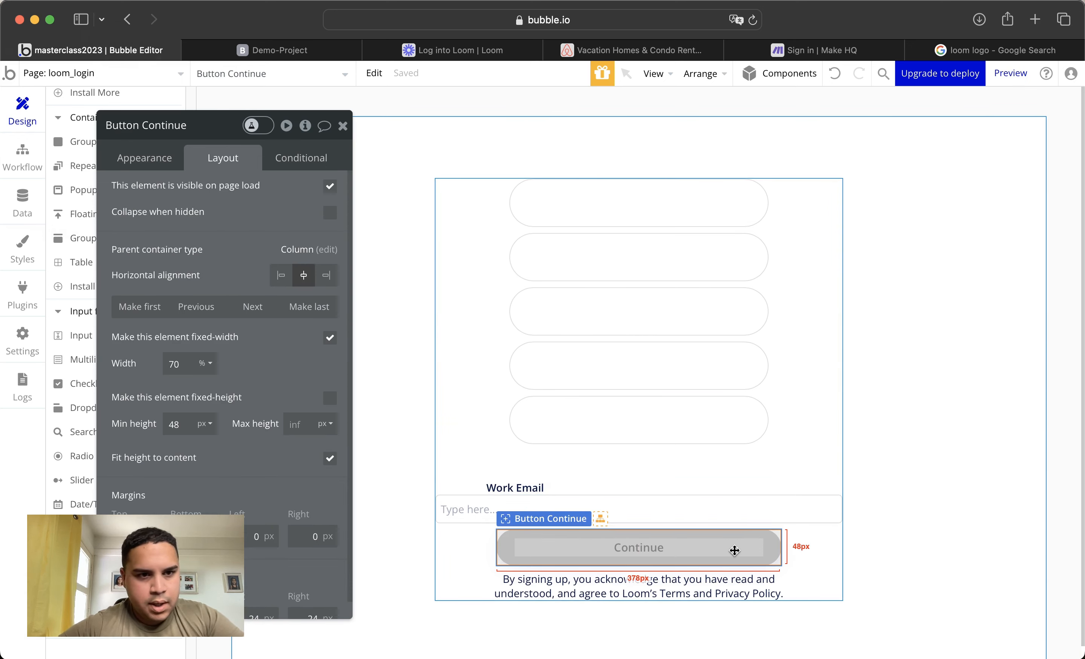
pyautogui.click(827, 501)
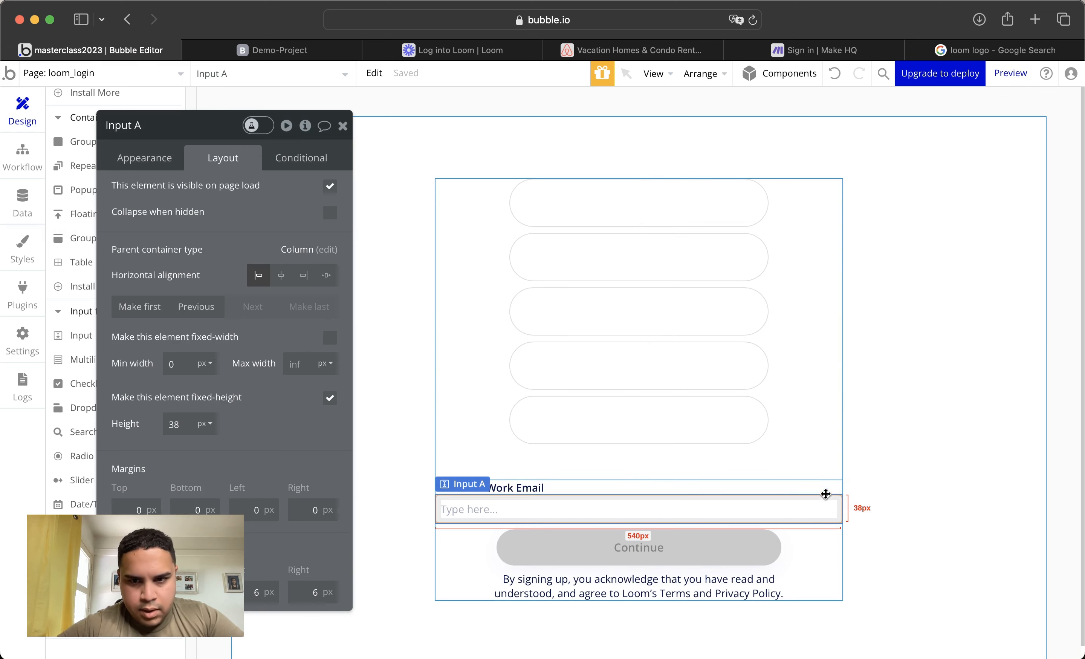
pyautogui.click(825, 494)
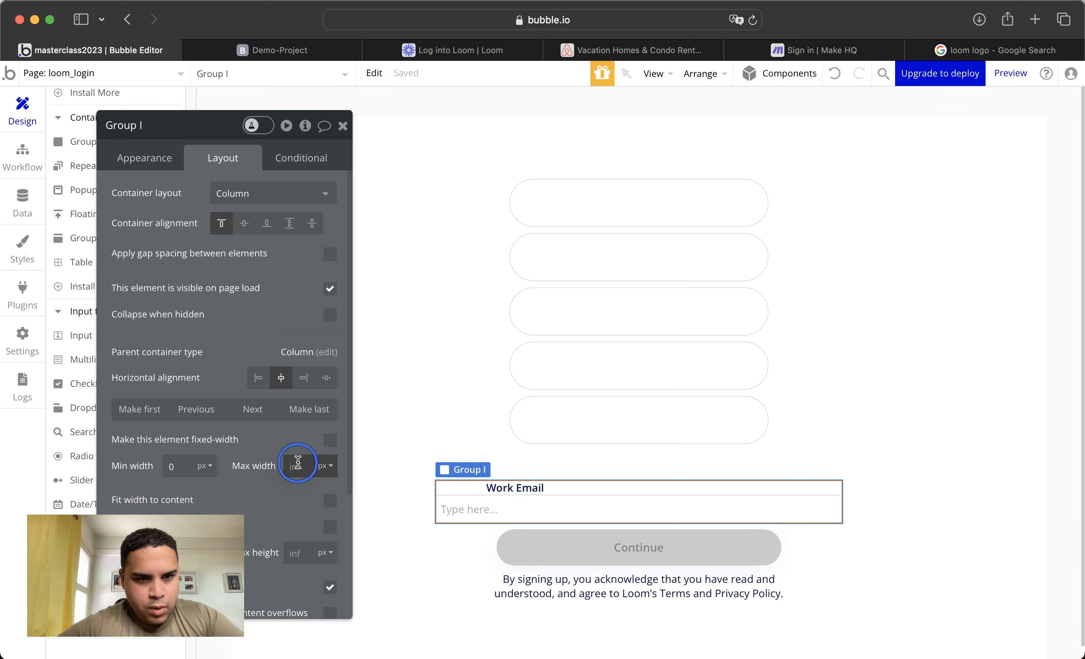
pyautogui.write('70')
pyautogui.click(330, 466)
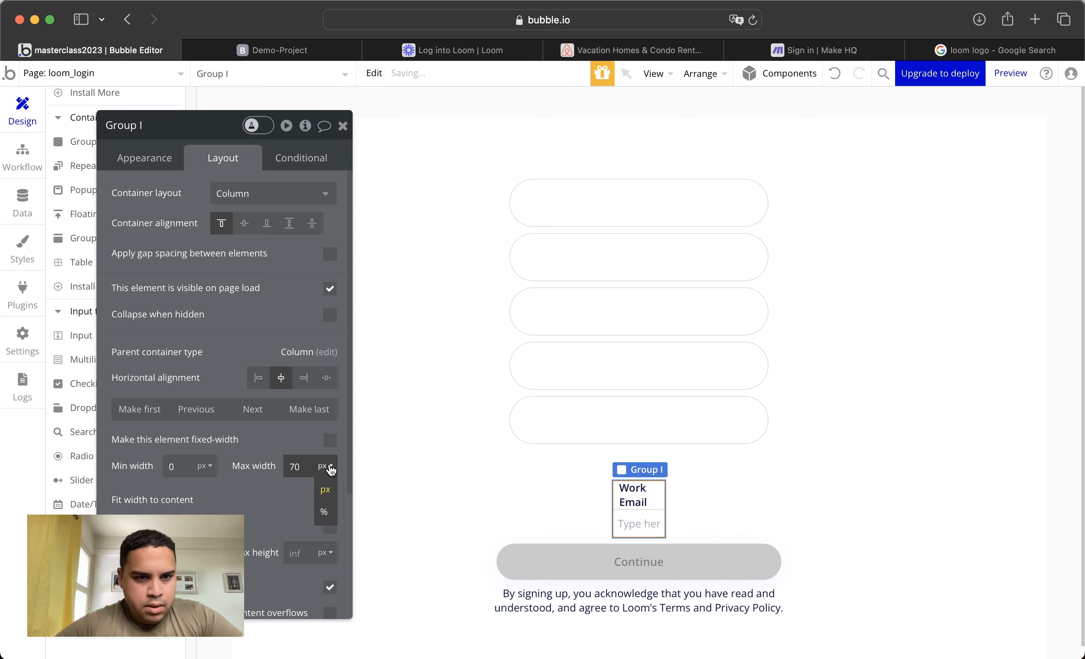
pyautogui.click(325, 513)
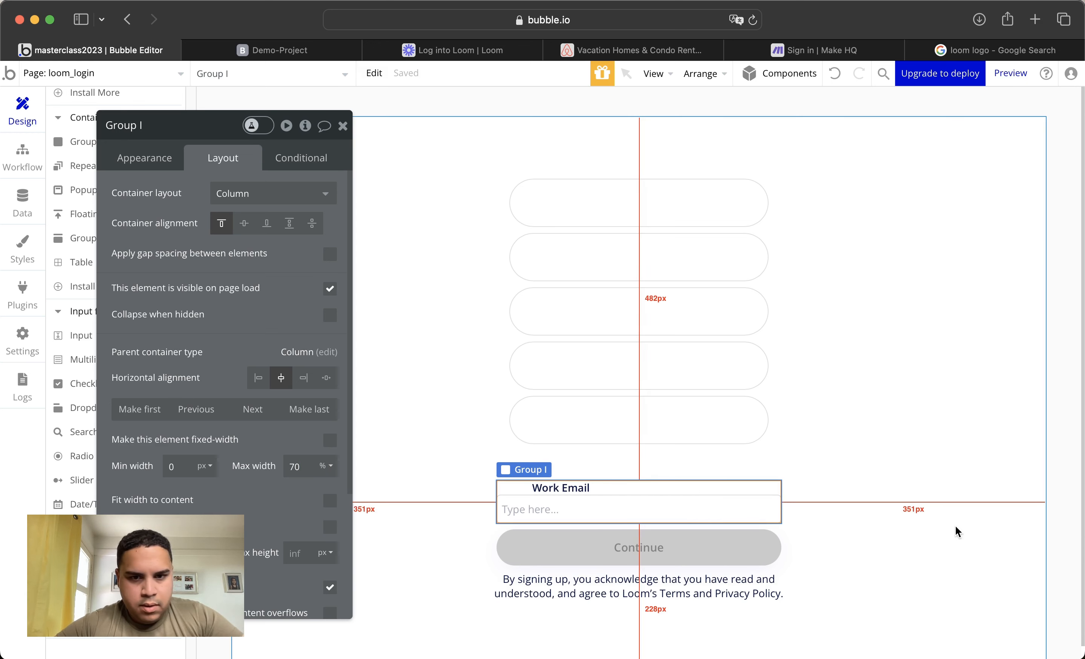
# Align the Work Email text element to the left edge of its group
pyautogui.click(992, 531)
pyautogui.click(556, 489)
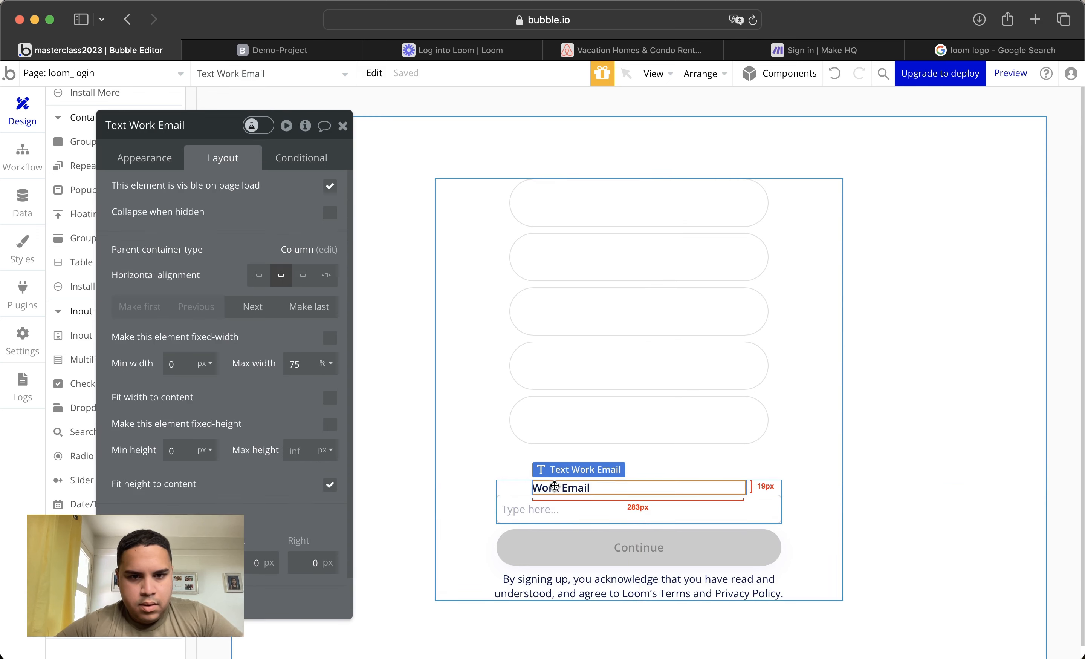
pyautogui.click(257, 275)
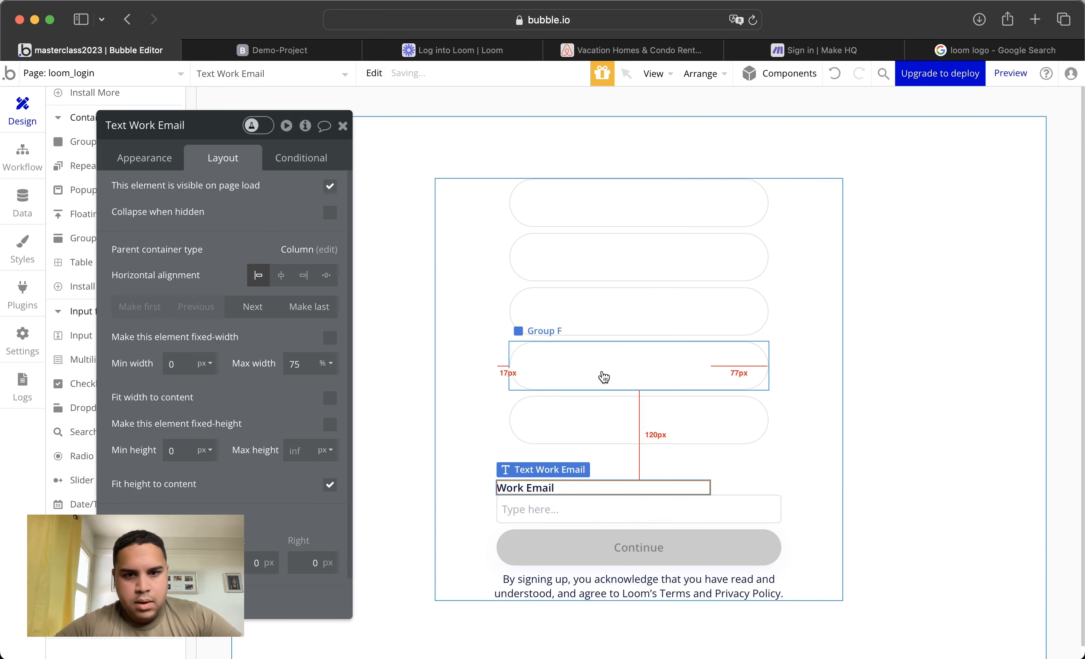
# Set the roundness of the email input's borders to 50
pyautogui.click(573, 504)
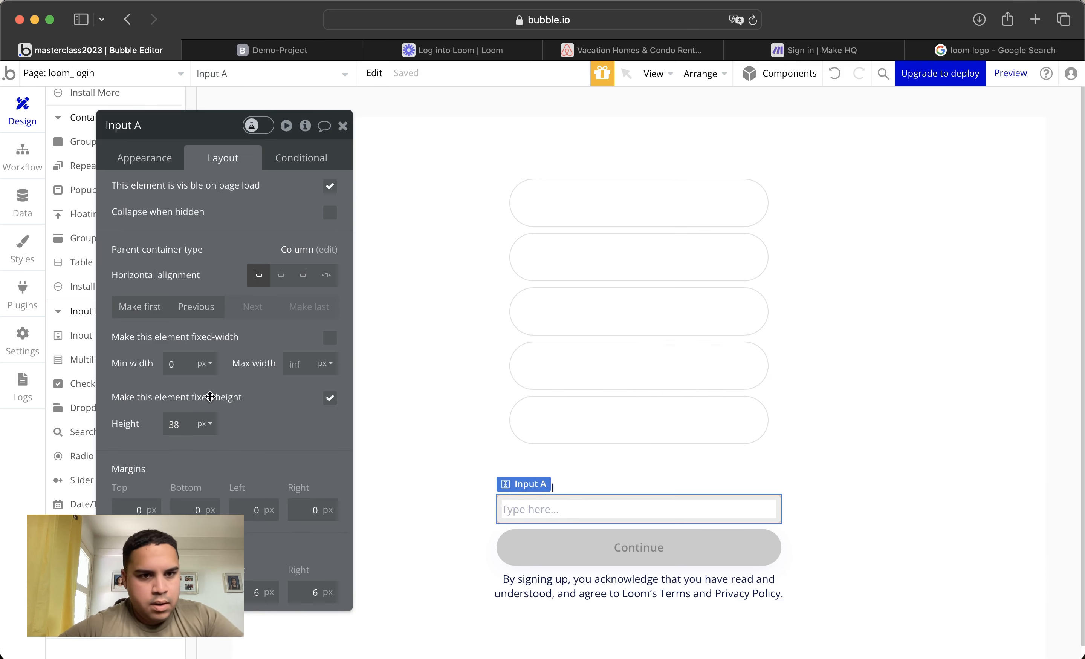
pyautogui.click(148, 157)
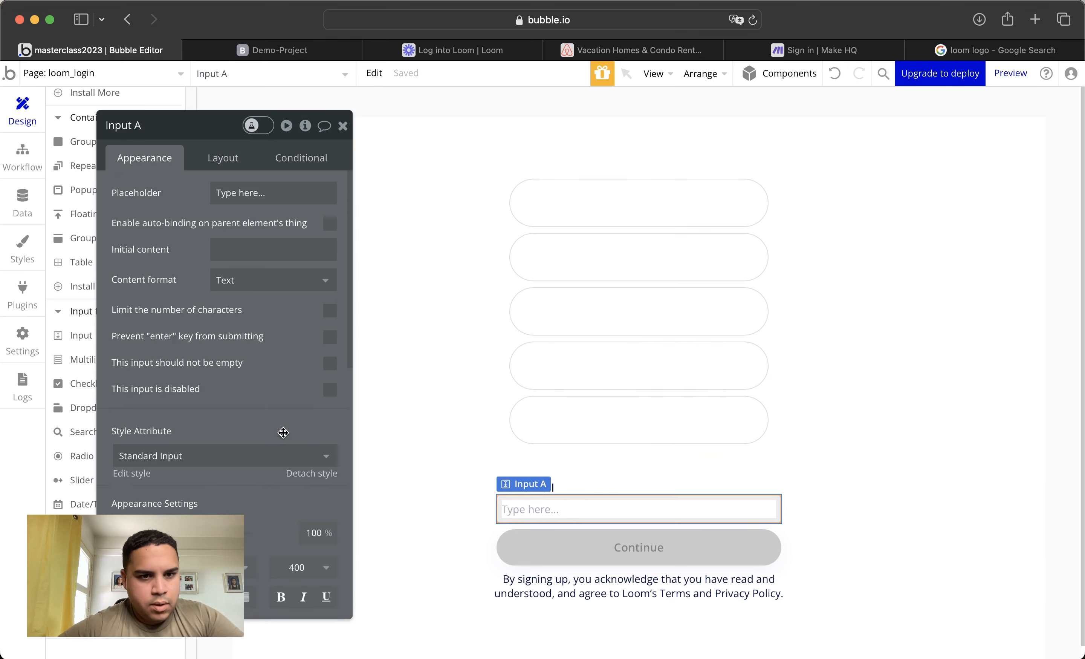
pyautogui.scroll(-5, 287, 469)
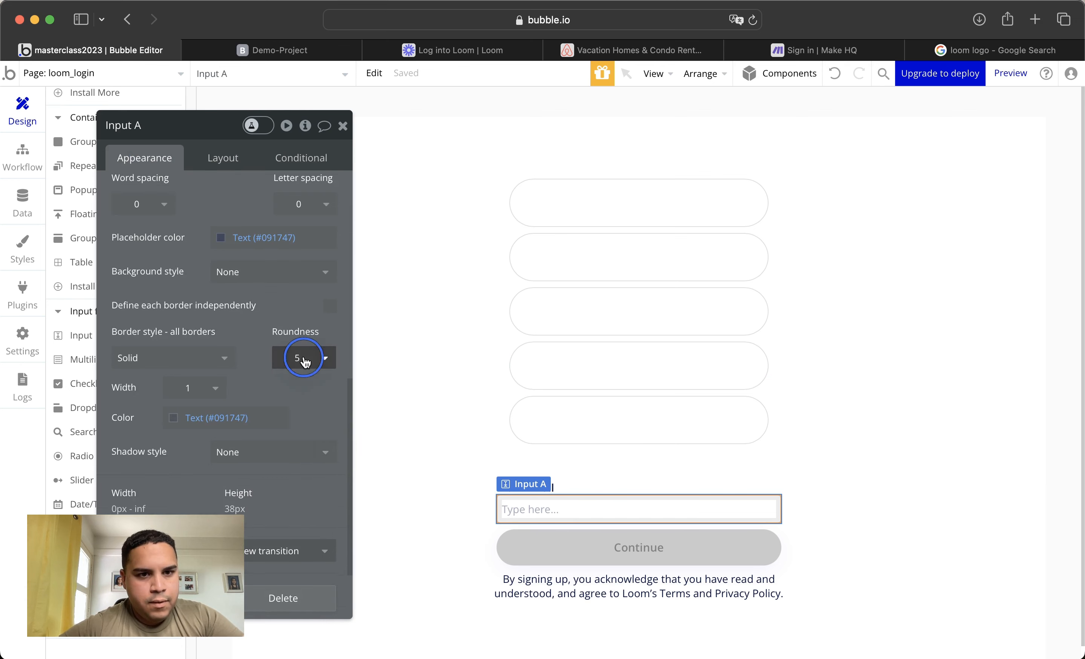
pyautogui.click(303, 358)
pyautogui.write('50')
pyautogui.press('Return')
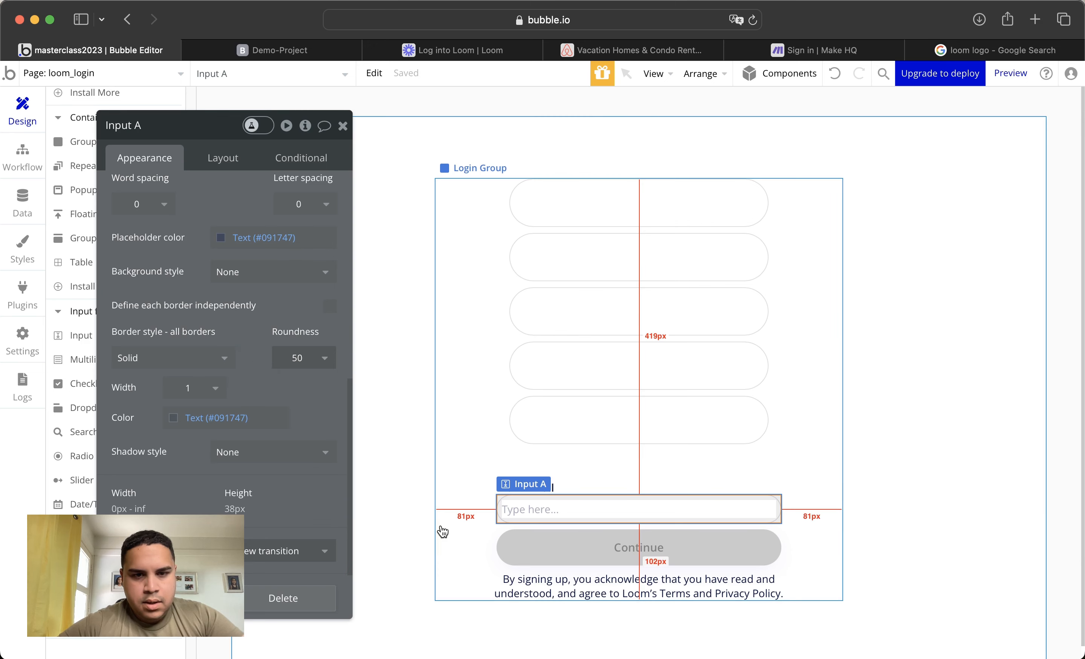
# Check the Loom sign-in page and set the email input's placeholder to the sample work e-mail address used there
pyautogui.click(436, 52)
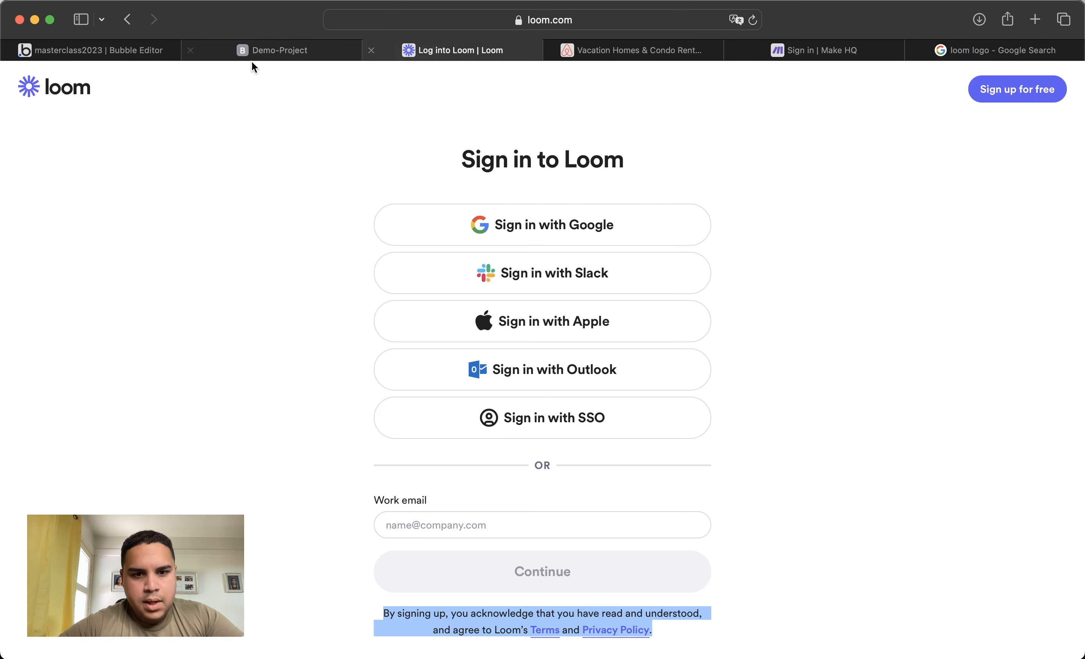
pyautogui.click(141, 50)
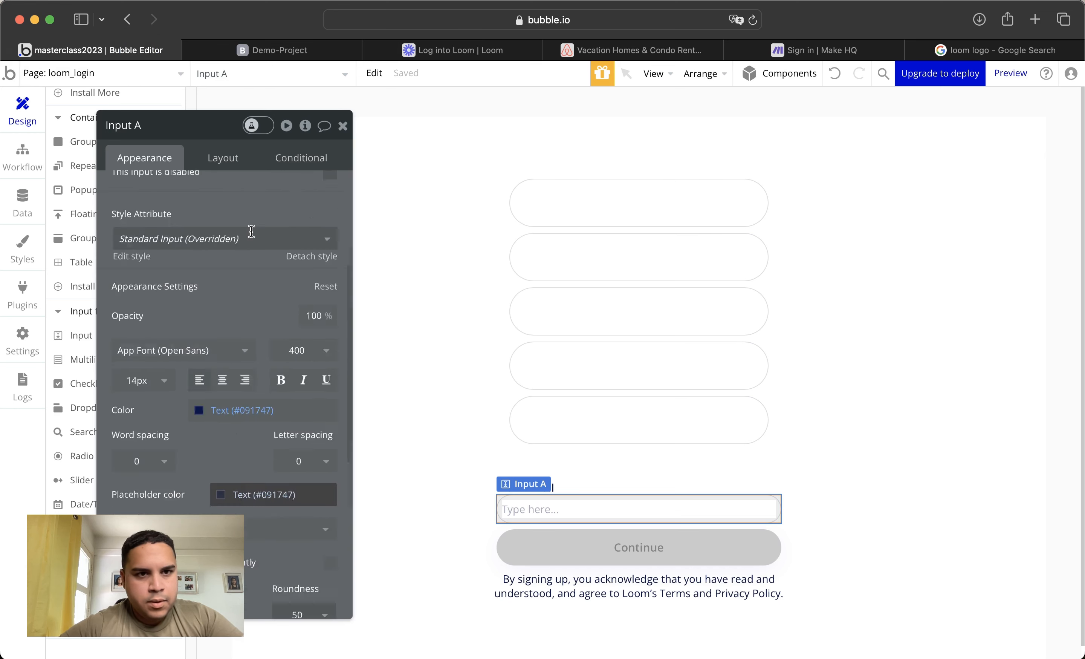
pyautogui.scroll(5, 251, 232)
pyautogui.click(271, 192)
pyautogui.write('name@company.com')
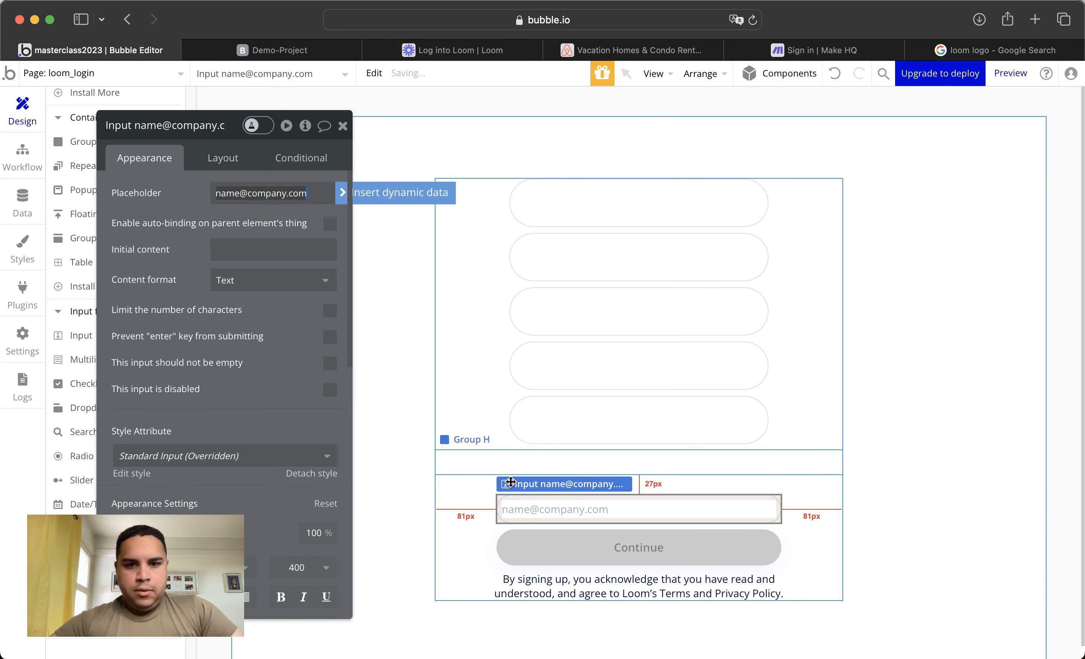
pyautogui.click(466, 507)
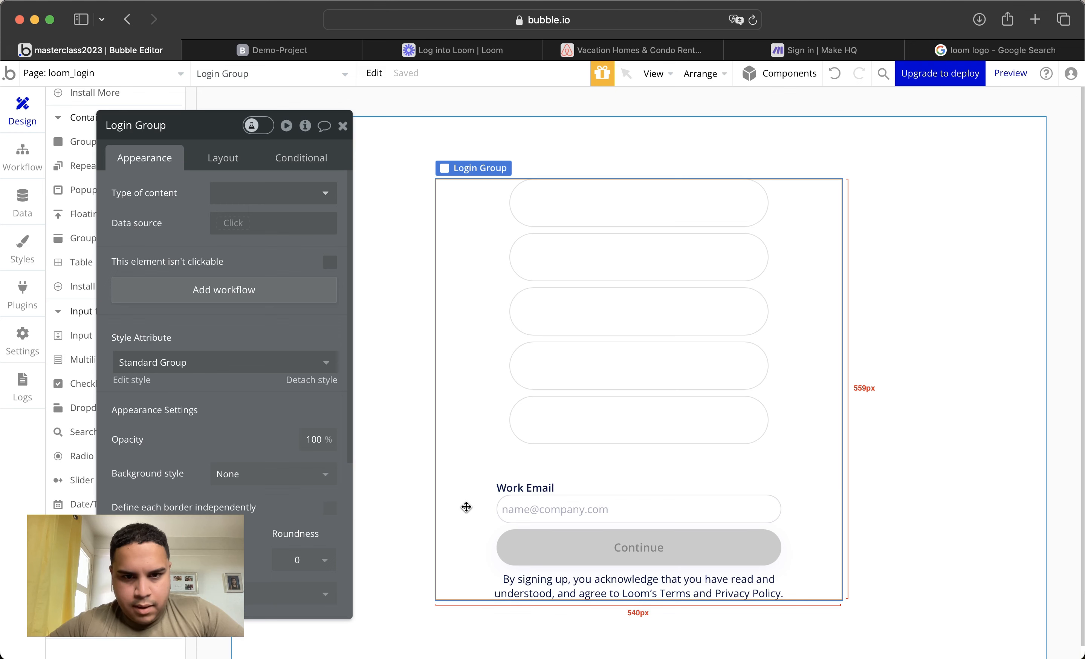
# Compare with the Loom page and apply a row gap of 4 px between the Work Email label and its input
pyautogui.click(445, 51)
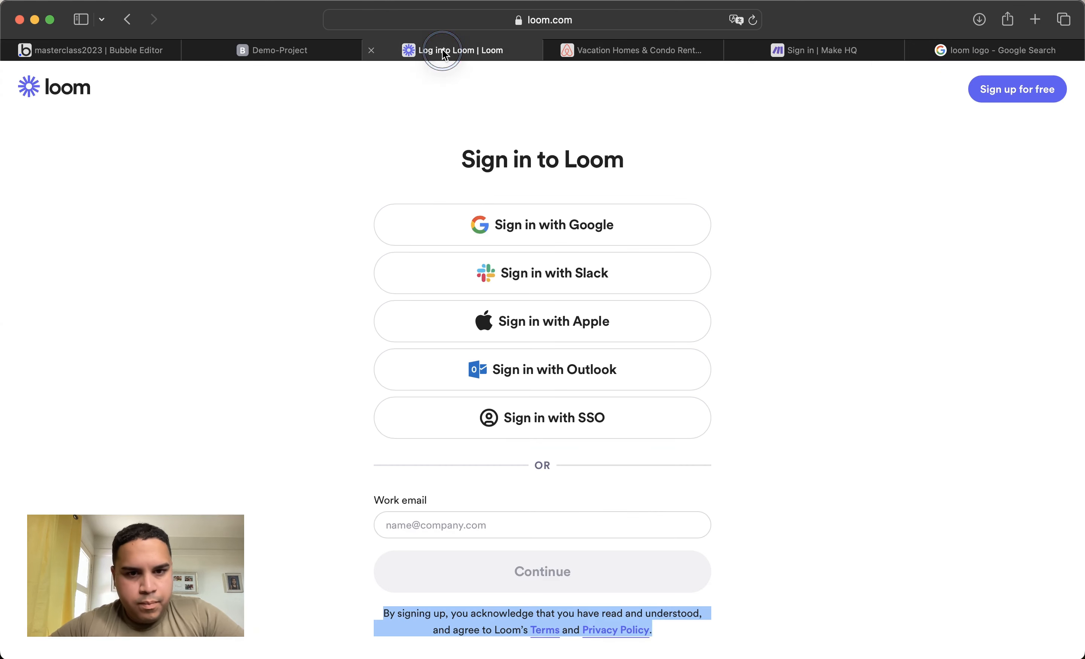
pyautogui.click(112, 50)
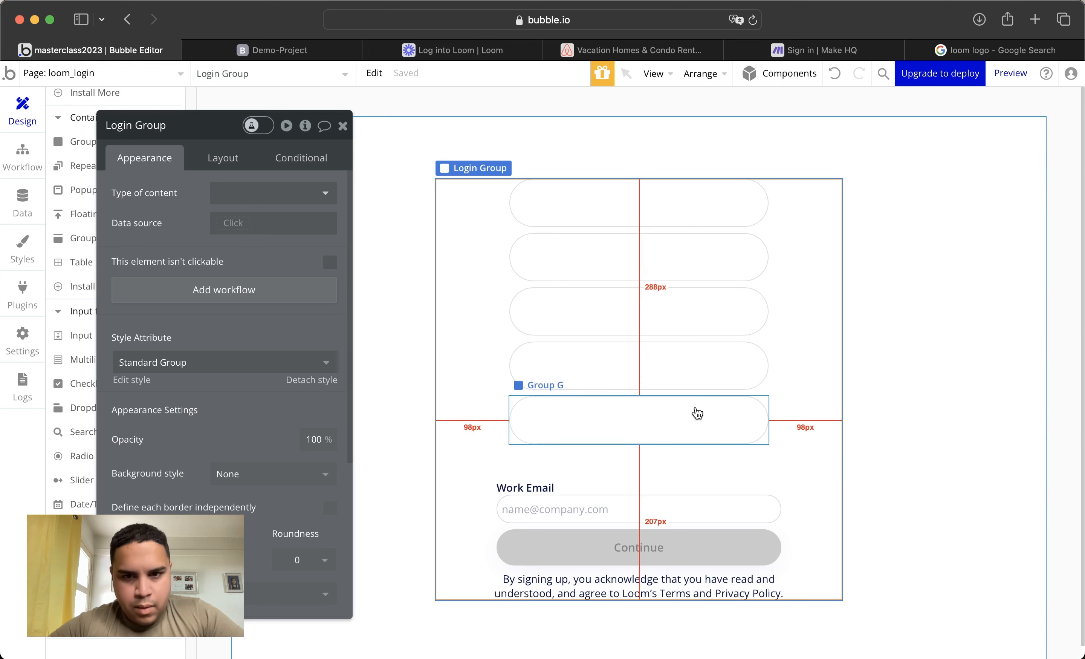
pyautogui.click(749, 484)
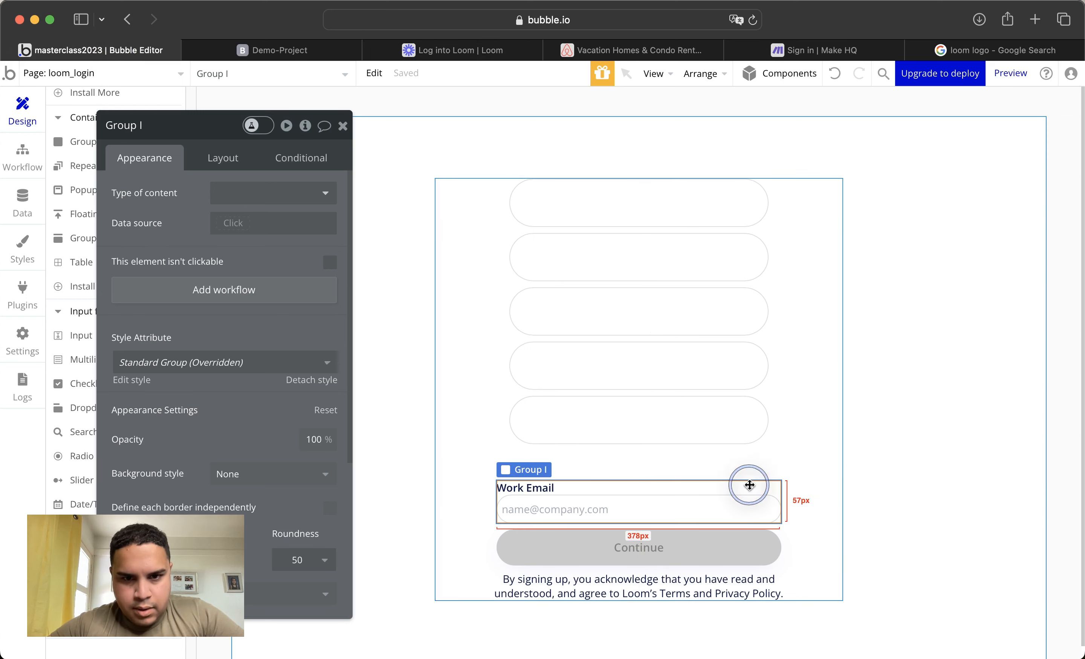
pyautogui.click(219, 159)
pyautogui.click(330, 253)
pyautogui.click(318, 279)
pyautogui.press('BackSpace')
pyautogui.write('4')
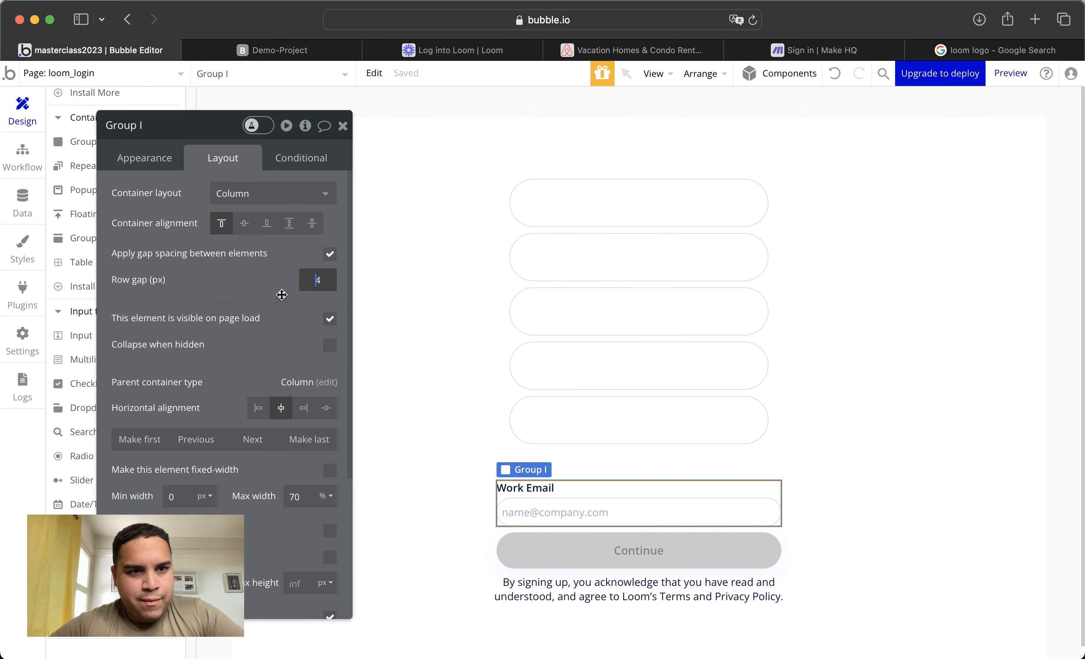
pyautogui.click(343, 125)
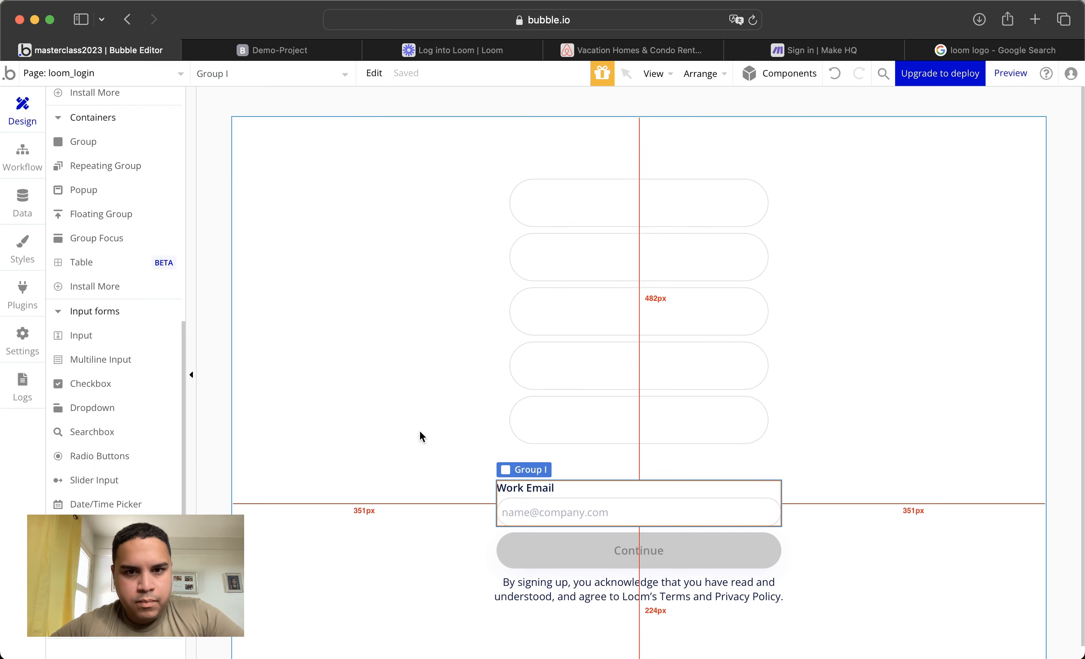
# Set the maximum width of the empty group above the Work Email label to 70%
pyautogui.click(606, 462)
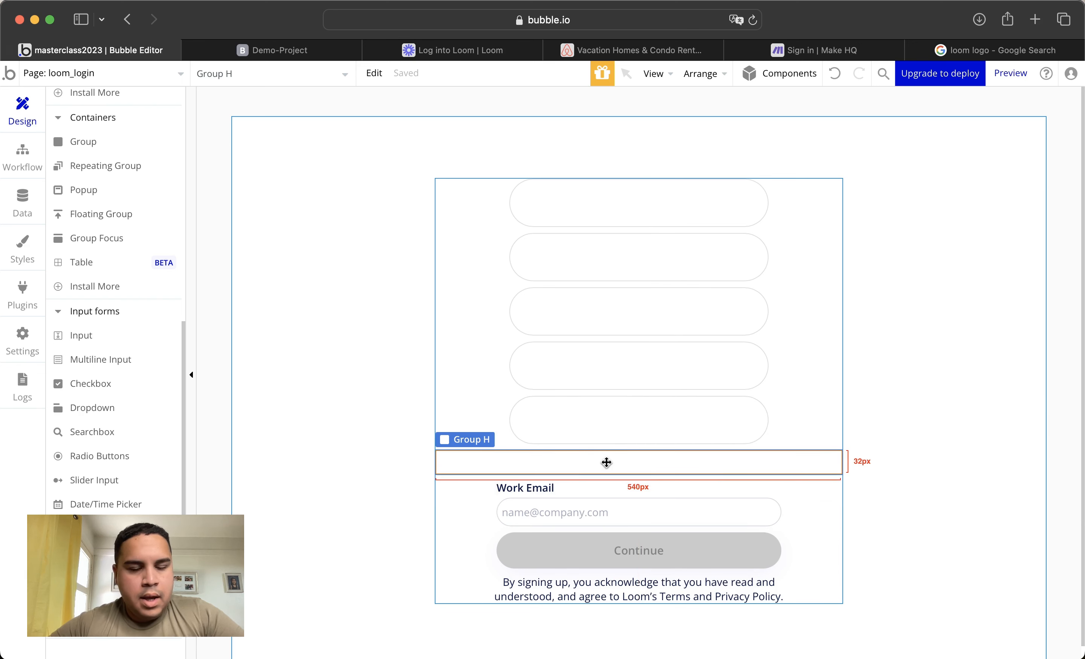
pyautogui.doubleClick(607, 462)
pyautogui.scroll(-3, 293, 462)
pyautogui.click(295, 396)
pyautogui.write('70')
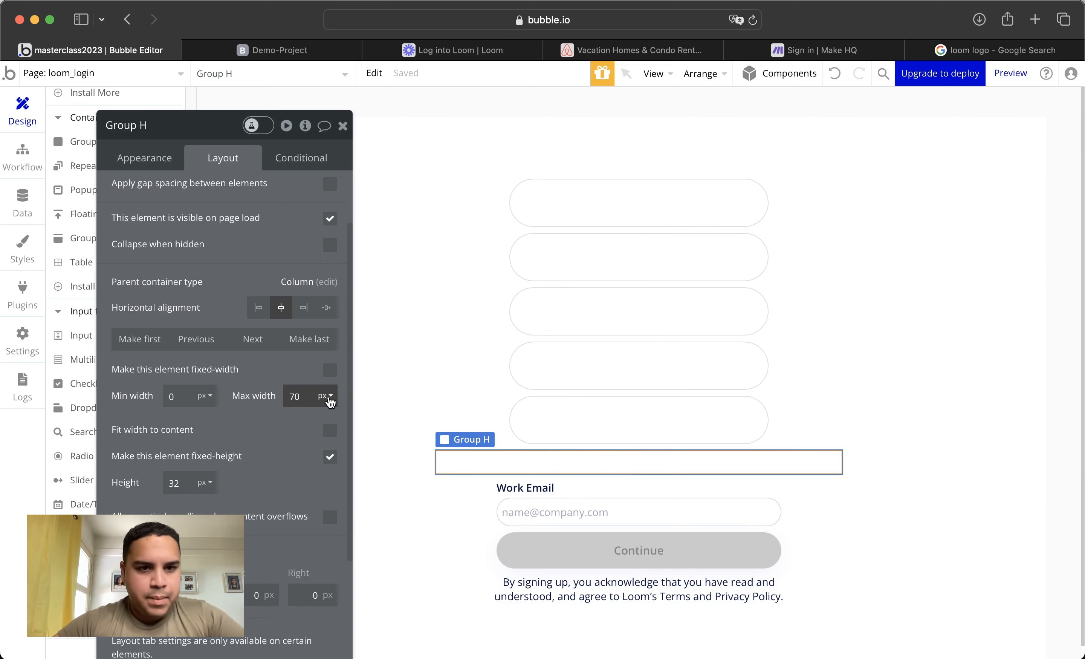
pyautogui.click(325, 395)
pyautogui.click(327, 446)
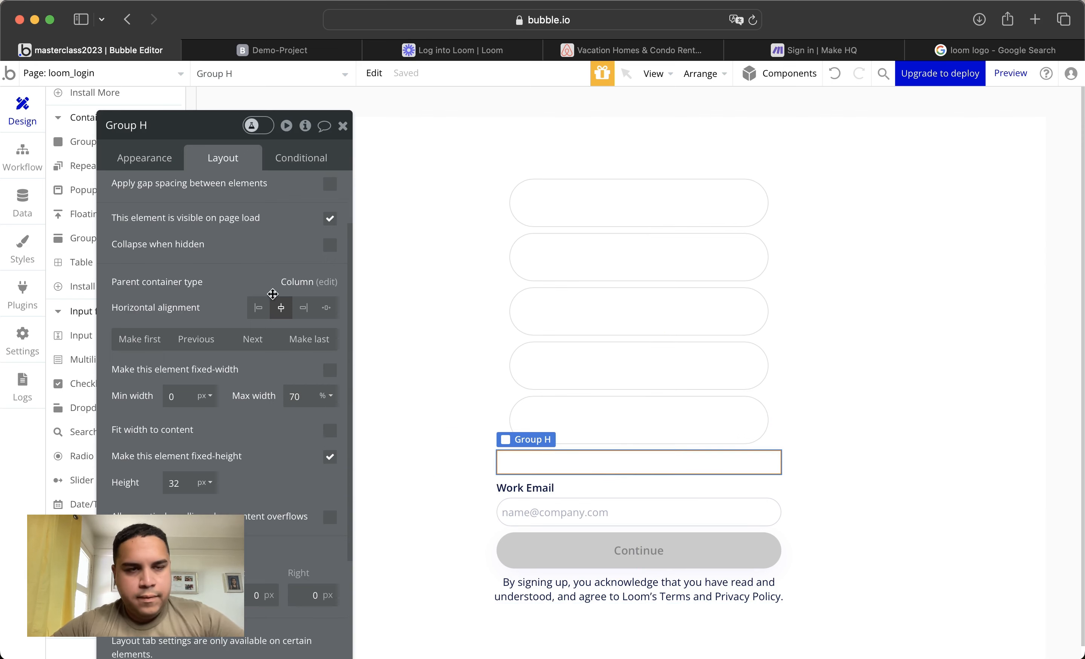
pyautogui.click(343, 125)
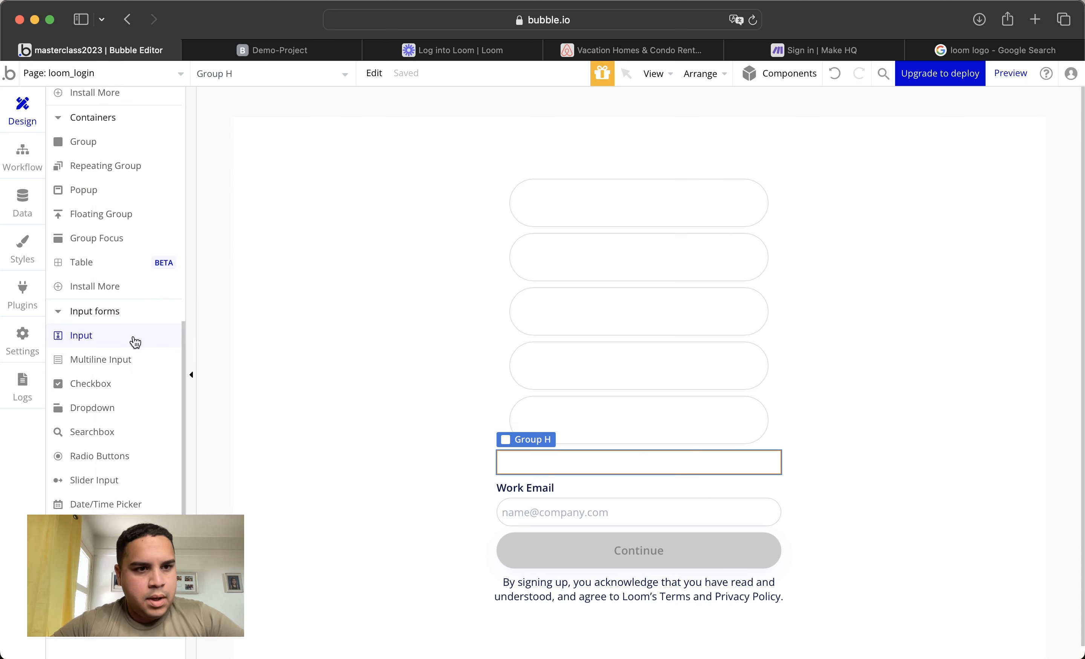
# Draw a thin line shape about 70 px wide and 1 px high in the divider group and centre it vertically
pyautogui.scroll(7, 105, 297)
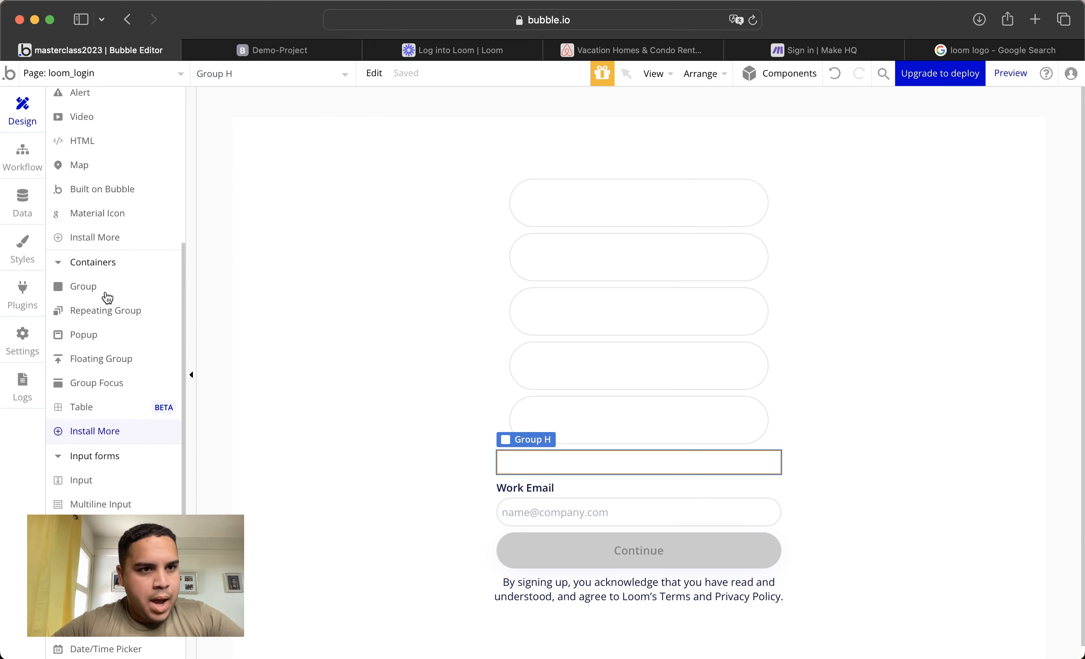
pyautogui.scroll(4, 107, 298)
pyautogui.click(93, 318)
pyautogui.moveTo(518, 460); pyautogui.dragTo(570, 460)
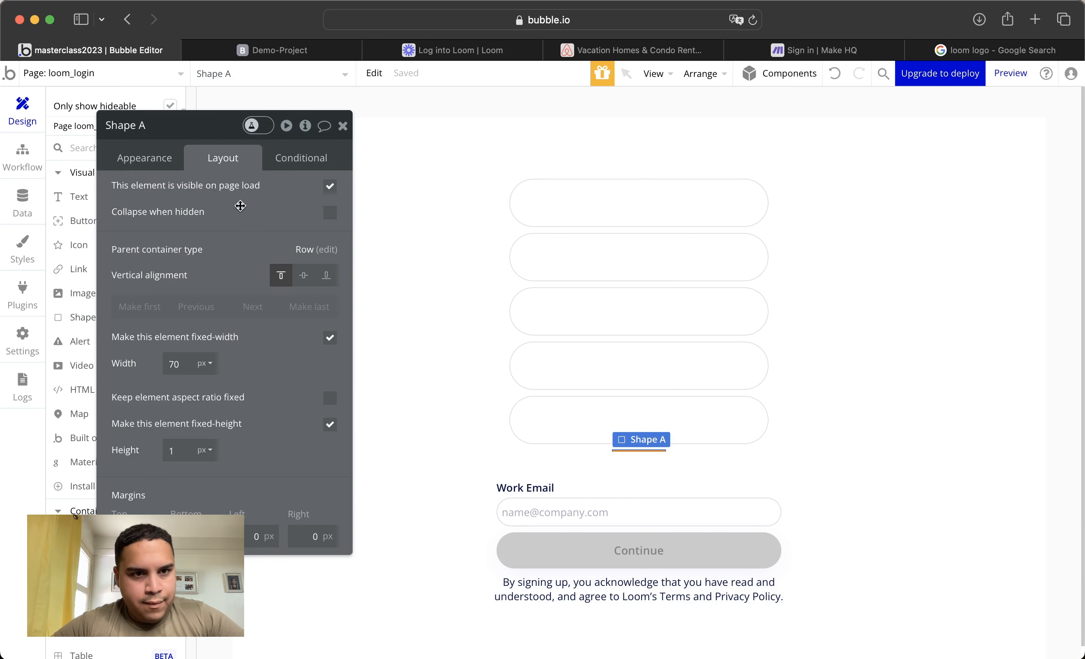
pyautogui.click(304, 276)
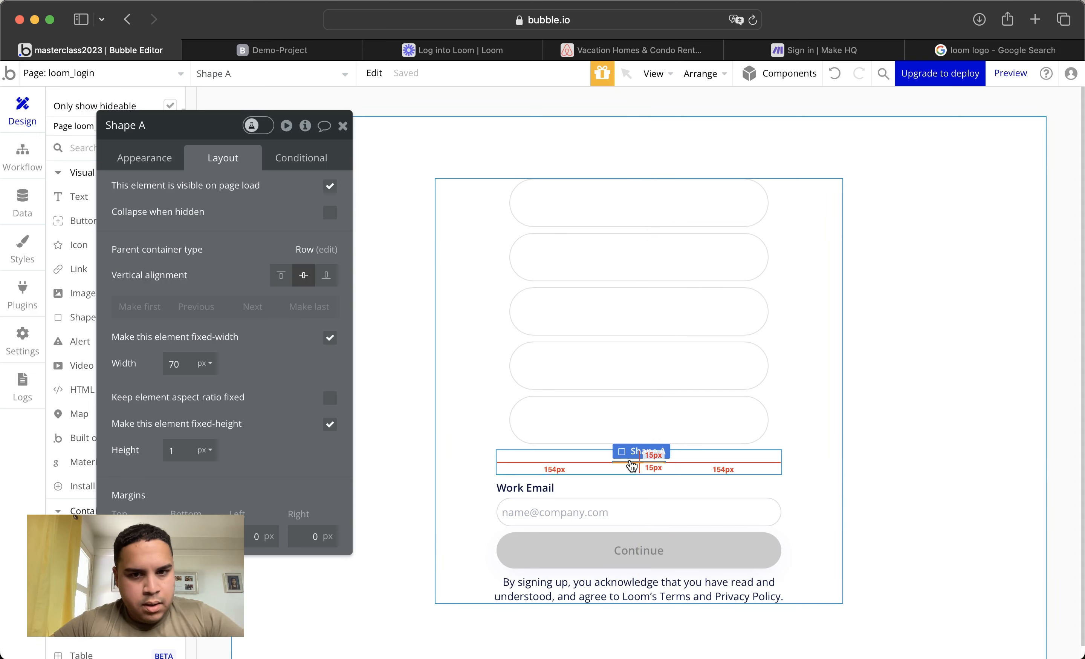
# Draw a second line shape about 44 px wide and 2 px high in the divider group, before the first line
pyautogui.rightClick(631, 465)
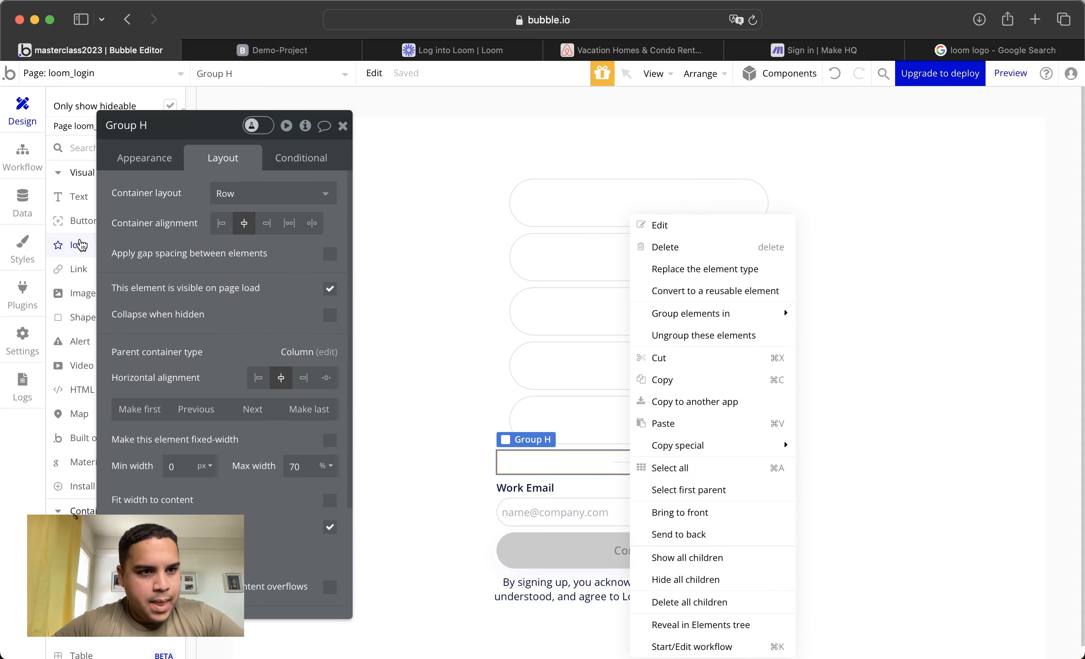
pyautogui.click(80, 318)
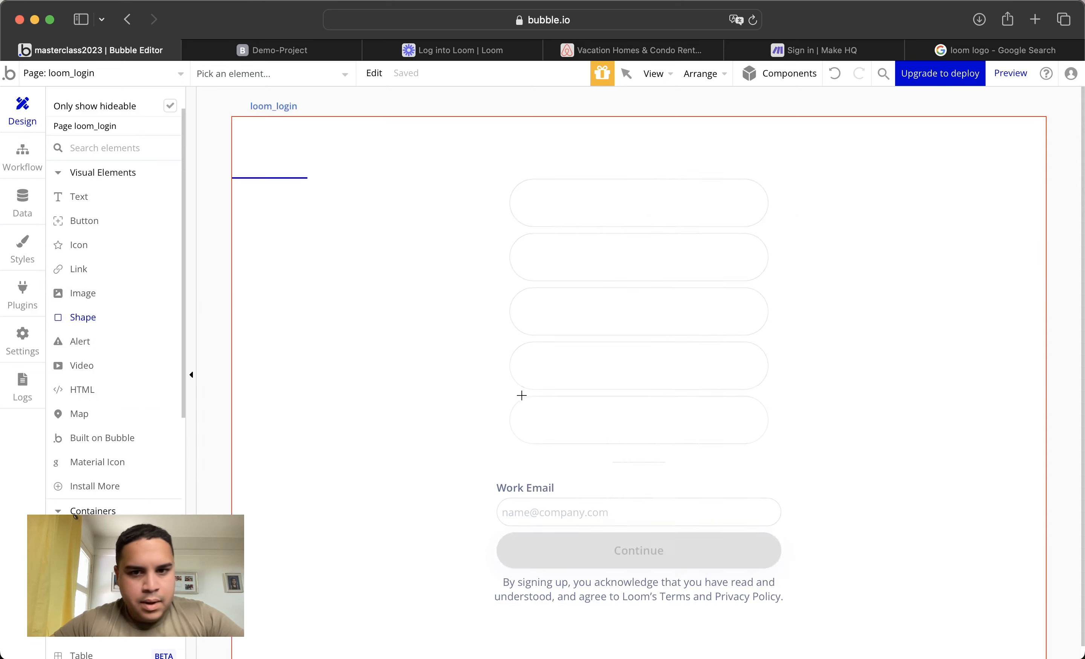
pyautogui.moveTo(530, 461); pyautogui.dragTo(564, 464)
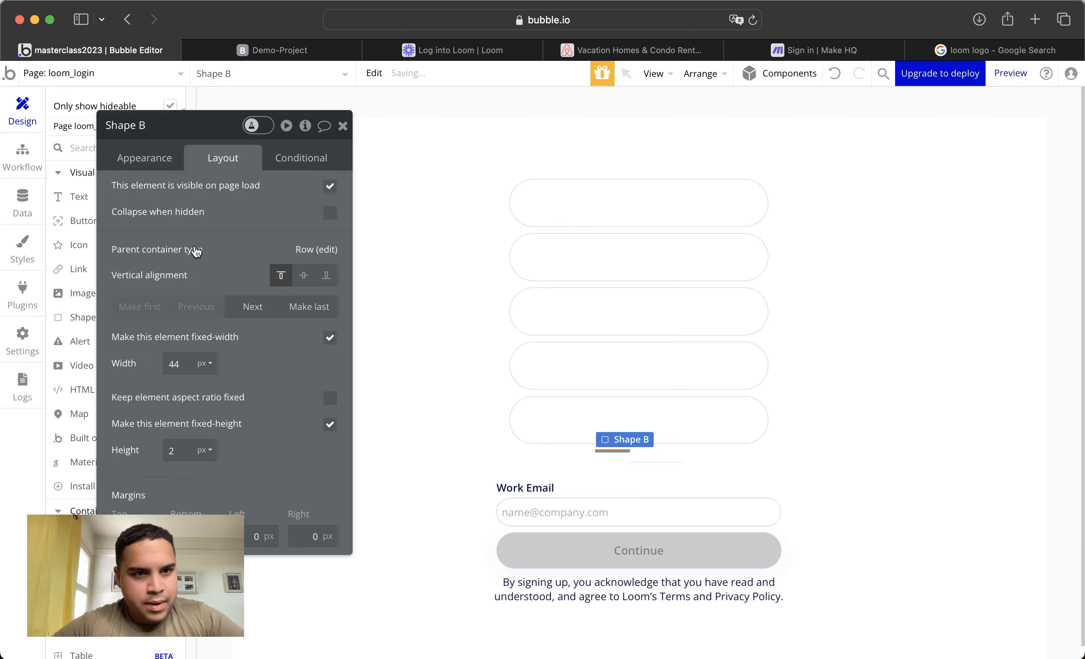
# Add a text element reading "or" between the two divider lines
pyautogui.click(67, 196)
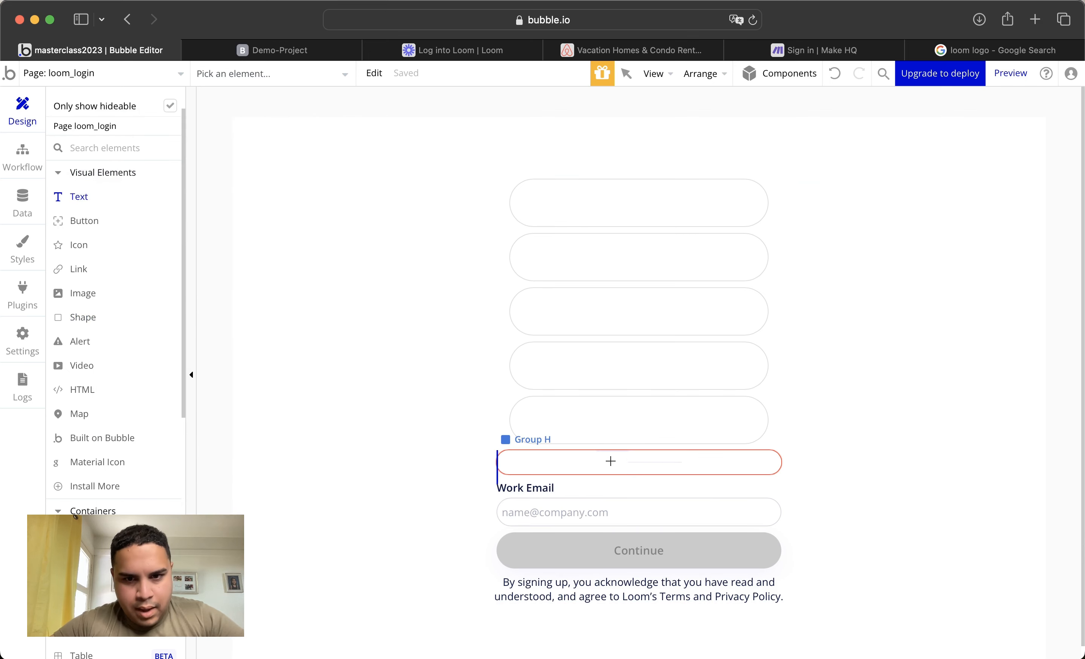
pyautogui.moveTo(627, 462); pyautogui.dragTo(633, 463)
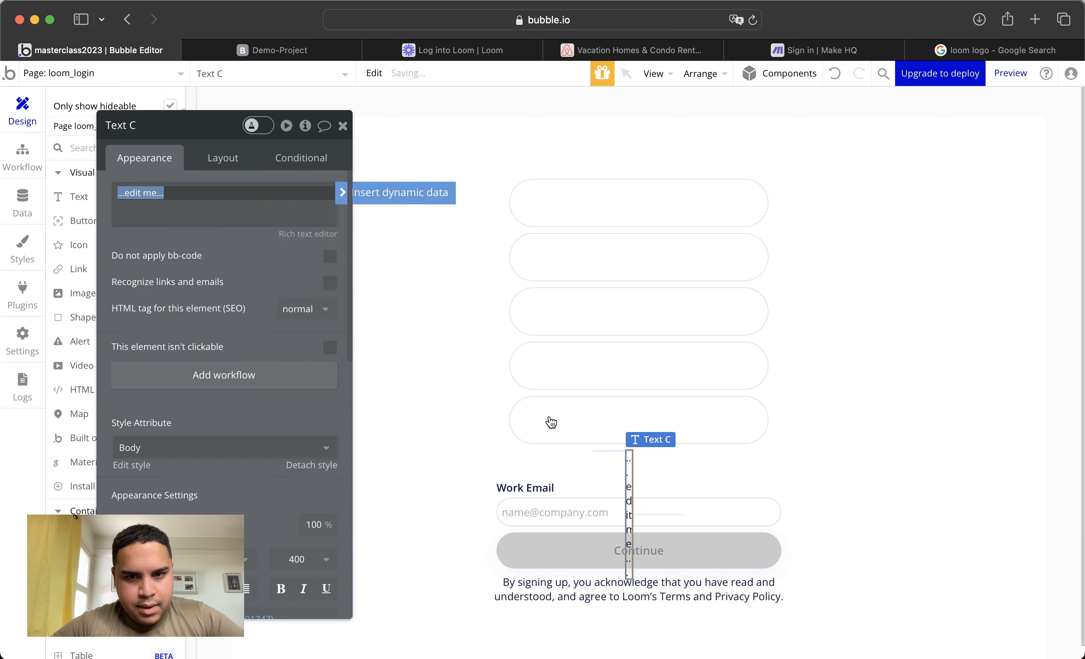
pyautogui.write('or')
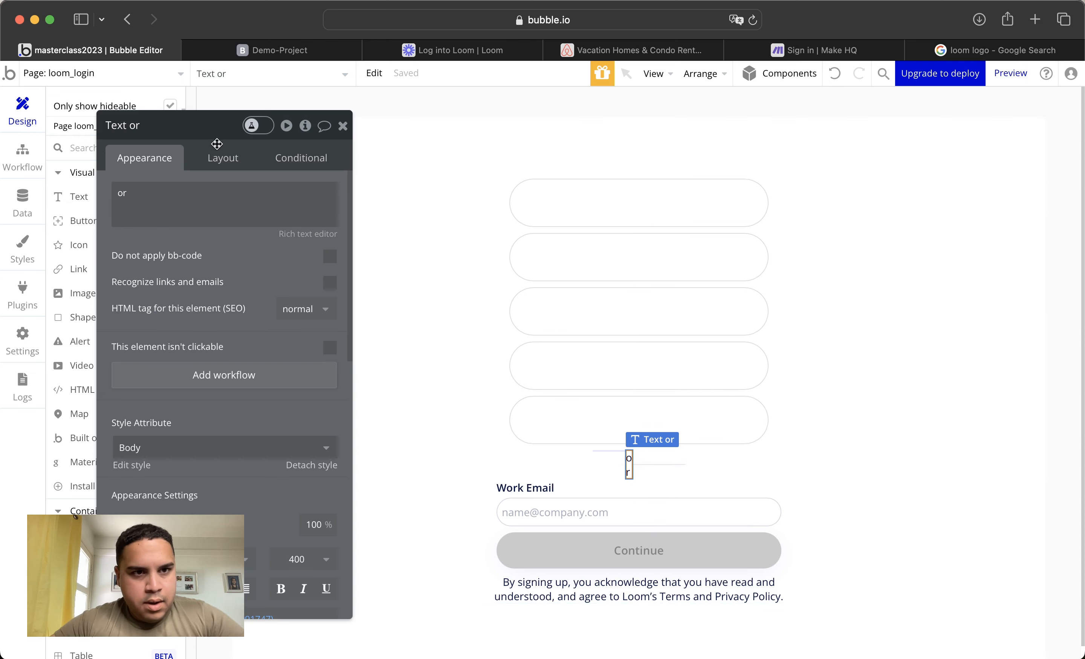
# Set the "or" text element's fixed width to 20 px and centre its text horizontally
pyautogui.click(223, 159)
pyautogui.doubleClick(195, 364)
pyautogui.write('13')
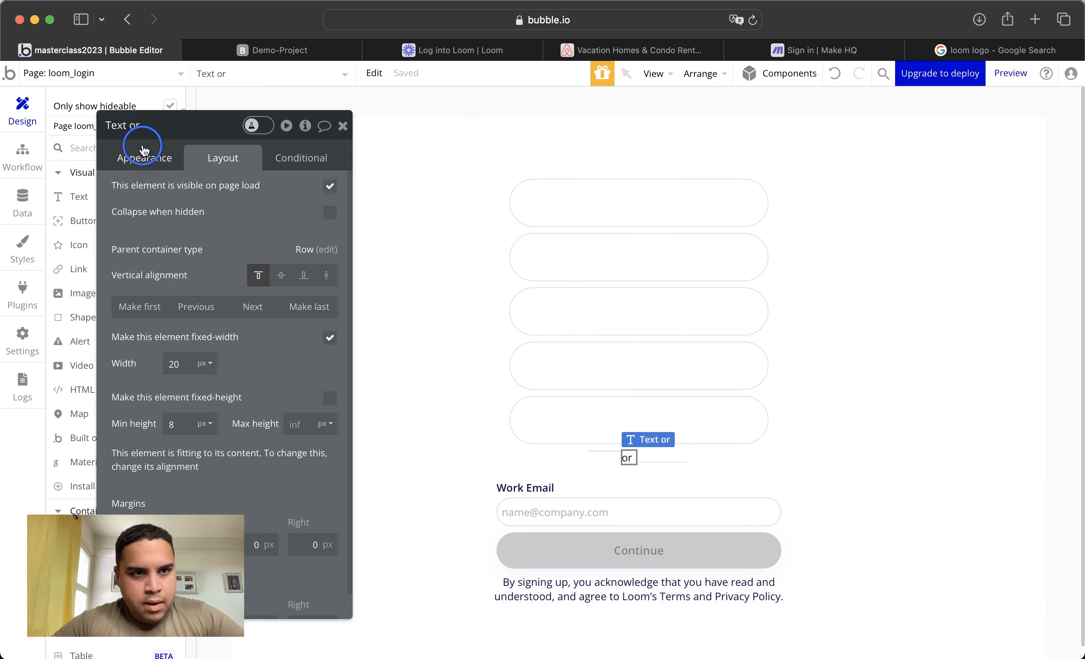
pyautogui.click(144, 153)
pyautogui.scroll(-3, 210, 474)
pyautogui.click(222, 452)
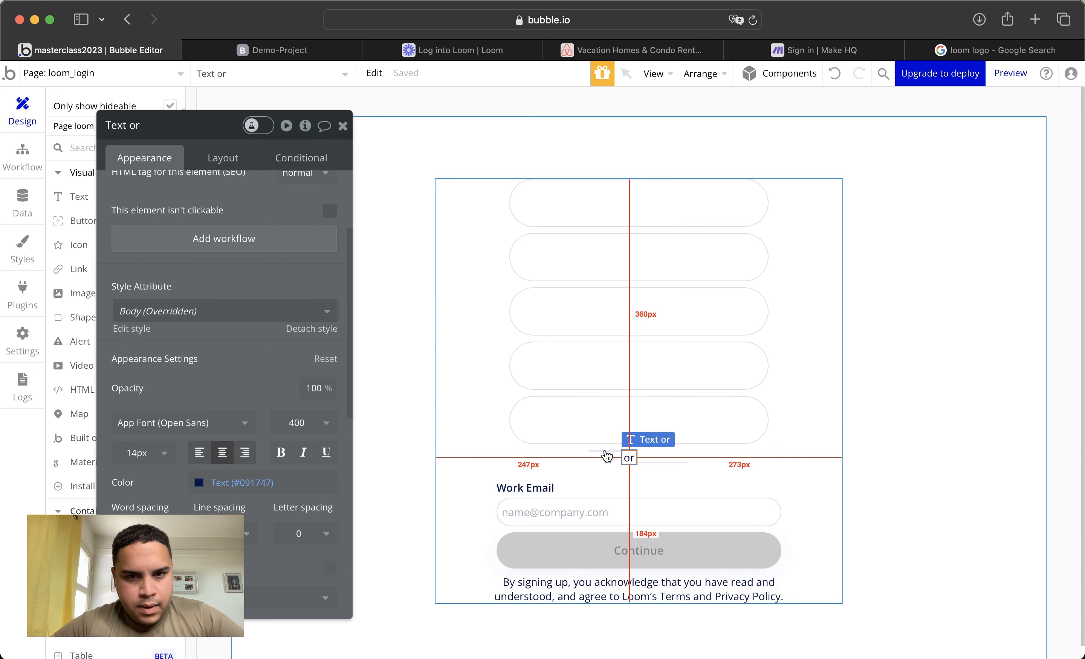
# Remove the fixed width from both divider lines, and vertically centre the line before "or" and the "or" text in the row
pyautogui.click(609, 451)
pyautogui.click(217, 156)
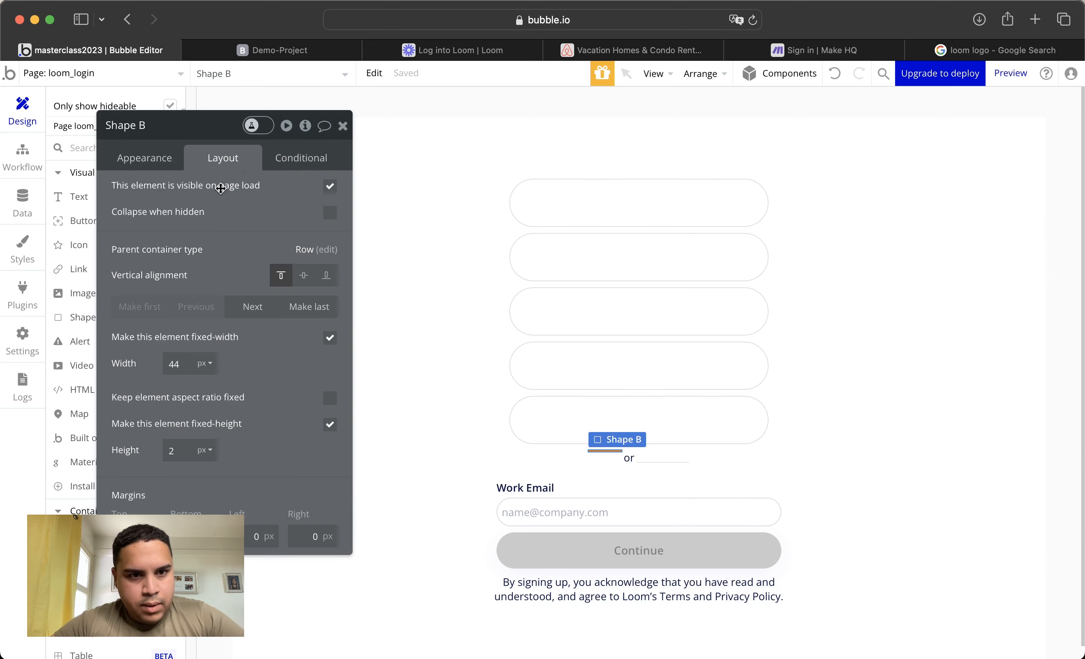
pyautogui.click(329, 338)
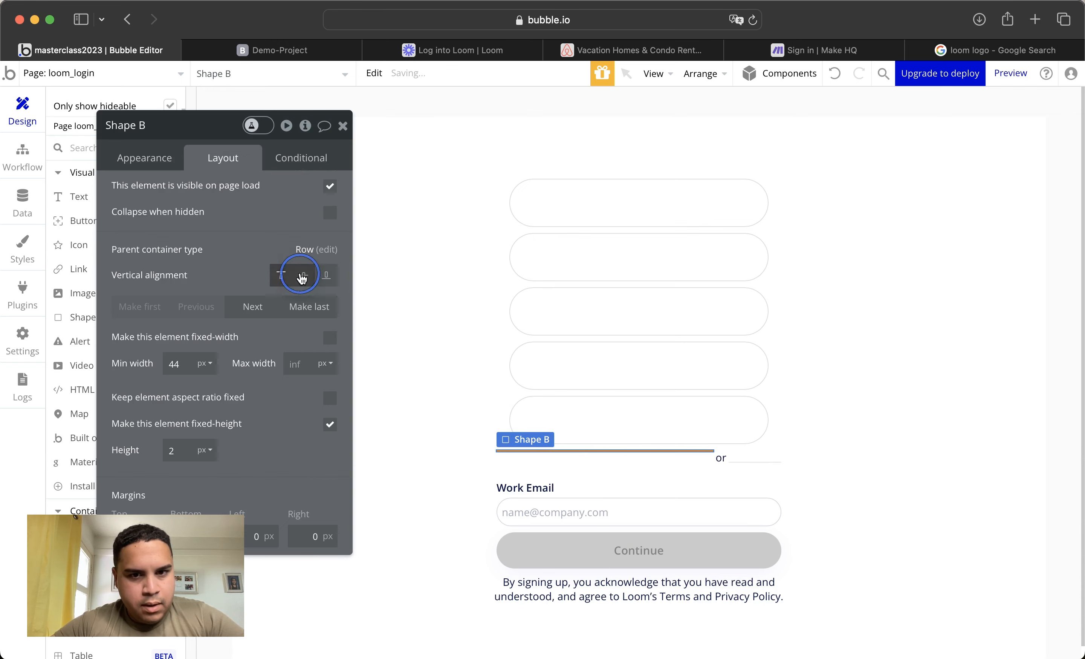
pyautogui.click(302, 275)
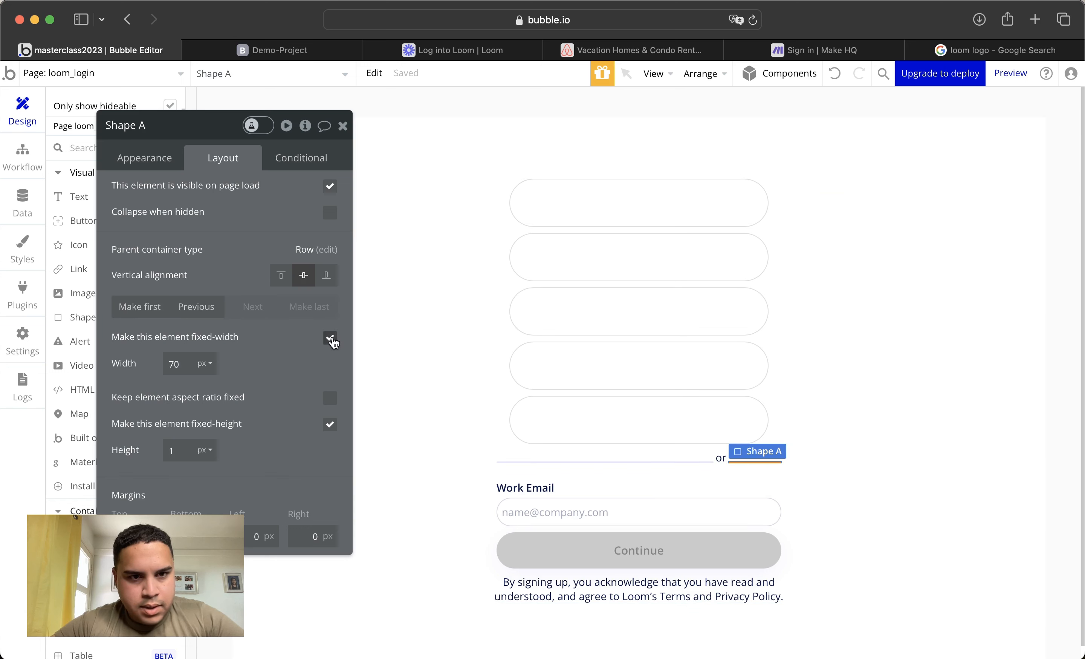
pyautogui.click(330, 338)
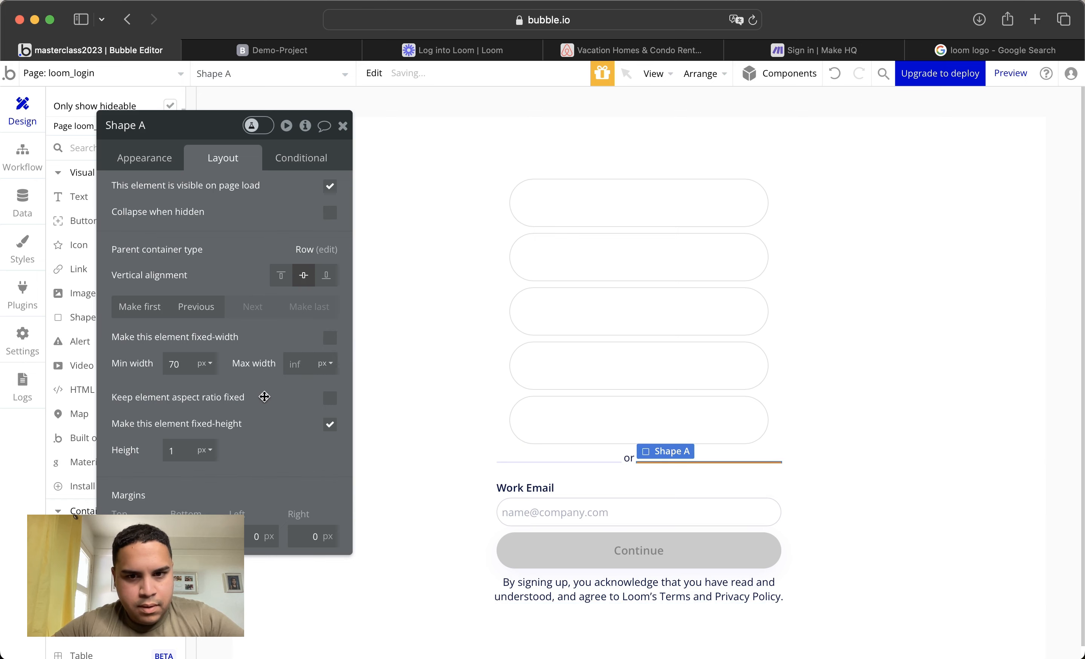
pyautogui.click(628, 458)
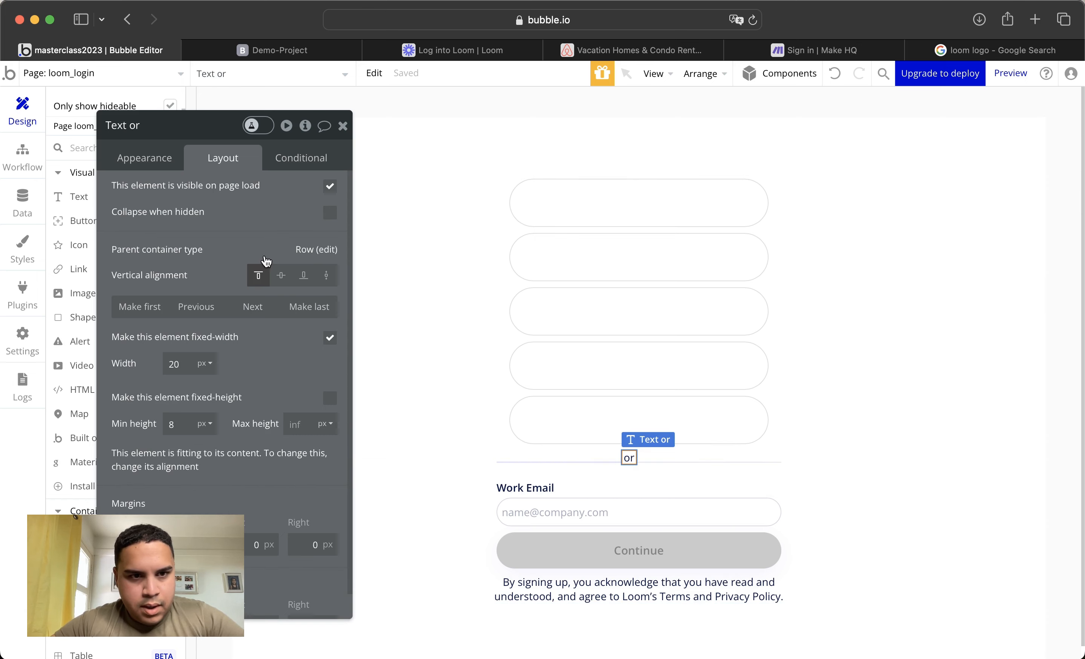
pyautogui.click(282, 275)
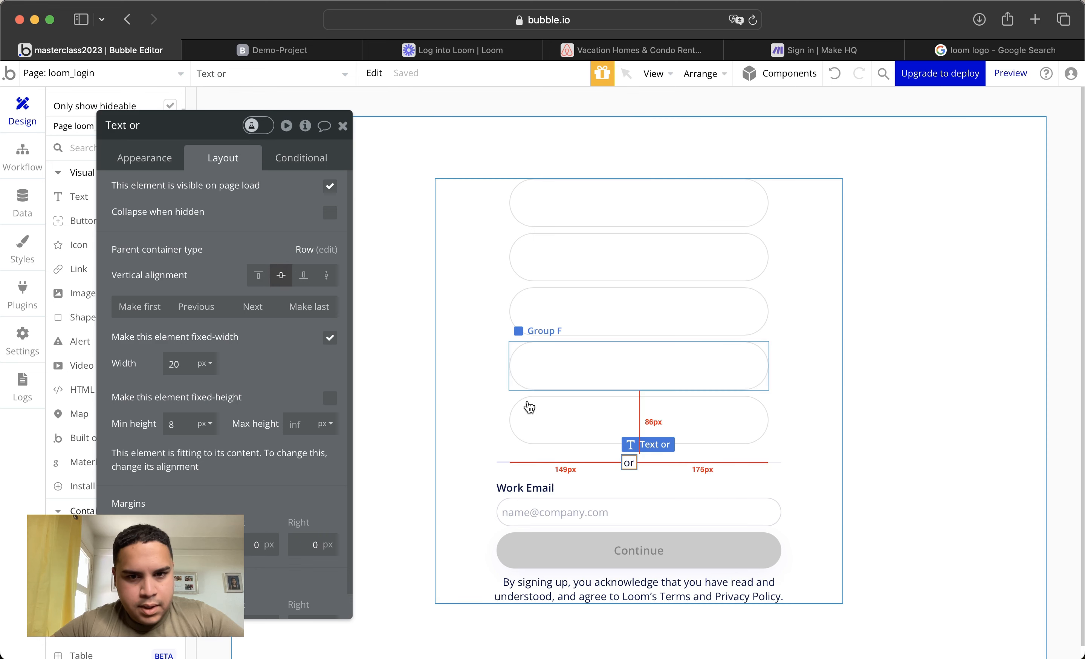
# Apply an 8 px column gap to the divider group and set the line before "or" to a 1 px height
pyautogui.click(547, 465)
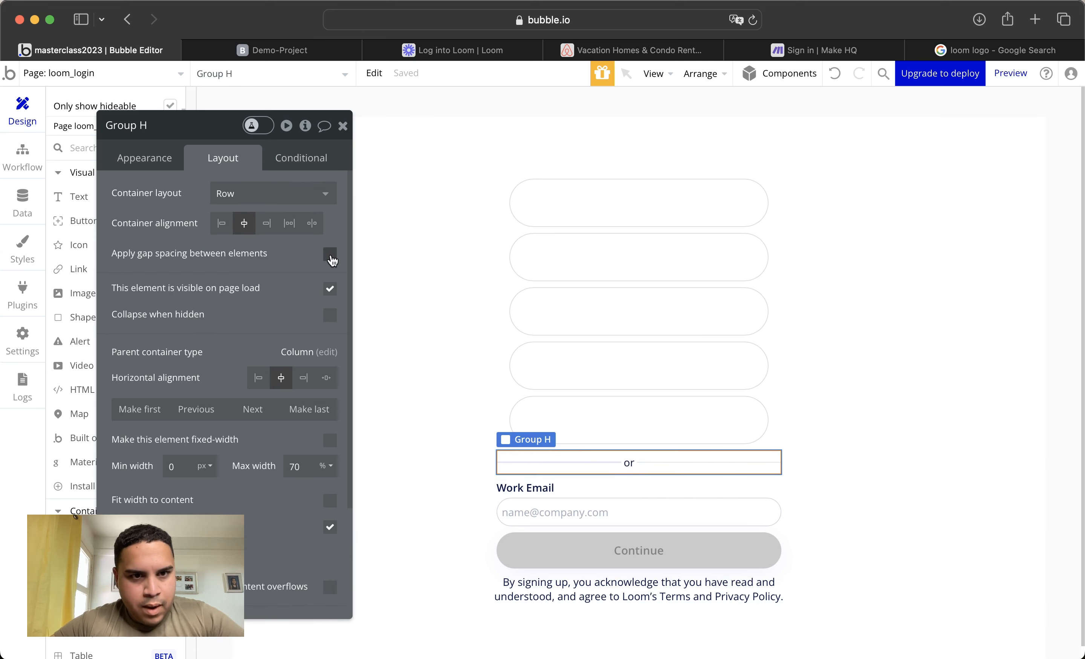
pyautogui.click(330, 255)
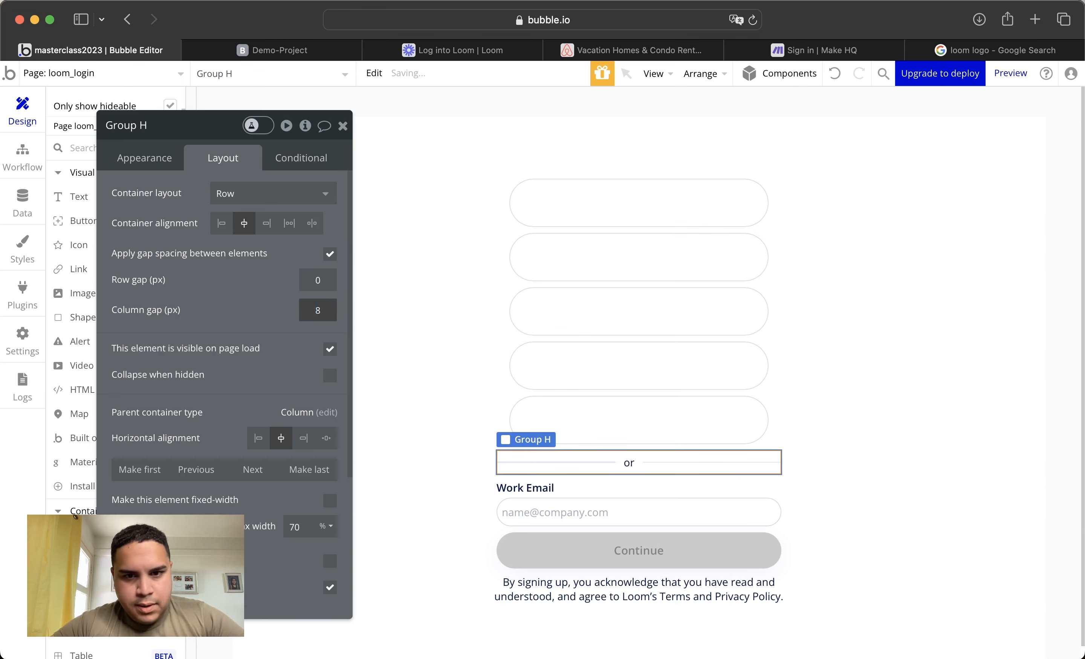
pyautogui.click(611, 466)
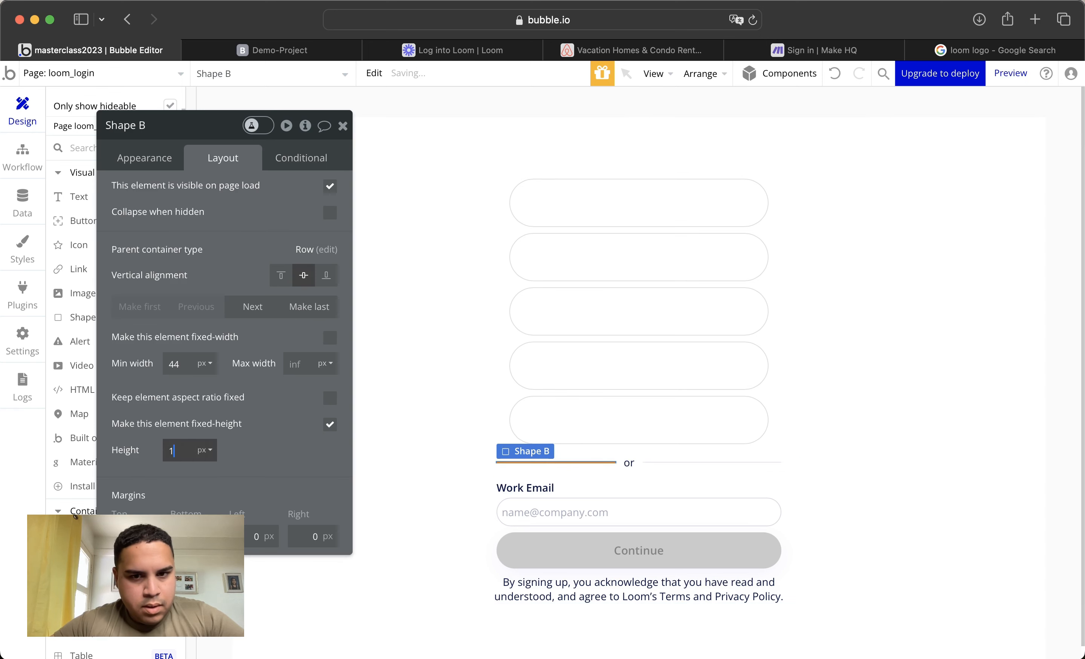
pyautogui.click(344, 125)
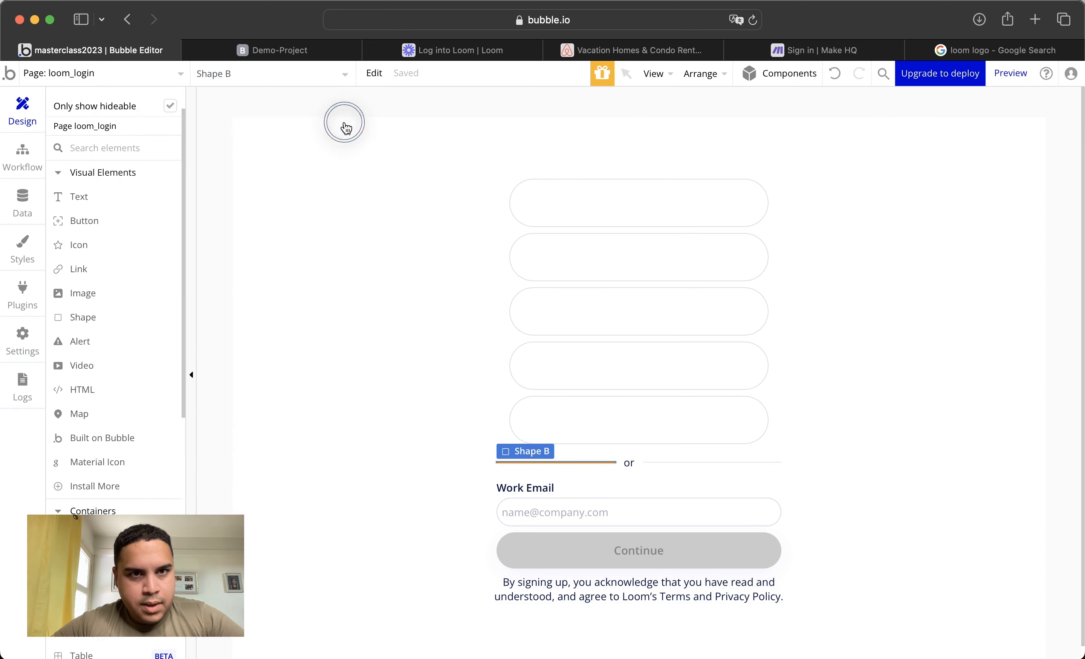
# Preview the loom_login page and compare it with Loom's original sign-in page
pyautogui.click(307, 48)
pyautogui.click(123, 53)
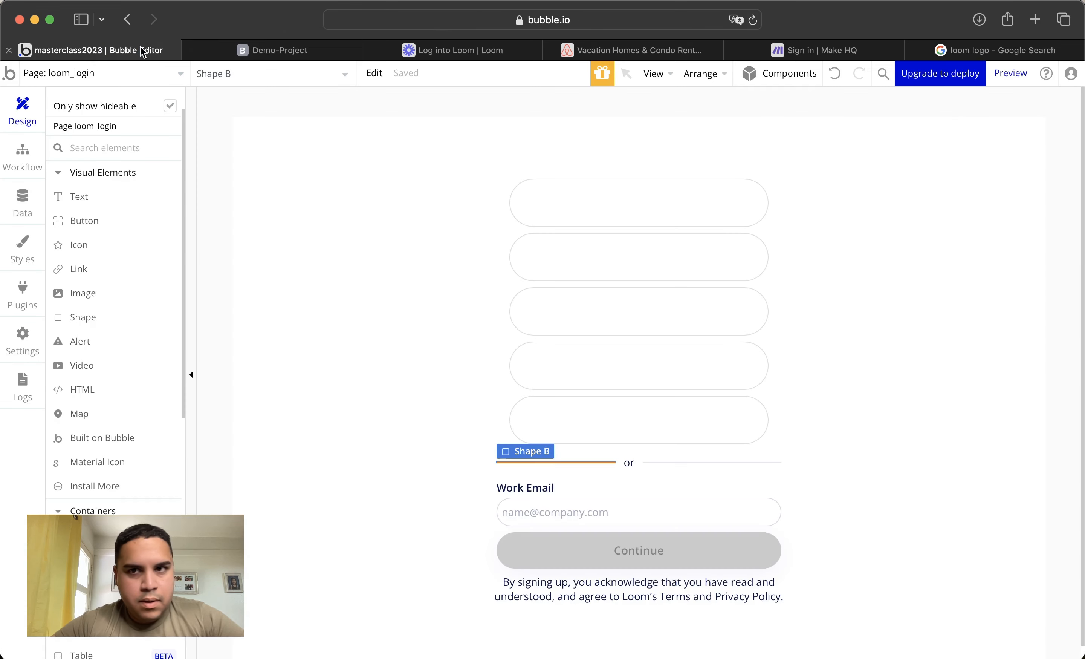
pyautogui.click(1010, 73)
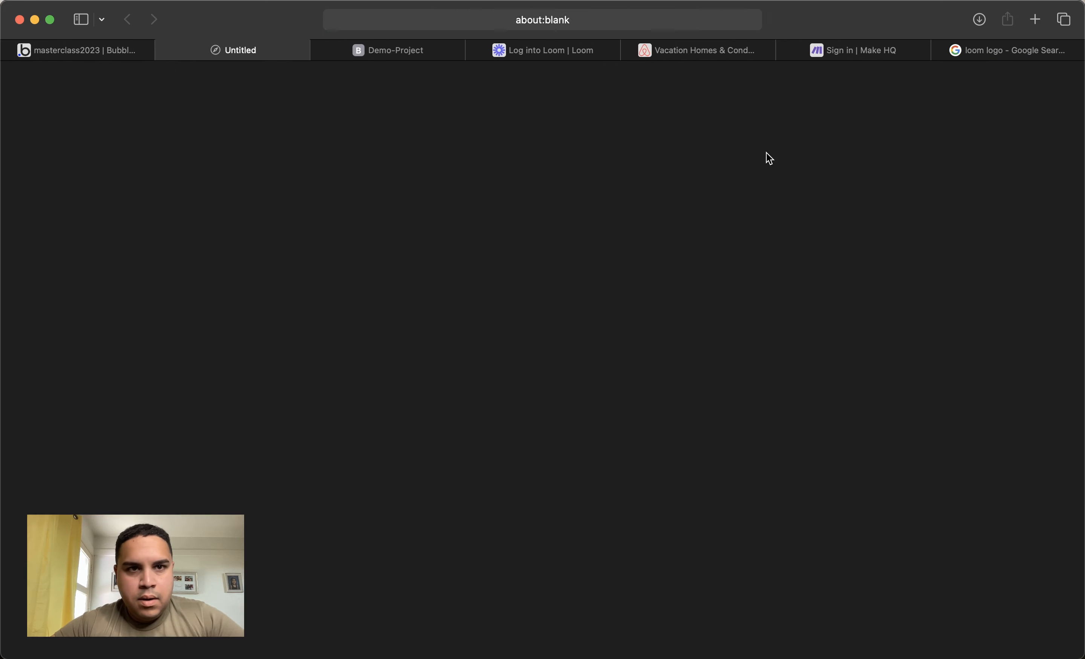
pyautogui.click(318, 51)
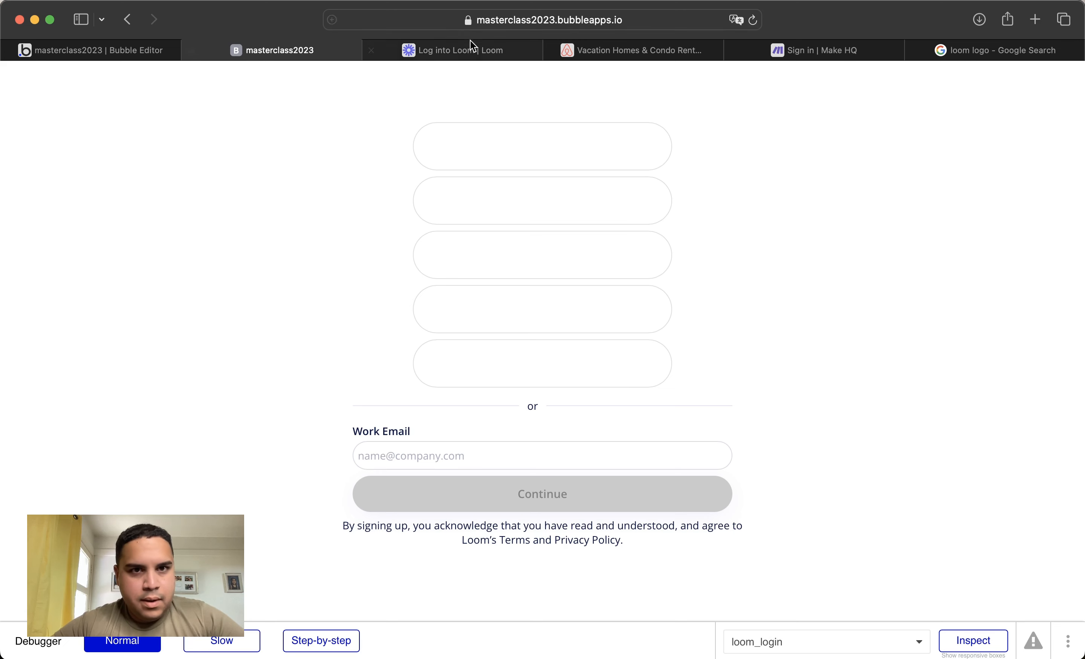
pyautogui.click(470, 50)
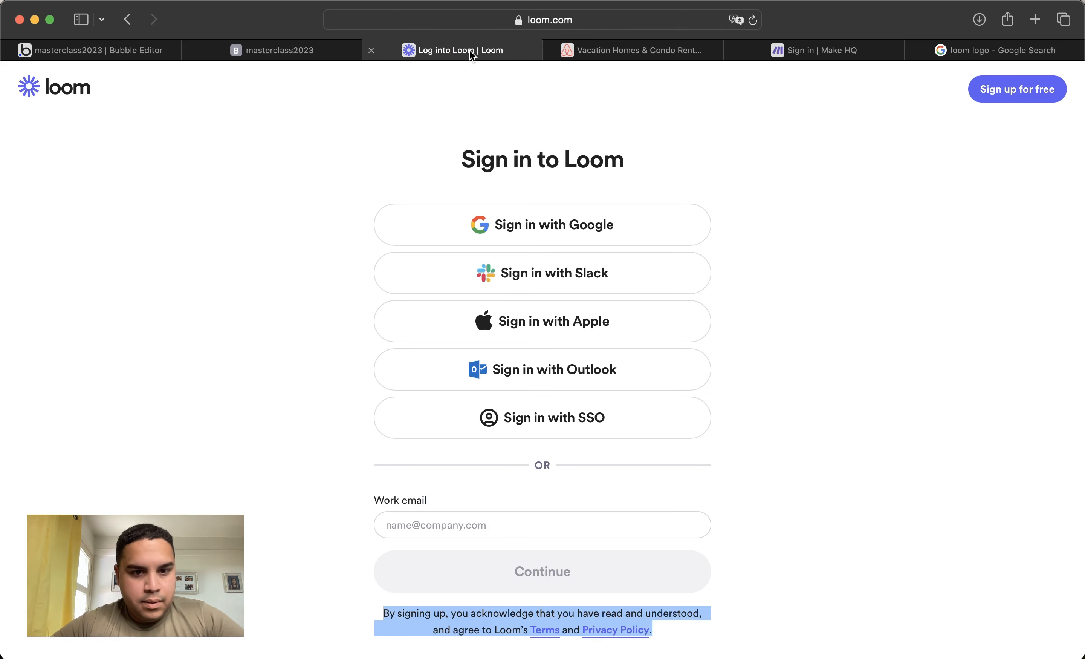
# Back in the Bubble editor, set the Login Group's row gap to 12 px
pyautogui.click(135, 50)
pyautogui.doubleClick(472, 330)
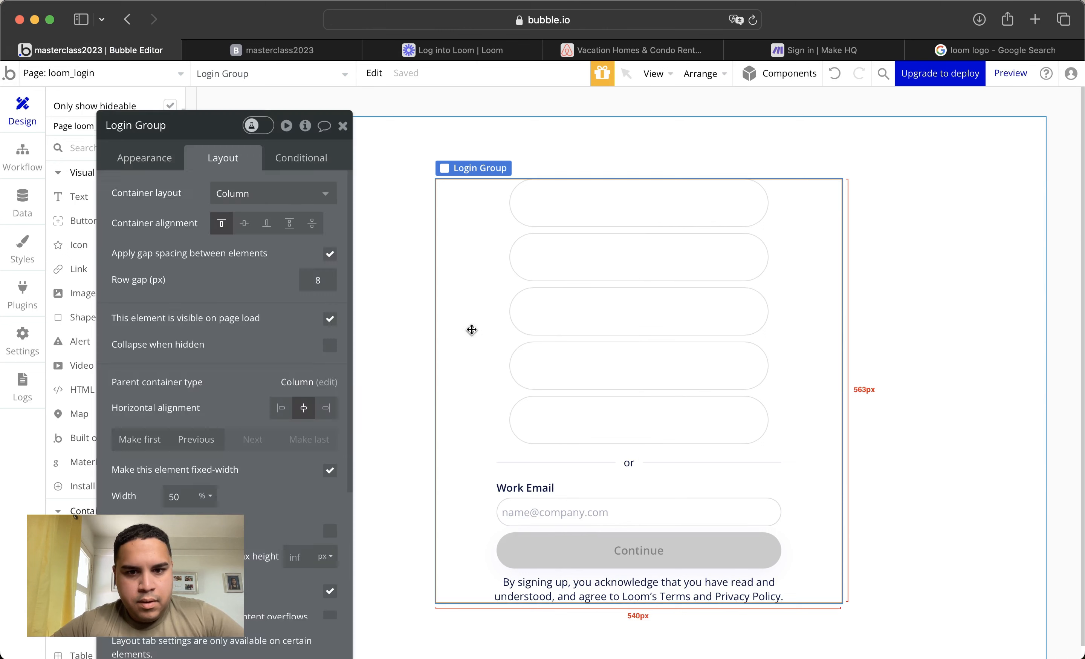
pyautogui.press('Up')
pyautogui.press('Up')
pyautogui.press('Up')
pyautogui.press('Up')
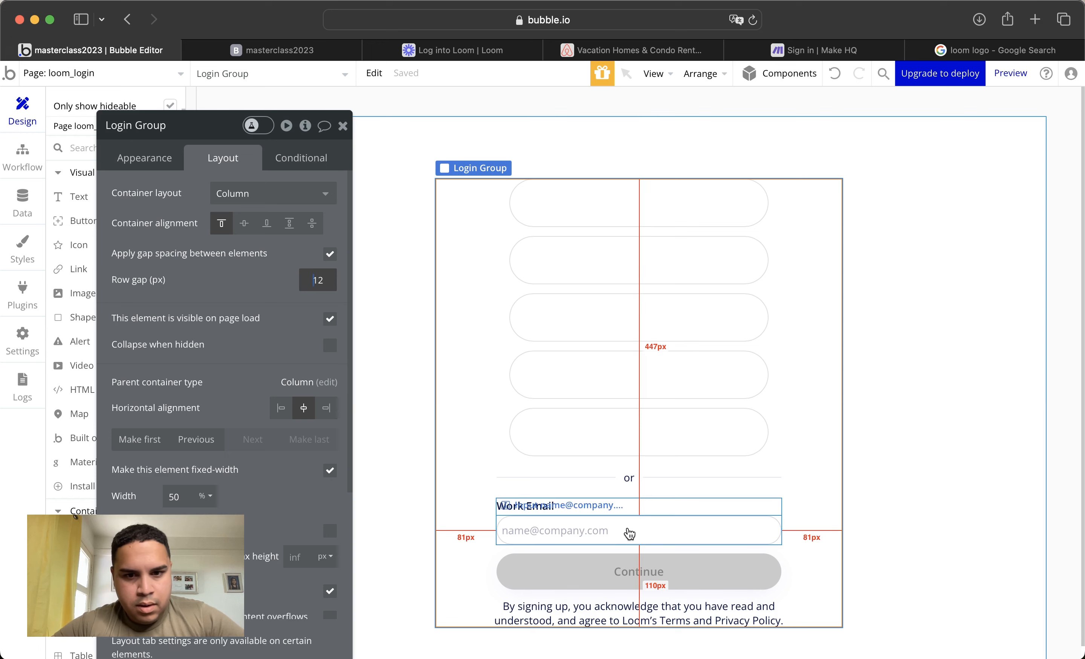
# Group the Work Email field group and the Continue button together in a column container
pyautogui.click(630, 565)
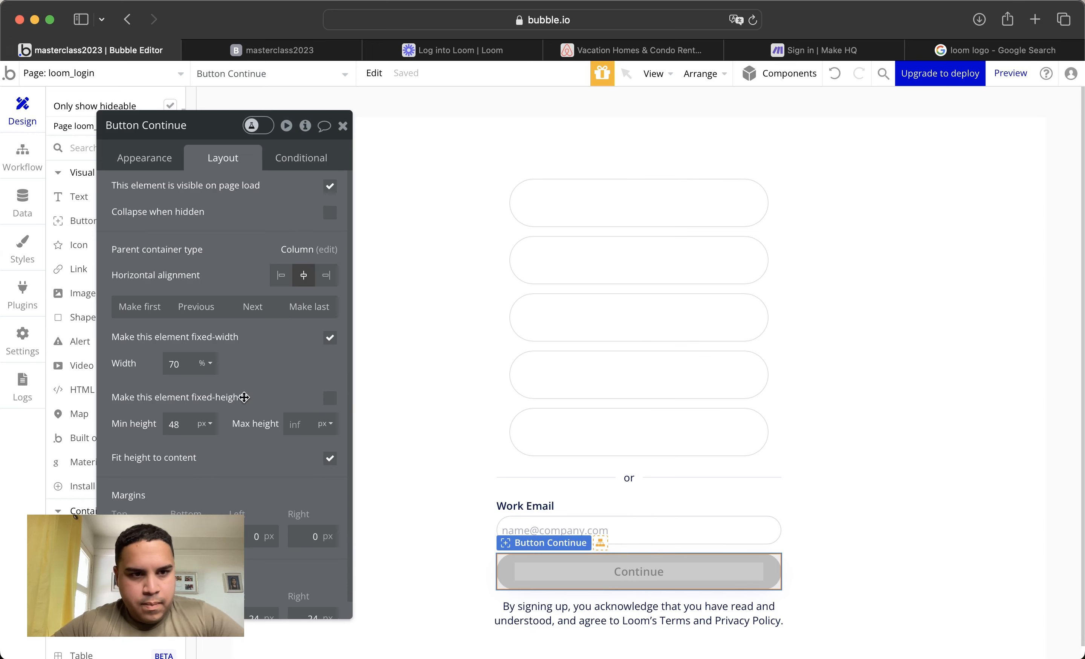
pyautogui.keyDown('shift'); pyautogui.click(765, 506); pyautogui.keyUp('shift')
pyautogui.rightClick(765, 506)
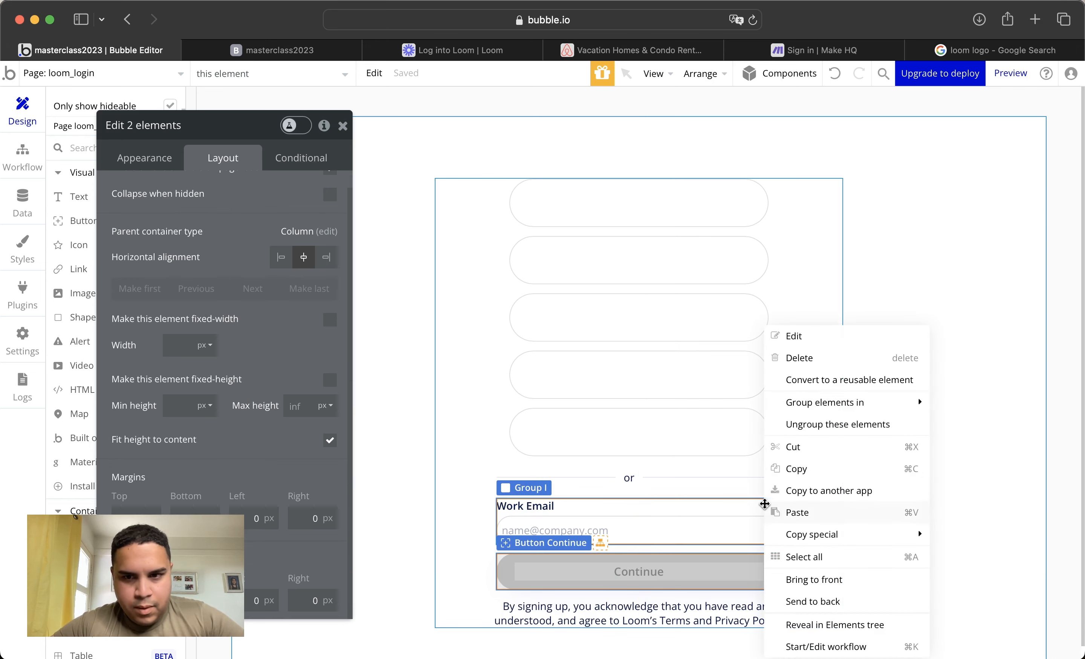
pyautogui.moveTo(871, 402)
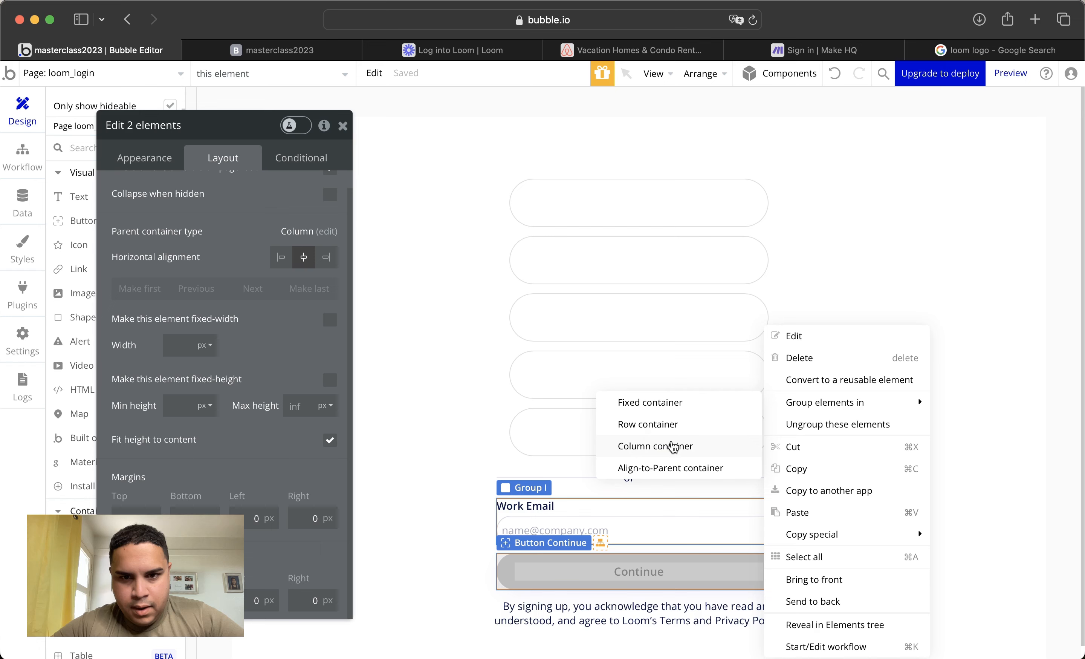
pyautogui.click(673, 447)
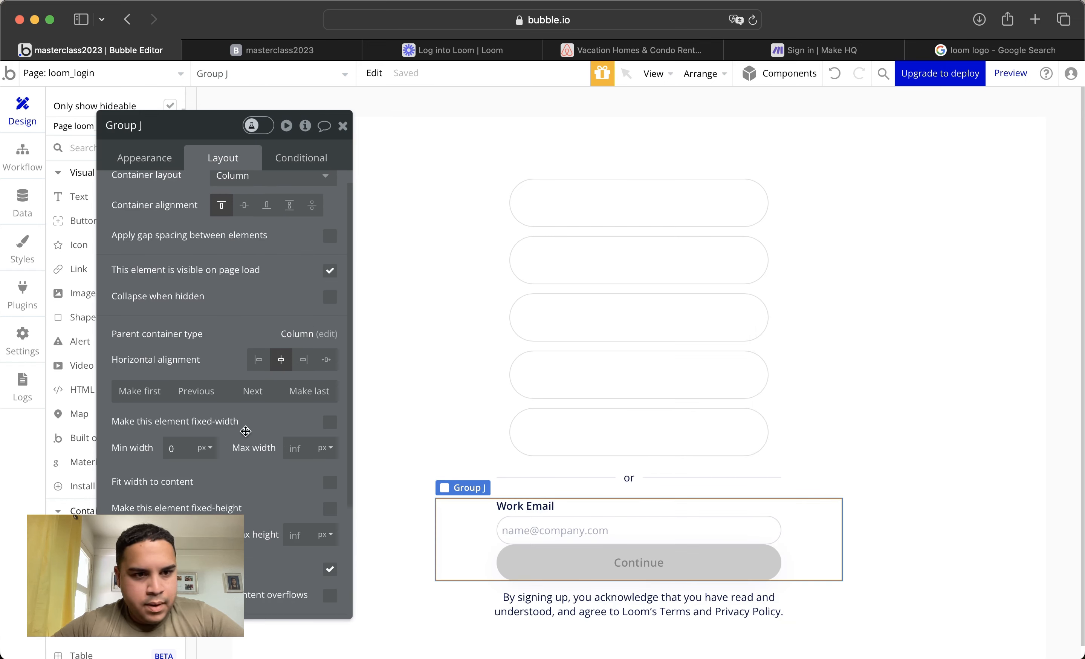
# Apply gap spacing to the new email and Continue container with a row gap of 24 px
pyautogui.click(330, 236)
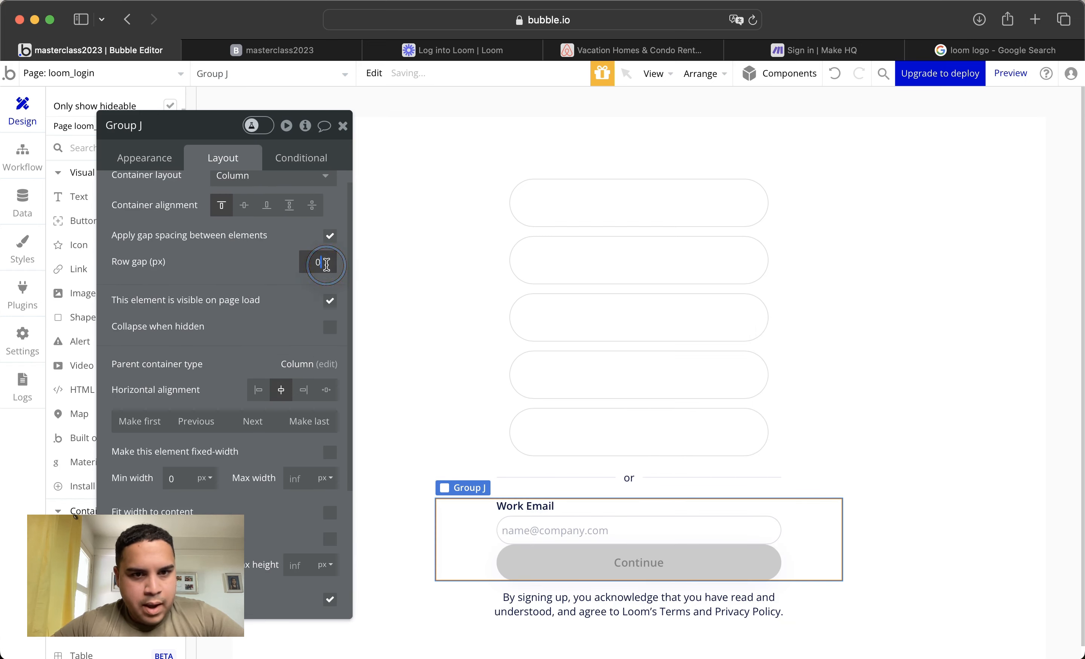
pyautogui.press('BackSpace')
pyautogui.write('9')
pyautogui.press('BackSpace')
pyautogui.write('24')
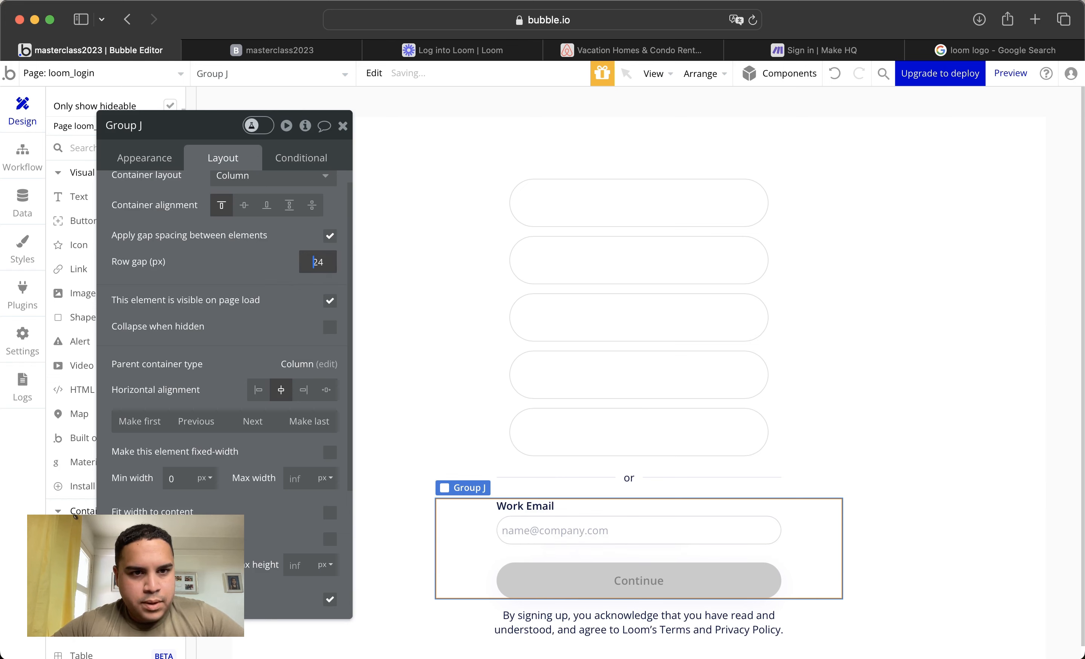
pyautogui.click(922, 462)
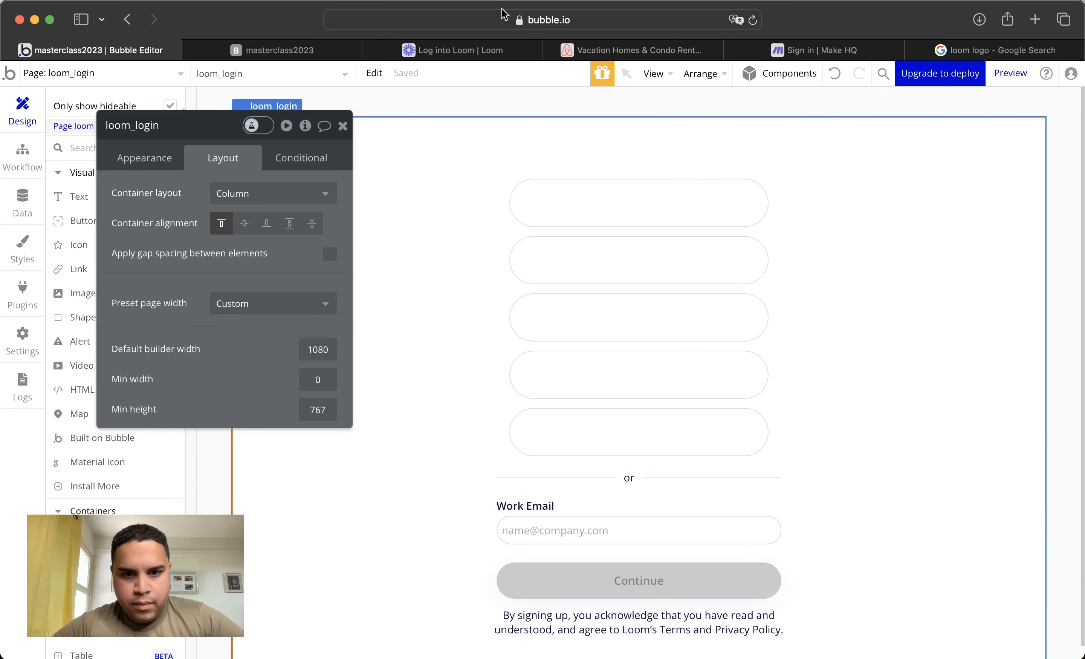
# Review the icons and labels of the sign-in buttons on Loom's original page
pyautogui.click(487, 53)
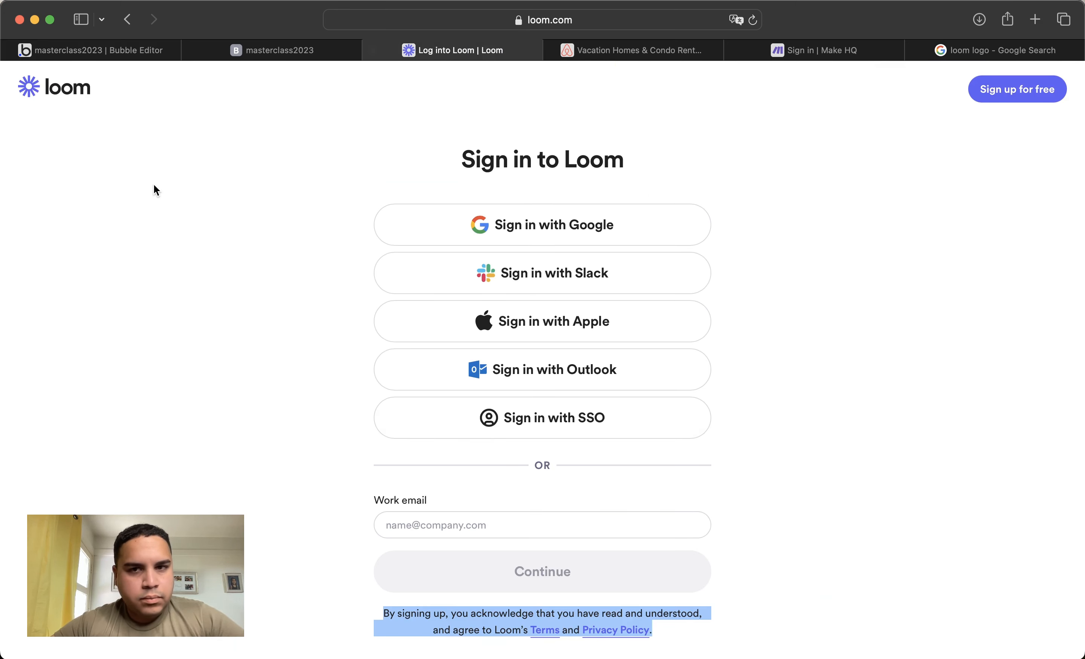
pyautogui.click(1061, 360)
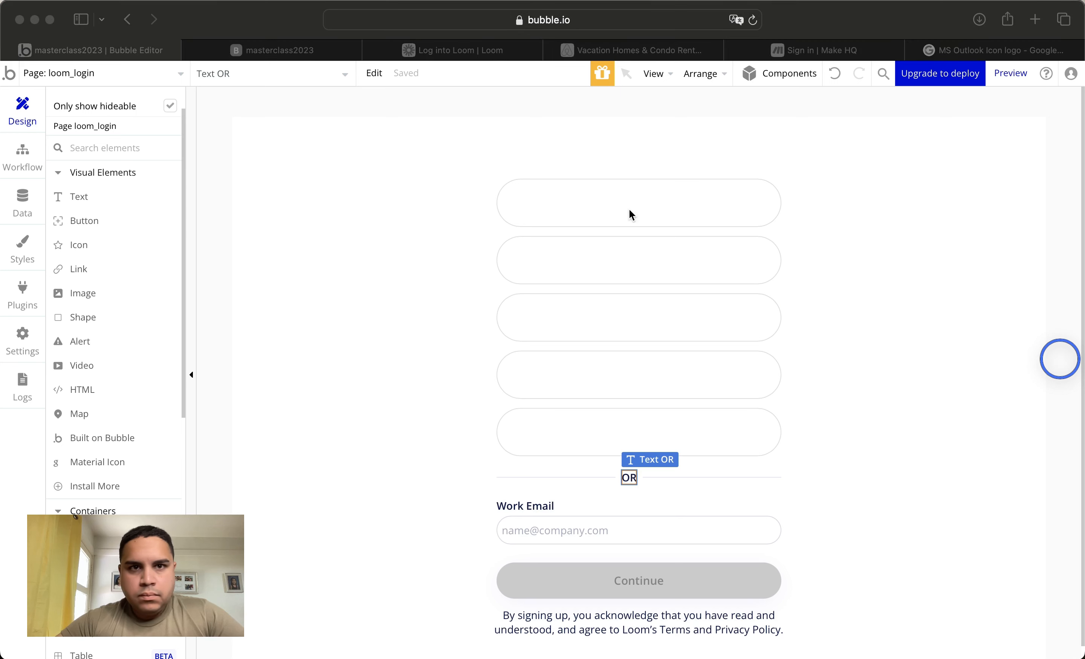
pyautogui.click(395, 245)
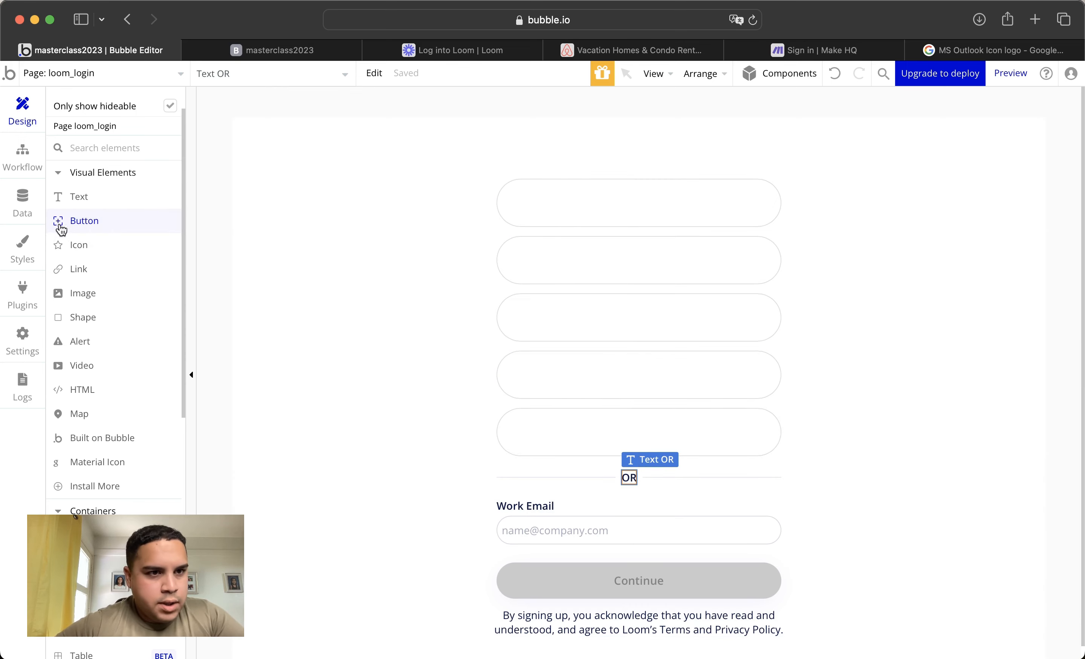
# Add an image about 27 by 28 px inside the first sign-in button and upload the Google icon PNG from Downloads
pyautogui.click(83, 293)
pyautogui.moveTo(555, 195); pyautogui.dragTo(575, 218)
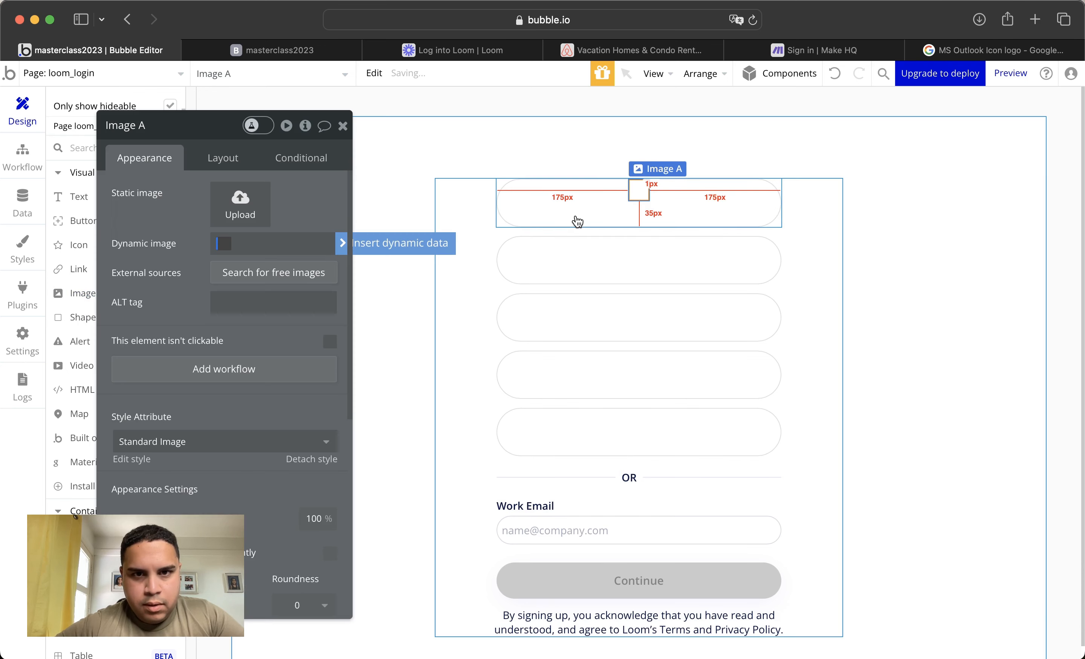
pyautogui.click(185, 215)
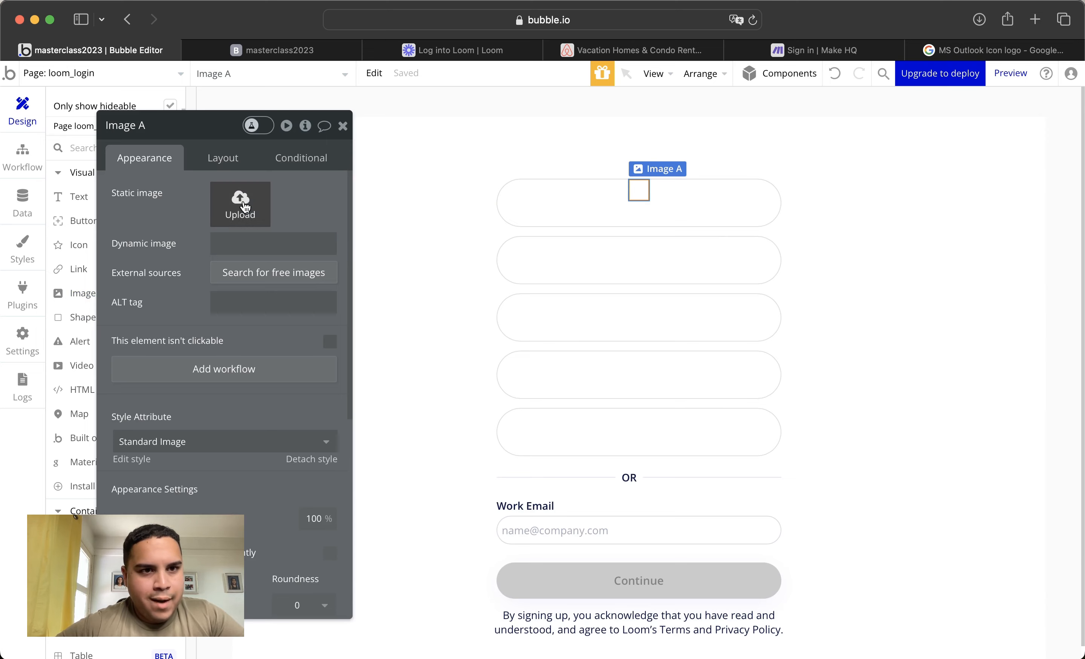
pyautogui.click(251, 207)
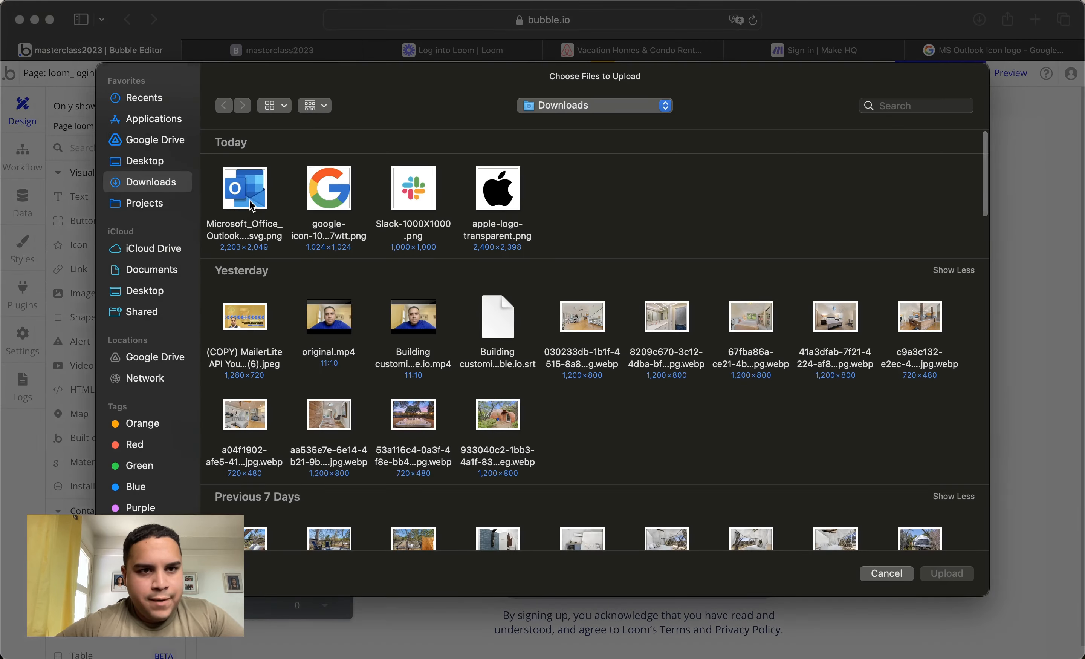
pyautogui.doubleClick(313, 180)
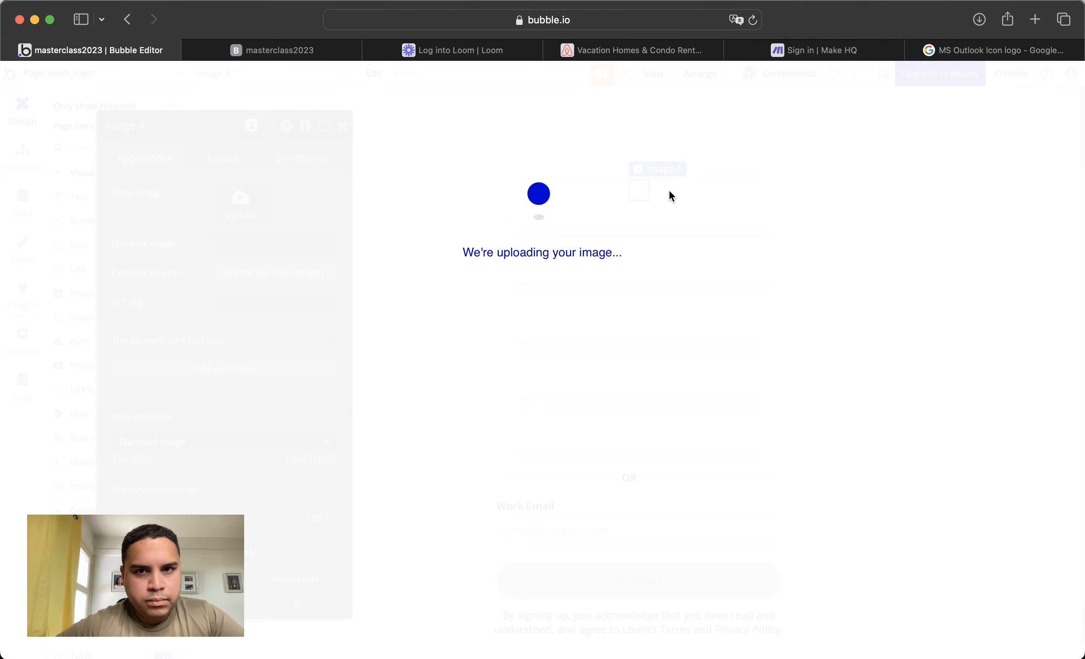
# Delete the four empty button groups between the Google button and the OR divider
pyautogui.click(679, 273)
pyautogui.press('Delete')
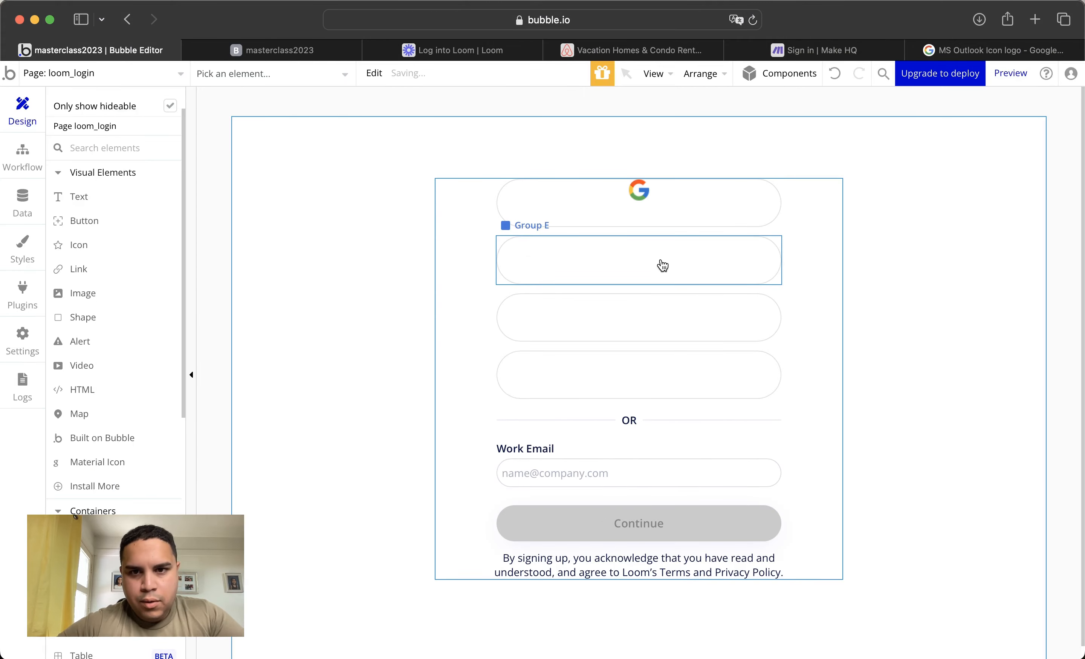
pyautogui.click(661, 264)
pyautogui.press('Delete')
pyautogui.click(659, 260)
pyautogui.press('Delete')
pyautogui.click(639, 259)
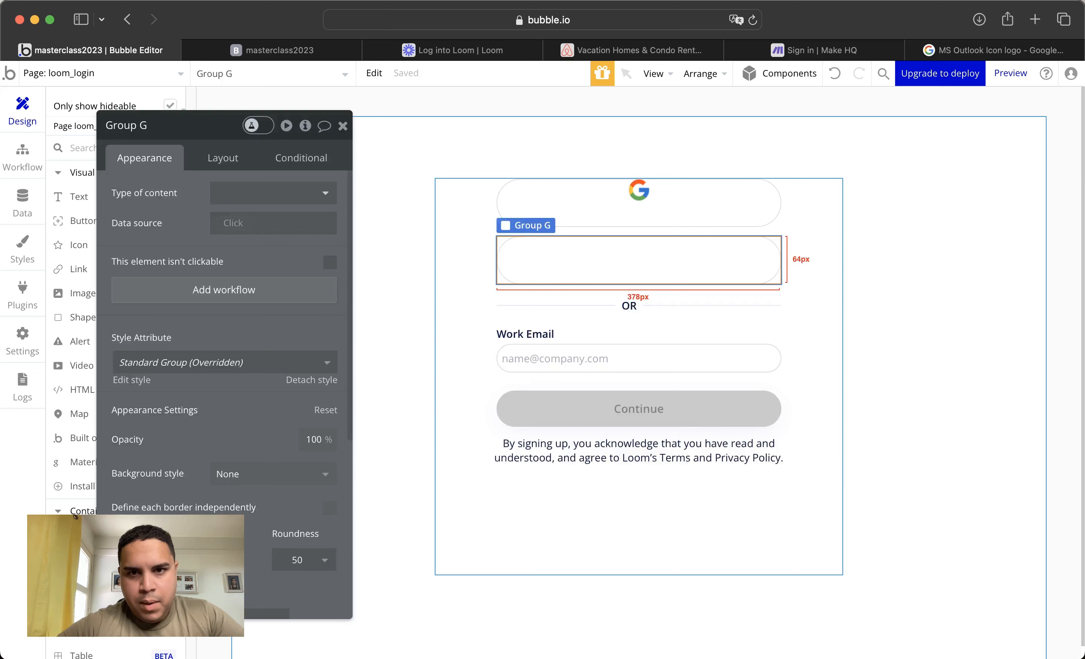
pyautogui.press('Delete')
# Centre the Google icon vertically within its button
pyautogui.click(638, 190)
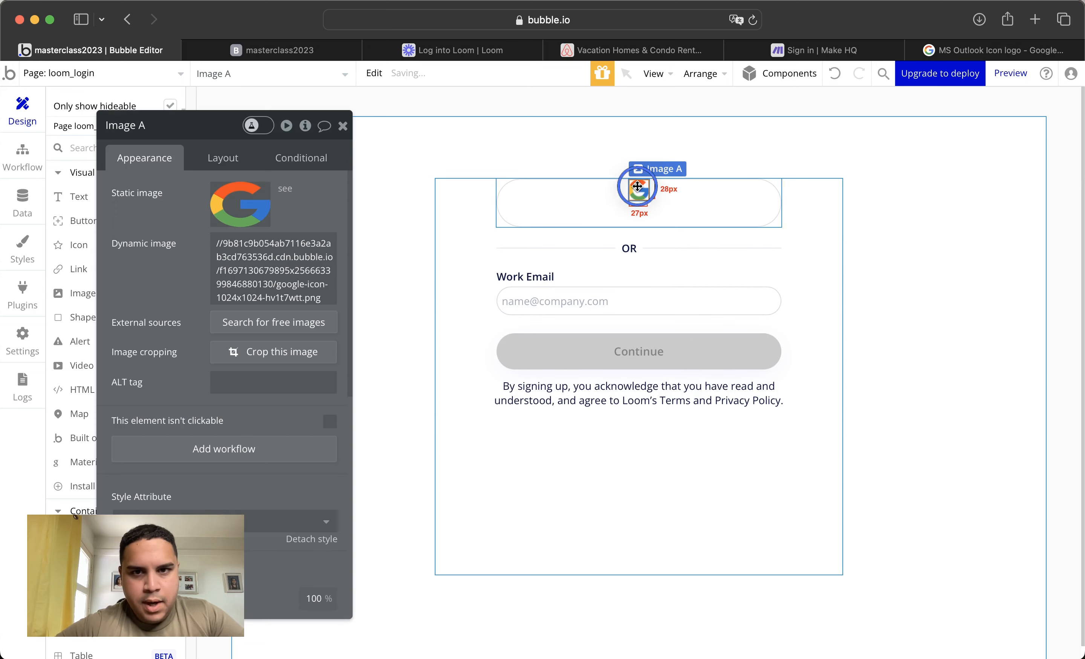
pyautogui.click(220, 157)
pyautogui.click(281, 275)
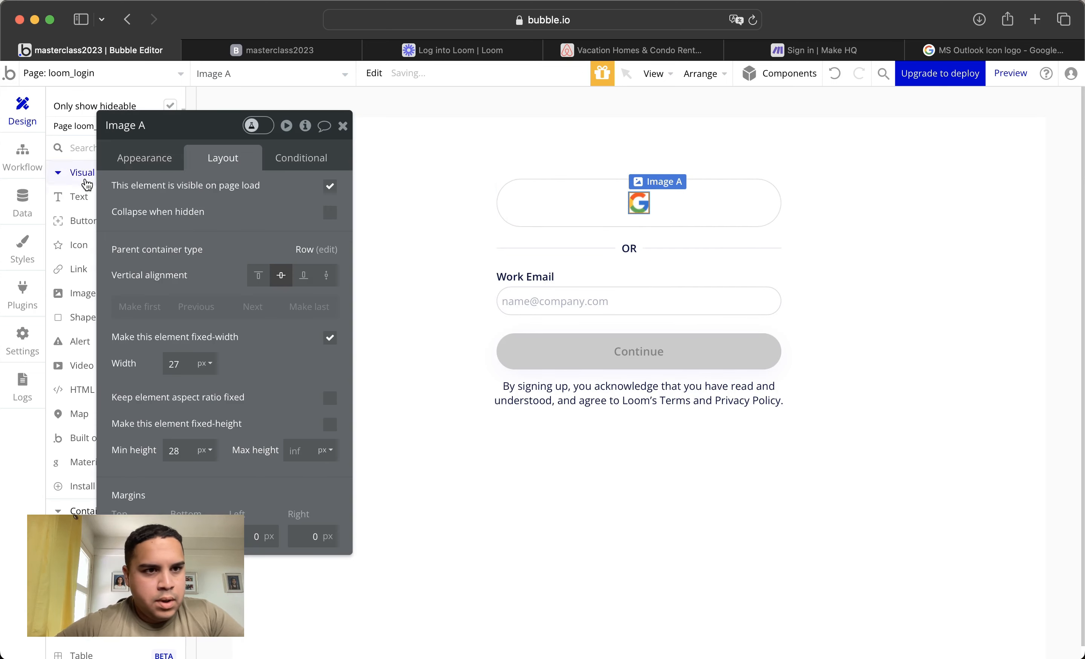
# Add a text element about 126 px wide after the Google icon, reading "Sign In with Google"
pyautogui.click(78, 197)
pyautogui.moveTo(668, 192); pyautogui.dragTo(768, 218)
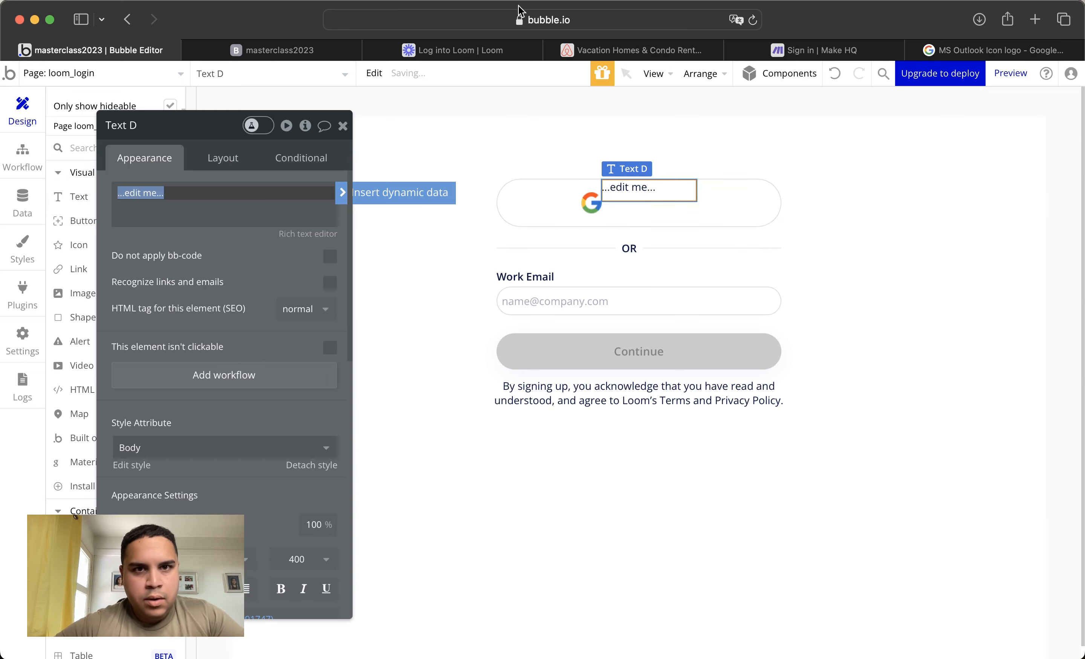
pyautogui.click(449, 52)
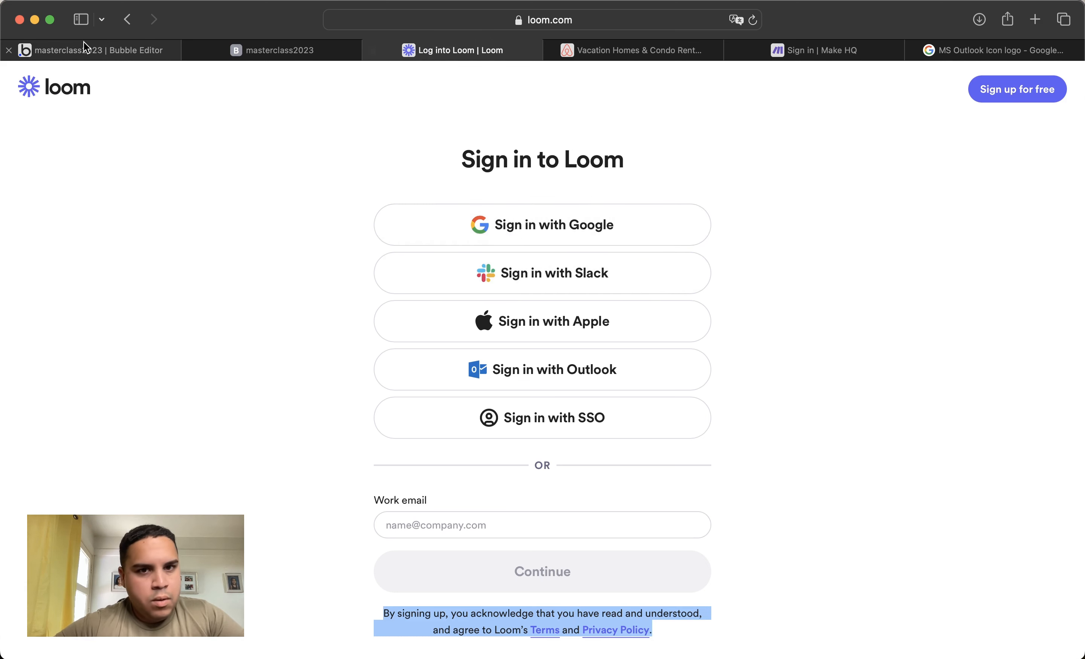
pyautogui.click(95, 55)
pyautogui.tripleClick(249, 204)
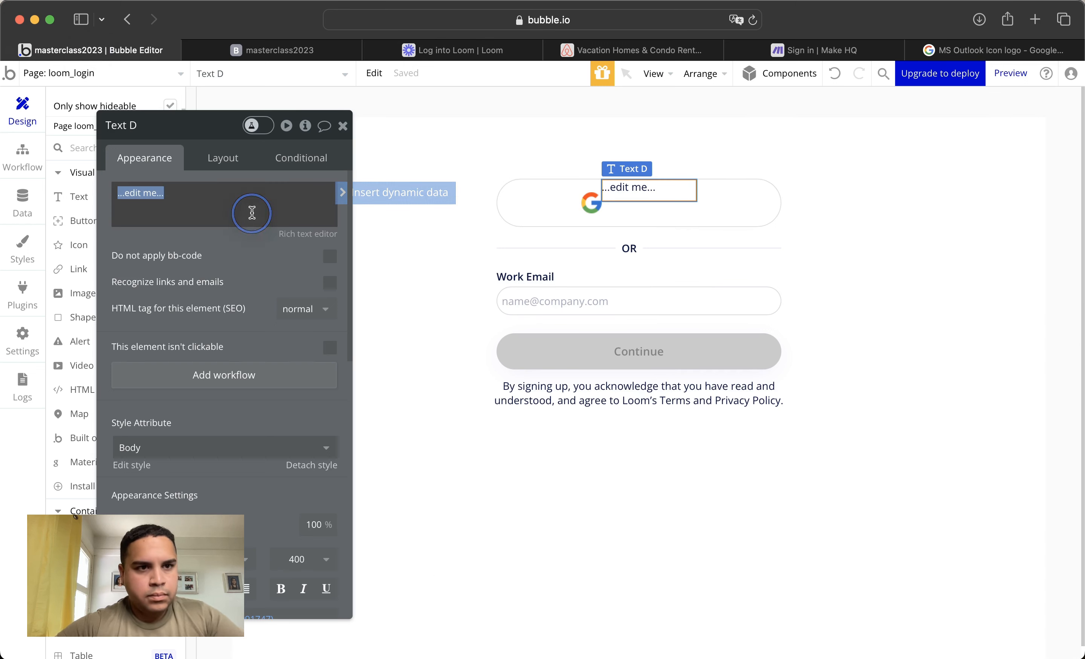
pyautogui.write('Sign In with Google')
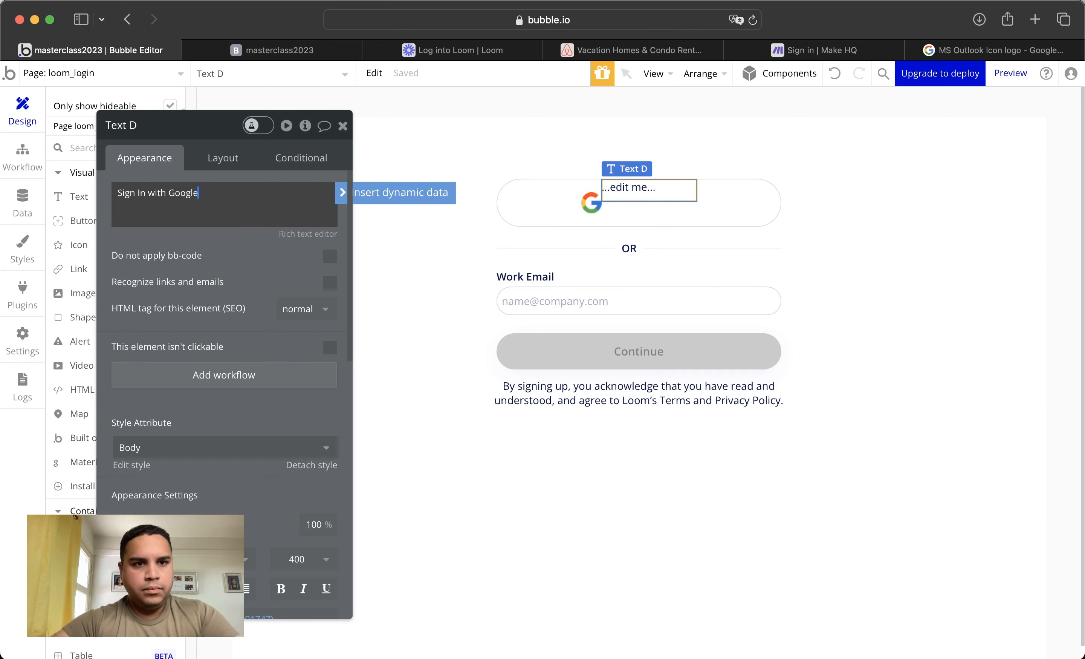
# Set the "Sign In with Google" text's minimum height to 0 px and centre it vertically in the button
pyautogui.click(222, 157)
pyautogui.press('BackSpace')
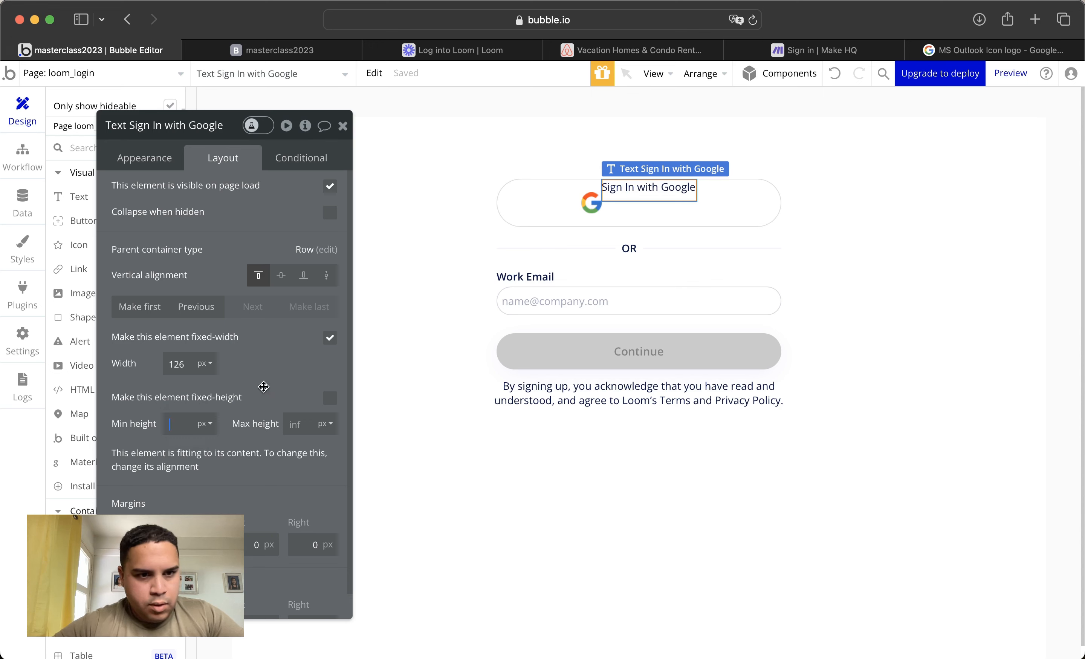
pyautogui.click(283, 278)
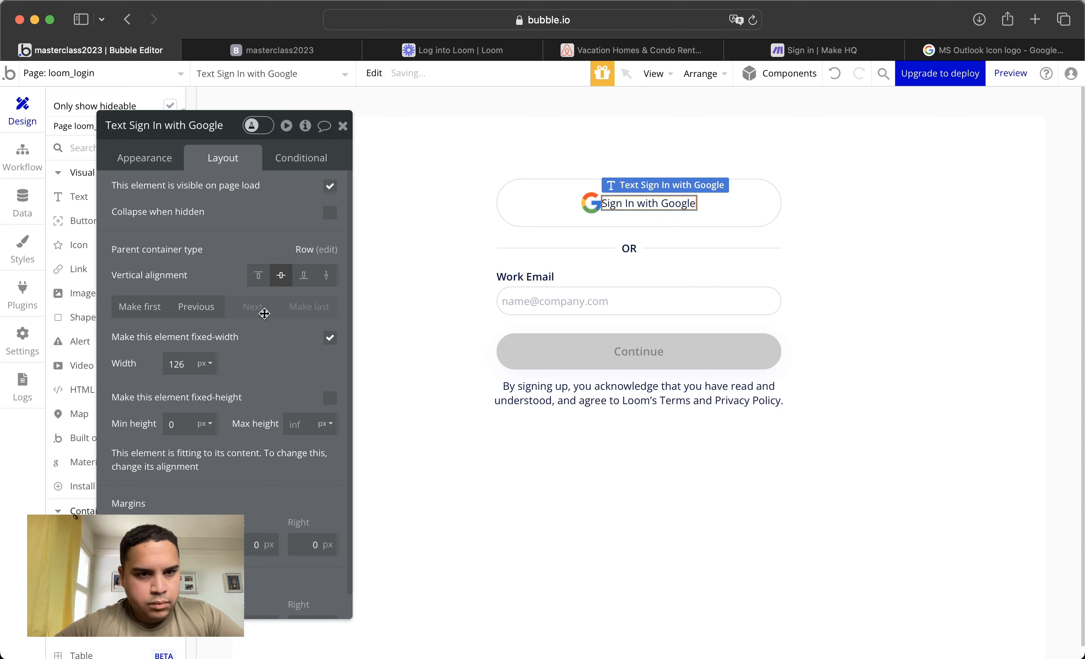
pyautogui.click(151, 164)
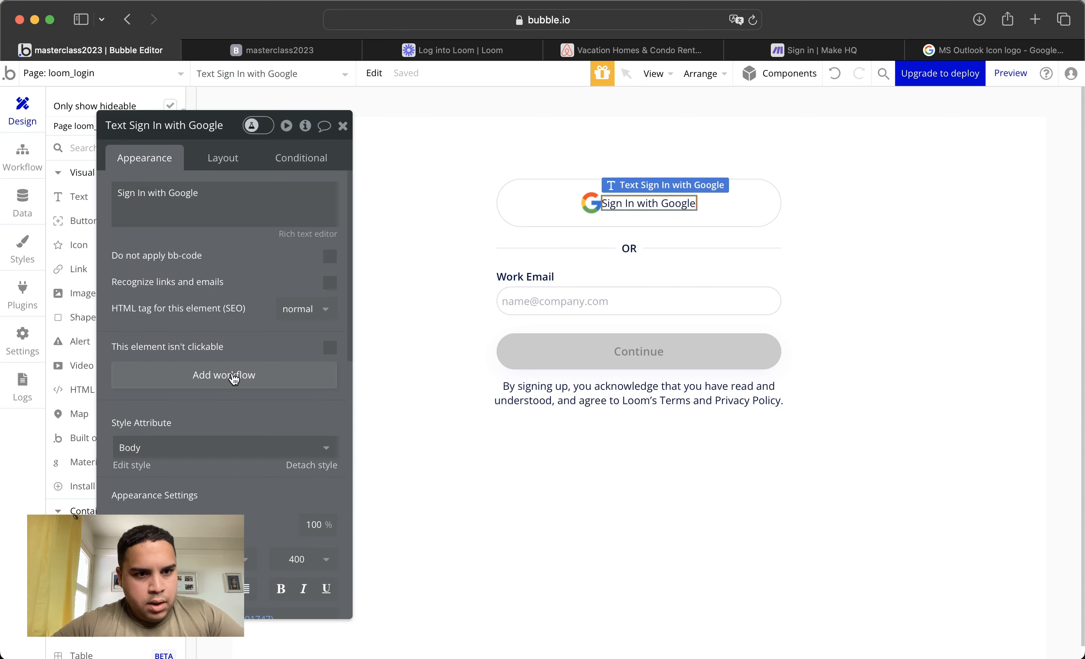
# Set the "Sign In with Google" text's font size to 16 px
pyautogui.scroll(-5, 232, 378)
pyautogui.press('Return')
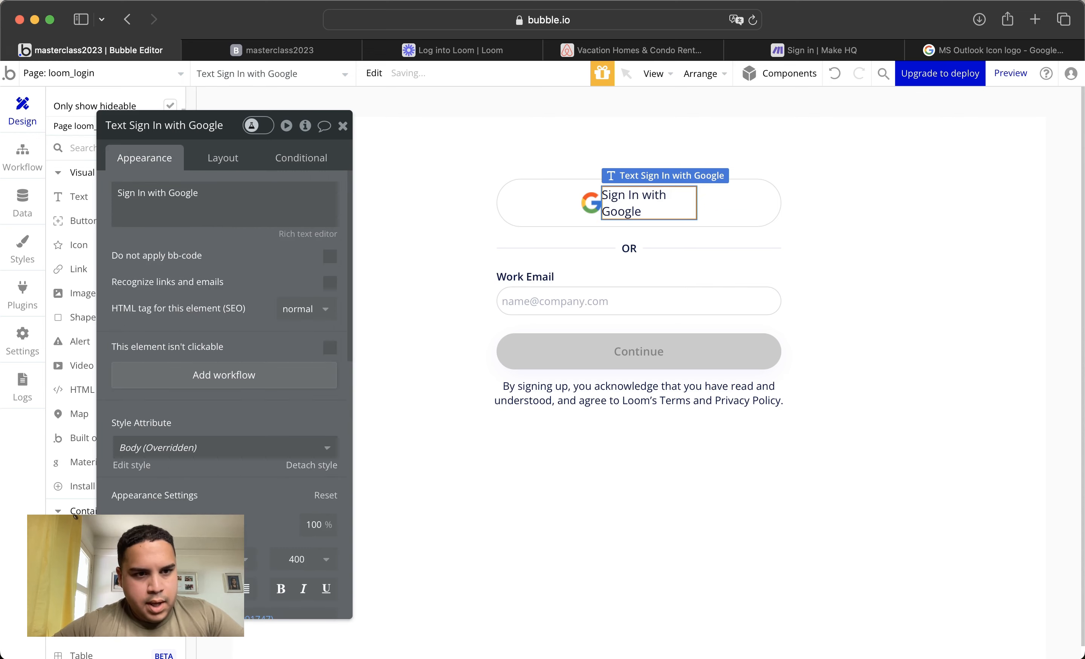
pyautogui.scroll(-5, 223, 266)
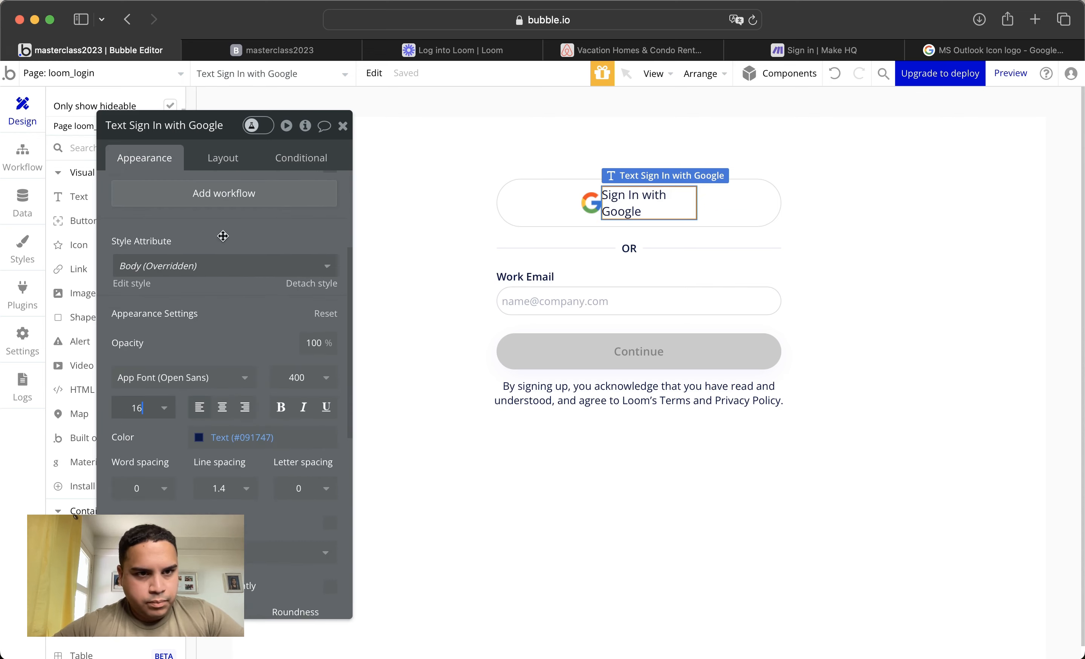
# Remove the "Sign In with Google" text's fixed width, set its minimum width to 0 px and fit its width to content
pyautogui.click(231, 168)
pyautogui.click(332, 309)
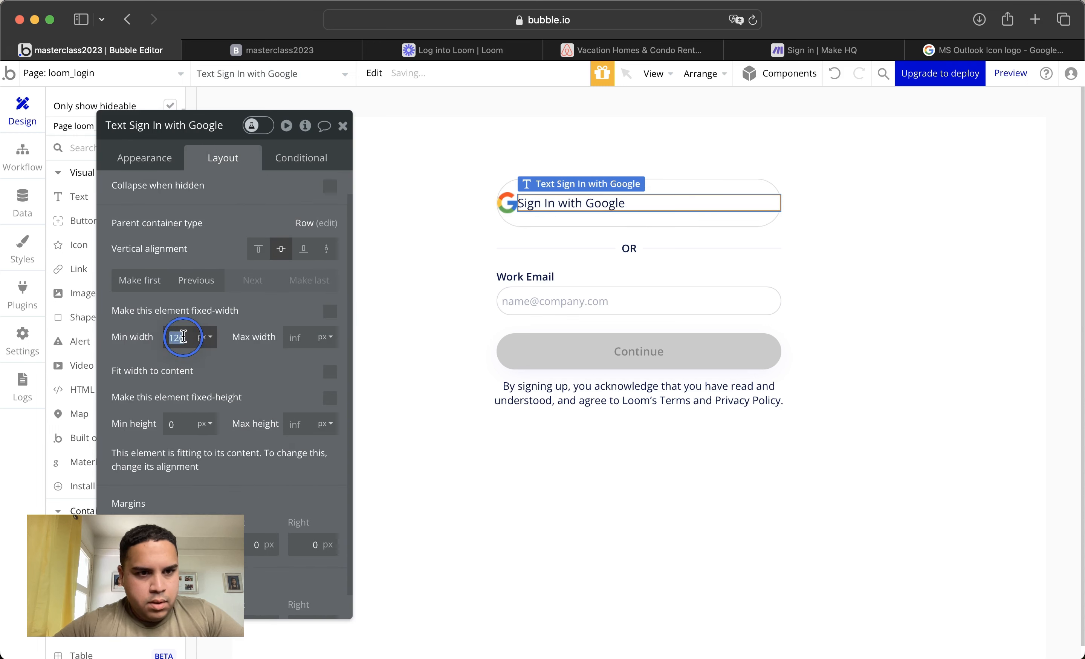
pyautogui.press('BackSpace')
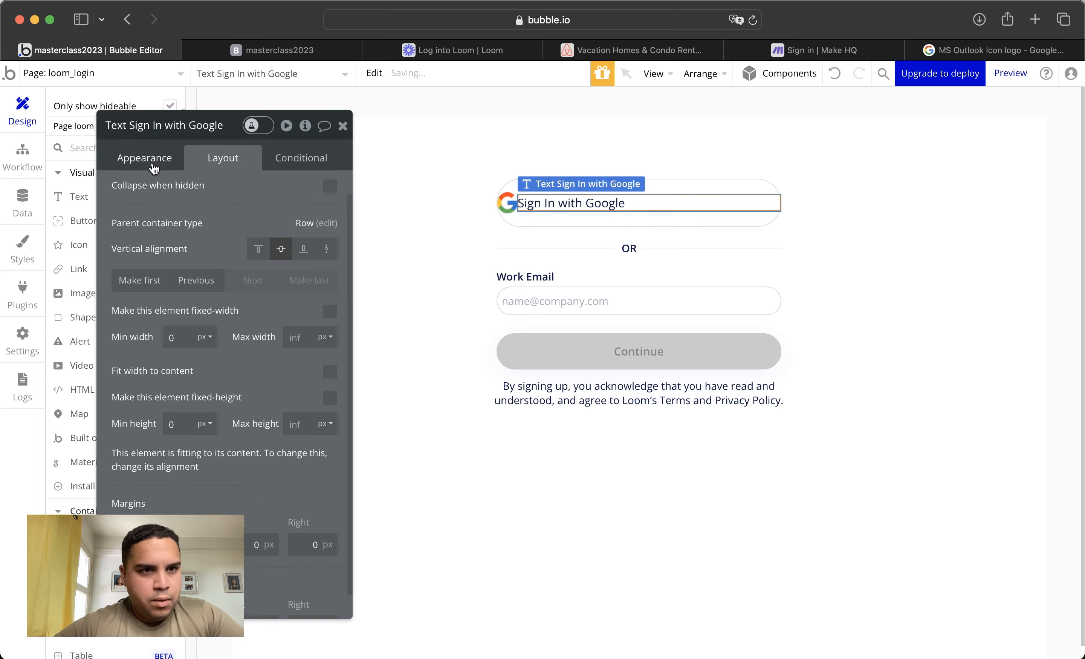
pyautogui.click(142, 163)
pyautogui.scroll(-5, 236, 396)
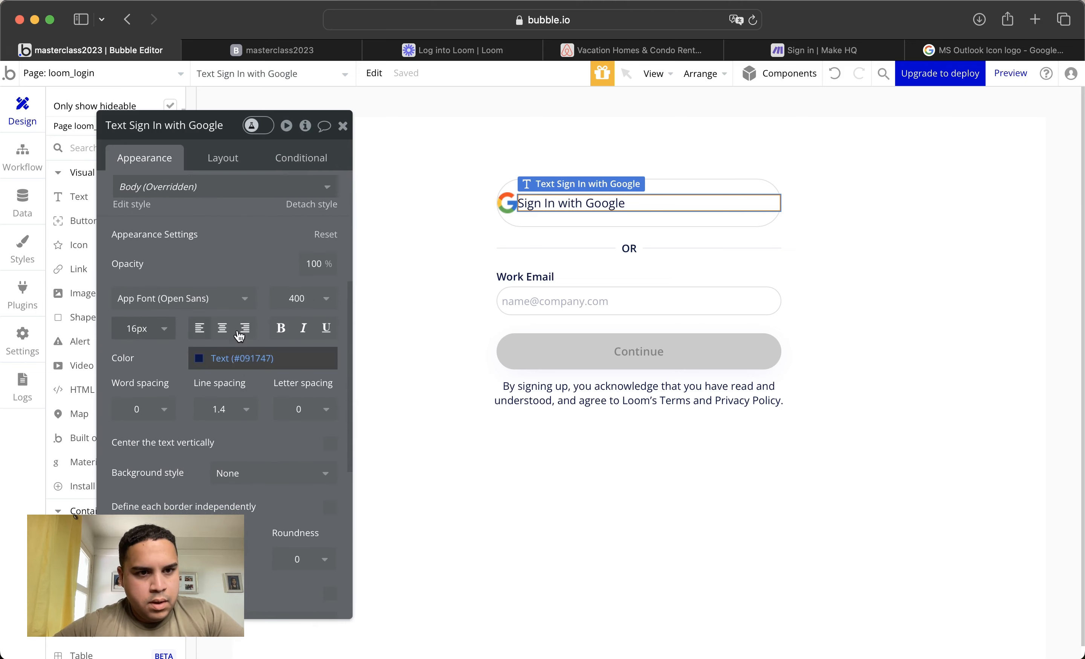
pyautogui.click(230, 153)
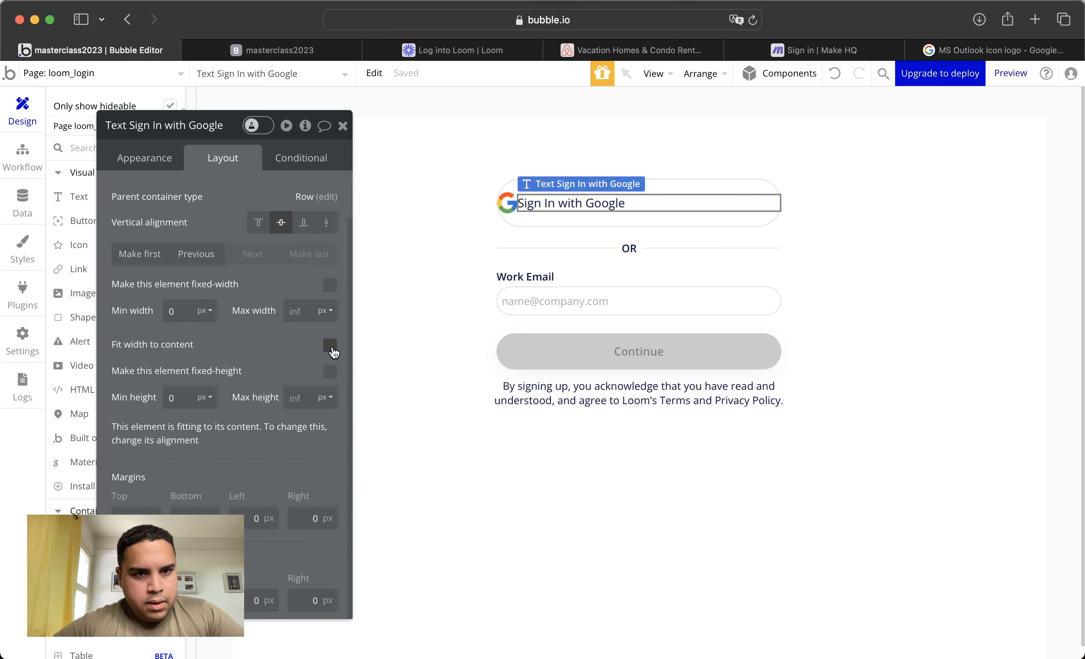
pyautogui.click(330, 344)
# Make the "Sign In with Google" text bold
pyautogui.click(147, 159)
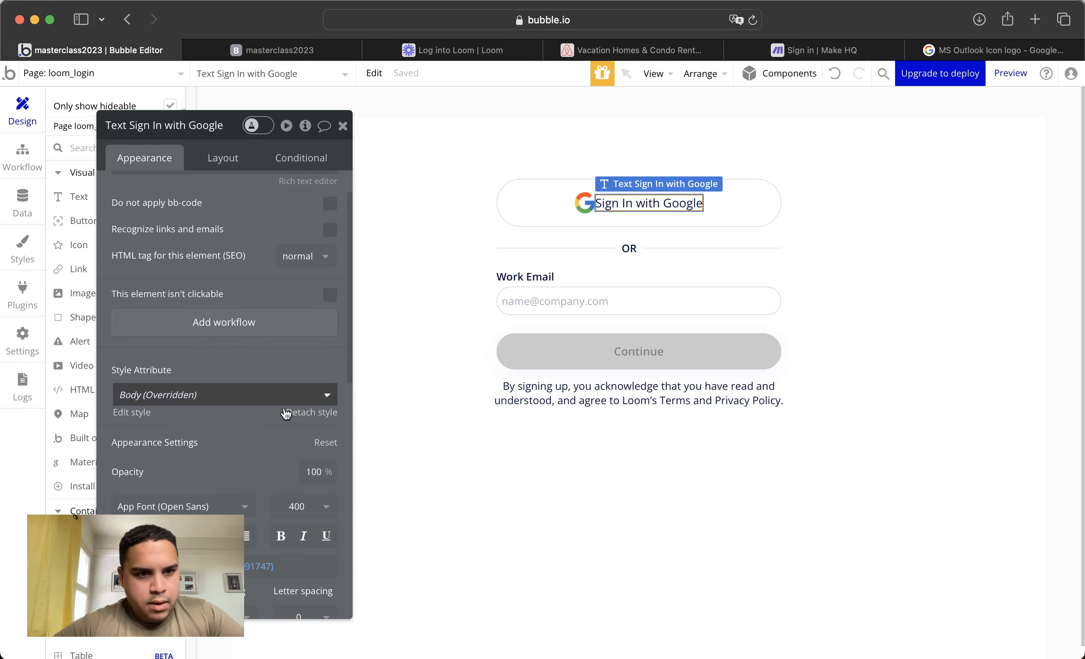
pyautogui.scroll(-3, 266, 421)
pyautogui.click(281, 427)
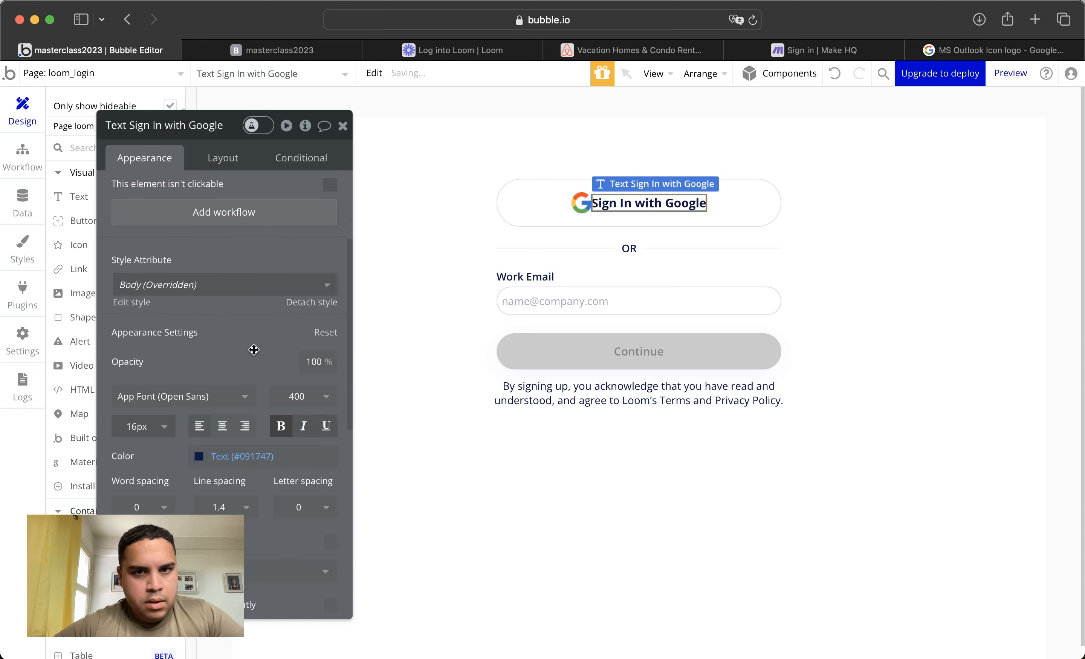
# Enable gap spacing on the Google button group with an 8 px column gap between icon and text
pyautogui.click(532, 209)
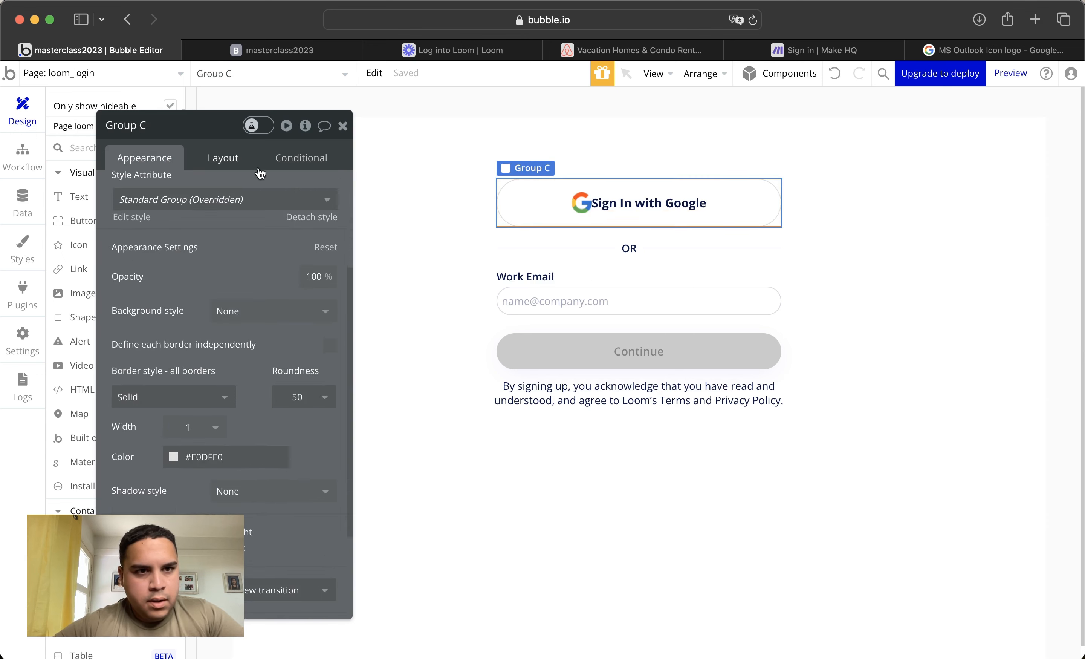
pyautogui.click(224, 151)
pyautogui.scroll(3, 318, 205)
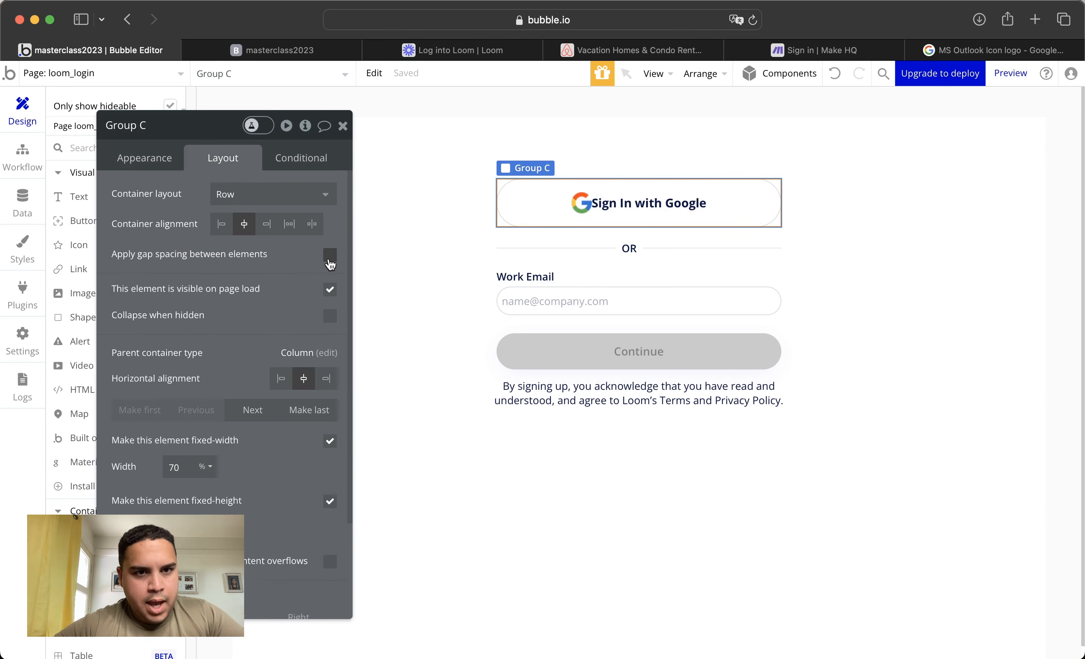
pyautogui.click(329, 254)
pyautogui.click(334, 310)
pyautogui.write('8')
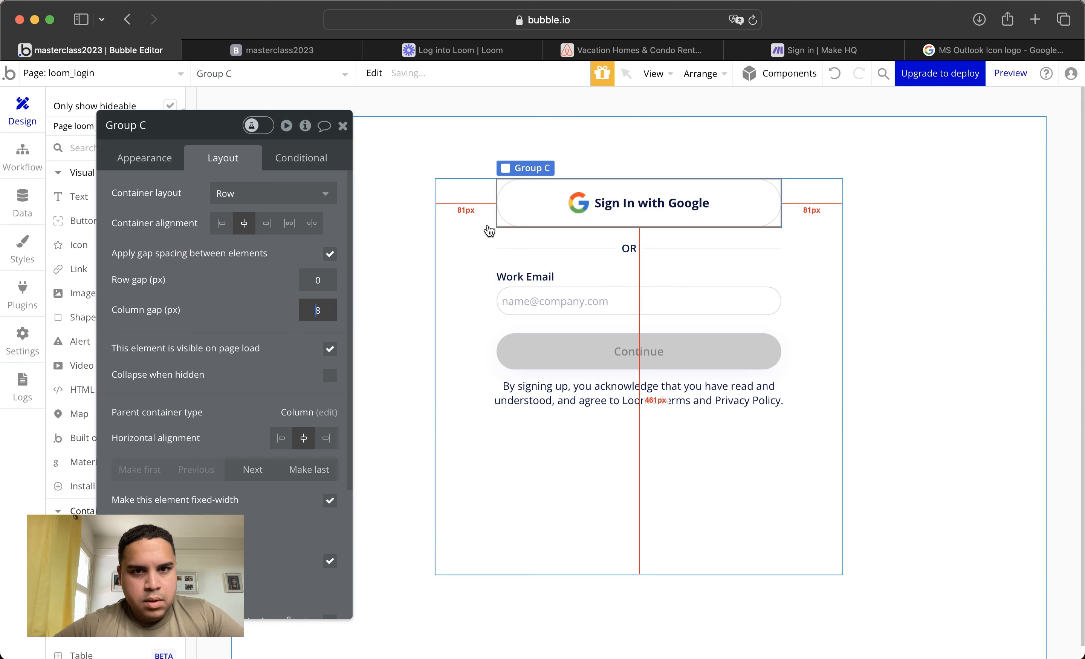
# Check the button list on the Loom sign-in page, copy the Google button group and place the duplicate first in the column
pyautogui.click(537, 202)
pyautogui.click(488, 55)
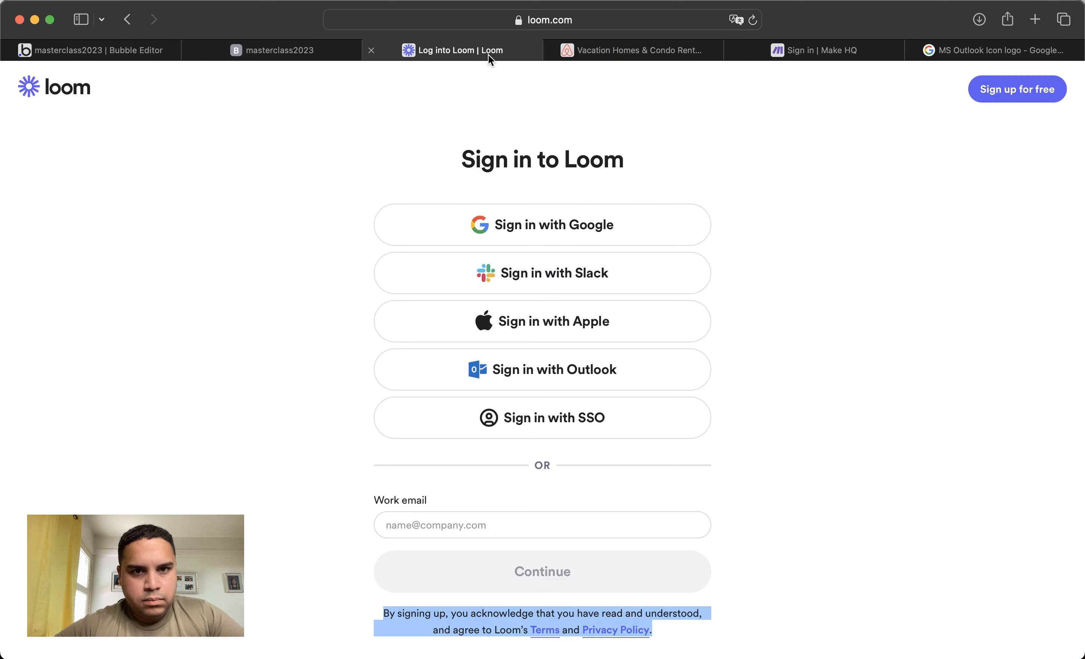
pyautogui.click(108, 50)
pyautogui.click(522, 191)
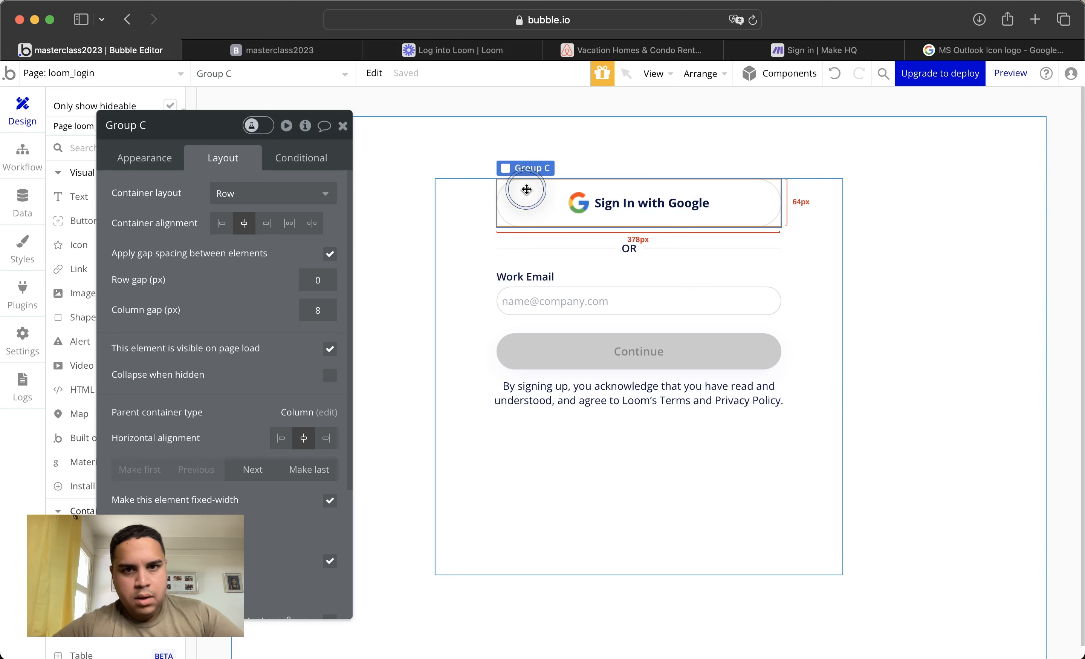
pyautogui.click(468, 246)
pyautogui.press('super+v')
pyautogui.click(460, 280)
pyautogui.click(538, 442)
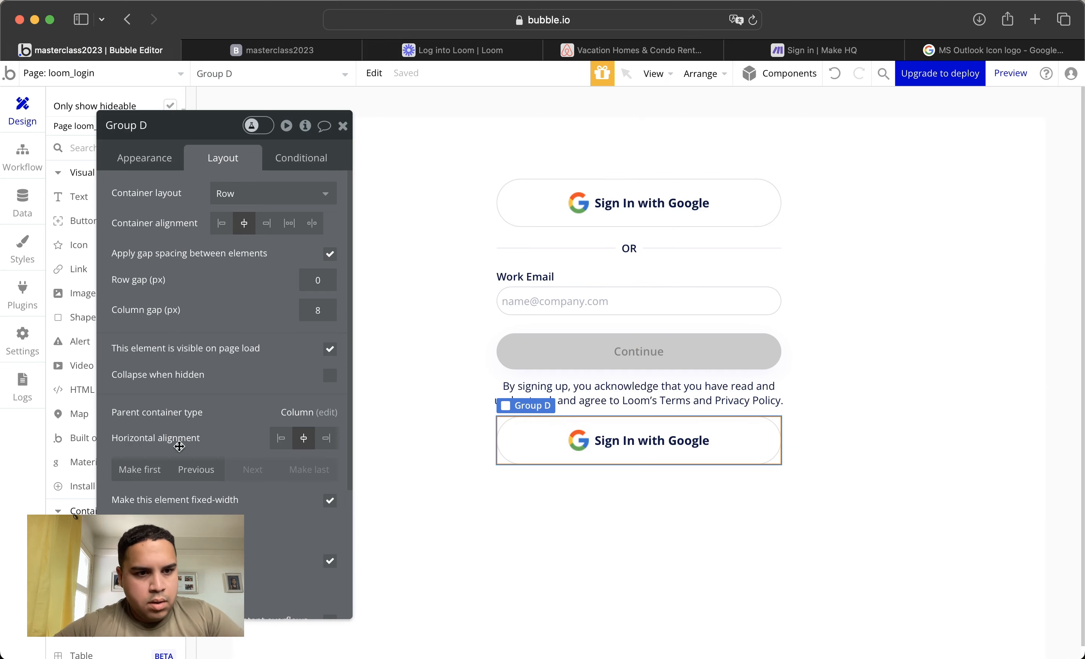
pyautogui.click(140, 469)
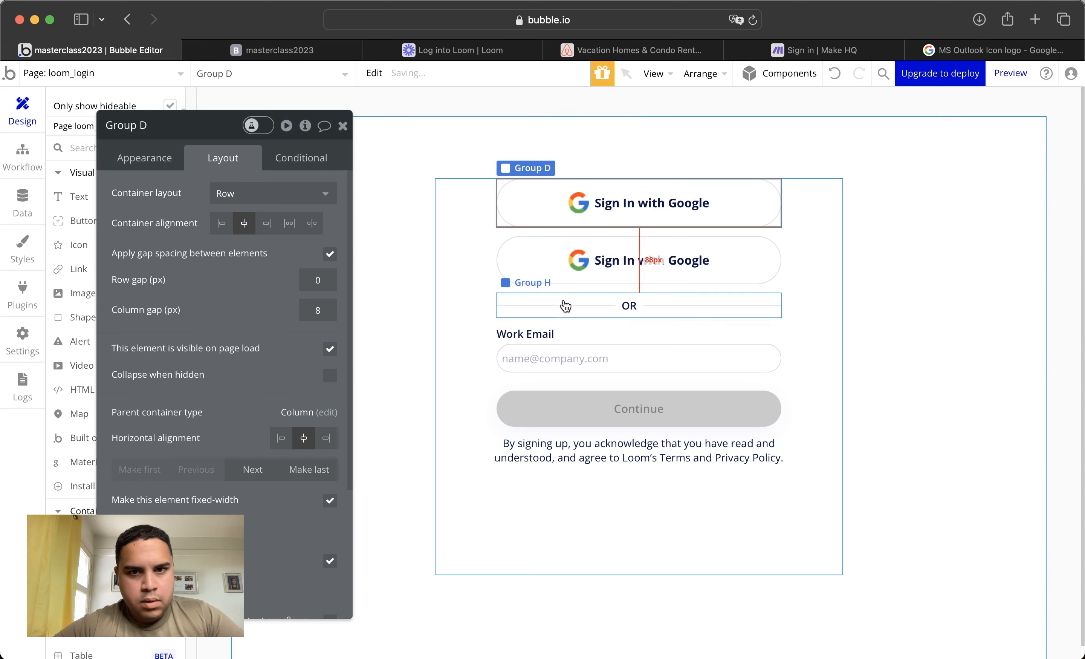
# Paste three more copies of the Google button group into Login Group
pyautogui.click(475, 231)
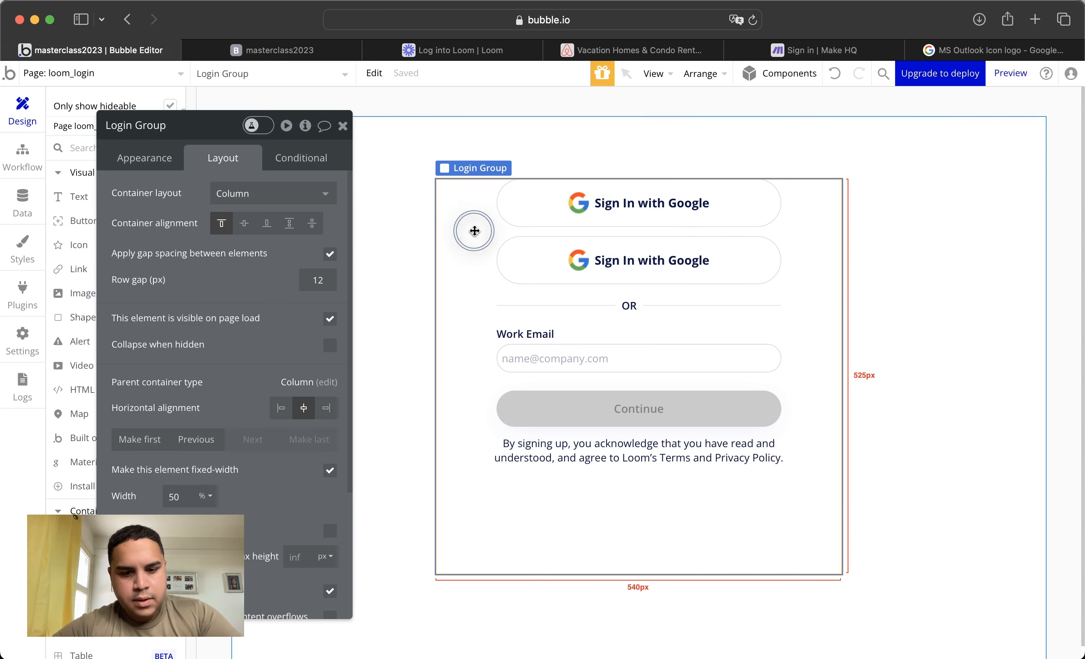
pyautogui.hotkey('ctrl', 'v')
pyautogui.click(475, 231)
pyautogui.hotkey('ctrl', 'v')
pyautogui.click(474, 231)
pyautogui.hotkey('ctrl', 'v')
# Move the three pasted button groups below the terms text to the beginning of the Login Group column
pyautogui.click(513, 498)
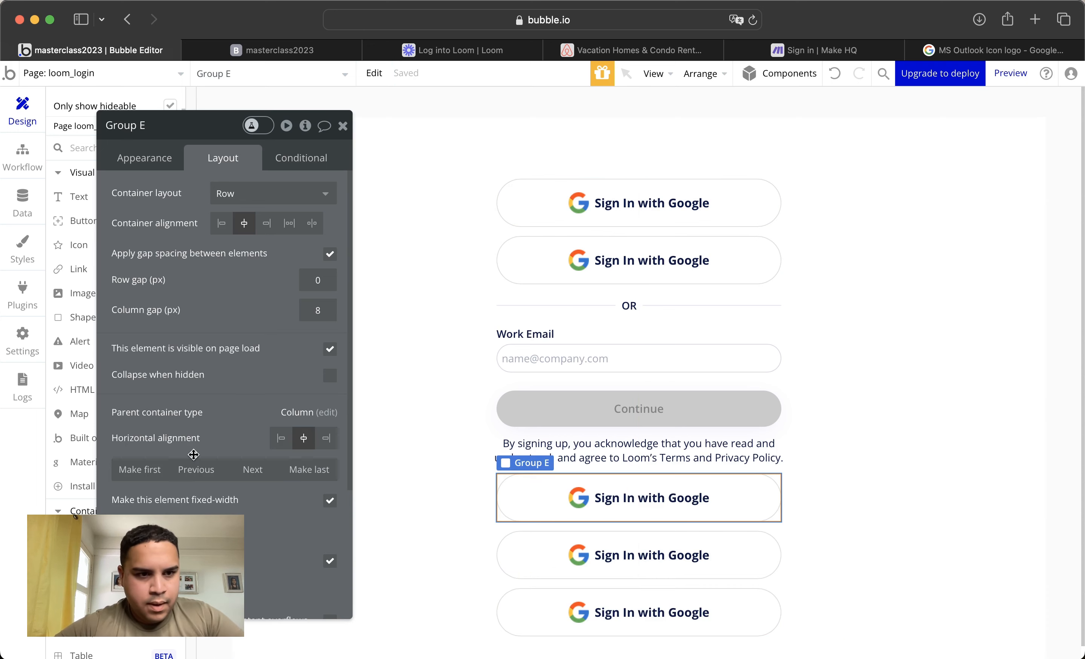
pyautogui.click(140, 469)
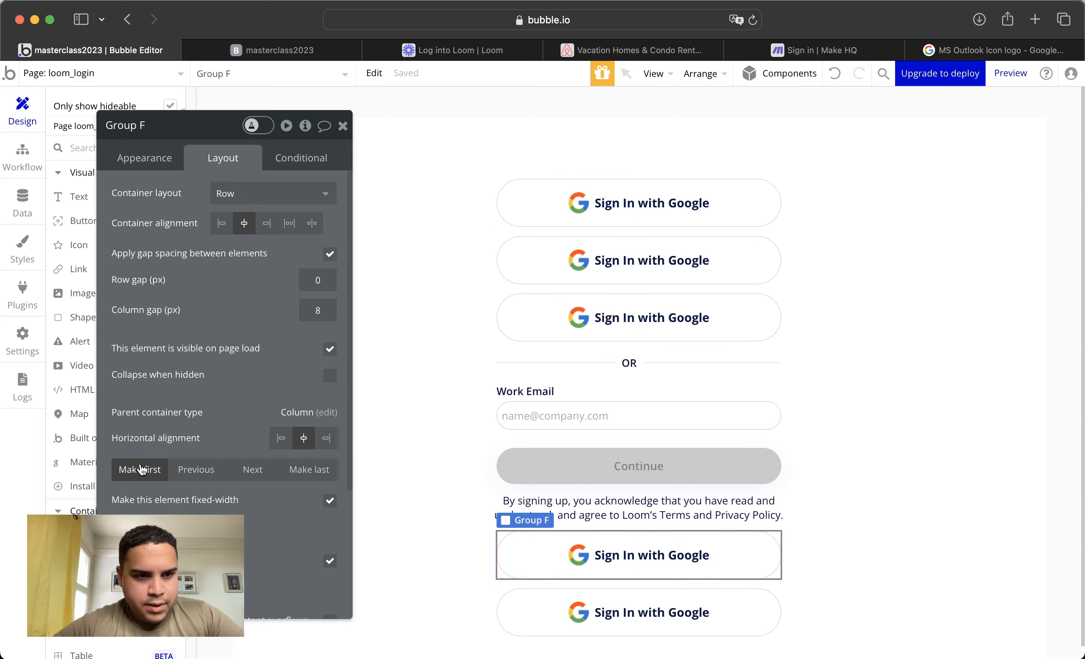
pyautogui.click(140, 469)
pyautogui.click(137, 471)
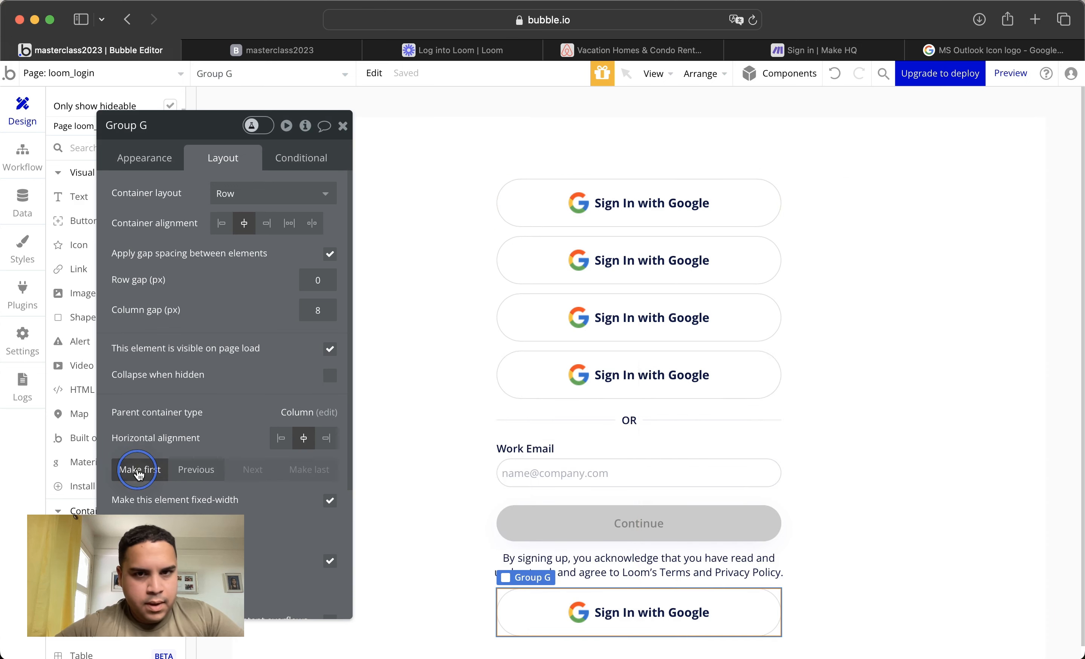
# Replace the second button's icon with the image Slack-1000X1000.png
pyautogui.click(578, 260)
pyautogui.click(238, 208)
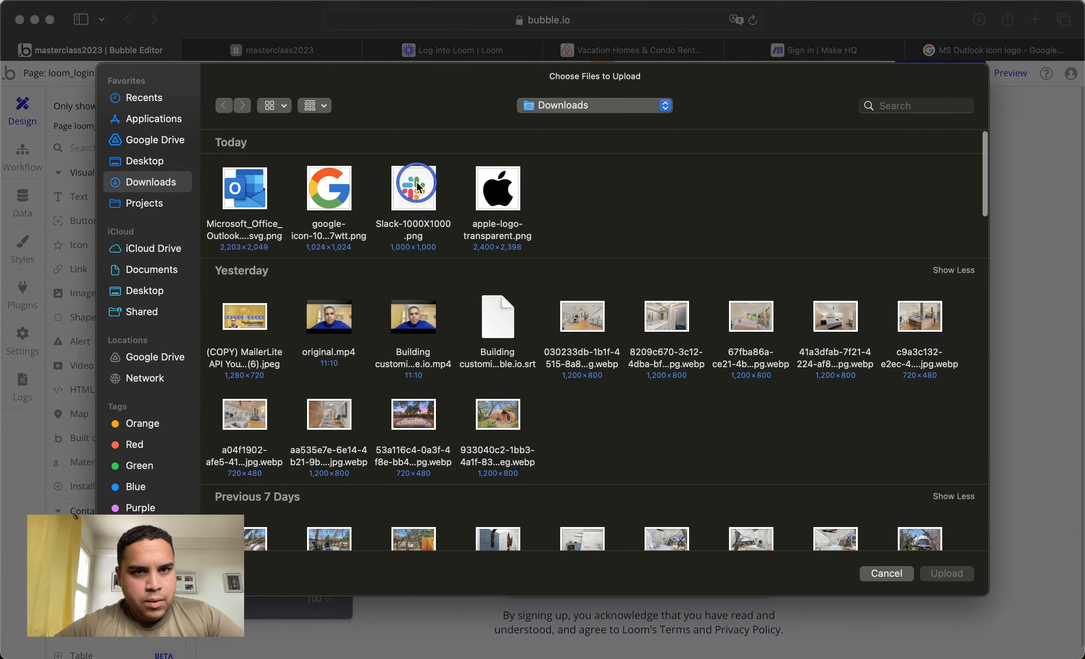
pyautogui.doubleClick(420, 188)
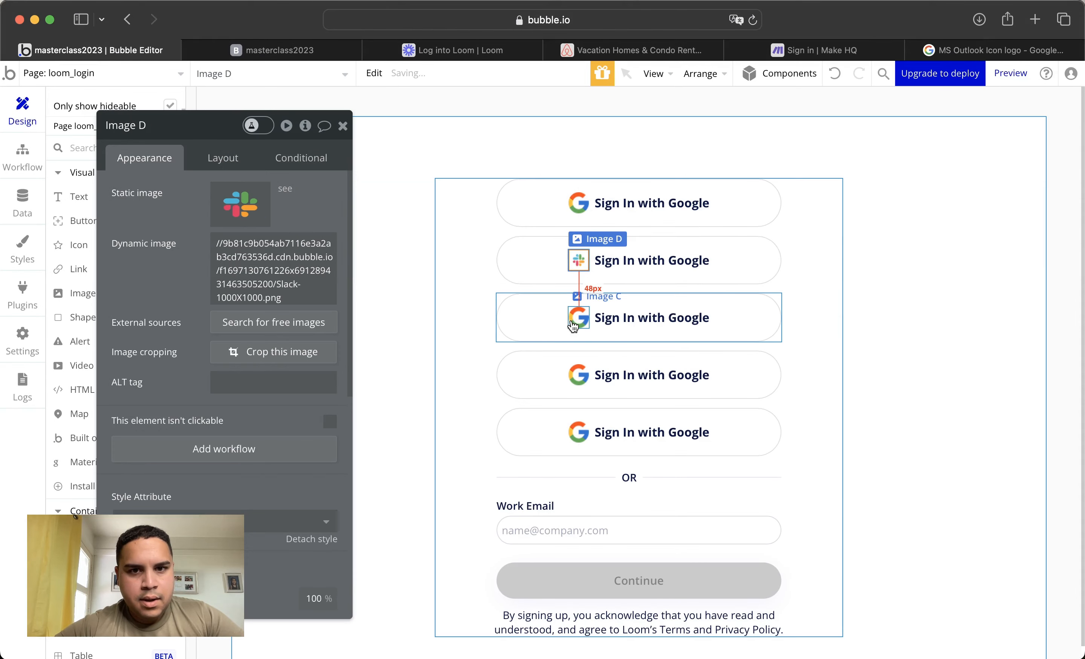
# Check the button order on the Loom page and replace the third button's icon with apple-logo-transparent.png
pyautogui.click(572, 326)
pyautogui.click(445, 52)
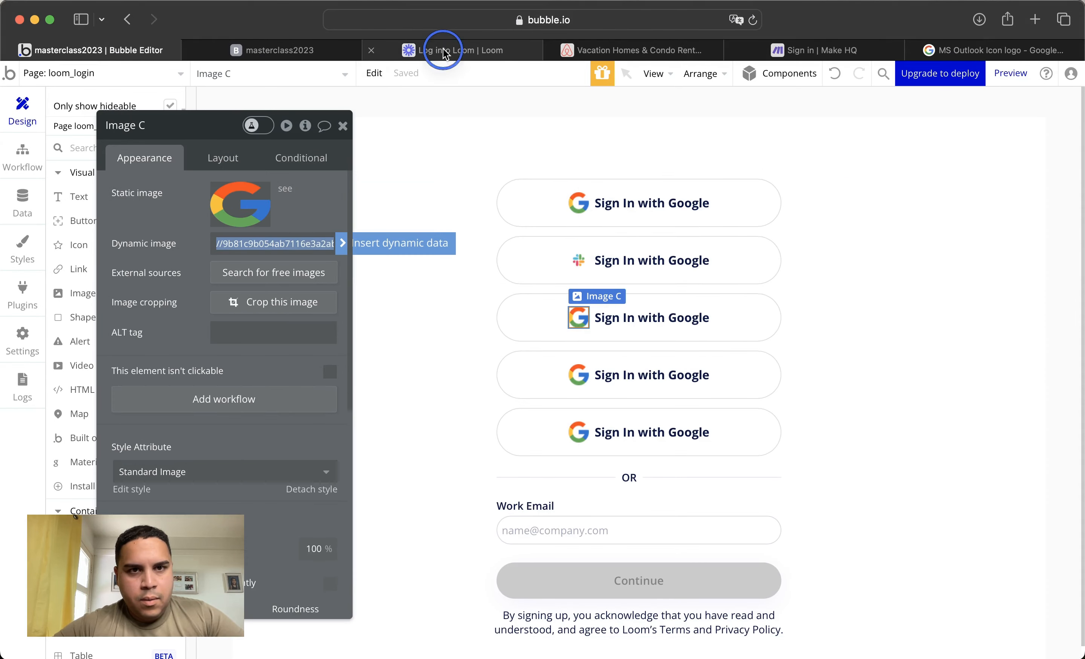
pyautogui.click(125, 52)
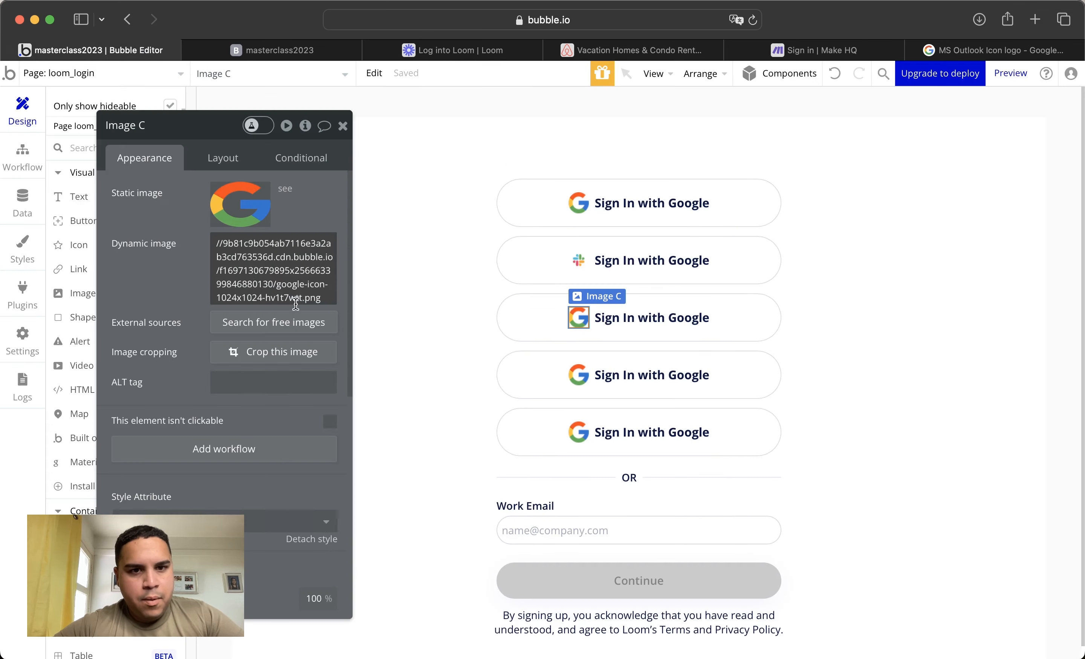
pyautogui.click(234, 209)
pyautogui.doubleClick(502, 188)
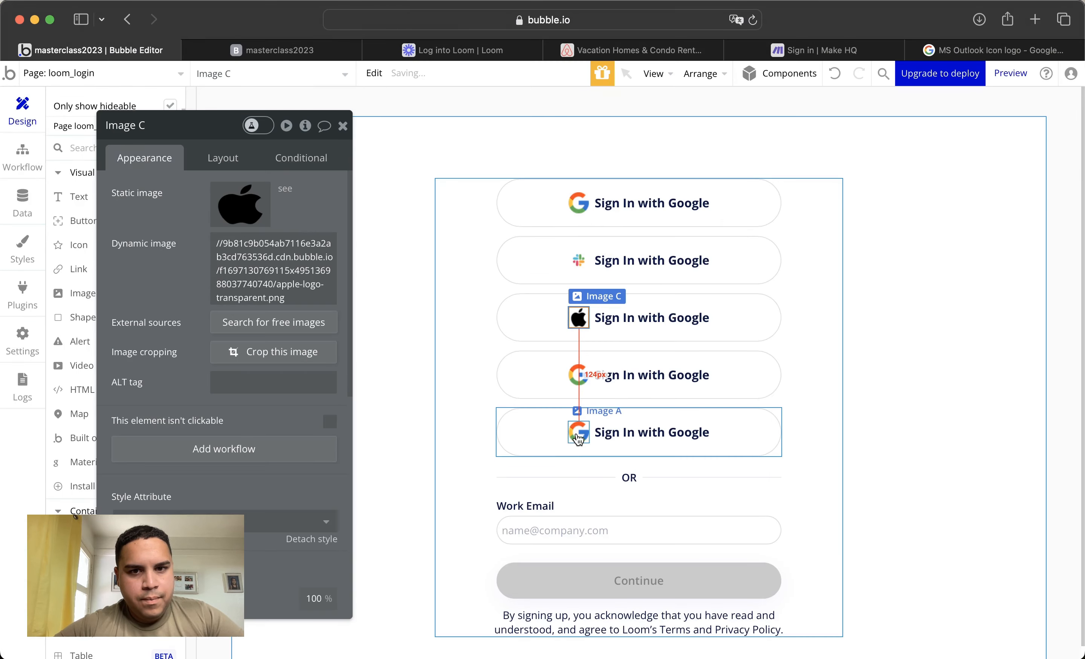
# Replace the fourth button's icon with the Microsoft Office Outlook image from Downloads
pyautogui.click(575, 383)
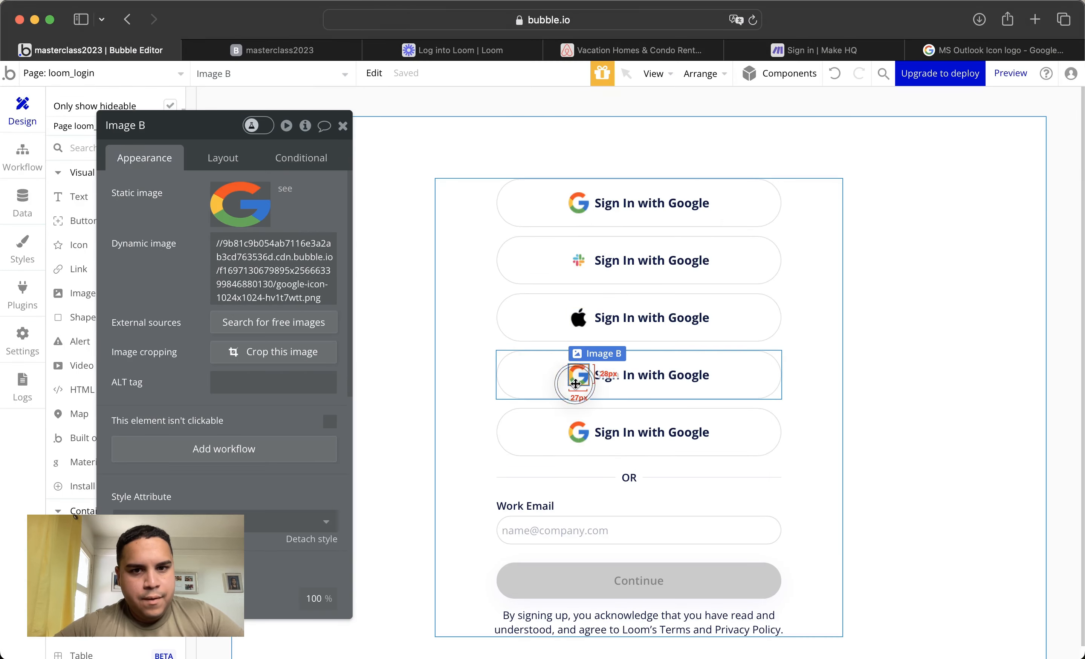
pyautogui.click(218, 220)
pyautogui.doubleClick(234, 193)
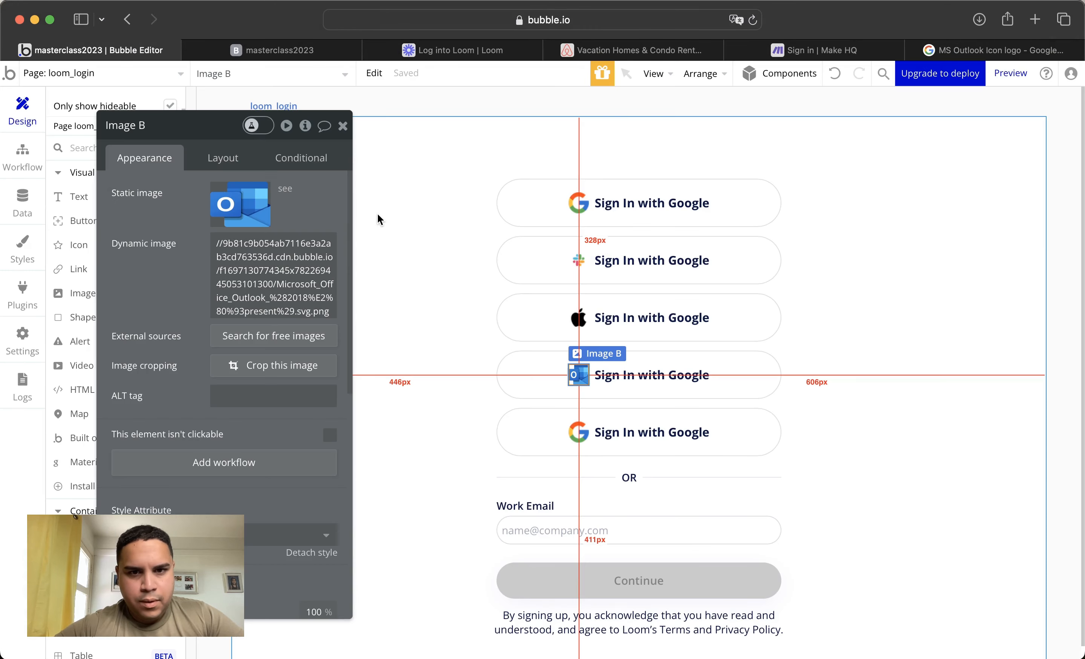
# Keep the aspect ratio fixed for the Outlook, Apple, Slack and first Google icons
pyautogui.click(223, 158)
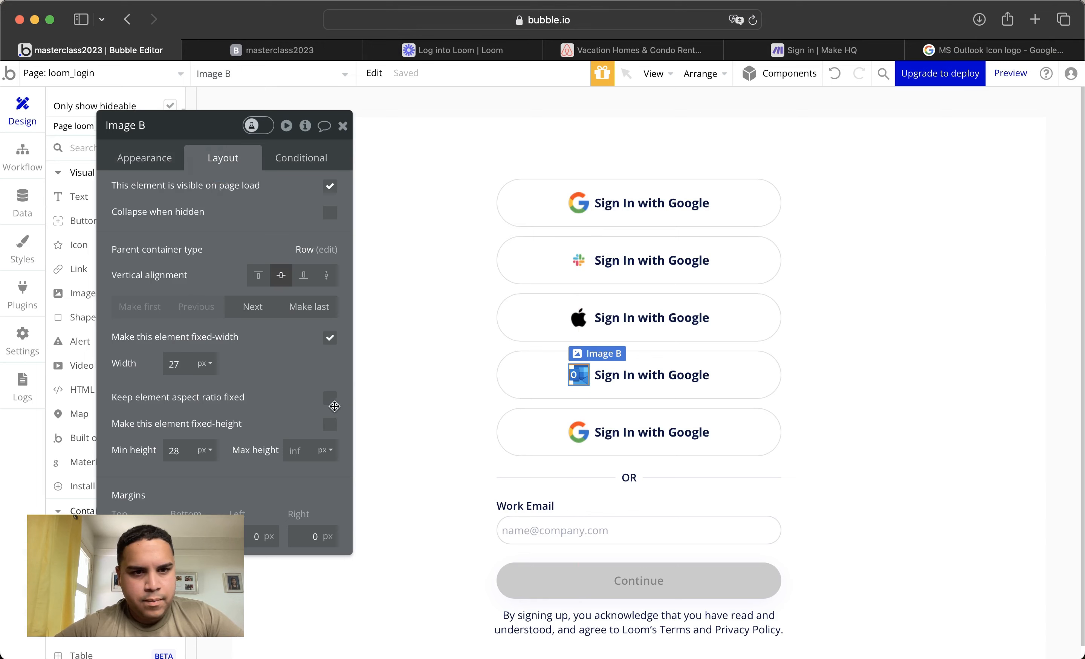
pyautogui.click(330, 400)
pyautogui.click(578, 317)
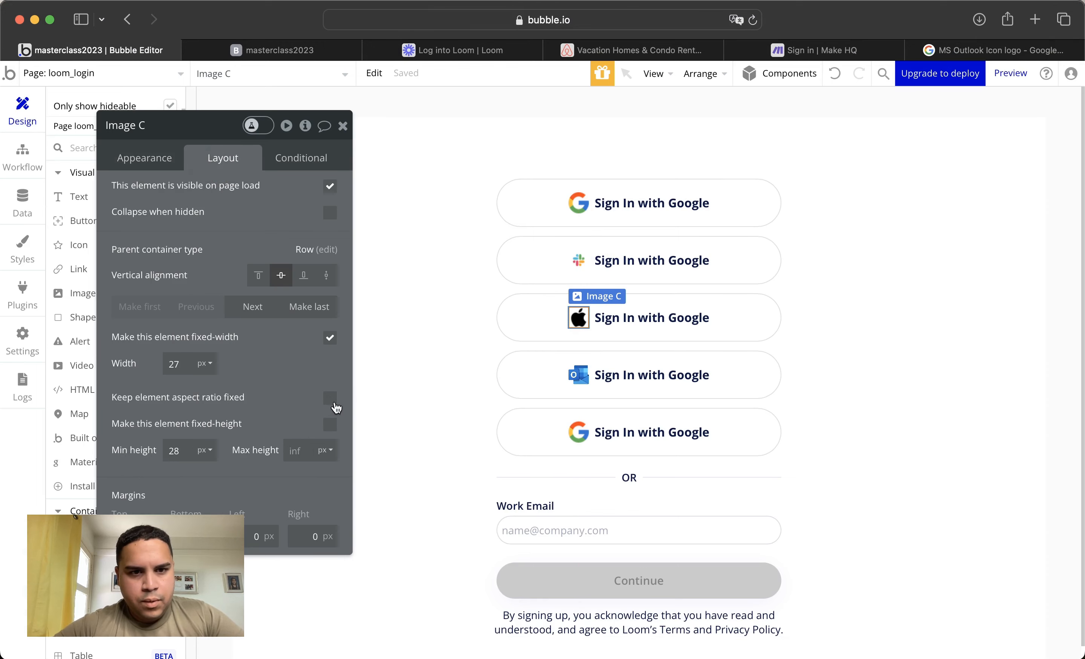
pyautogui.click(335, 404)
pyautogui.click(577, 261)
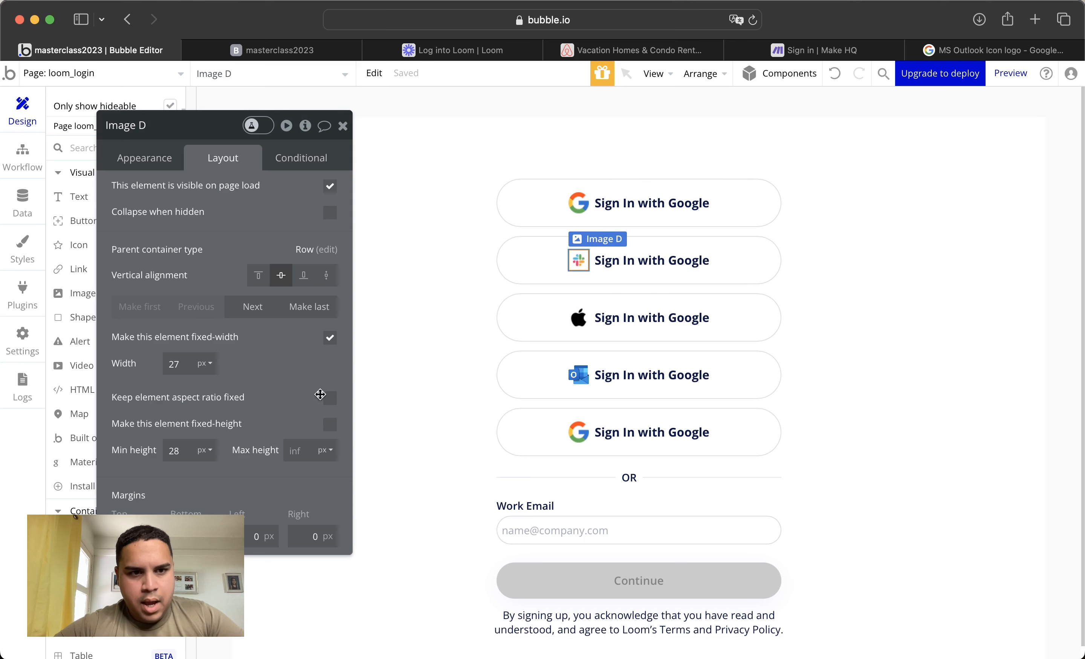
pyautogui.click(329, 400)
pyautogui.click(578, 203)
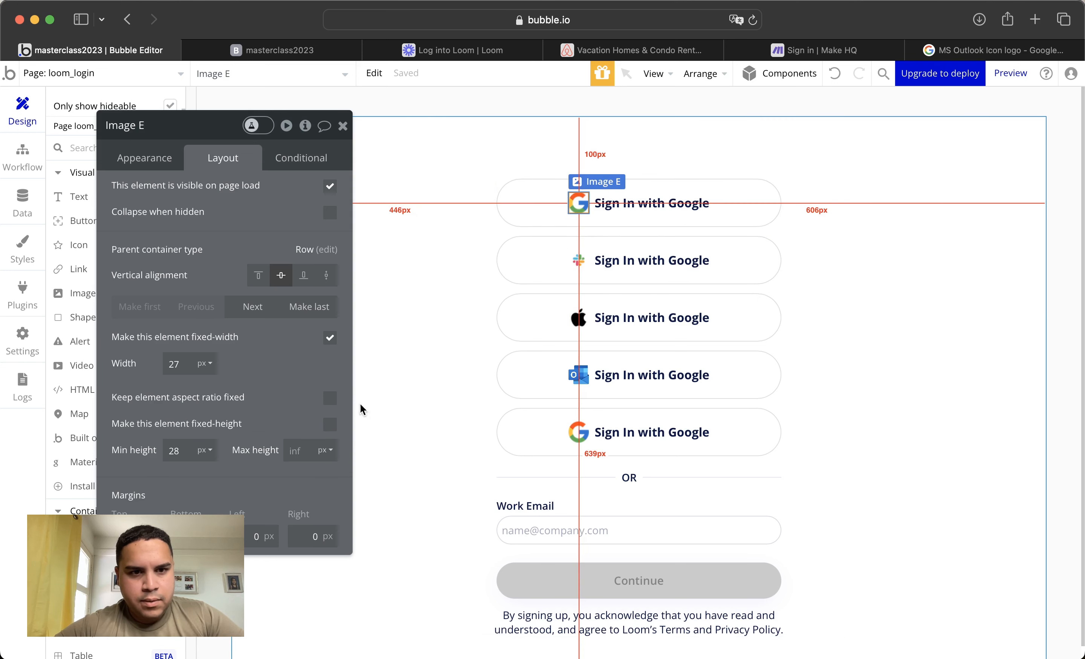
pyautogui.click(330, 402)
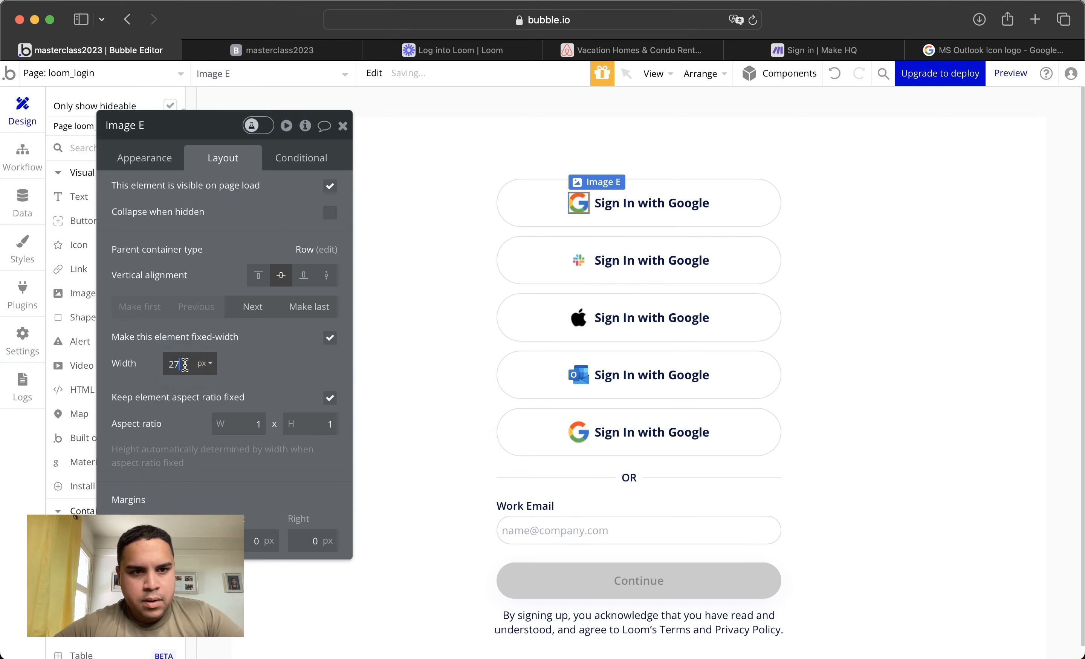
# Set the icon width to 28 px in all five sign-in buttons
pyautogui.click(578, 260)
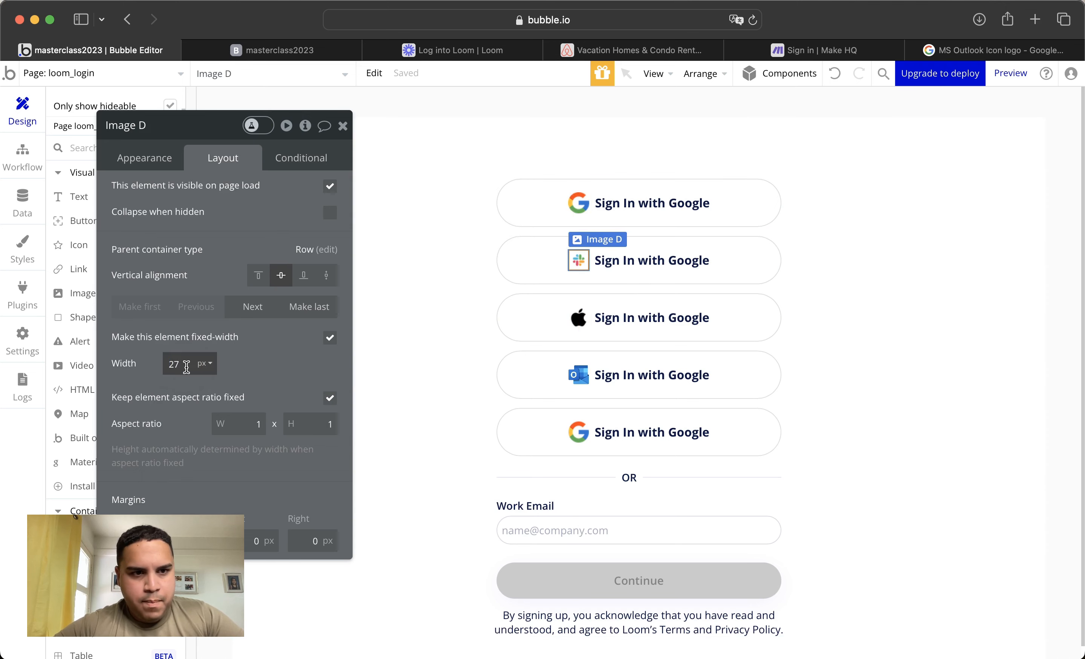
pyautogui.click(577, 317)
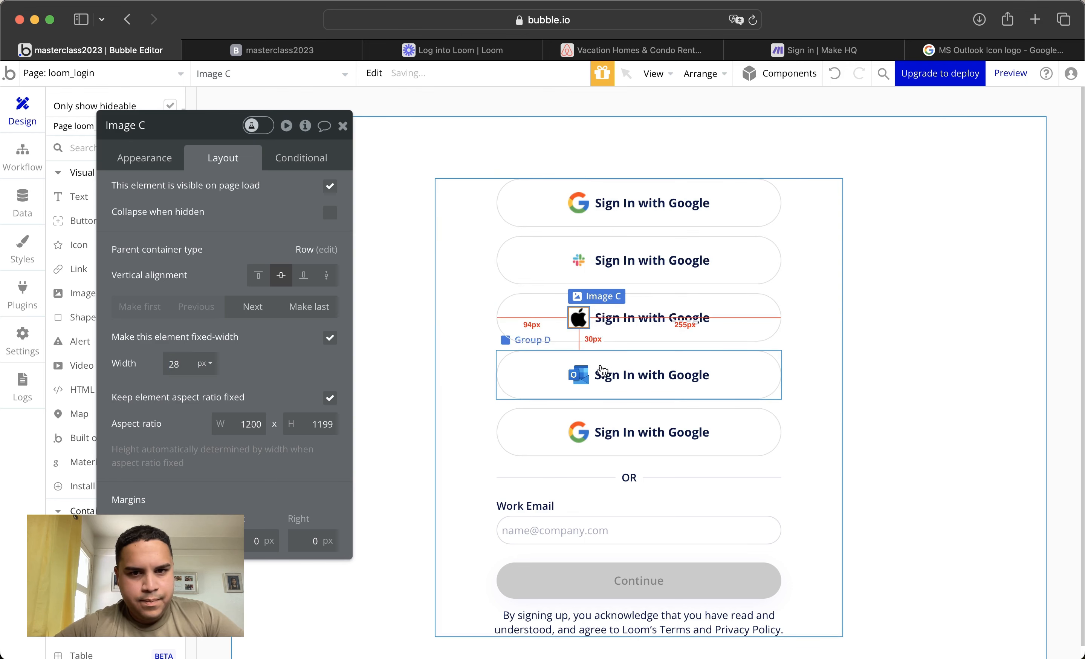
pyautogui.click(577, 373)
pyautogui.click(184, 369)
pyautogui.press('Up')
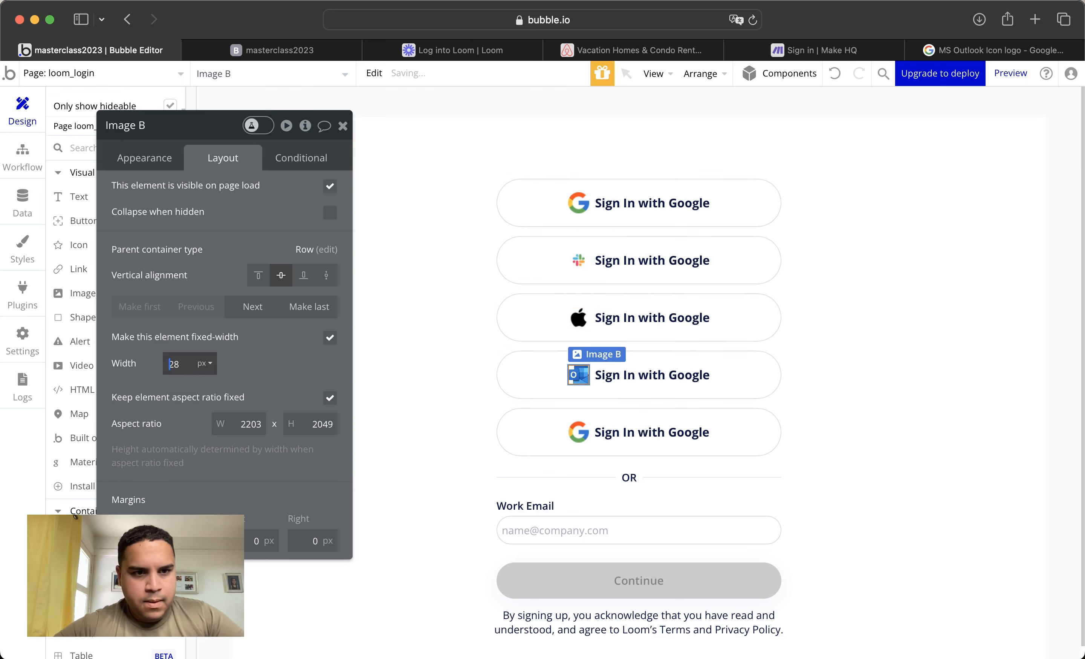
pyautogui.click(571, 430)
pyautogui.click(187, 362)
pyautogui.press('Up')
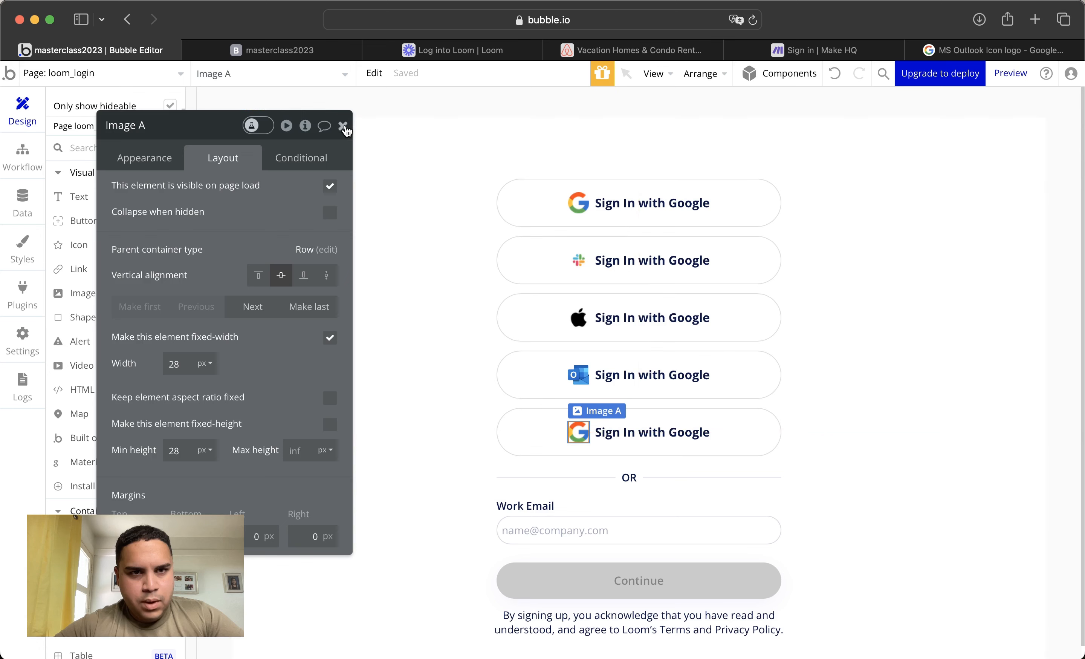
# Change the second button's label to "Sign In with Slack" and the third button's label to "Sign In with Apple"
pyautogui.click(343, 125)
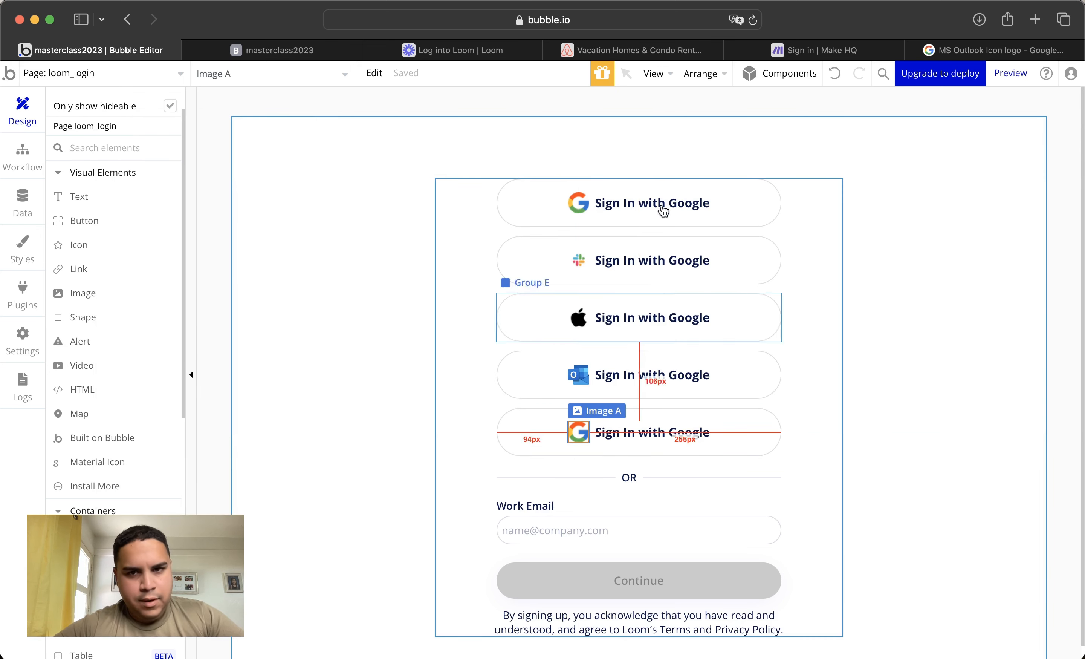
pyautogui.doubleClick(674, 260)
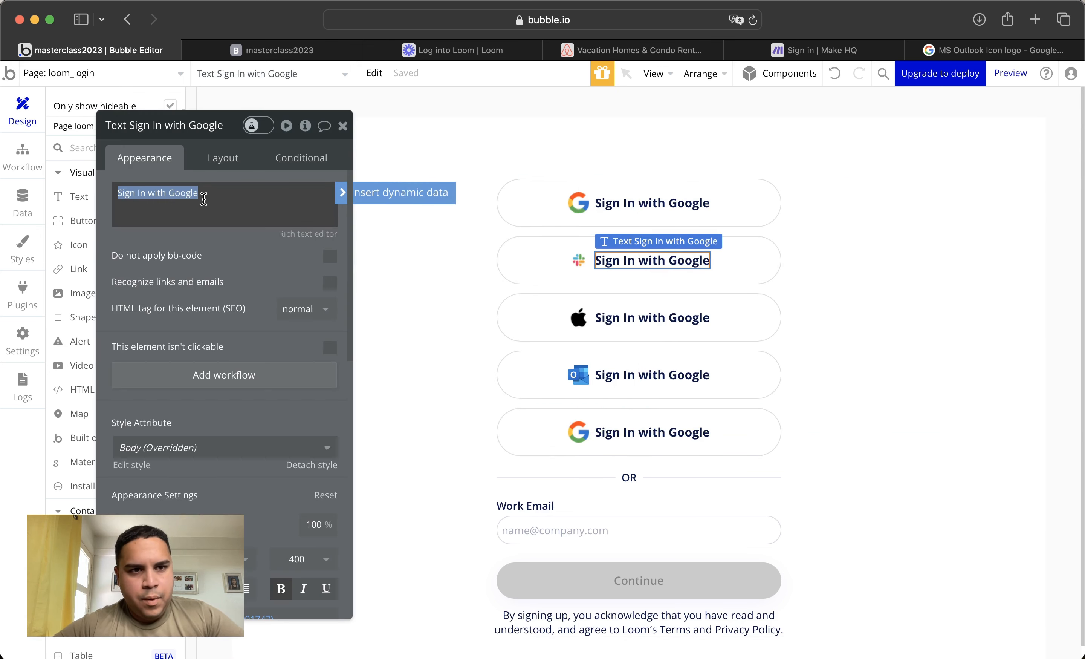
pyautogui.doubleClick(187, 191)
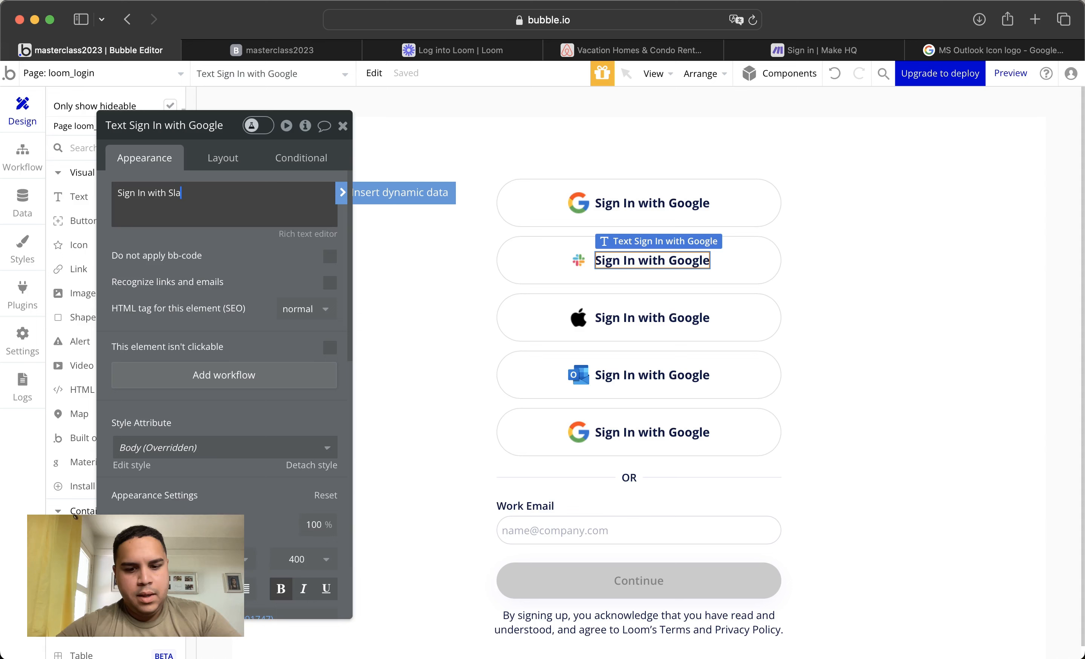
pyautogui.click(694, 317)
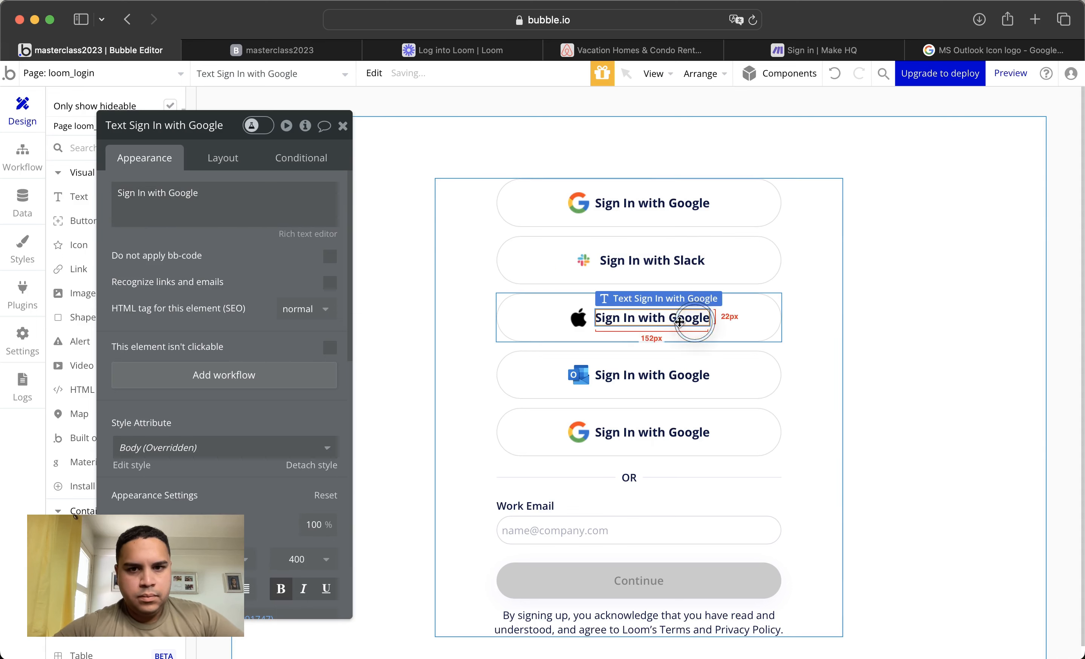
pyautogui.tripleClick(189, 196)
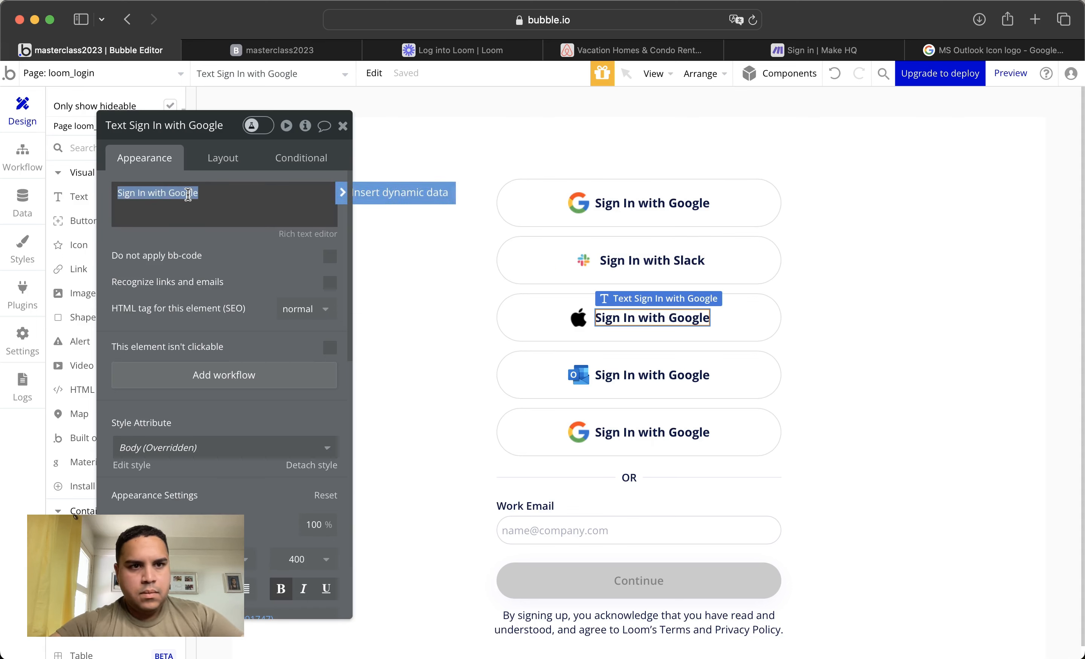
pyautogui.doubleClick(188, 194)
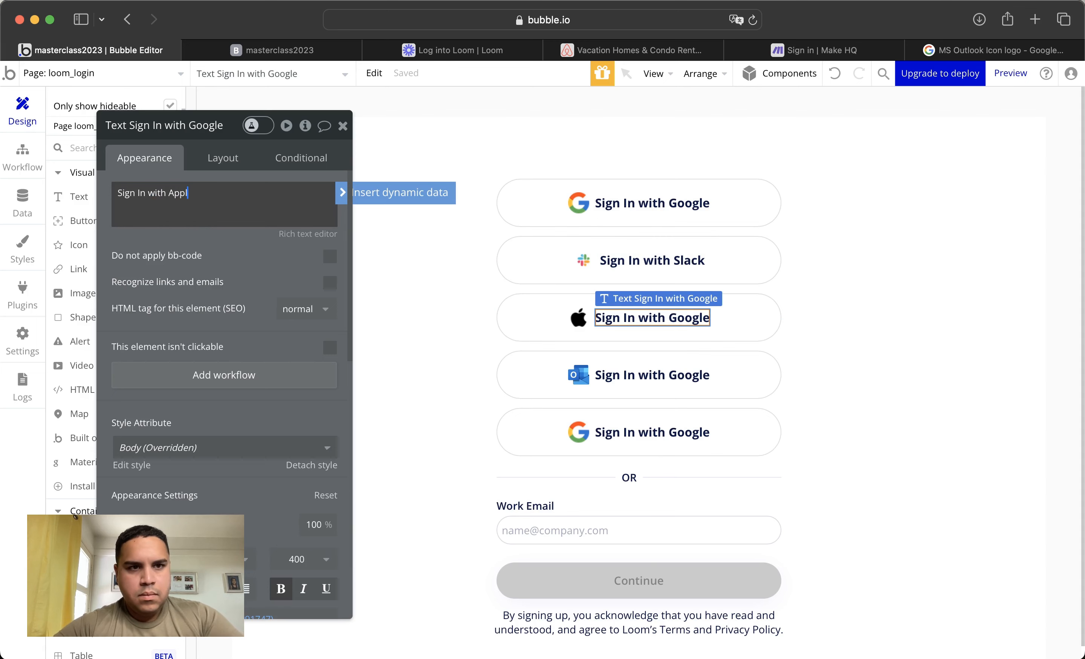
pyautogui.write('Apple')
# Check the fourth button's wording on the Loom page and change its label to "Sign In with Outlook"
pyautogui.click(648, 375)
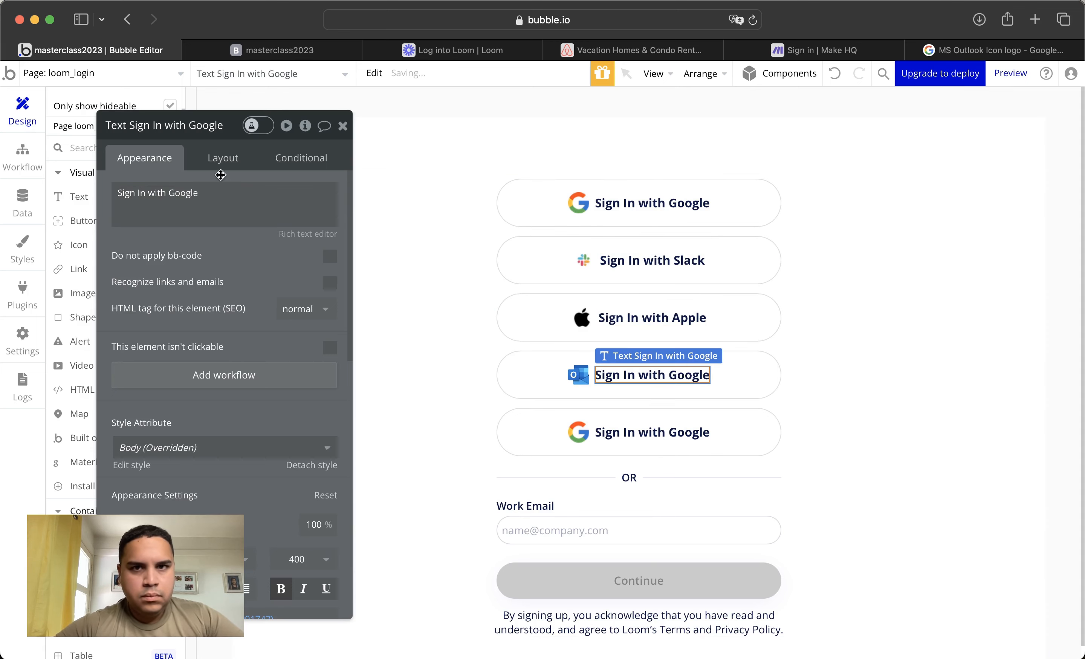
pyautogui.click(487, 52)
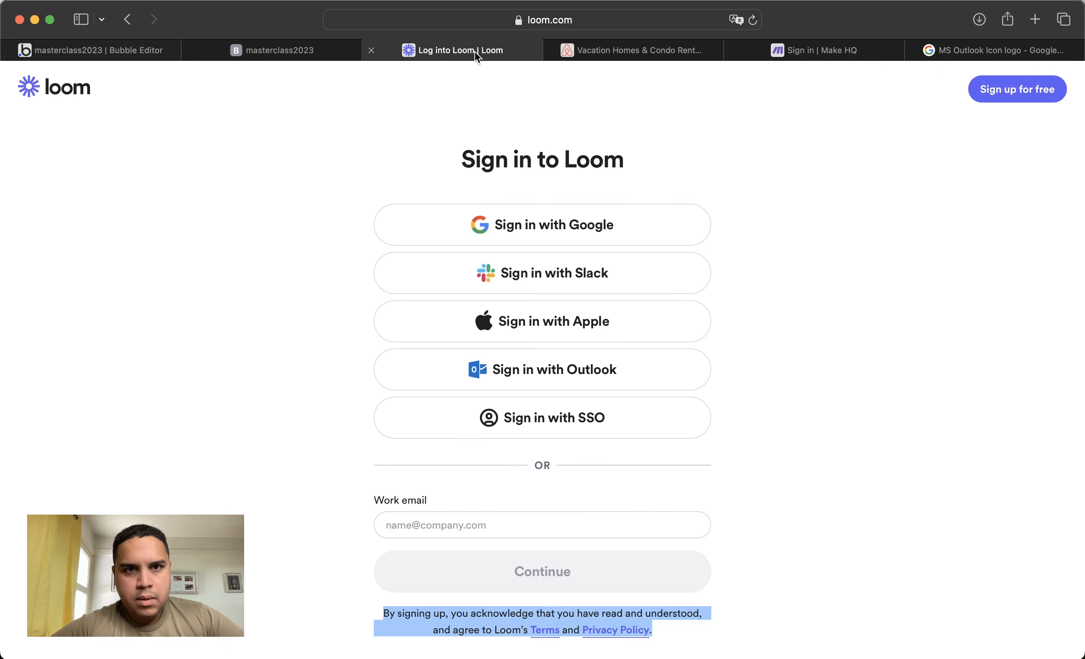
pyautogui.click(93, 57)
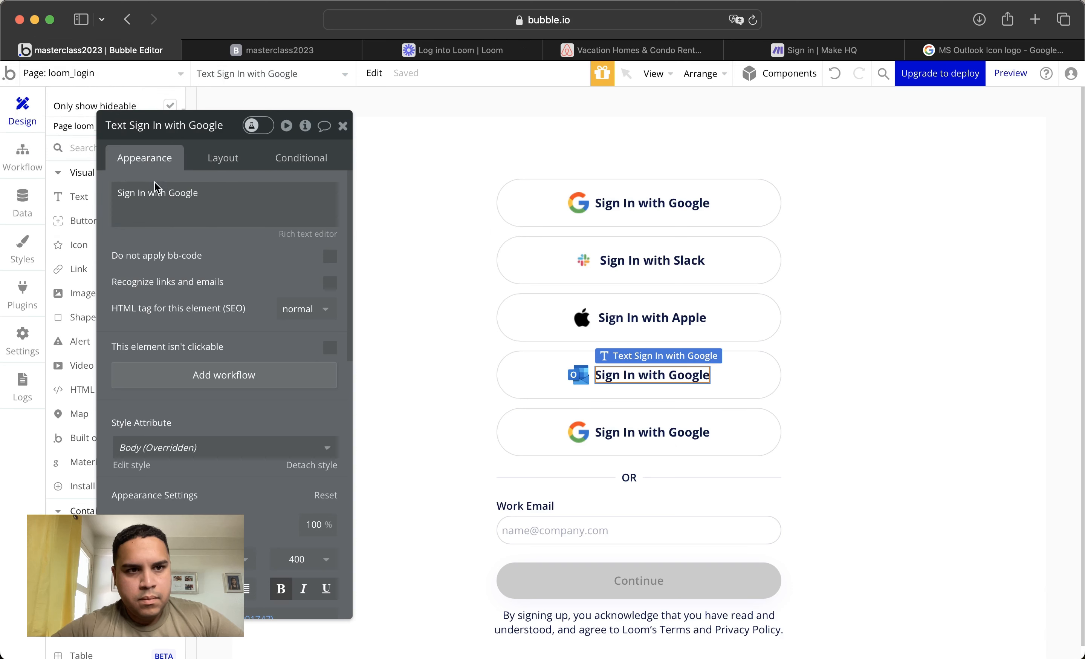
pyautogui.click(186, 199)
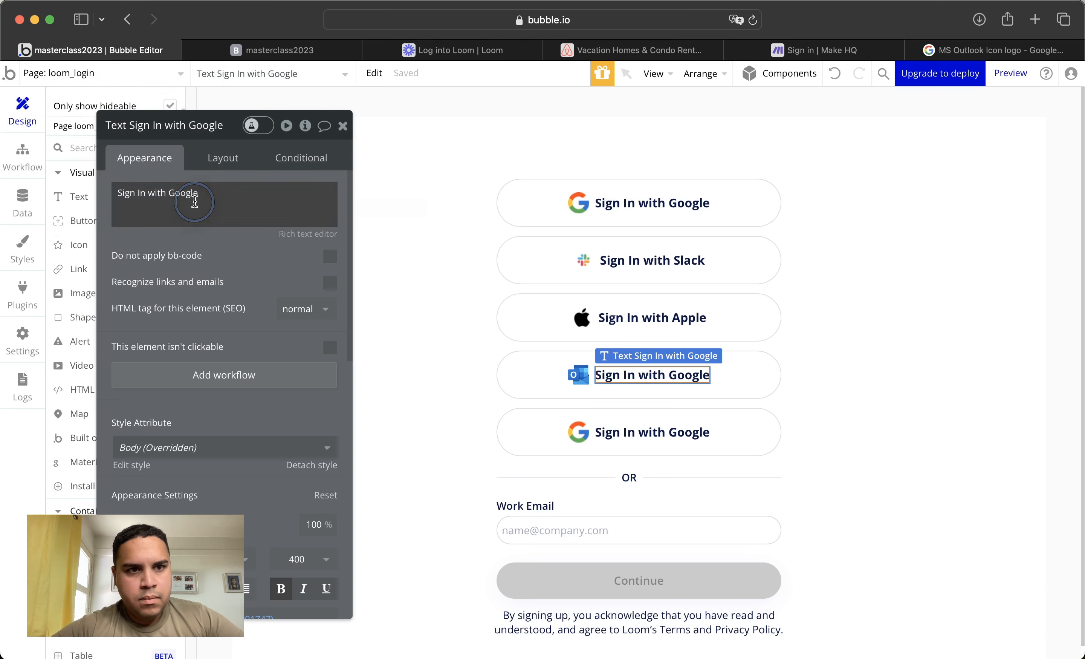
pyautogui.tripleClick(183, 192)
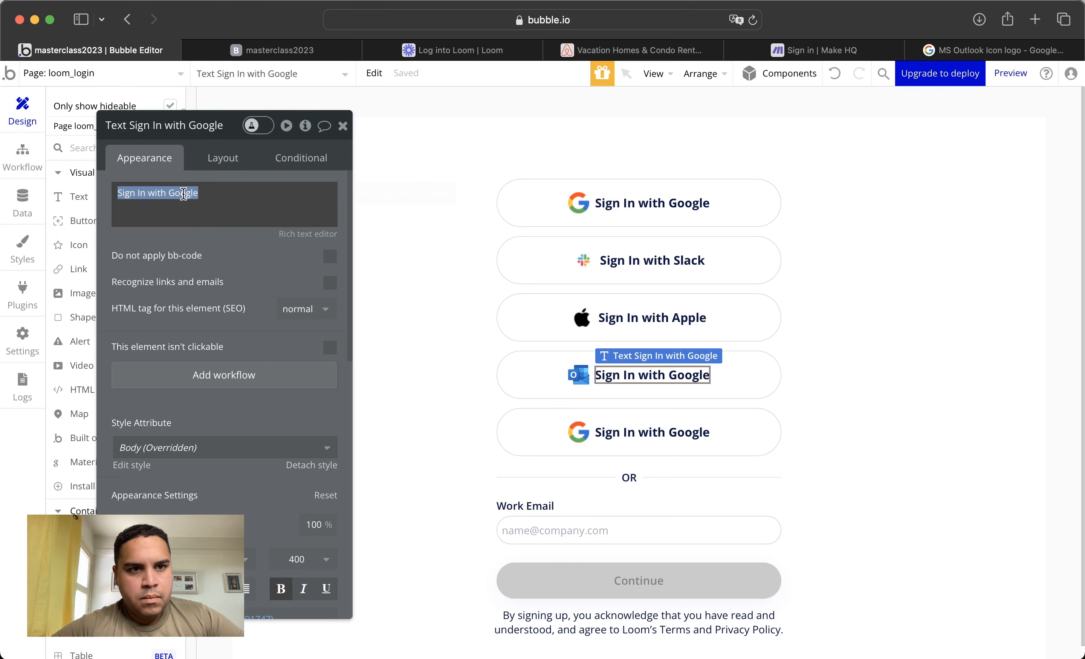
pyautogui.doubleClick(183, 193)
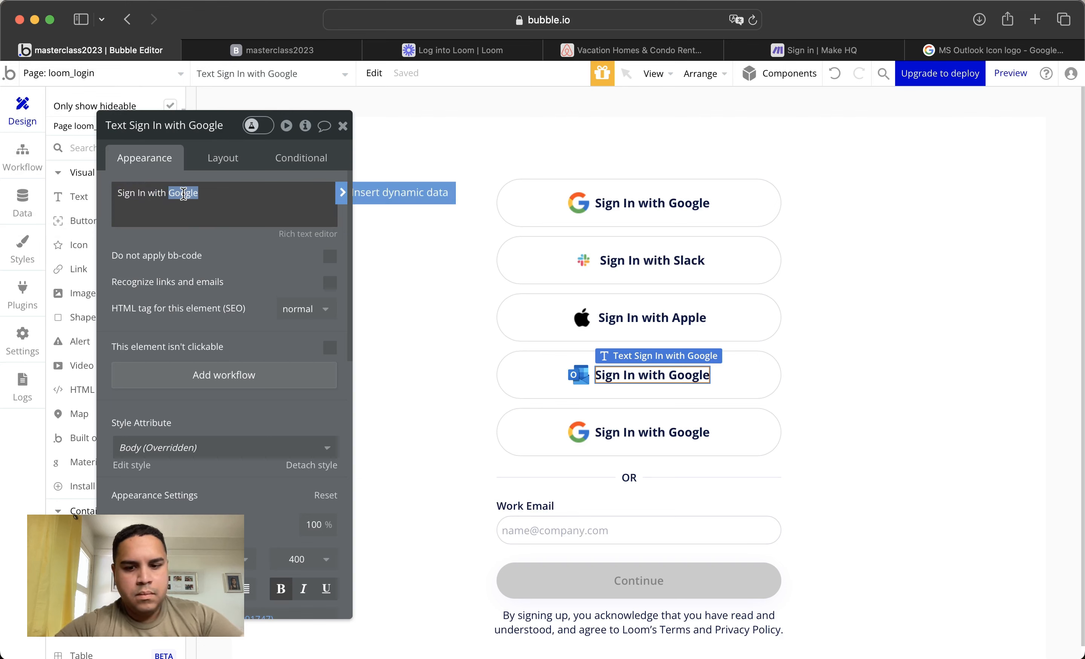
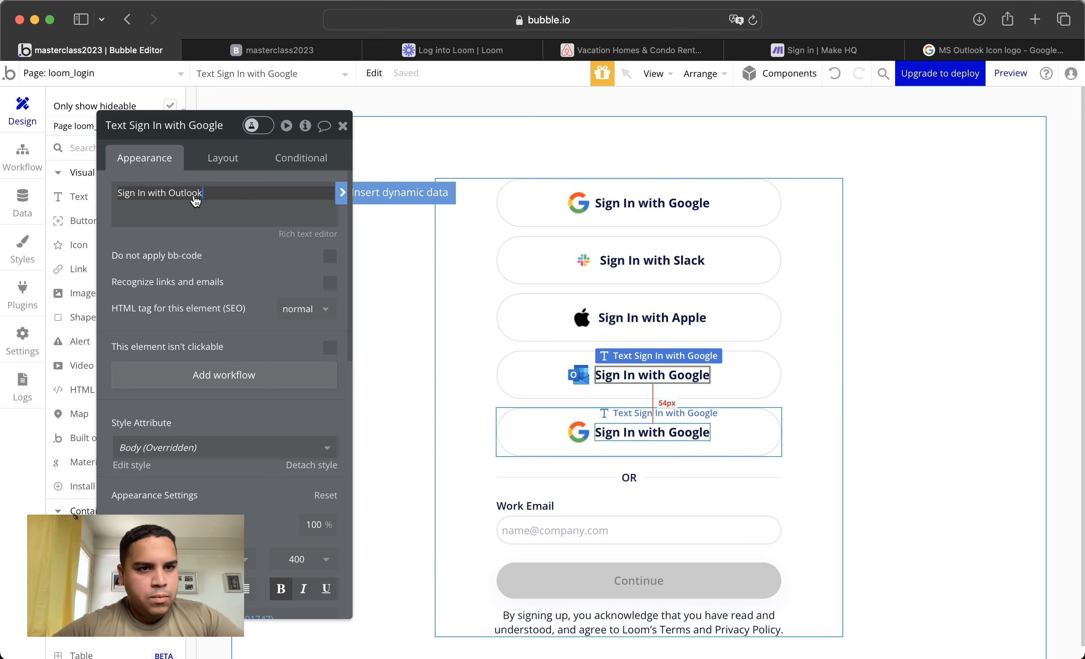
# Change the fifth button's label to "Sign In with SSO"
pyautogui.click(184, 193)
pyautogui.doubleClick(183, 192)
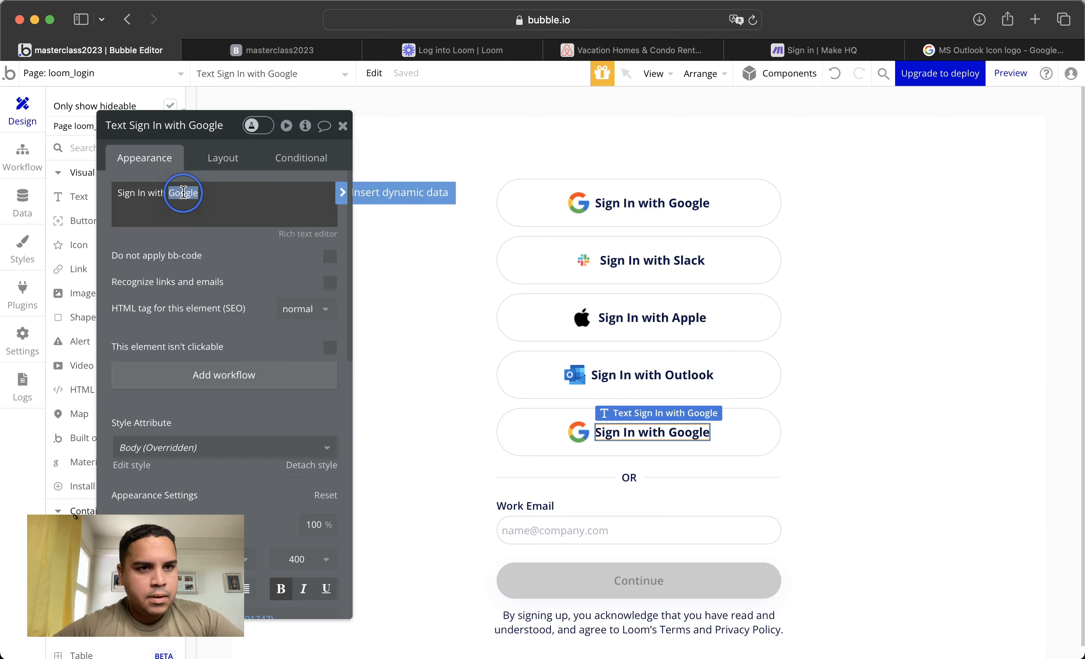
pyautogui.click(240, 255)
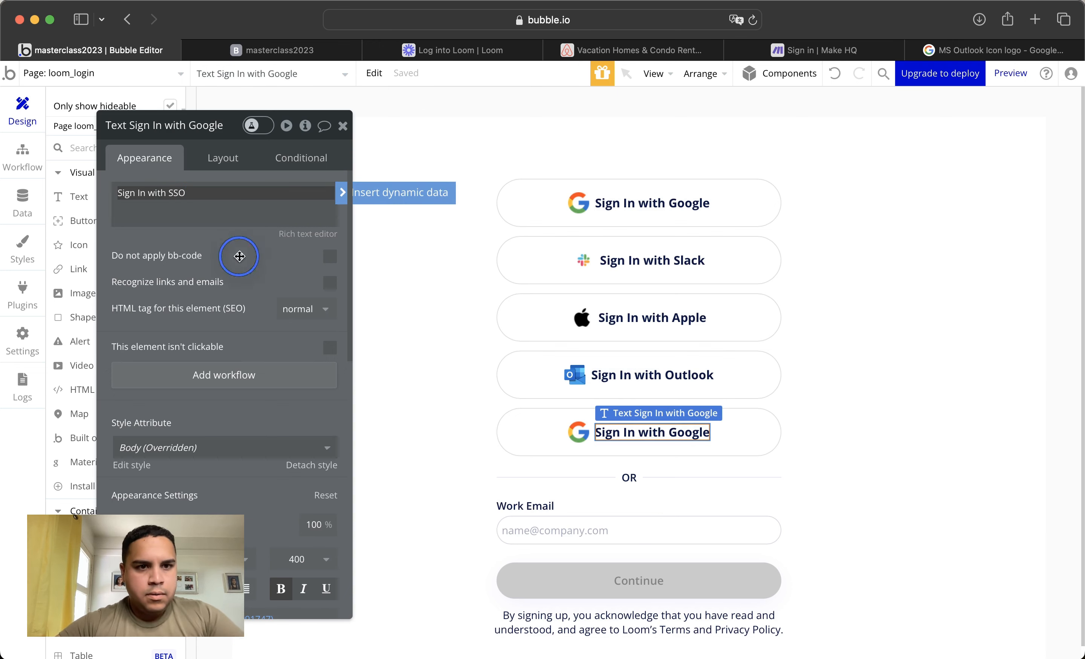
pyautogui.click(342, 126)
# Add a text element at the start of the Login Group, above the Google sign-in button
pyautogui.click(841, 419)
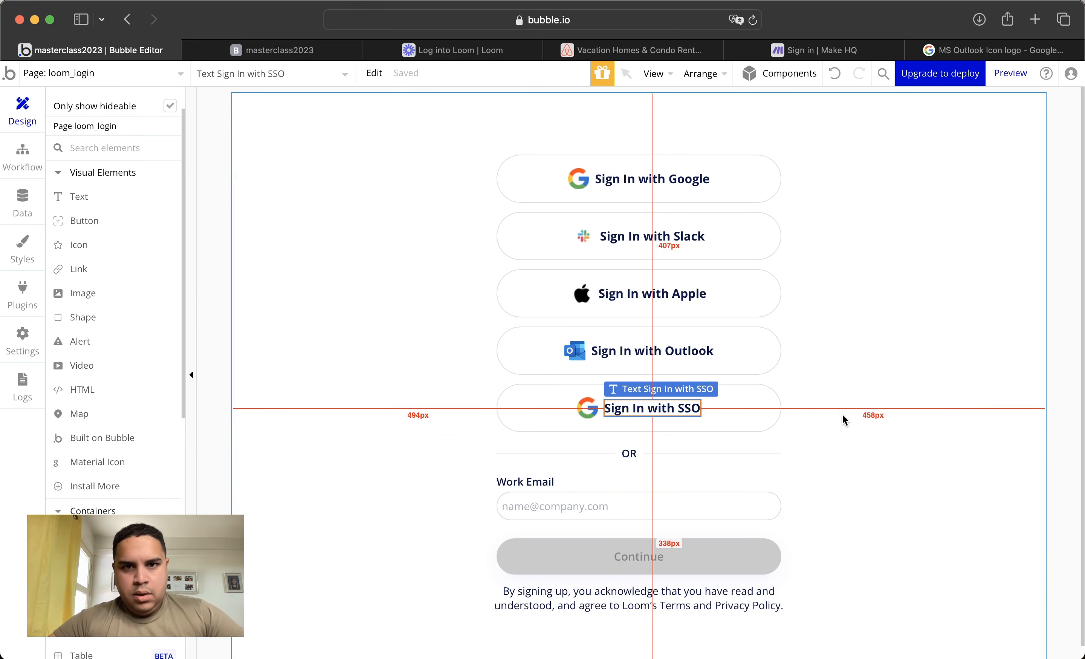
pyautogui.click(843, 419)
pyautogui.click(88, 197)
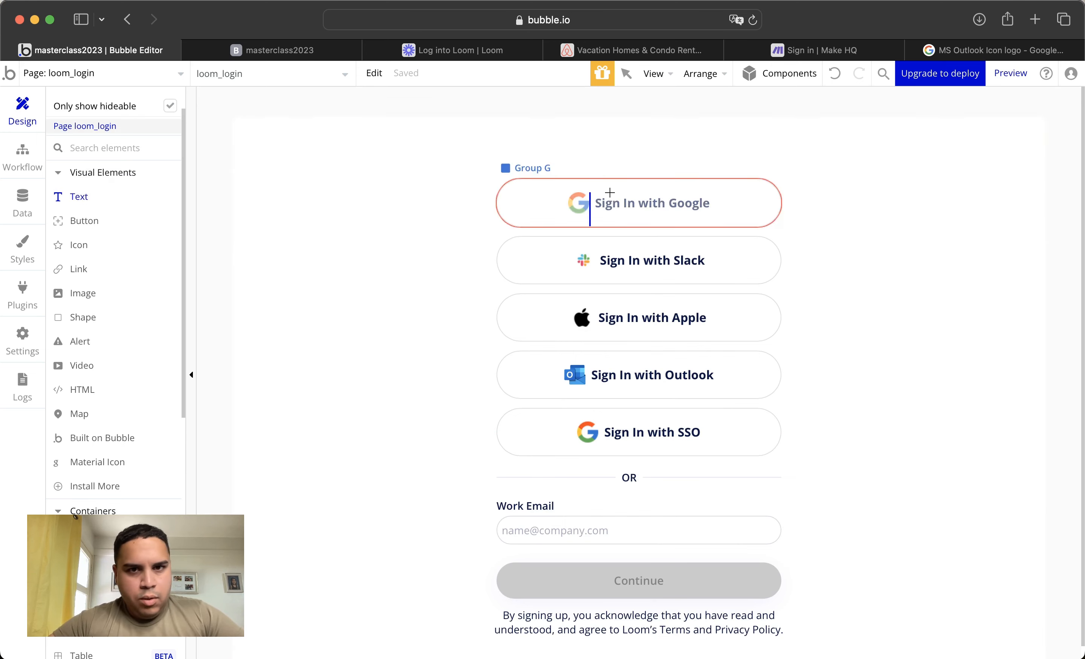
pyautogui.moveTo(445, 196); pyautogui.dragTo(479, 212)
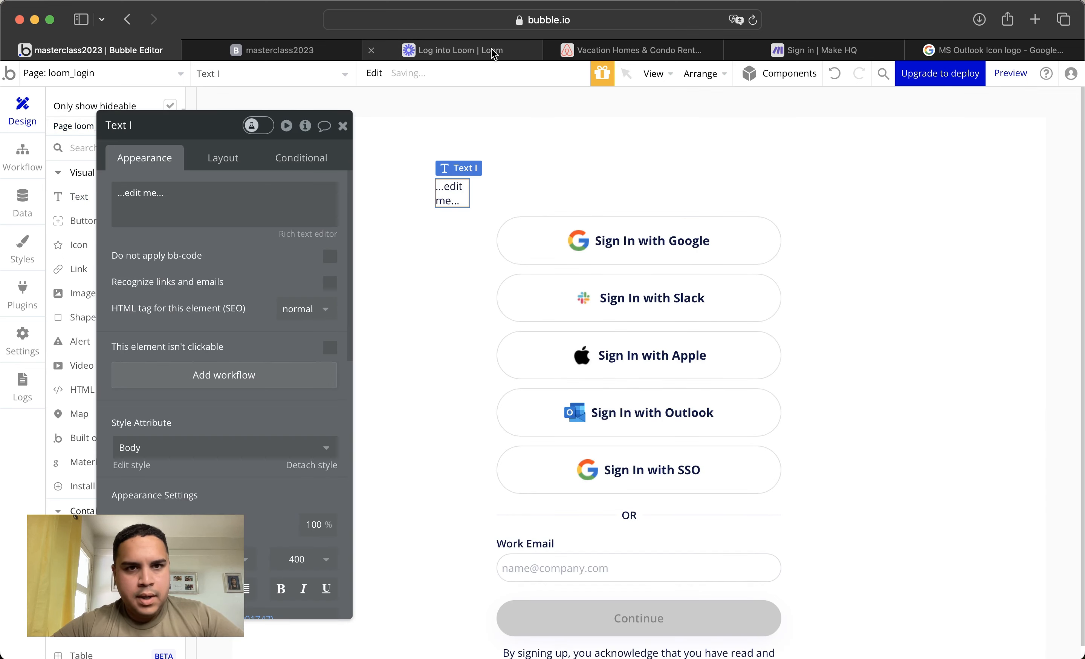
pyautogui.click(718, 155)
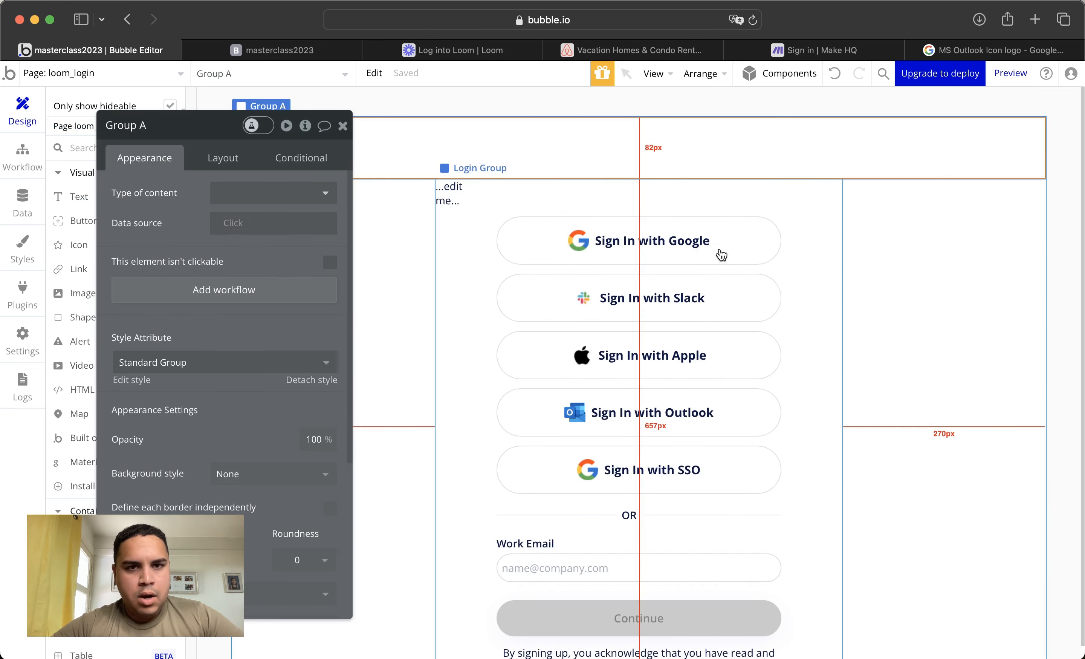
# Copy the heading "Sign in to Loom" from the Loom page into the new text element
pyautogui.click(492, 52)
pyautogui.moveTo(637, 157); pyautogui.dragTo(465, 168)
pyautogui.press('super+c')
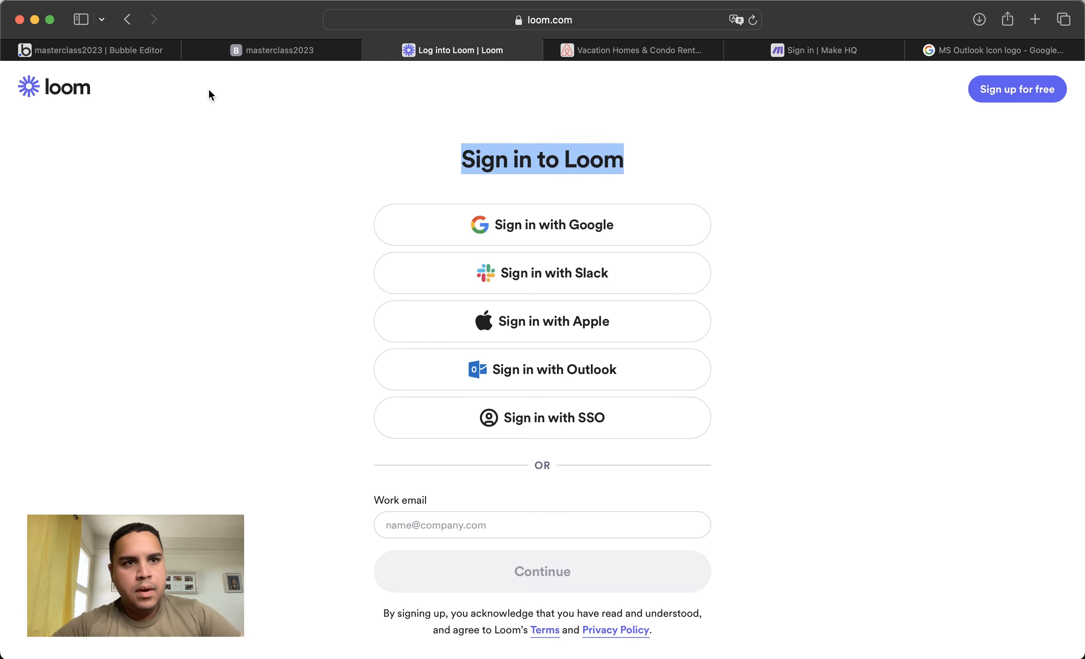
pyautogui.click(138, 50)
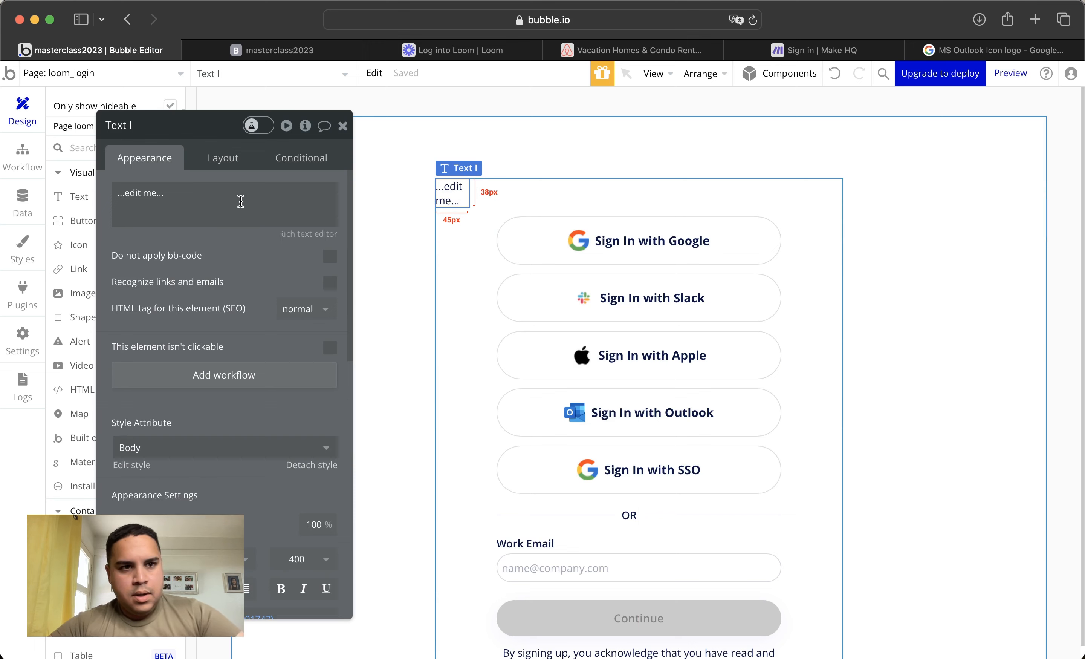
pyautogui.click(241, 202)
pyautogui.press('super+v')
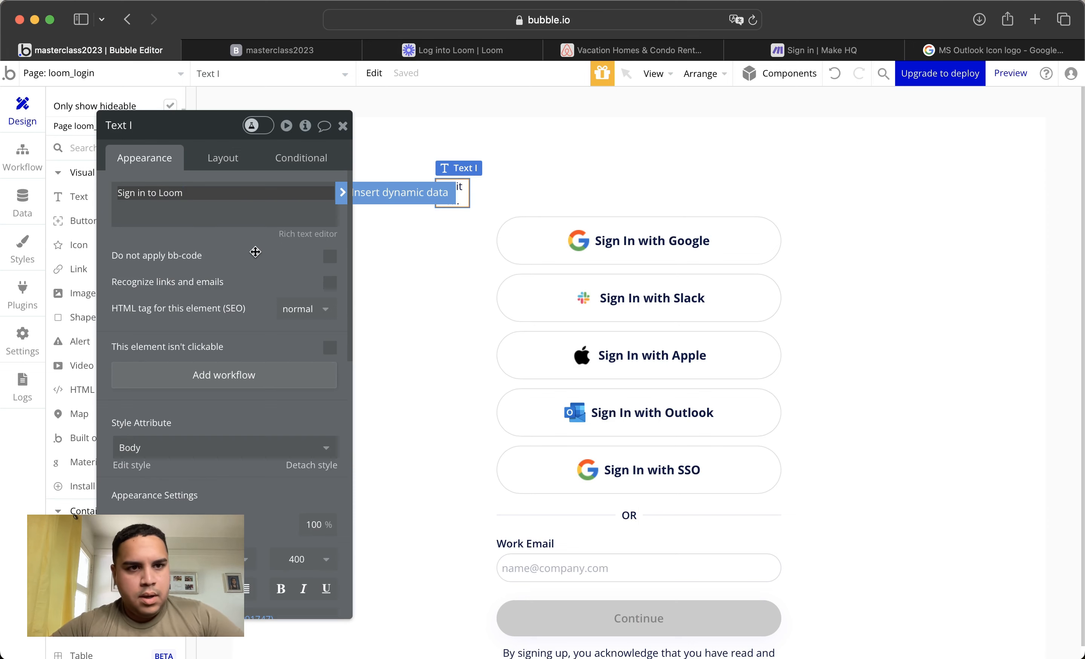
# Set the "Sign in to Loom" heading's font size to 24 px and its weight to 800 (Extra Bold)
pyautogui.scroll(-8, 230, 293)
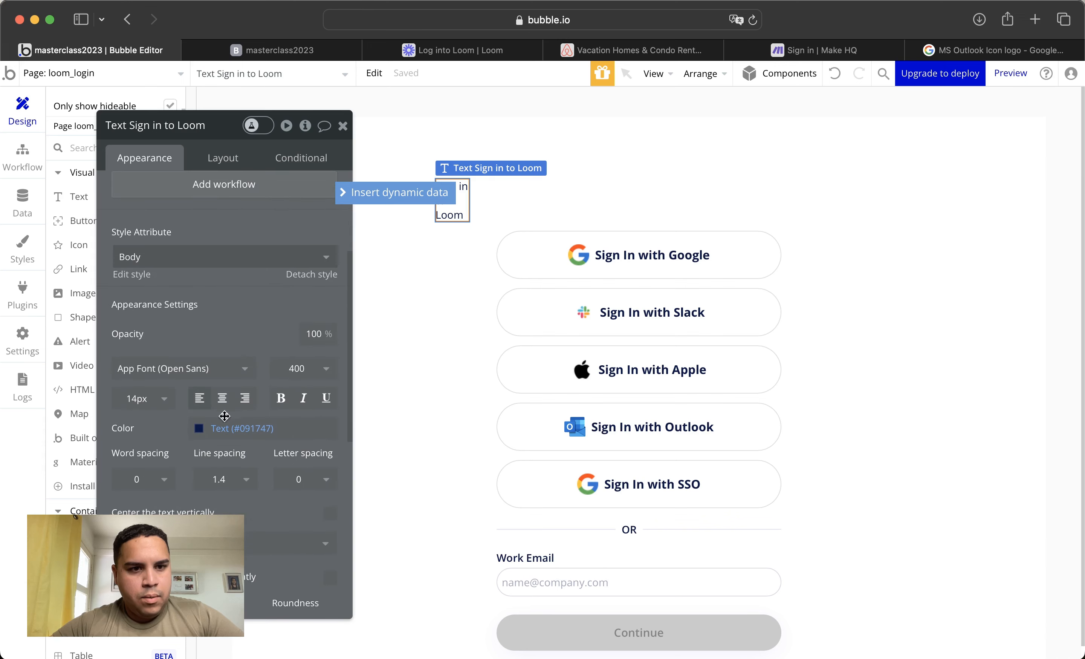
pyautogui.click(153, 405)
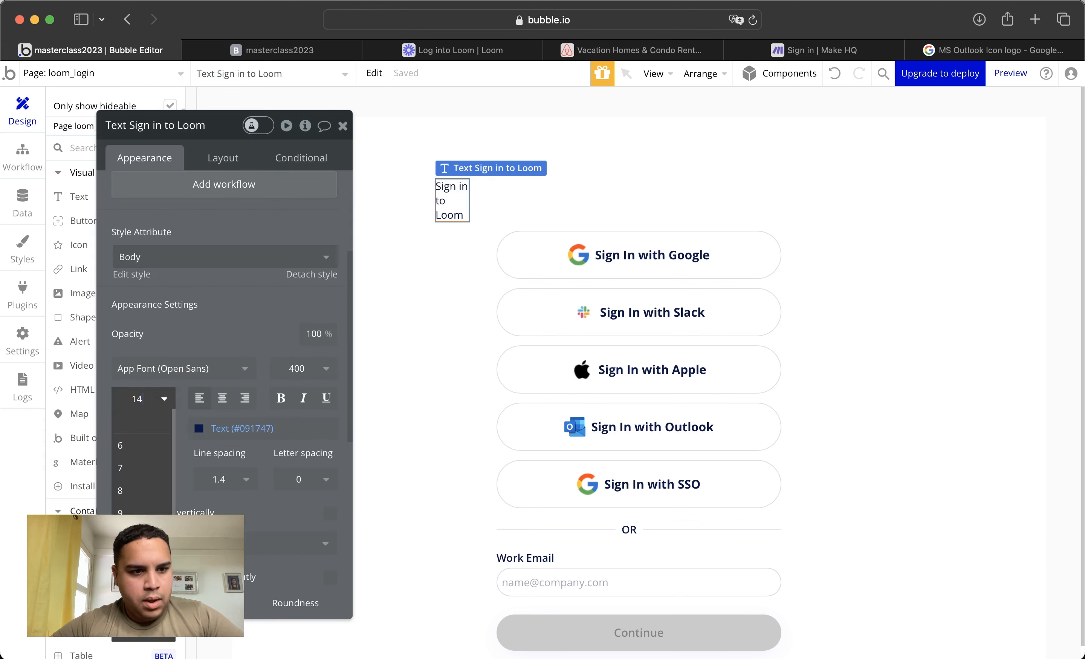
pyautogui.press('BackSpace')
pyautogui.press('BackSpace')
pyautogui.write('24')
pyautogui.press('Return')
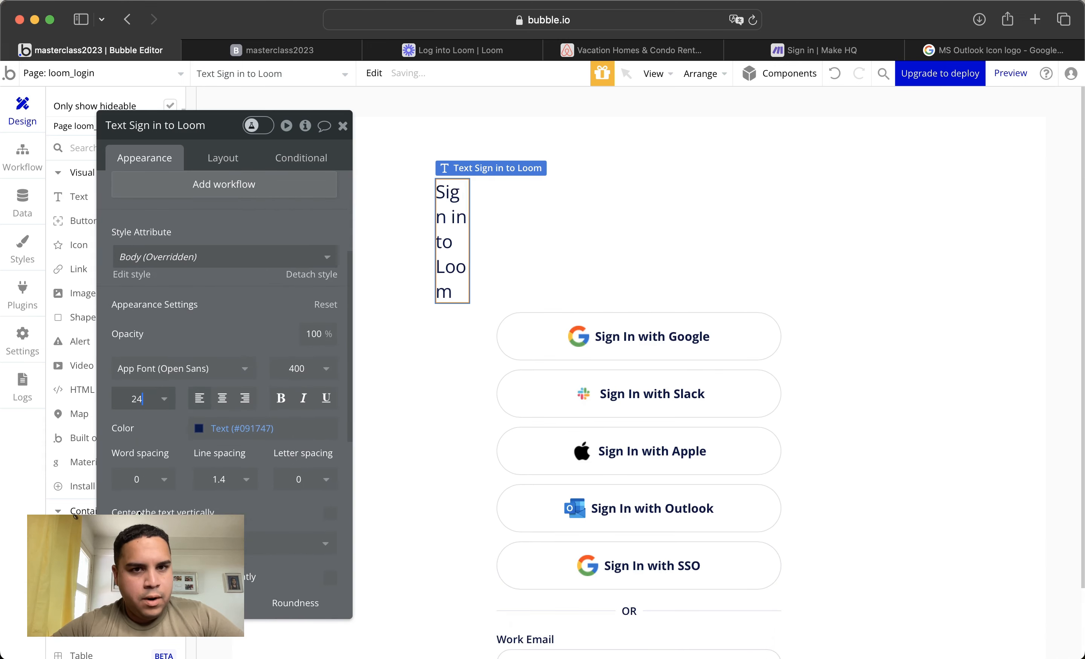
pyautogui.click(314, 377)
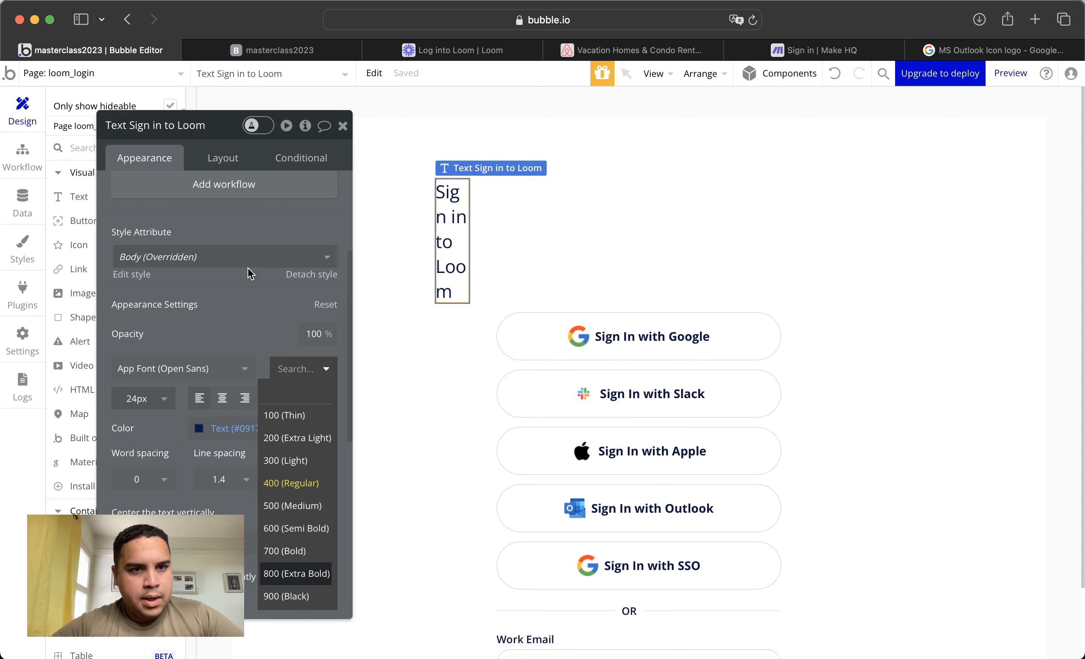
# Remove the fixed width from the "Sign in to Loom" heading and center its text
pyautogui.click(225, 160)
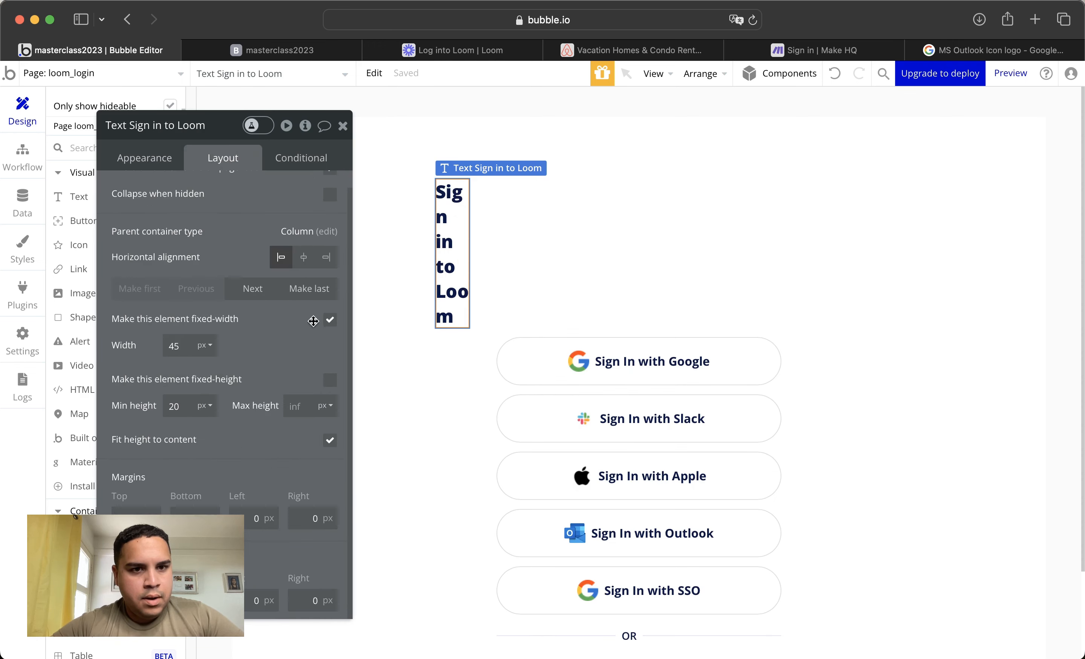
pyautogui.click(330, 320)
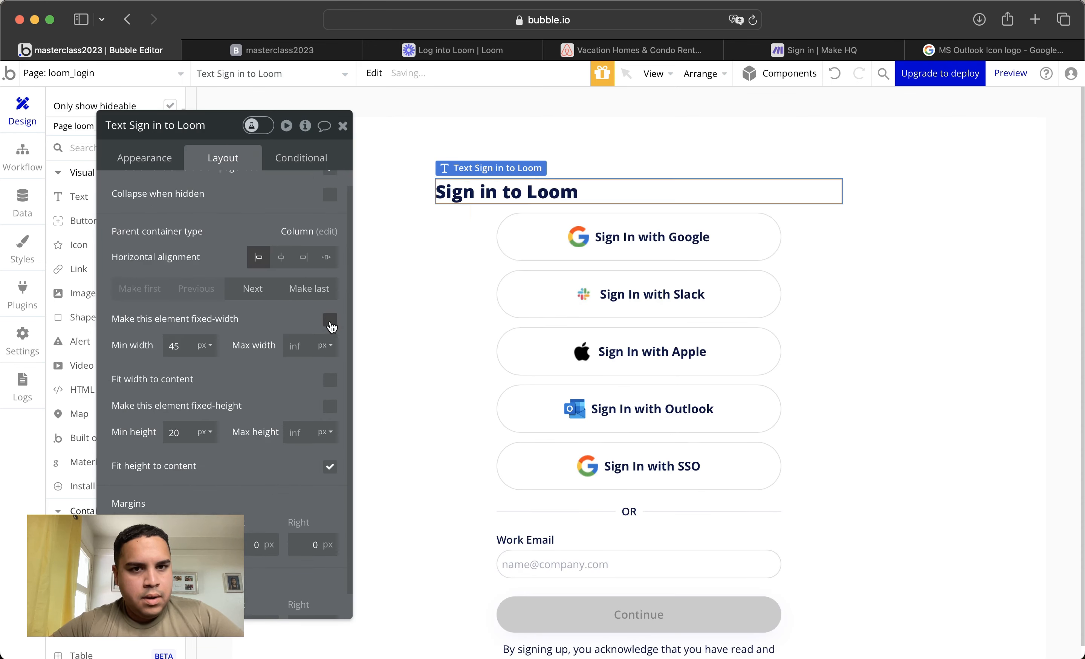
pyautogui.click(150, 152)
pyautogui.scroll(-3, 242, 469)
pyautogui.click(222, 466)
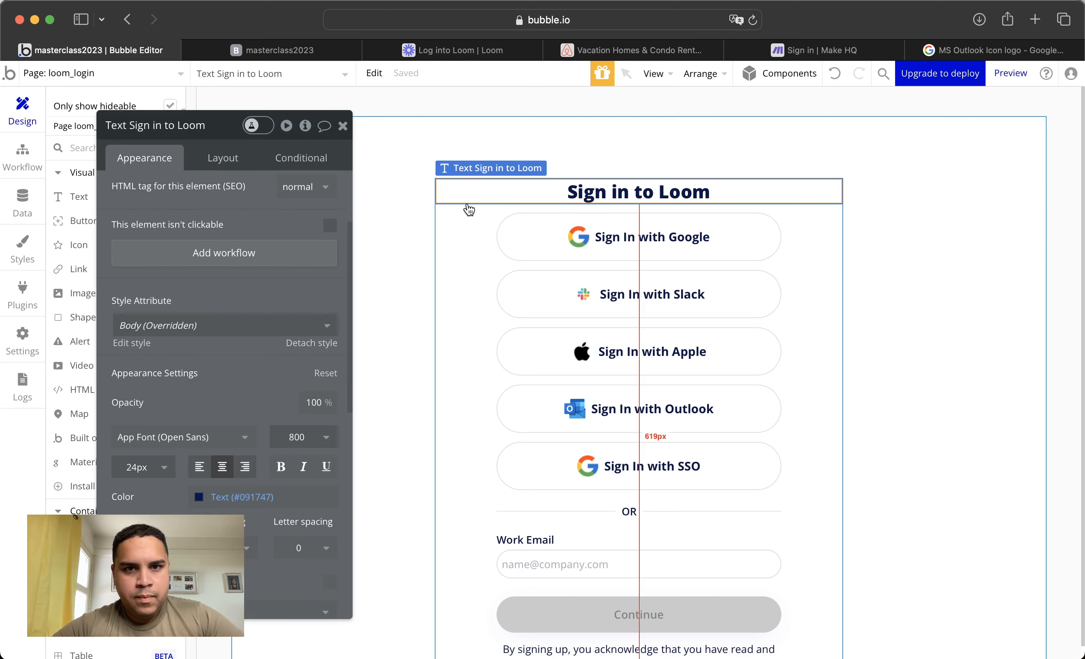
# Give the "Sign in to Loom" heading a bottom margin of 24 px
pyautogui.click(231, 158)
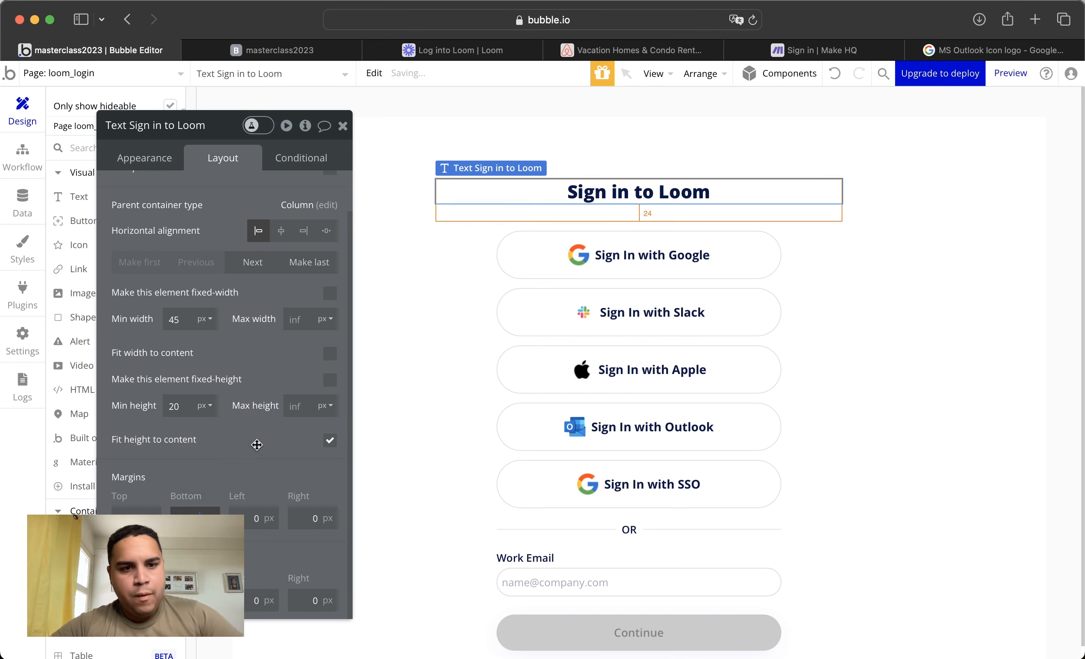
pyautogui.click(889, 364)
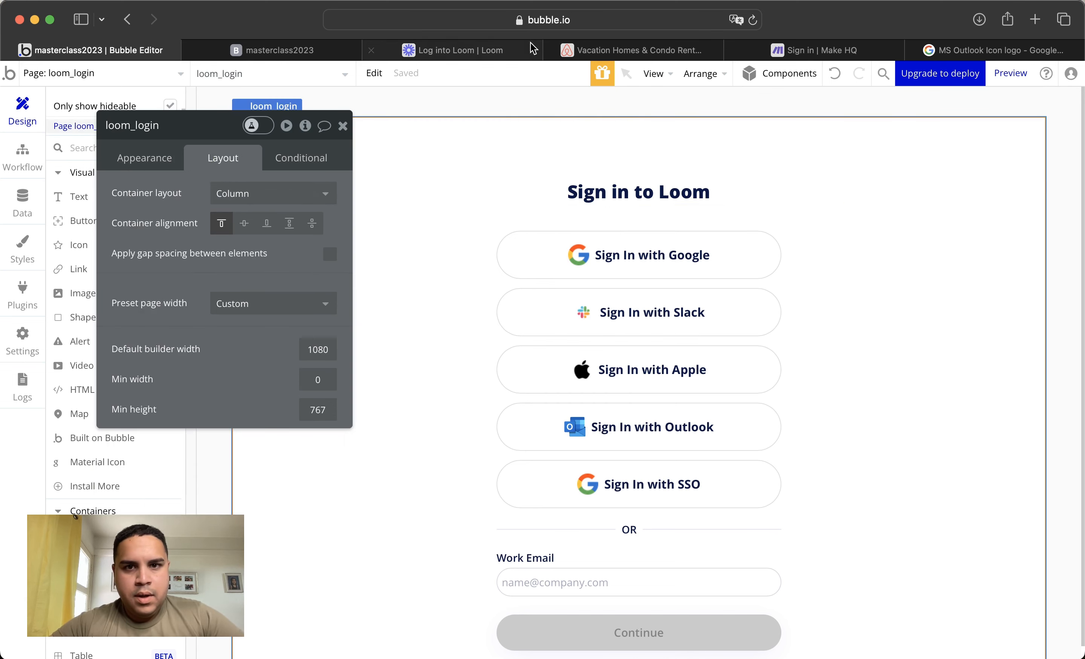
# Increase the font size of the "Sign in to Loom" heading above 24 px in single-pixel increments
pyautogui.click(632, 191)
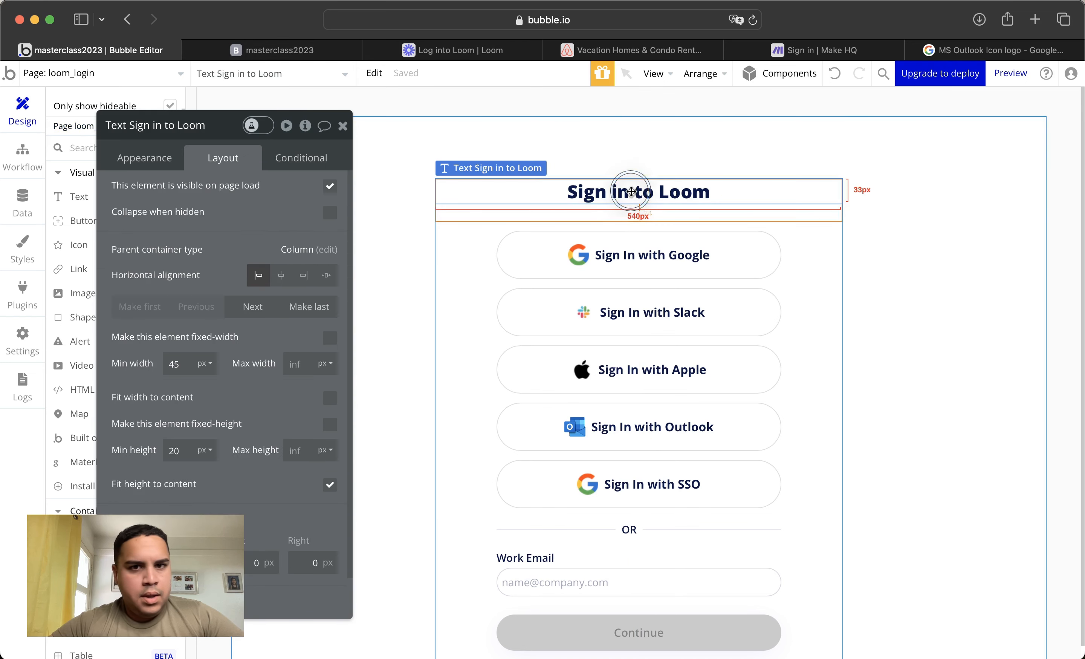
pyautogui.click(151, 155)
pyautogui.scroll(-5, 150, 432)
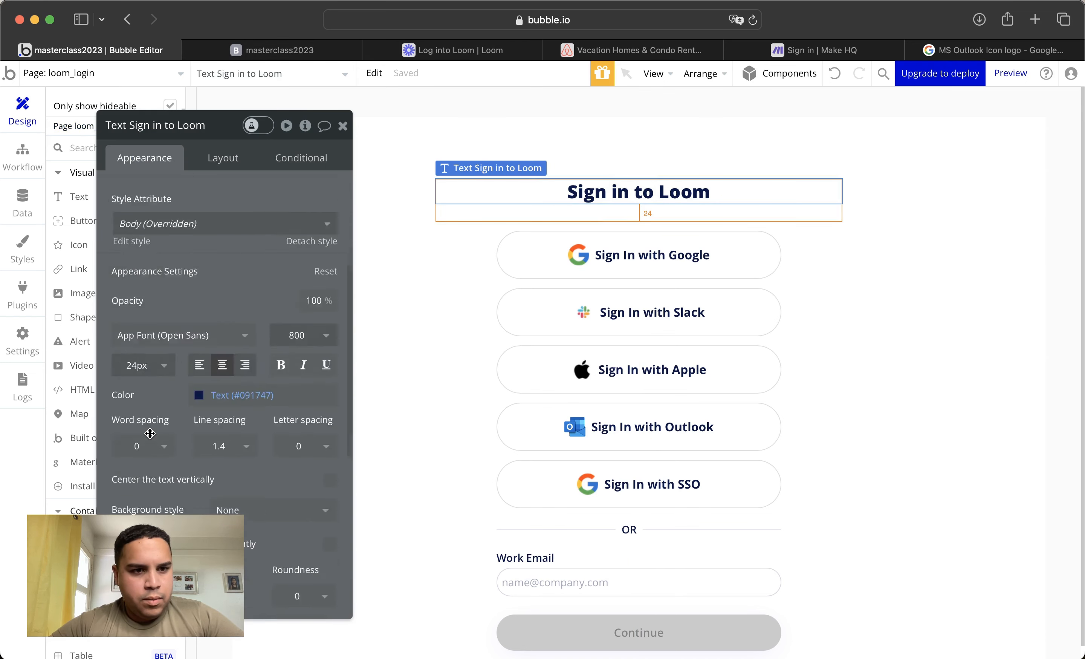
pyautogui.click(136, 249)
pyautogui.press('Up')
pyautogui.press('Up')
pyautogui.press('Up')
pyautogui.press('Up')
pyautogui.press('Up')
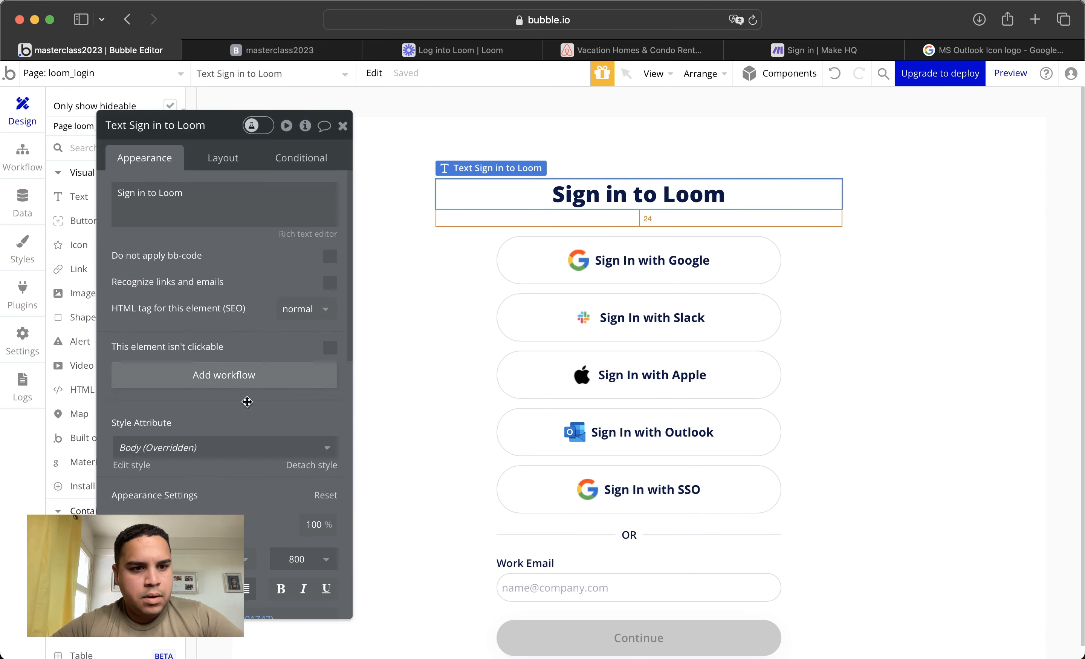
pyautogui.press('Up')
pyautogui.press('Up')
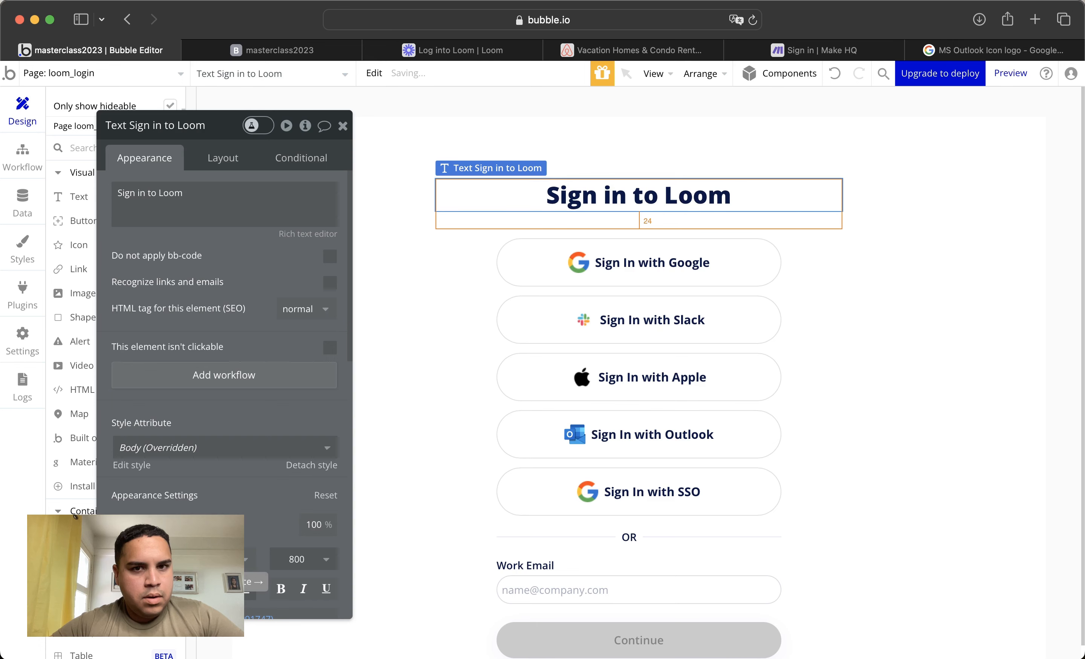
# Compare the enlarged heading in the page preview with the original Loom sign-in page
pyautogui.click(293, 53)
pyautogui.click(320, 78)
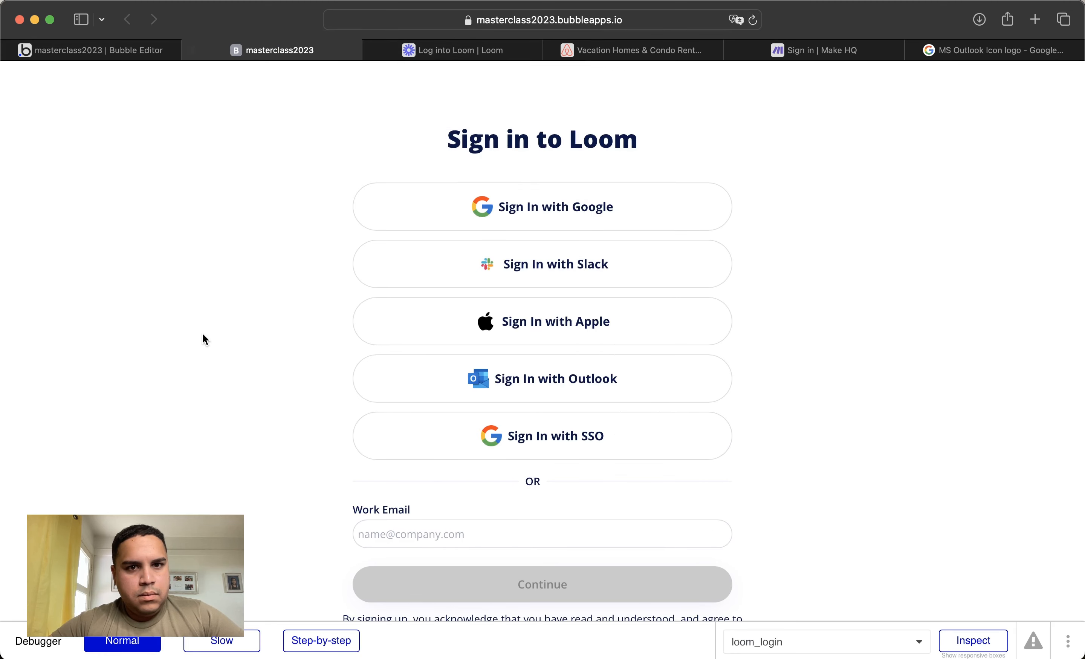
pyautogui.click(1065, 358)
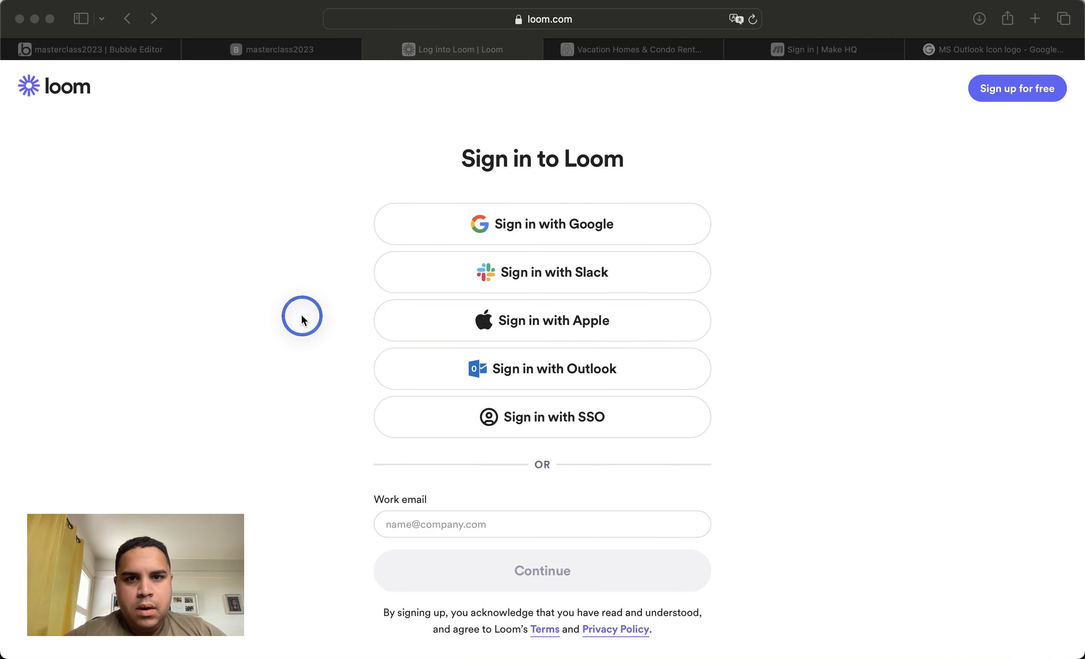
pyautogui.click(520, 142)
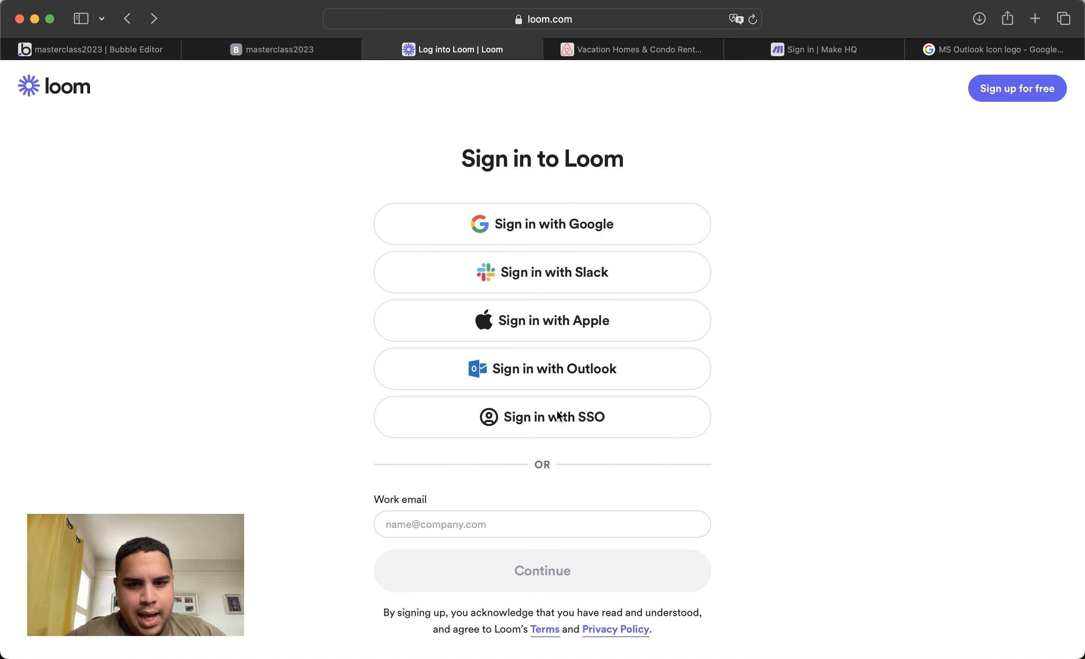
# Return to the Bubble editor and rename the Login Group to "Step 1 Login Group"
pyautogui.click(96, 50)
pyautogui.click(458, 300)
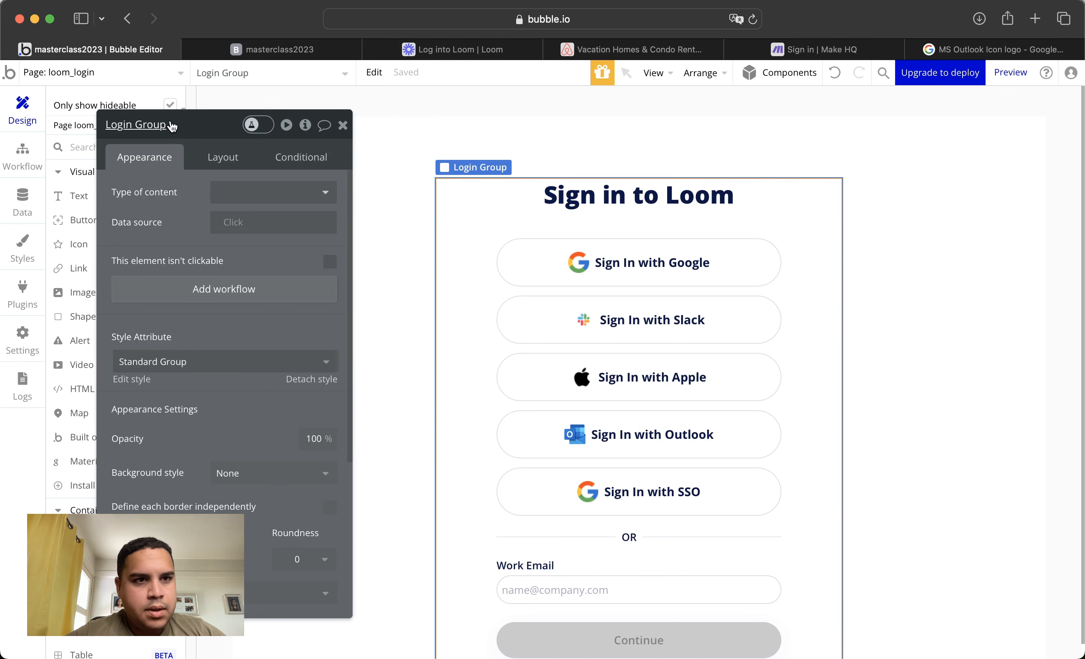
pyautogui.click(138, 126)
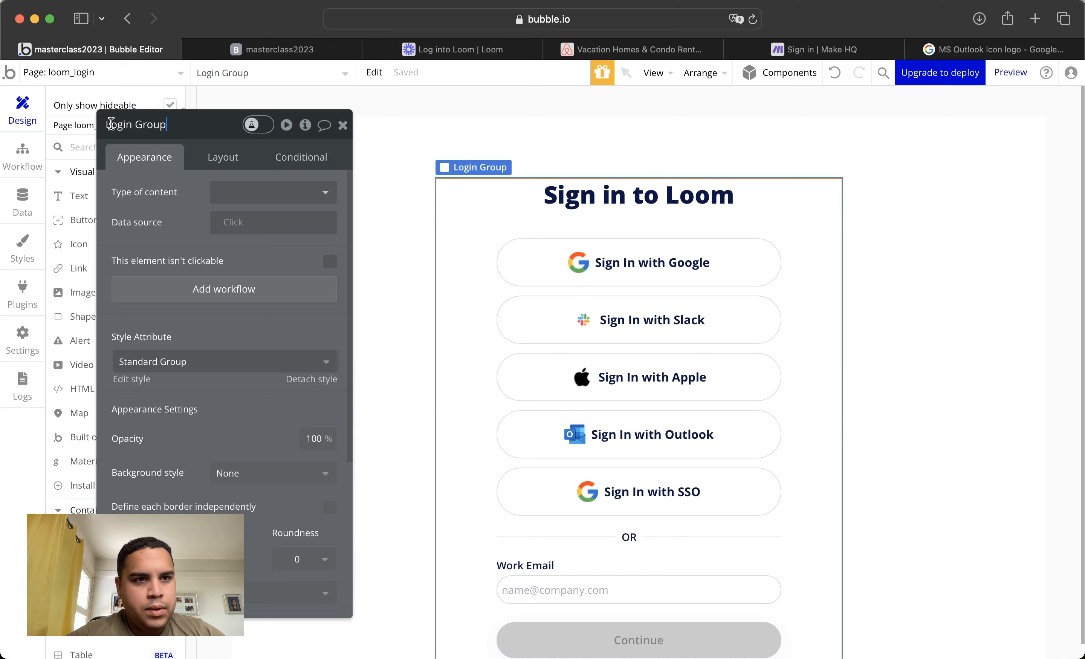
pyautogui.click(108, 124)
pyautogui.write('Step 1')
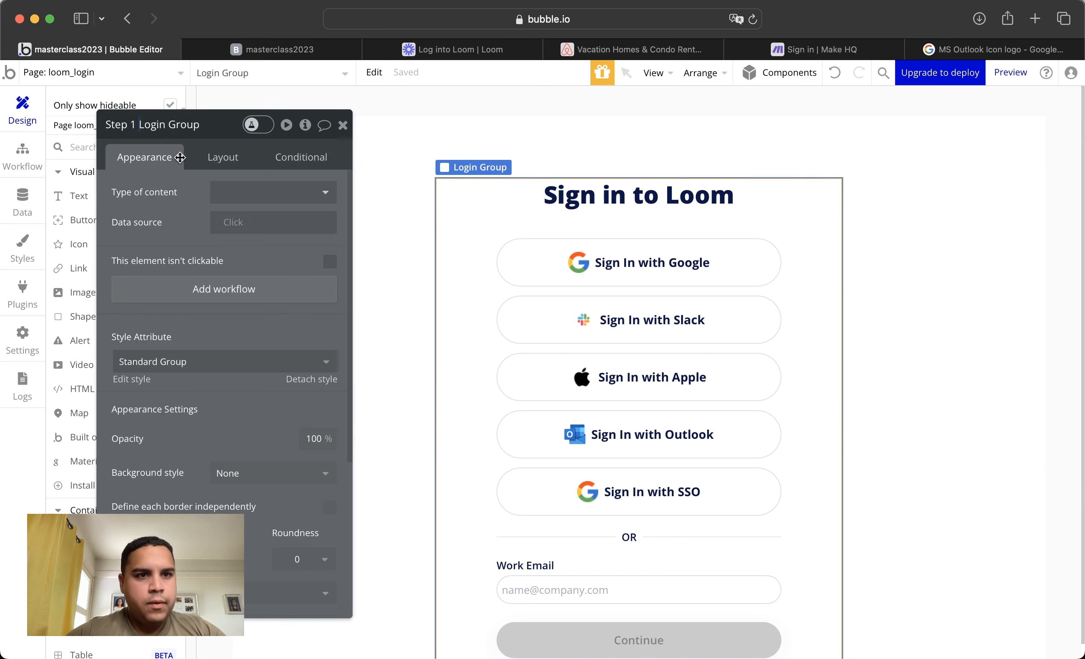
pyautogui.press('Return')
pyautogui.click(342, 124)
# Set Step 1 Login Group to collapse when hidden, and add a hidden copy of it in Group A named "Step 2 Login Group"
pyautogui.doubleClick(467, 298)
pyautogui.click(233, 163)
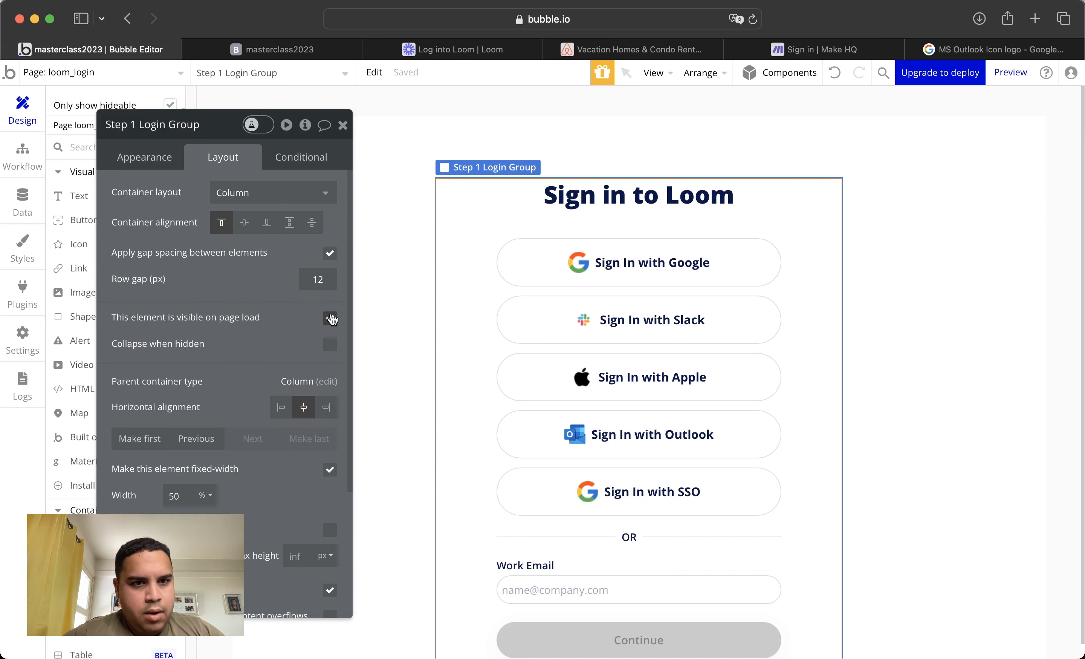
pyautogui.click(330, 345)
pyautogui.click(342, 125)
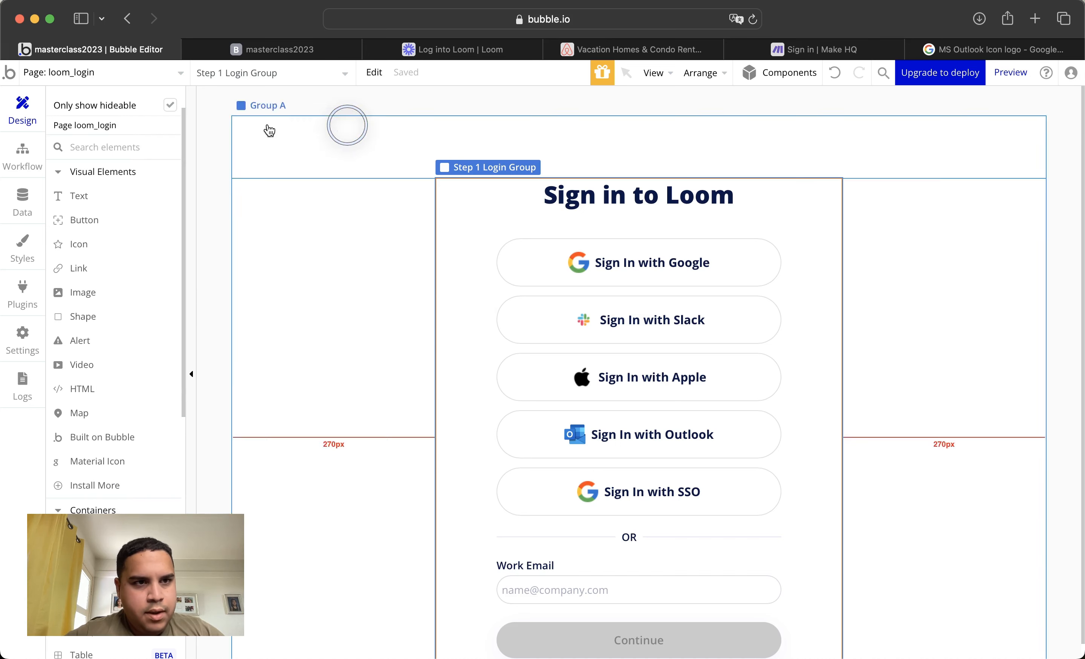
pyautogui.click(310, 235)
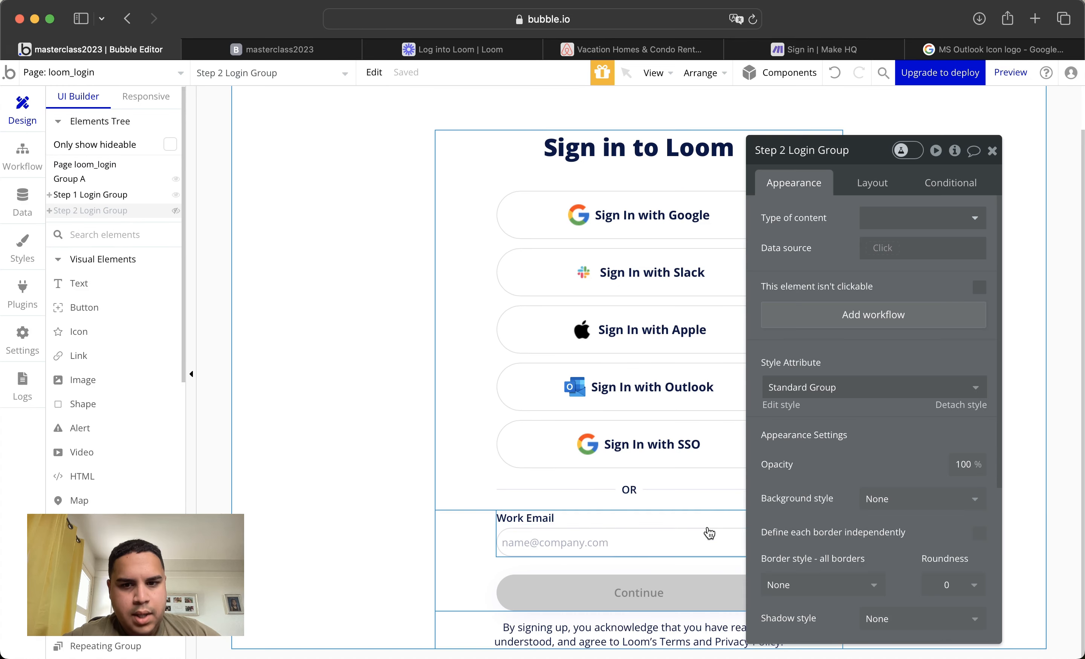
# Duplicate the Work Email label-and-input group between the original and the Continue button, and change the copy's label to "Password"
pyautogui.click(736, 519)
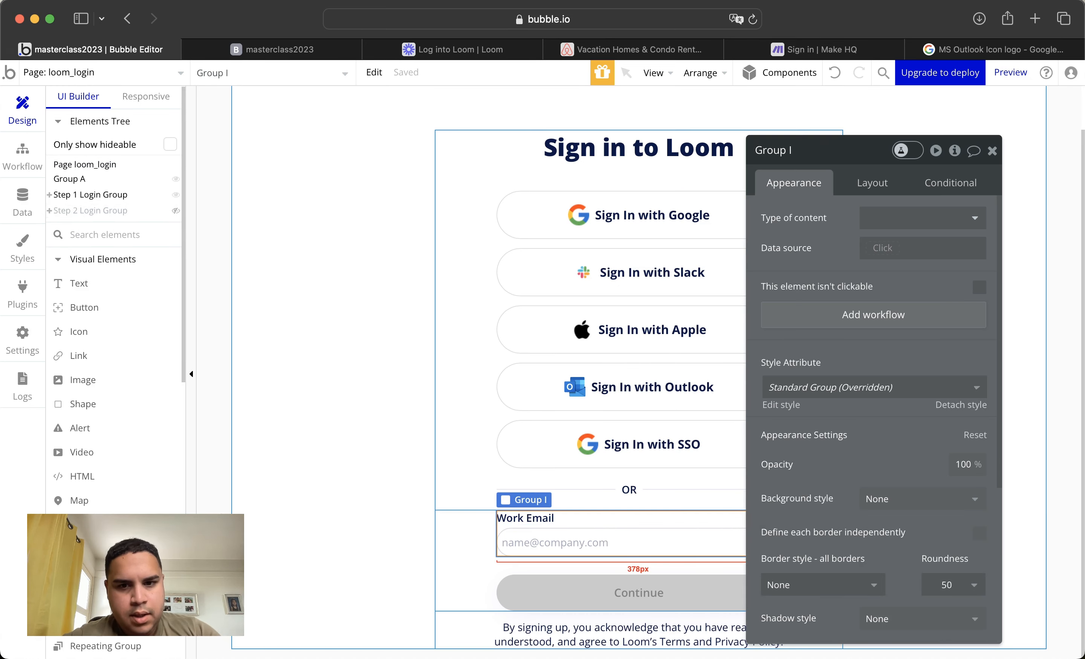
pyautogui.click(491, 578)
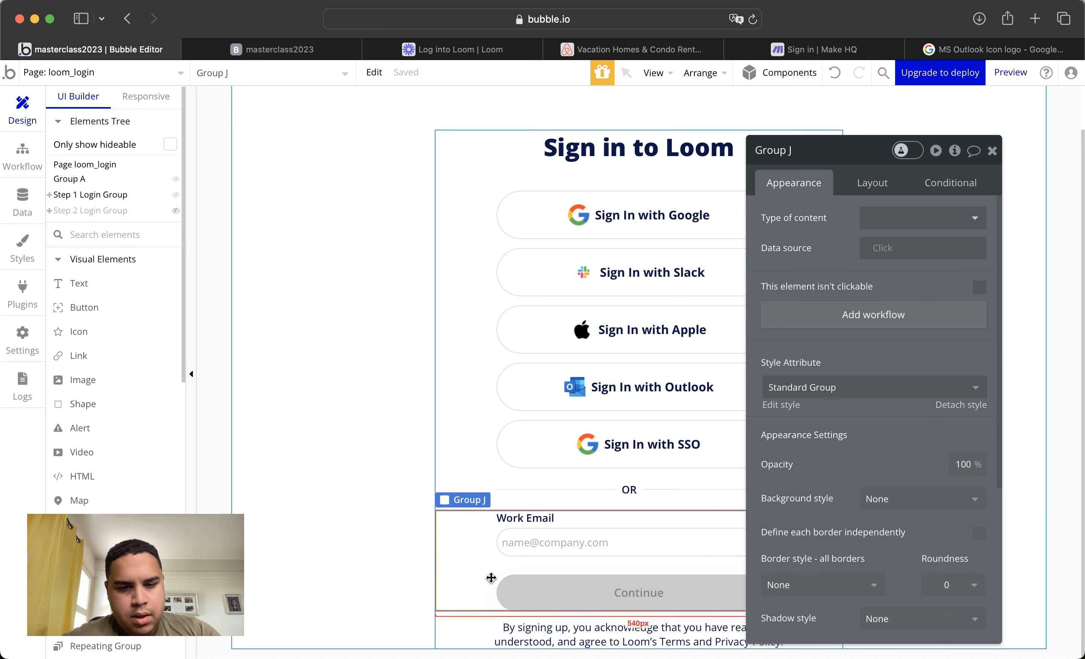
pyautogui.press('super+v')
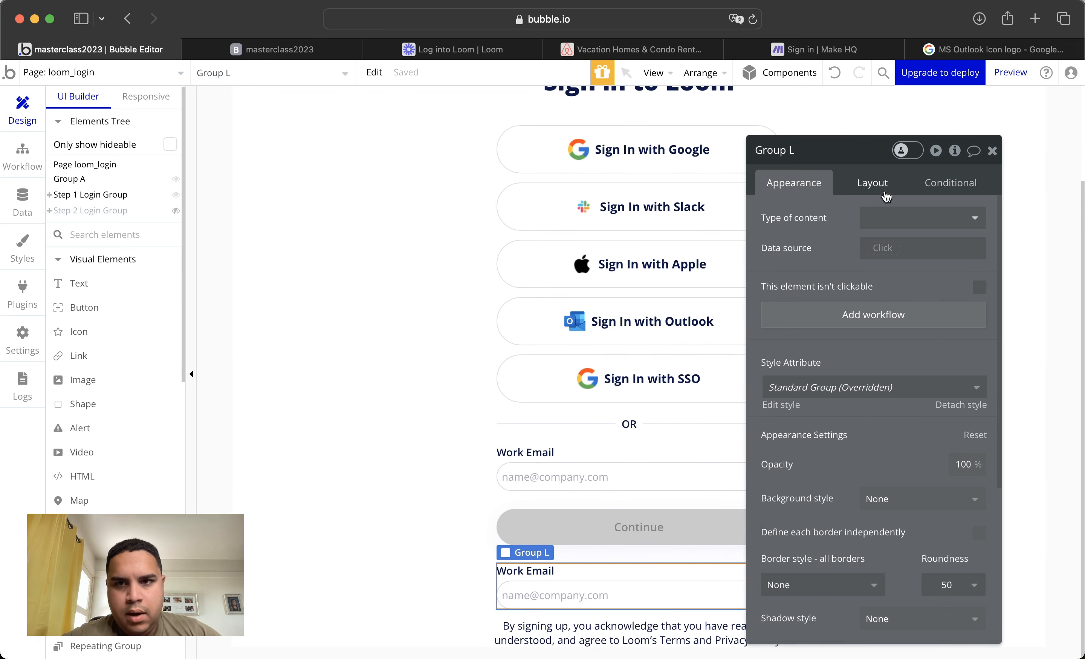
pyautogui.doubleClick(538, 517)
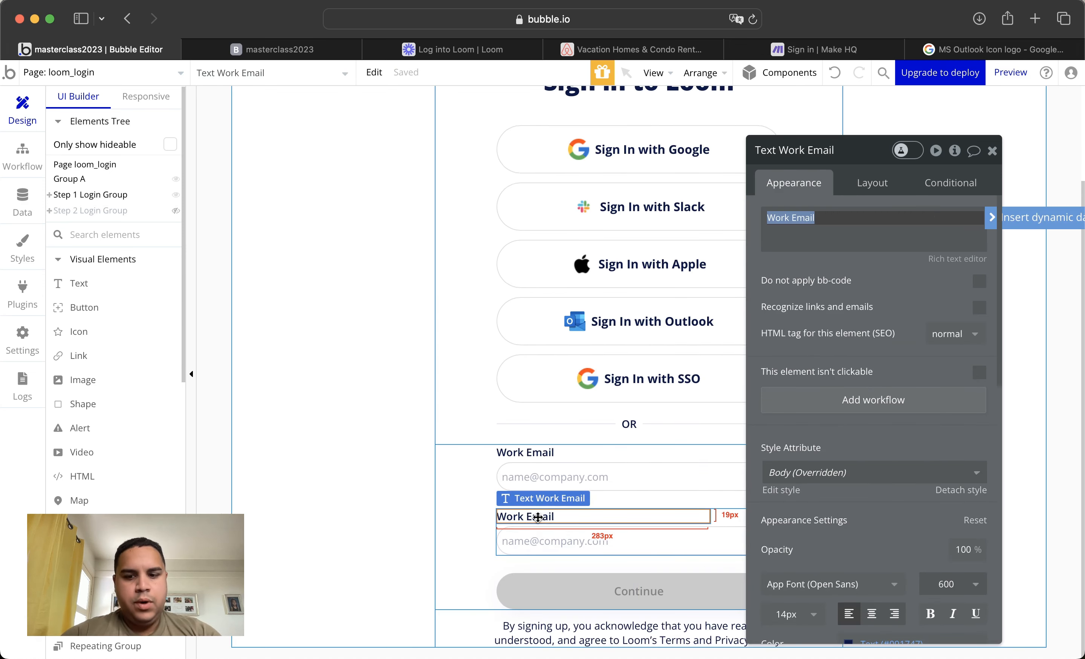
pyautogui.write('Password')
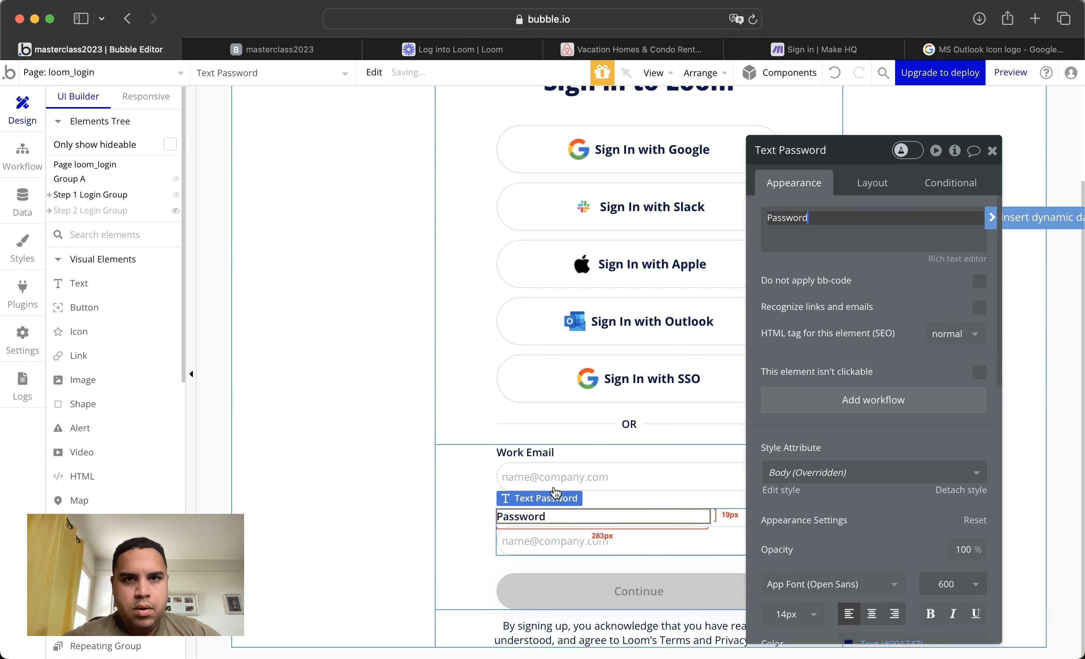
# Check the password field on the Loom page and set the placeholder of the duplicated input to "********"
pyautogui.click(491, 49)
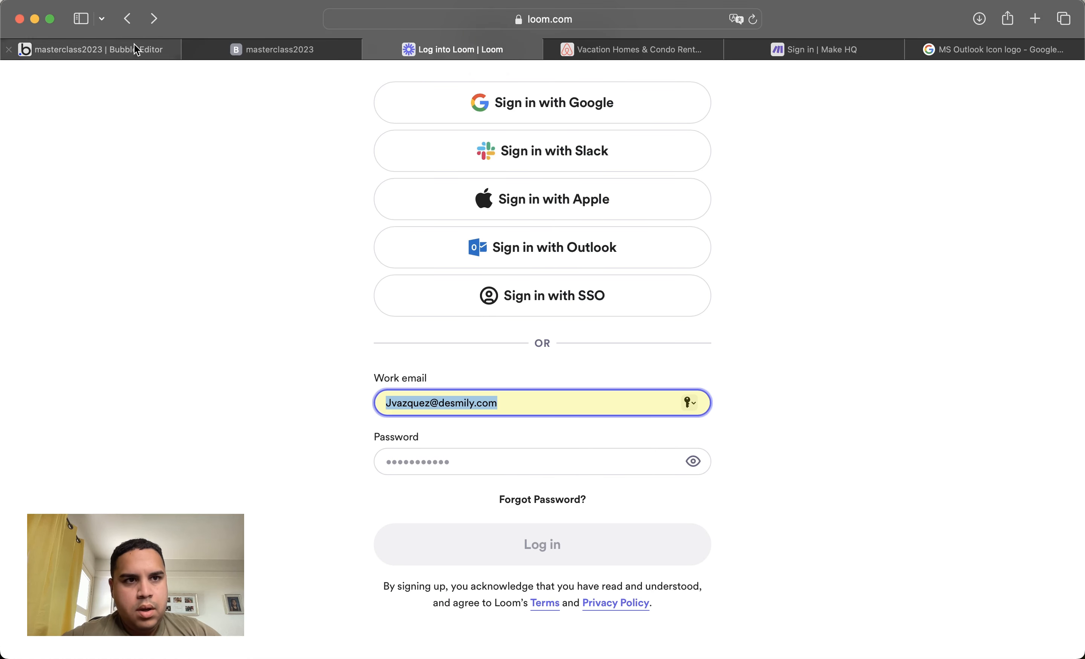
pyautogui.click(111, 48)
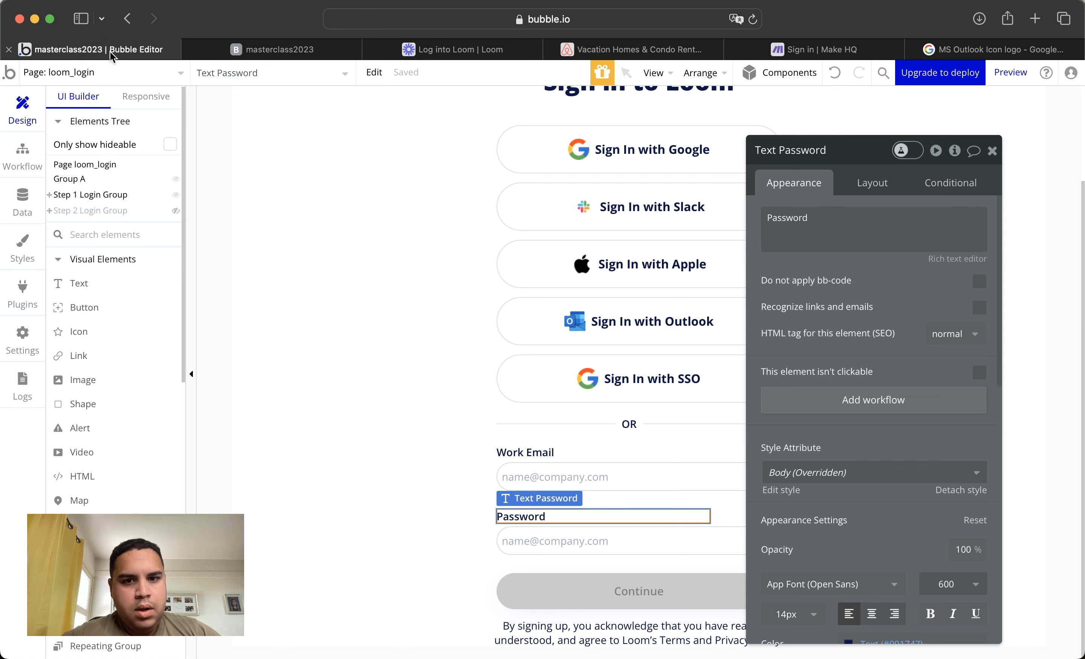
pyautogui.click(462, 57)
pyautogui.click(436, 461)
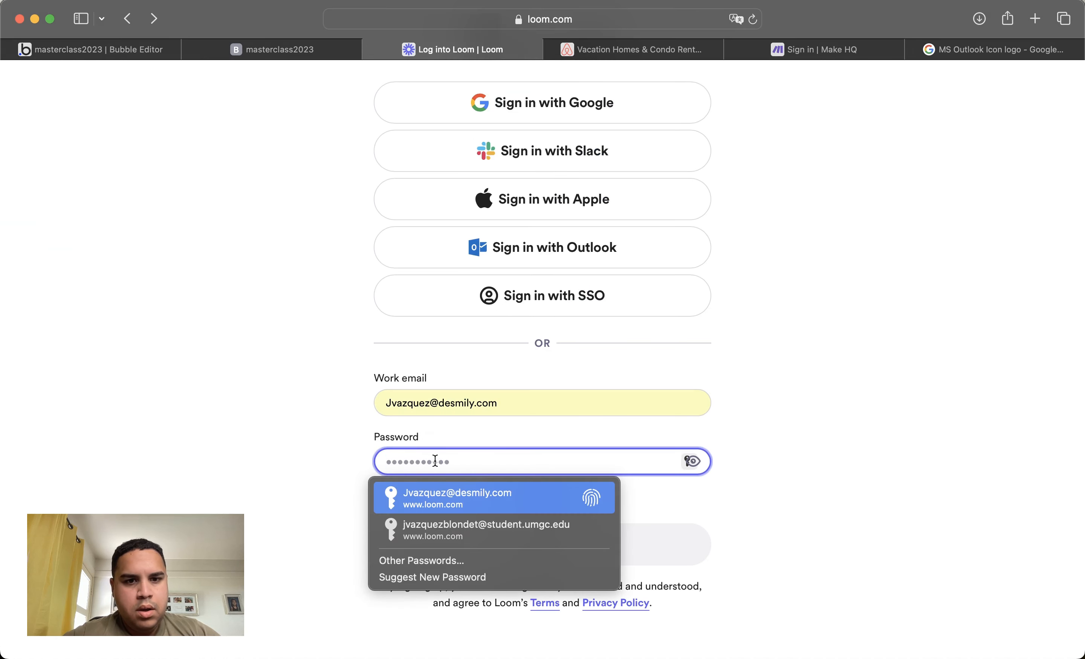
pyautogui.click(140, 51)
pyautogui.click(538, 550)
pyautogui.tripleClick(909, 217)
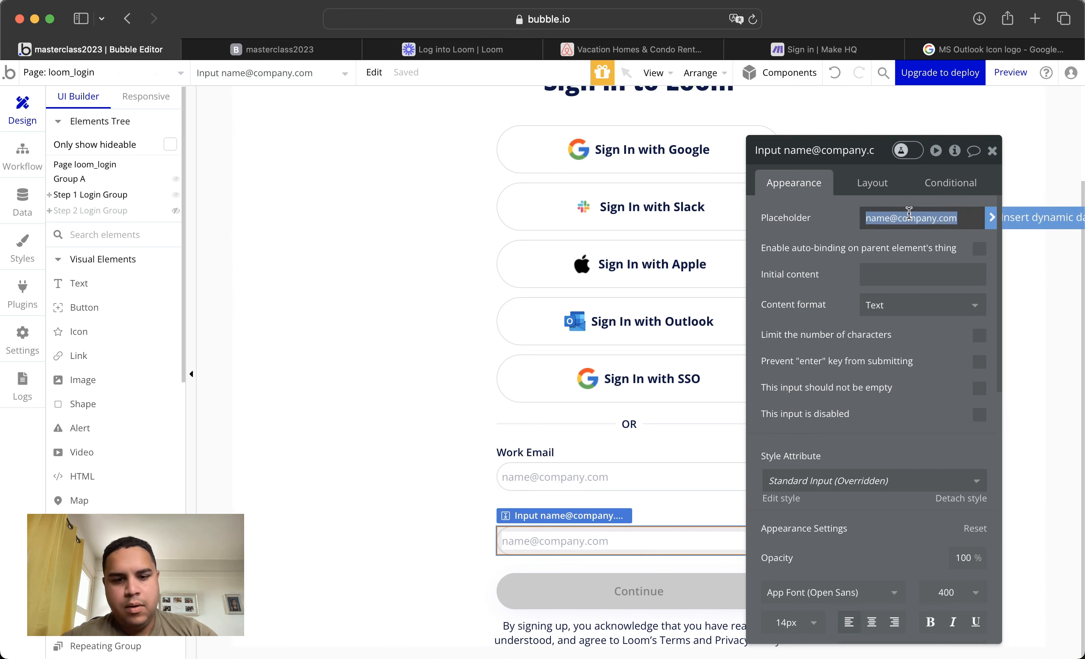
pyautogui.write('*')
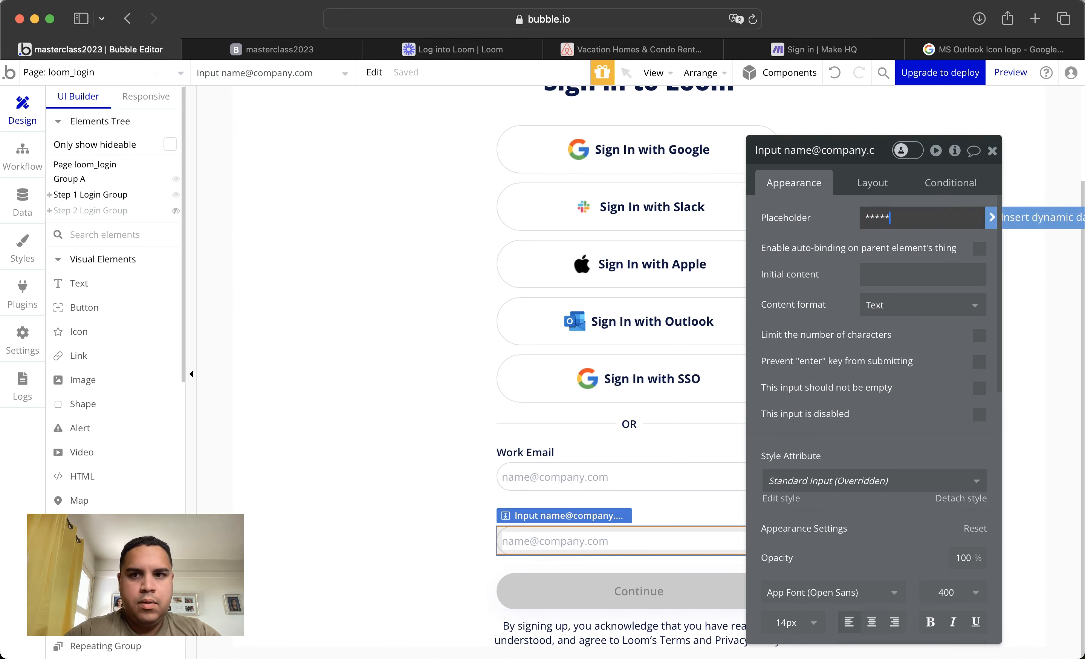
pyautogui.click(831, 212)
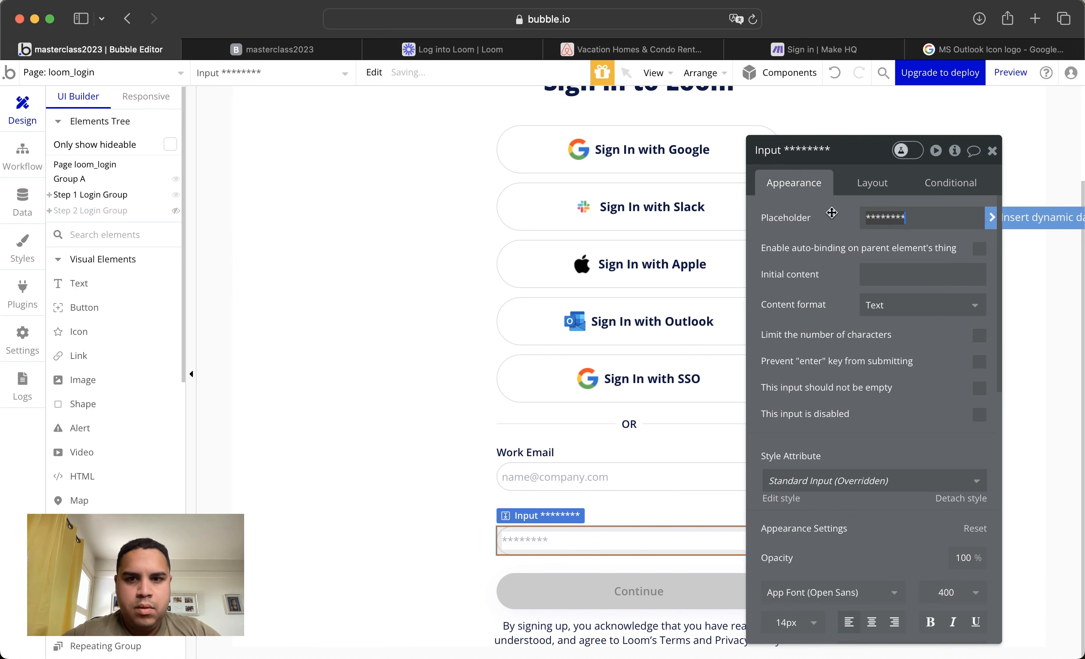
pyautogui.click(992, 151)
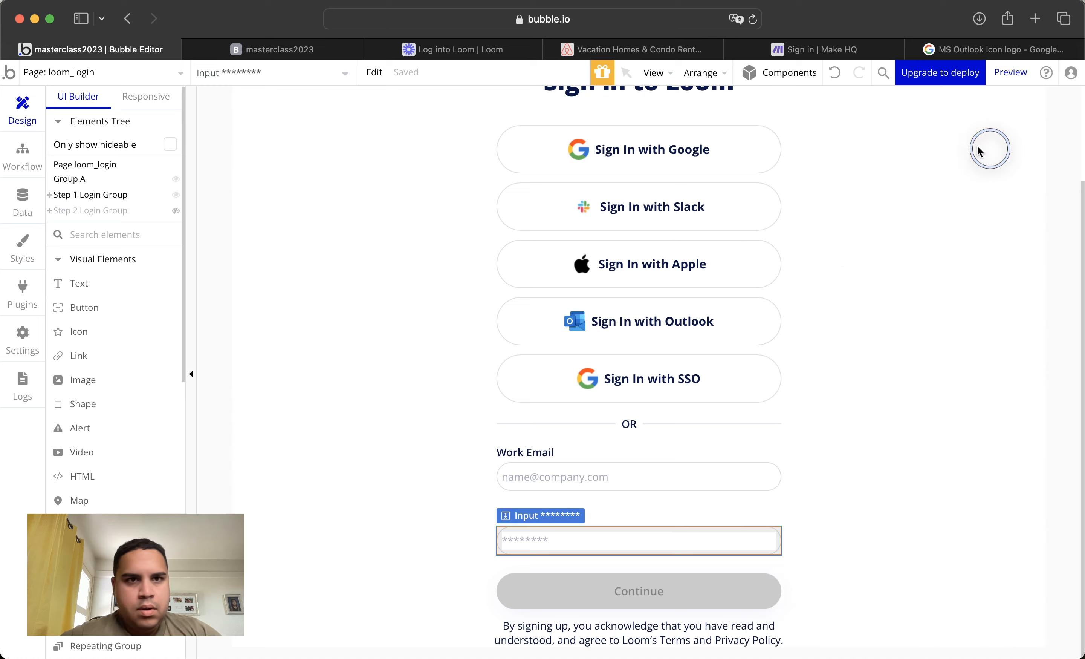
# Examine the password field, its visibility toggle and the layout below it on the Loom sign-in page
pyautogui.click(462, 52)
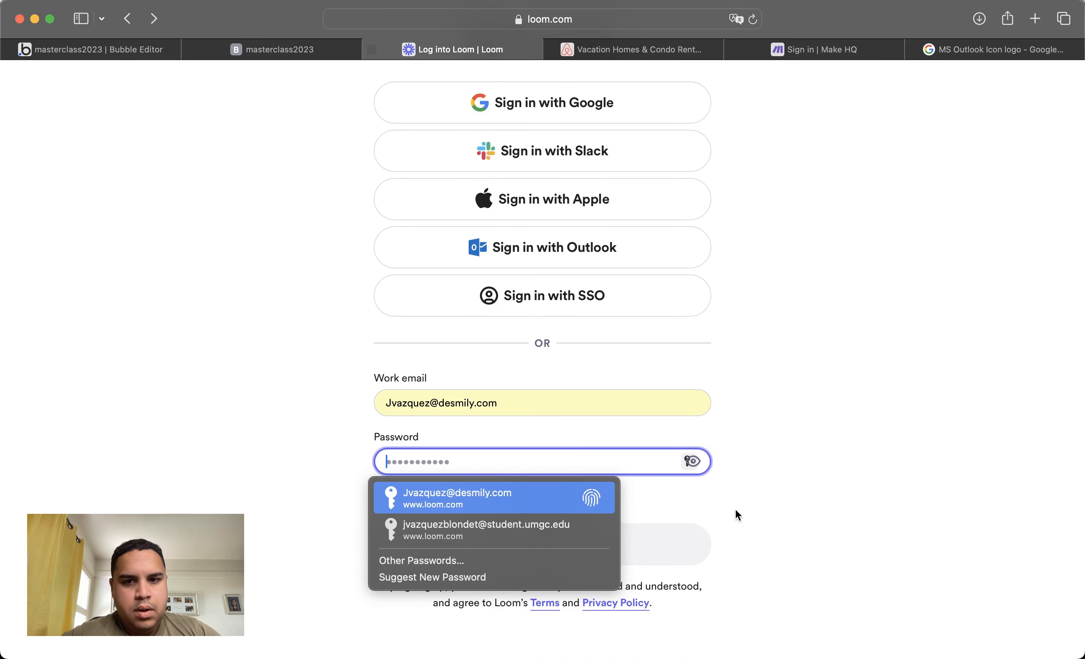
pyautogui.click(694, 461)
pyautogui.click(695, 462)
pyautogui.click(697, 461)
pyautogui.click(697, 460)
pyautogui.click(698, 461)
pyautogui.click(755, 497)
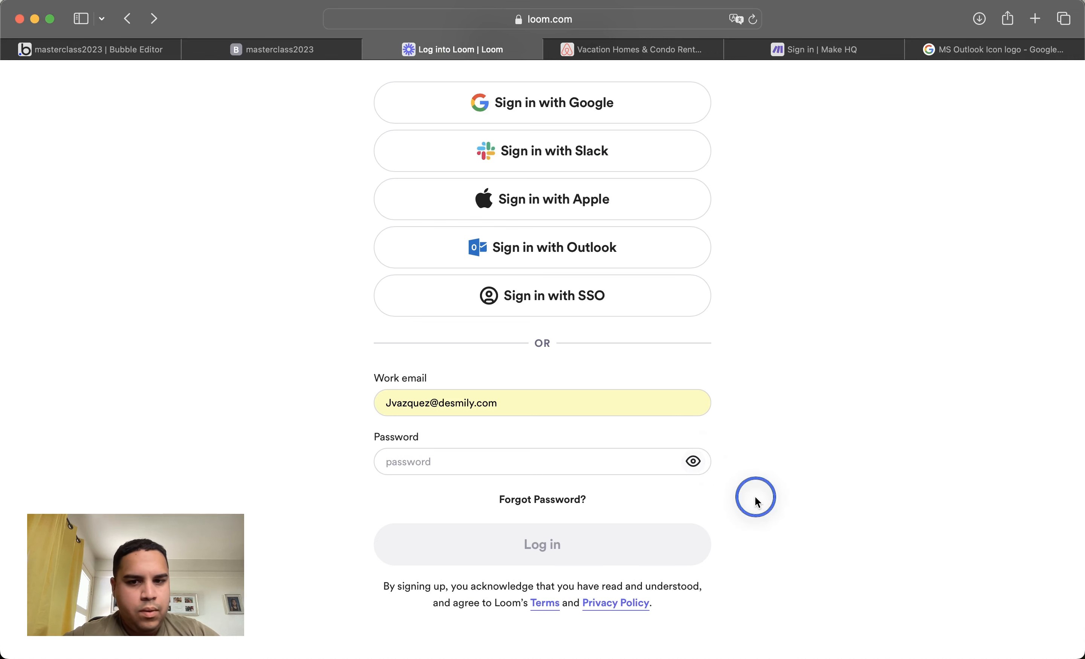
# Add a "Forgot Password?" text element between the Password input and the Continue button in Bubble, and align it horizontally to the center
pyautogui.click(129, 47)
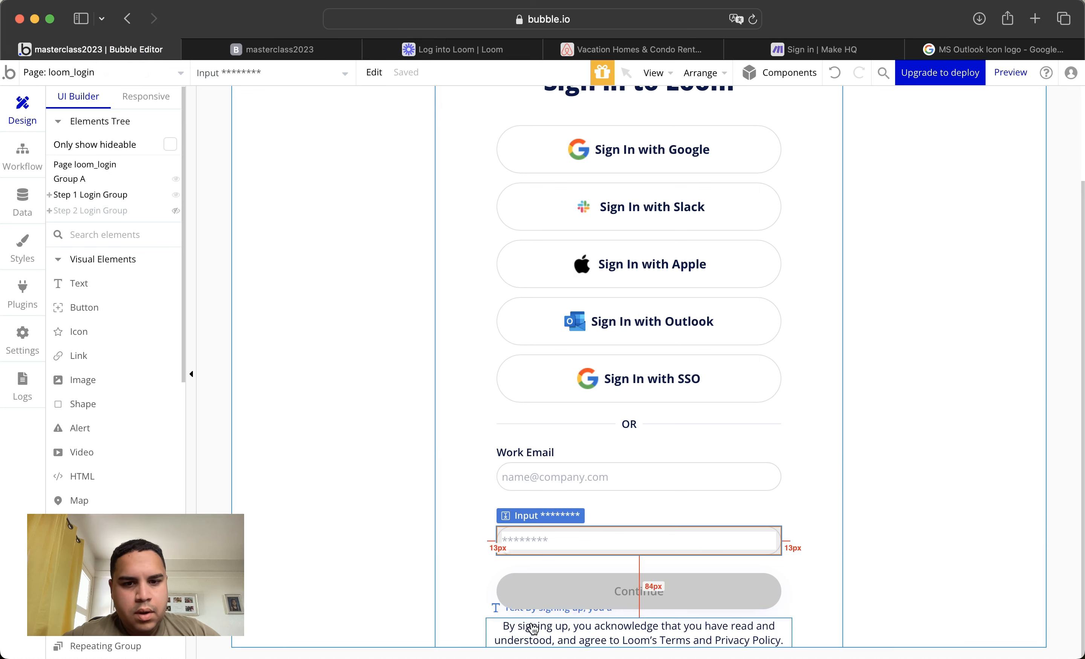
pyautogui.moveTo(110, 277); pyautogui.dragTo(599, 568)
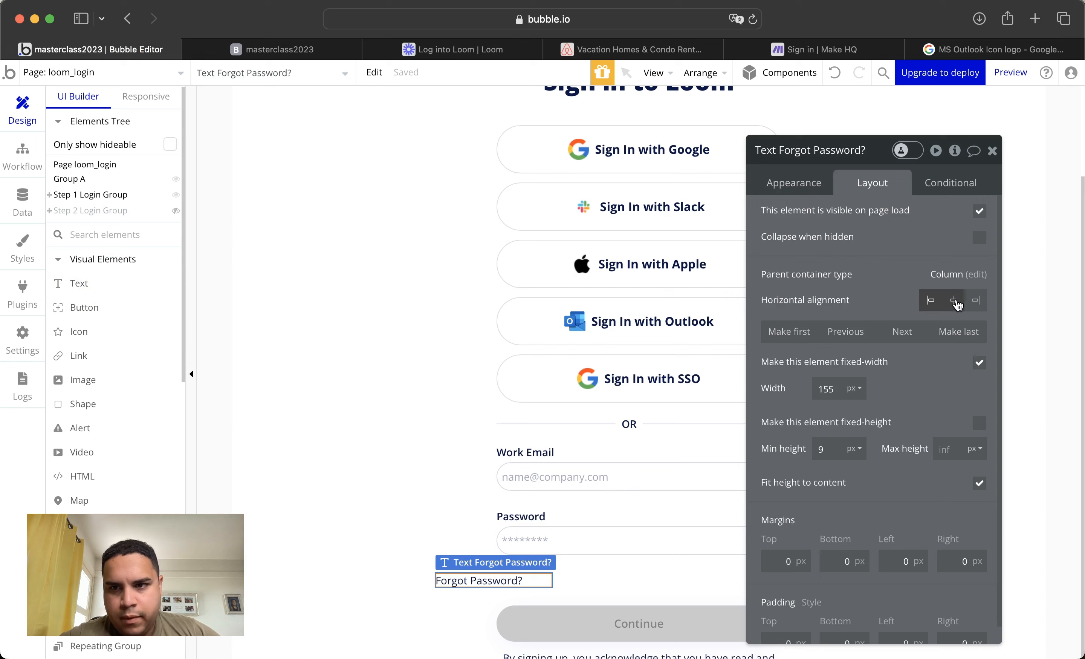
pyautogui.click(953, 300)
# Set the "Forgot Password?" text's font weight to 700 (Bold) and center its text
pyautogui.click(796, 182)
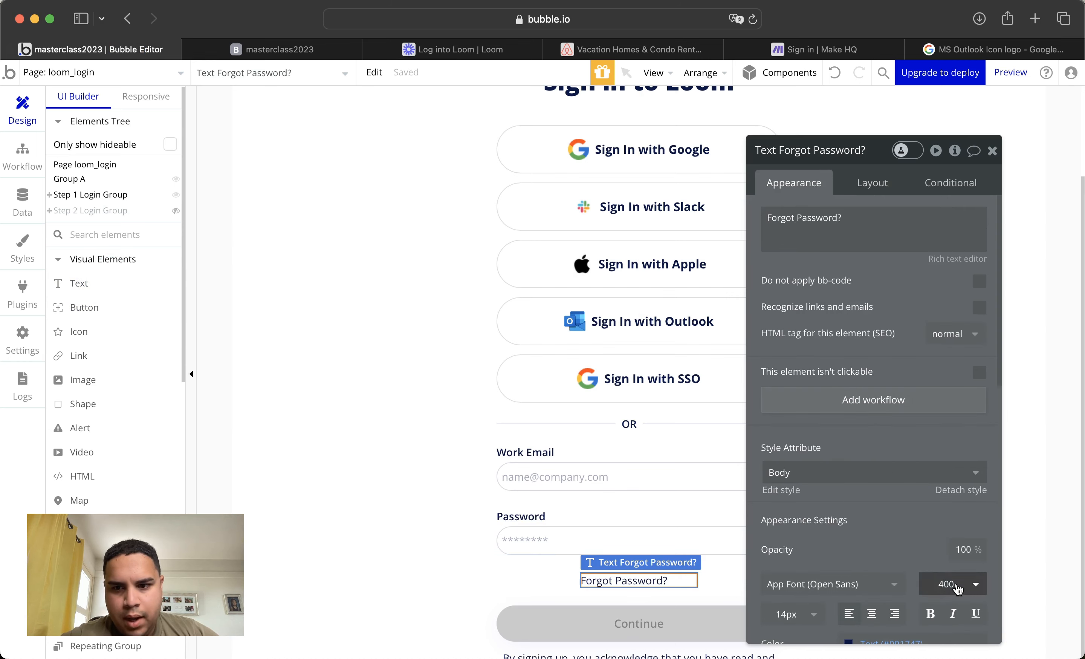
pyautogui.scroll(-5, 921, 568)
pyautogui.click(943, 313)
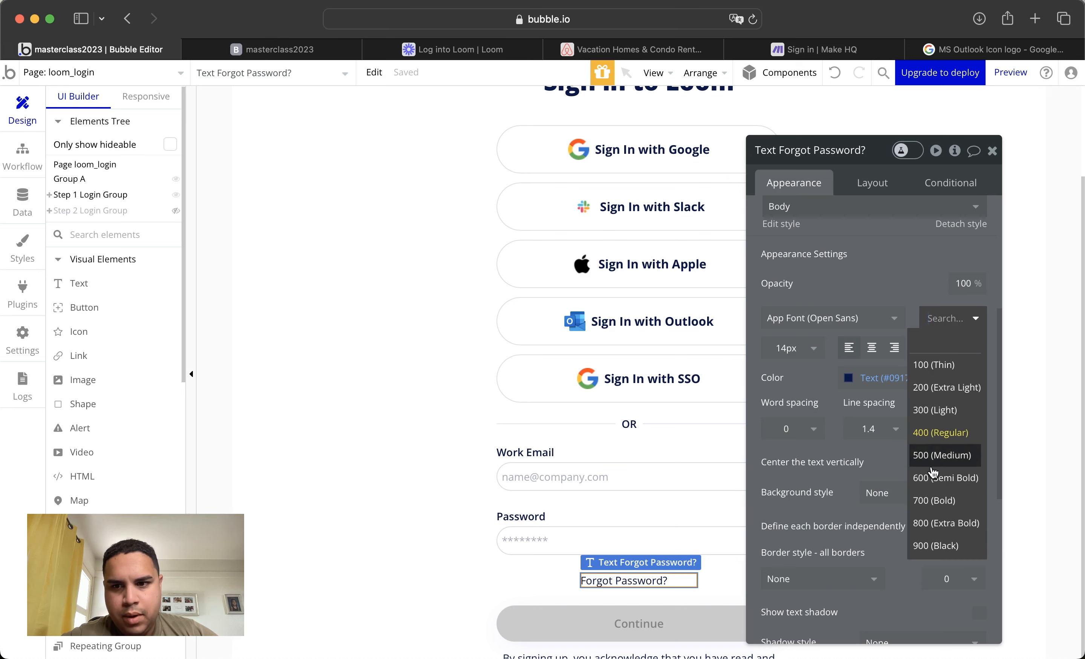
pyautogui.click(934, 497)
pyautogui.click(872, 347)
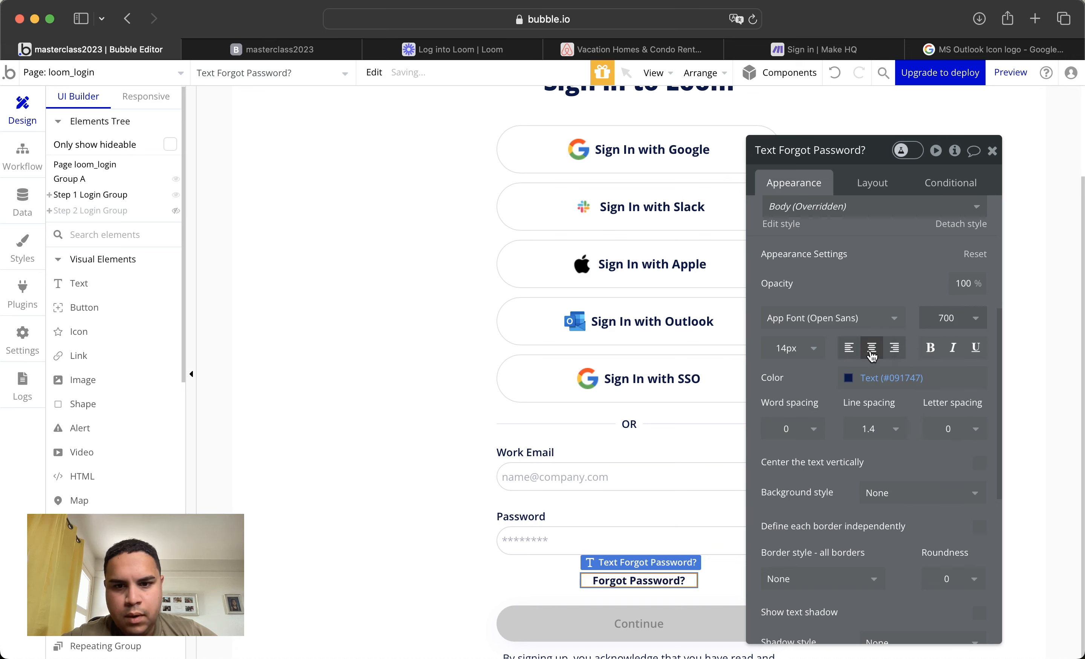
# Add a workflow for clicks on the "Forgot Password?" text that goes to the reset_pw page, and return to the page design
pyautogui.scroll(5, 910, 275)
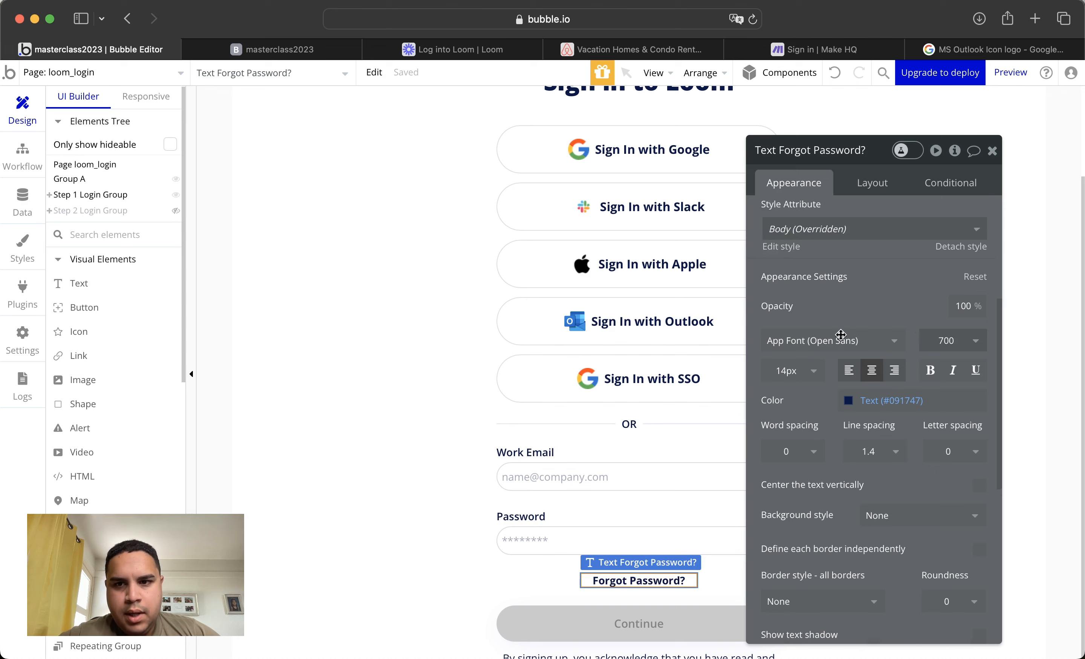
pyautogui.click(873, 390)
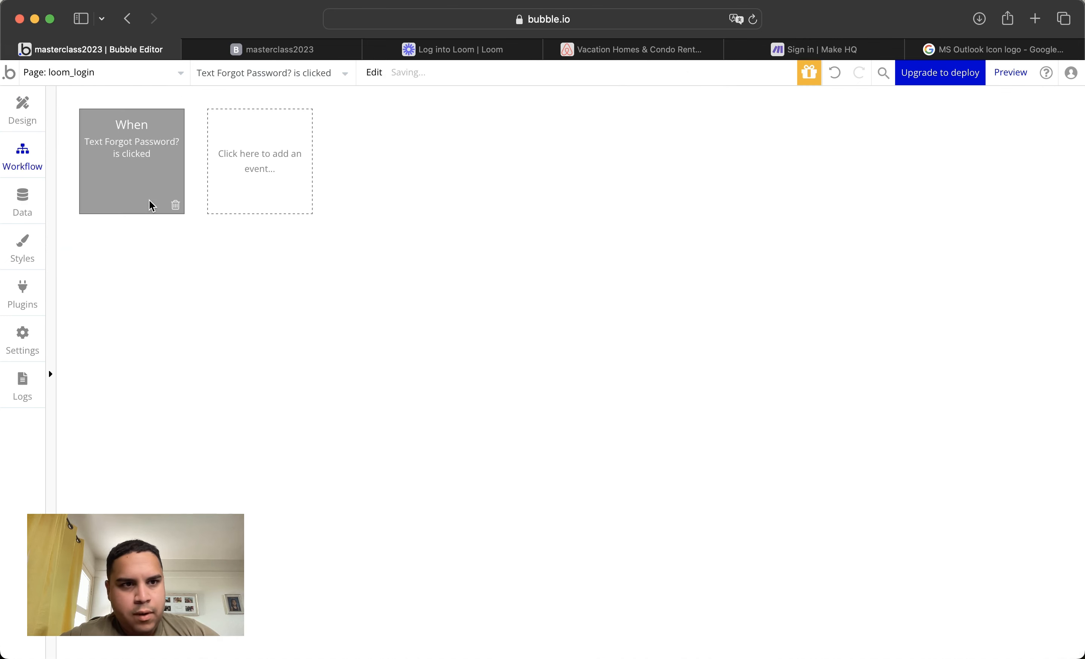
pyautogui.click(149, 267)
pyautogui.moveTo(153, 354)
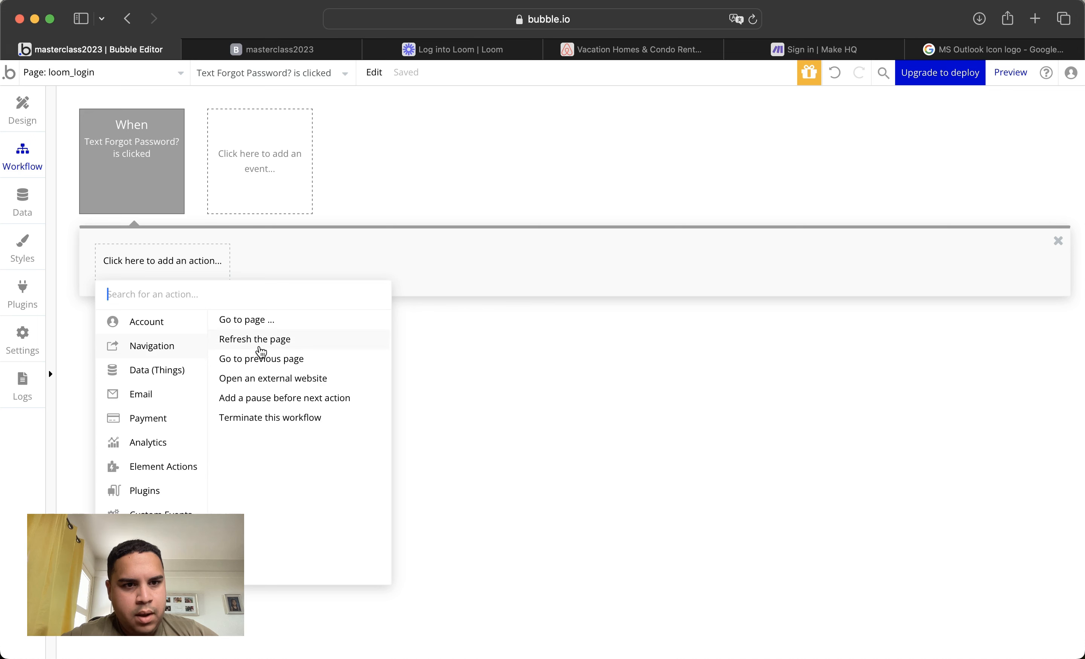
pyautogui.click(289, 329)
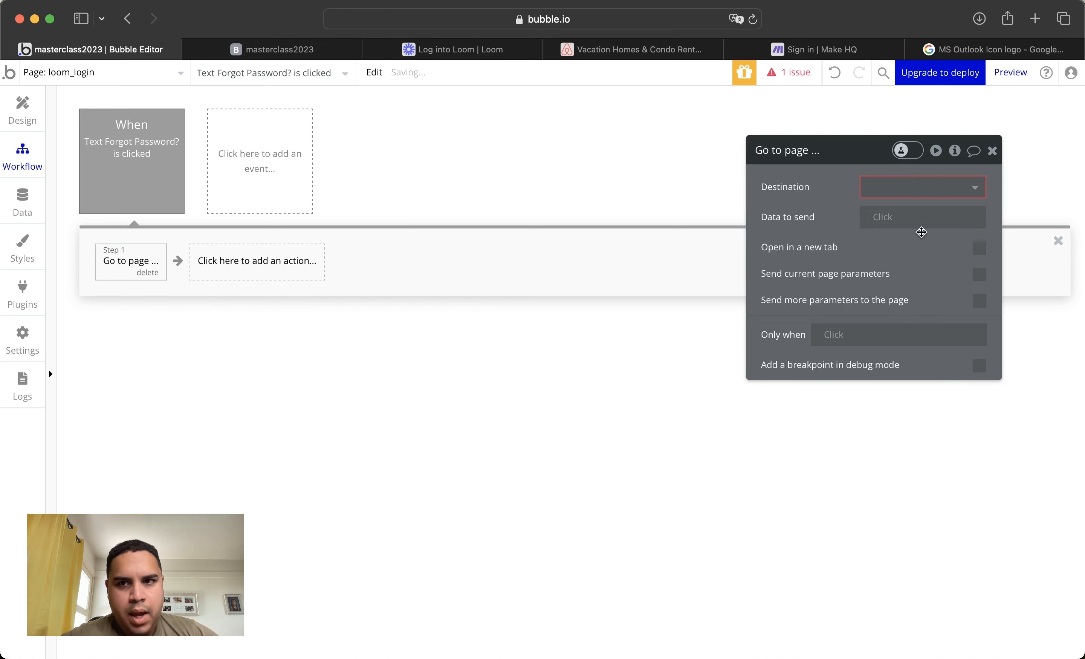
pyautogui.click(926, 187)
pyautogui.click(921, 256)
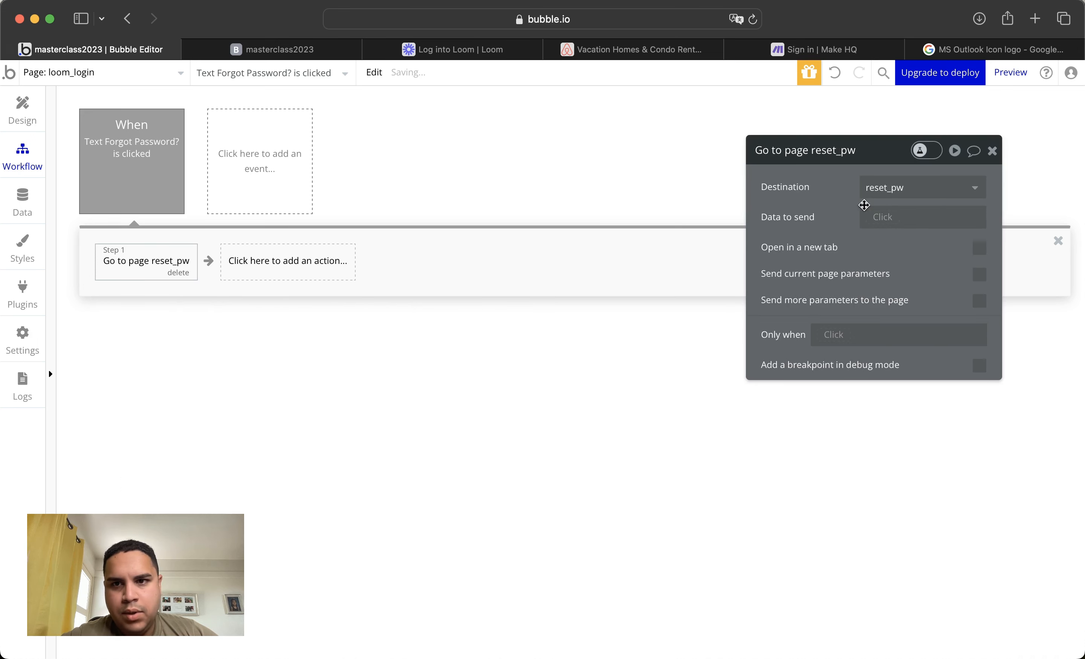
pyautogui.click(993, 151)
pyautogui.click(22, 107)
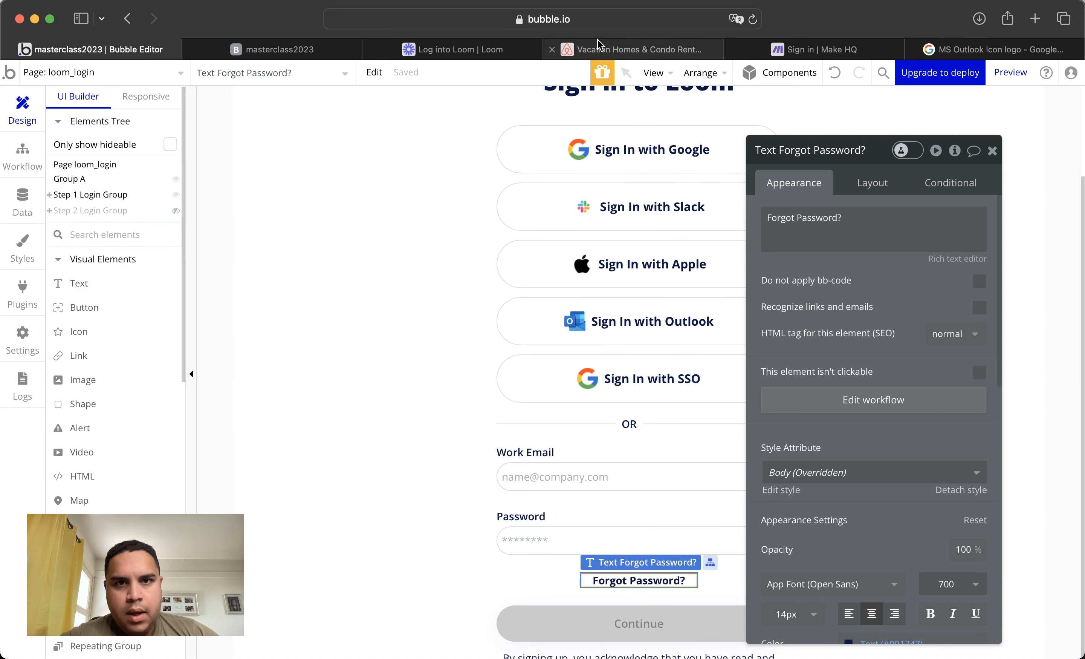
# Start a new condition on the Continue button and search its data sources for "passw"
pyautogui.click(471, 49)
pyautogui.click(100, 48)
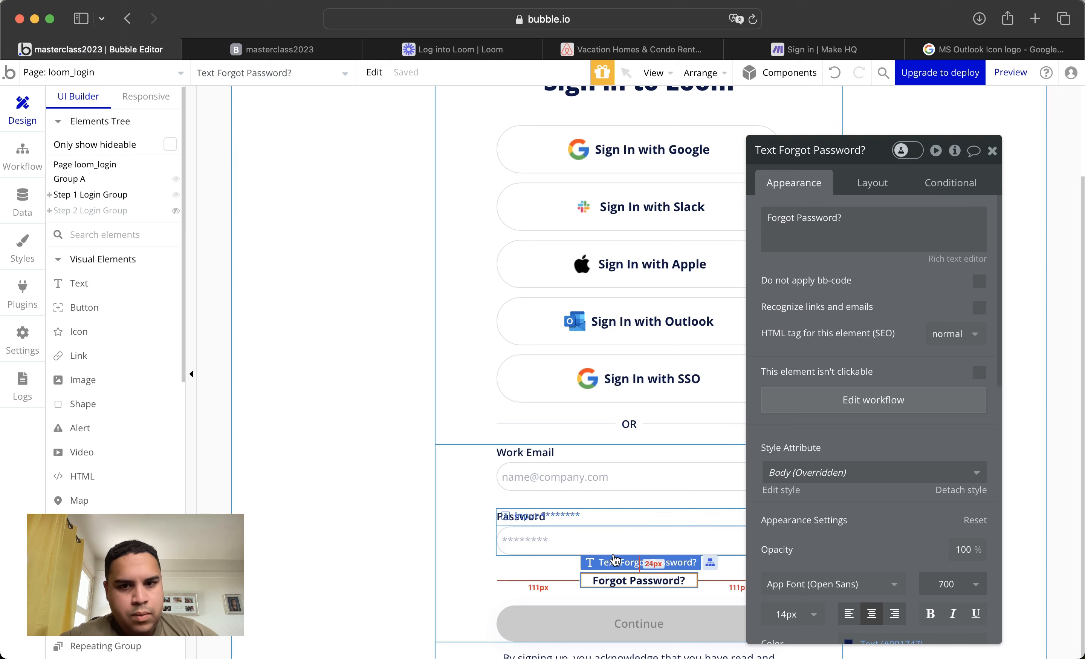
pyautogui.doubleClick(611, 629)
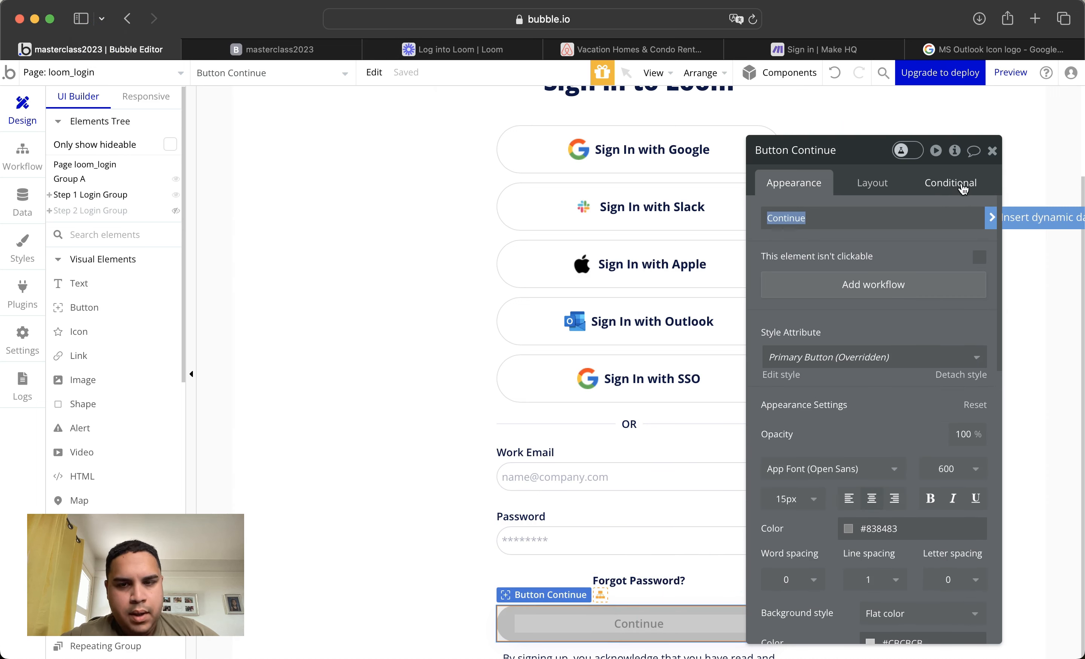
pyautogui.click(963, 189)
pyautogui.click(809, 300)
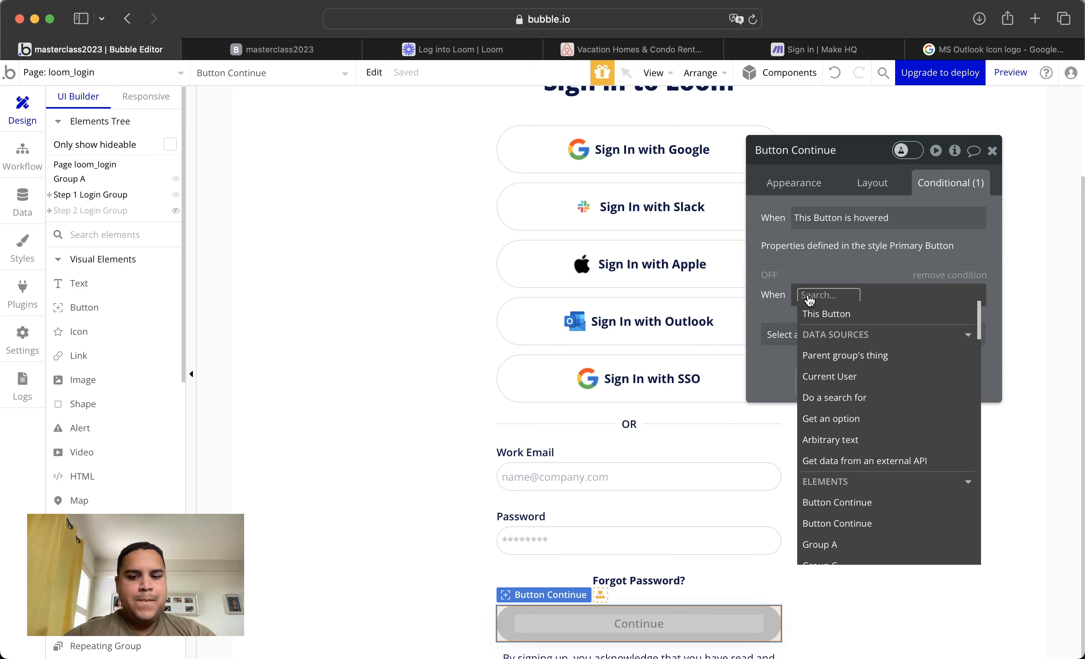
pyautogui.write('passw')
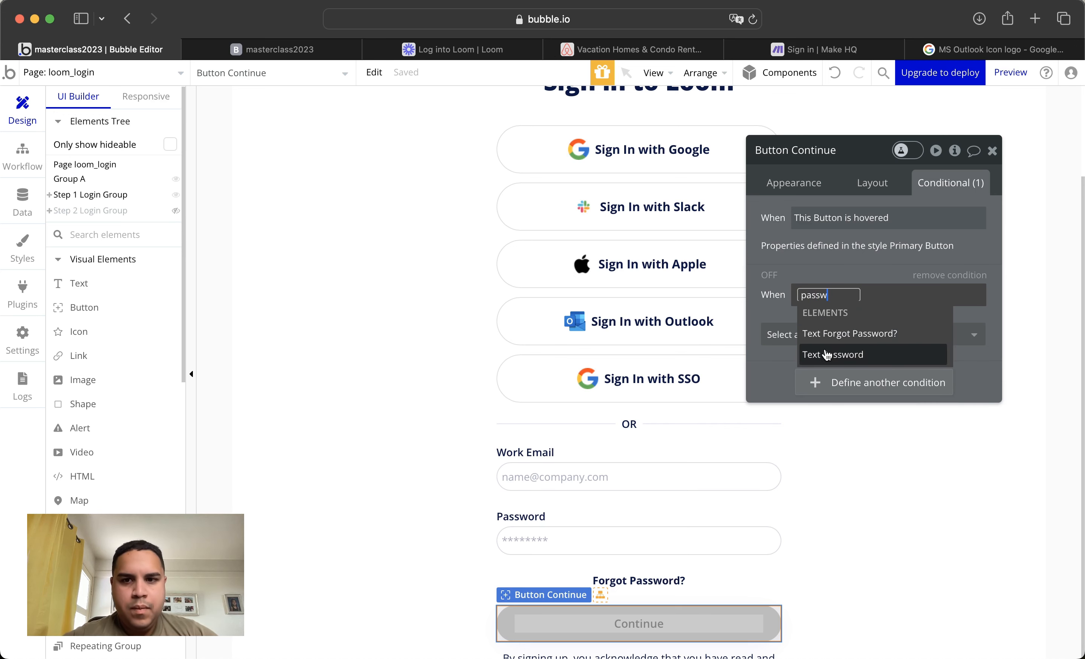
pyautogui.click(758, 307)
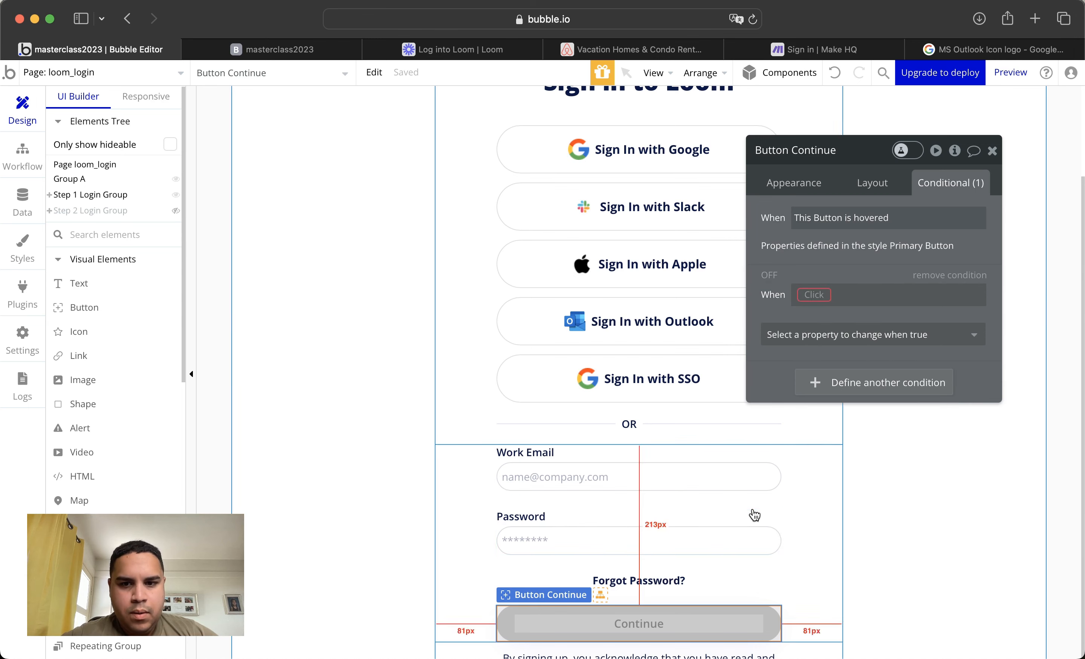
# Rename the group holding the Password label and input as "Password Group"
pyautogui.click(741, 510)
pyautogui.click(840, 153)
pyautogui.press('BackSpace')
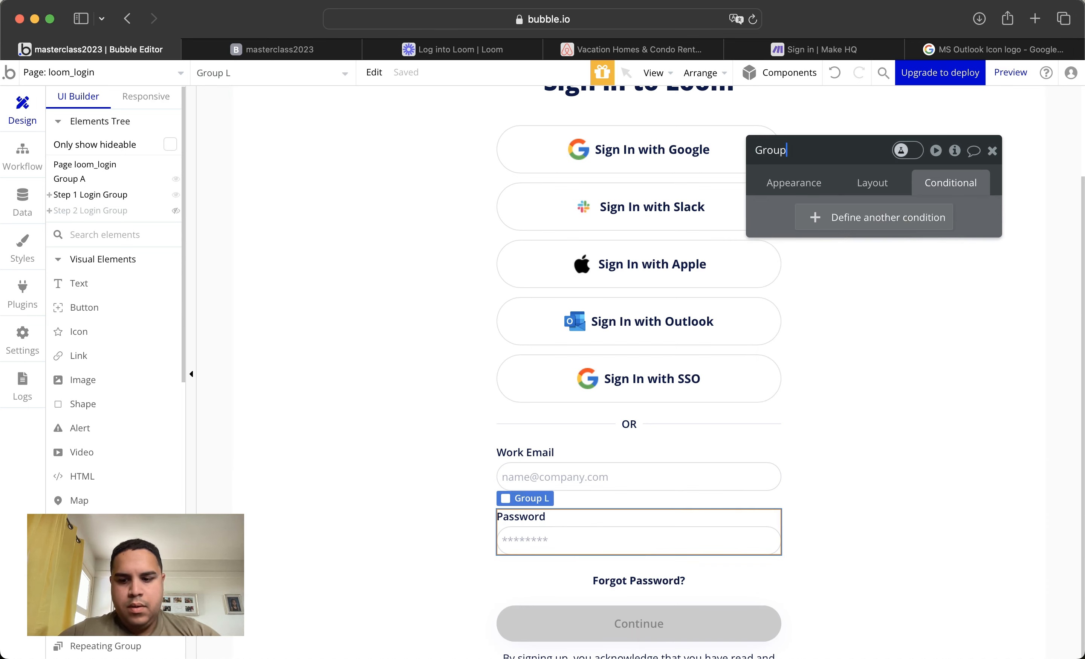
pyautogui.write('Password')
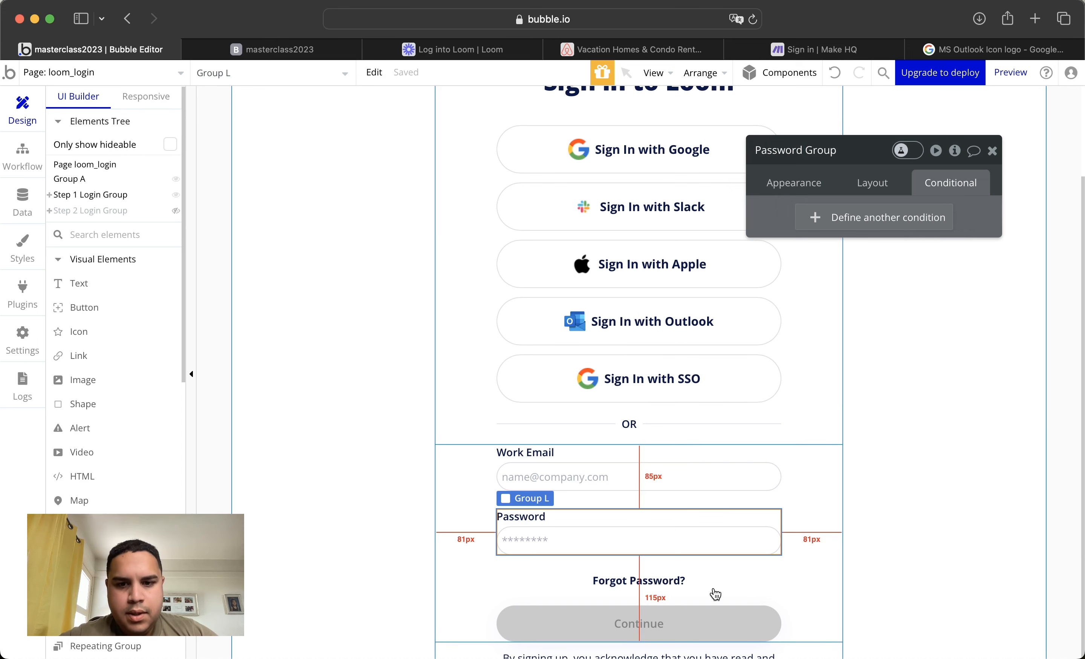
# Define the Continue button's new condition as "Password Group is visible"
pyautogui.click(685, 623)
pyautogui.click(812, 295)
pyautogui.write('pass')
pyautogui.click(810, 333)
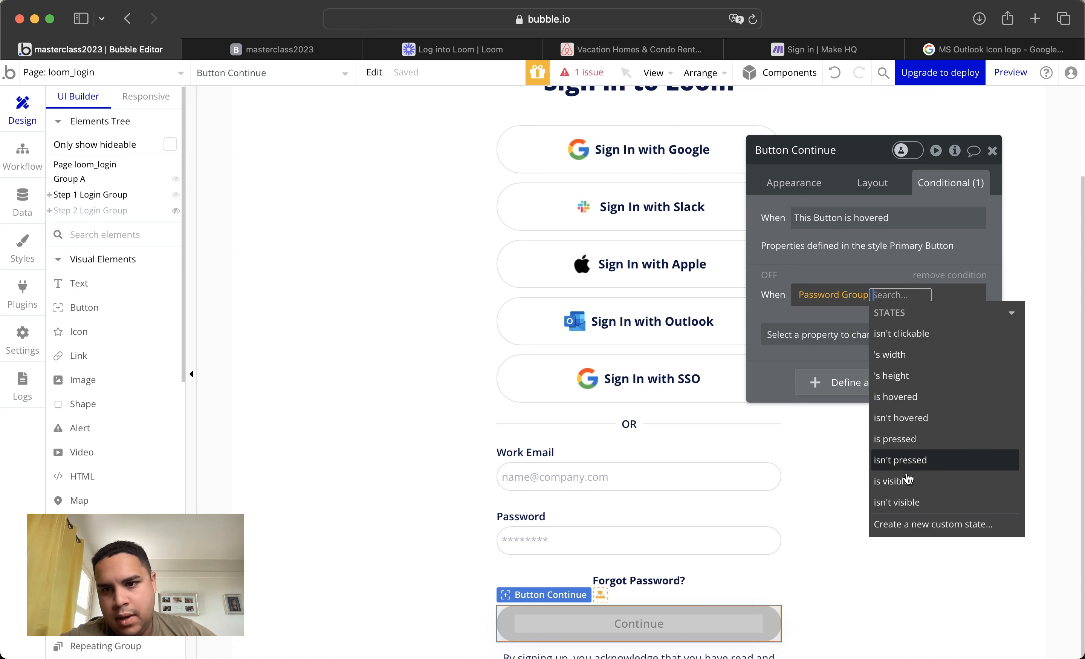
pyautogui.click(892, 481)
# Make the Continue button's condition change its text to "Login" when true, and close the button's properties
pyautogui.click(807, 333)
pyautogui.click(807, 334)
pyautogui.click(805, 403)
pyautogui.click(864, 329)
pyautogui.doubleClick(864, 329)
pyautogui.write('Login')
pyautogui.click(796, 324)
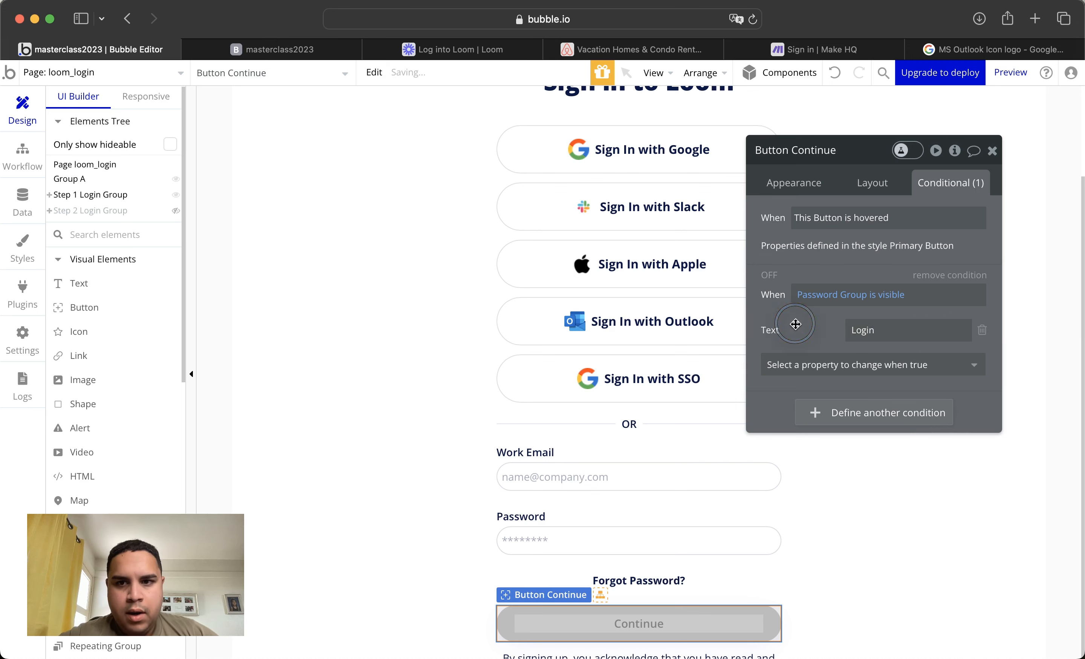
pyautogui.click(992, 159)
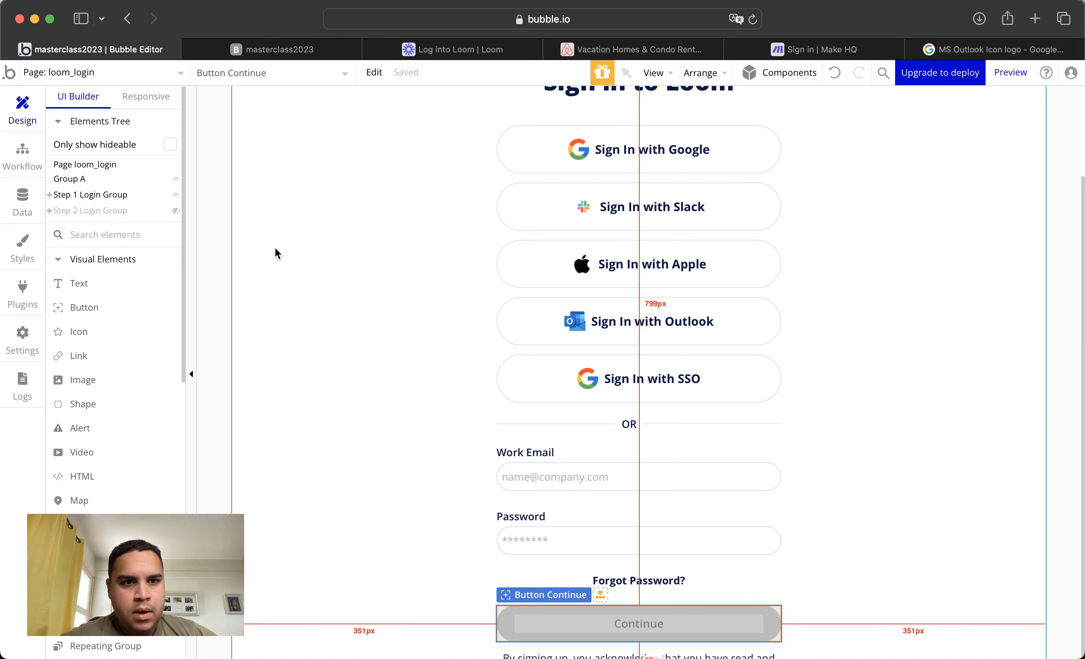
# Create a click workflow event for the Continue button and return to the page design
pyautogui.click(296, 317)
pyautogui.doubleClick(572, 620)
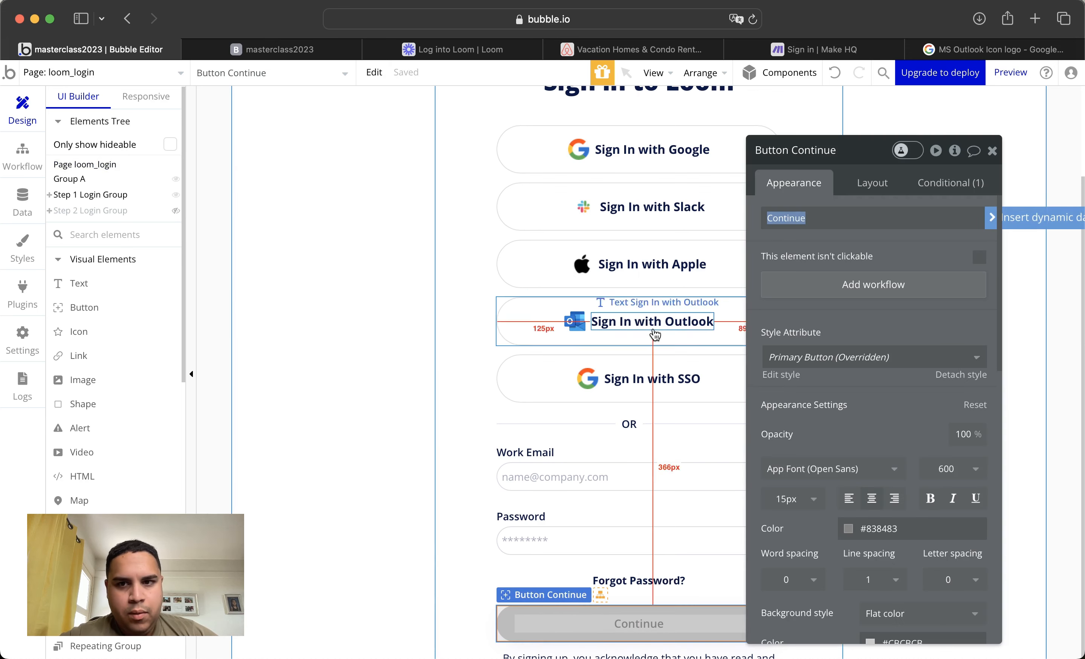
pyautogui.click(874, 284)
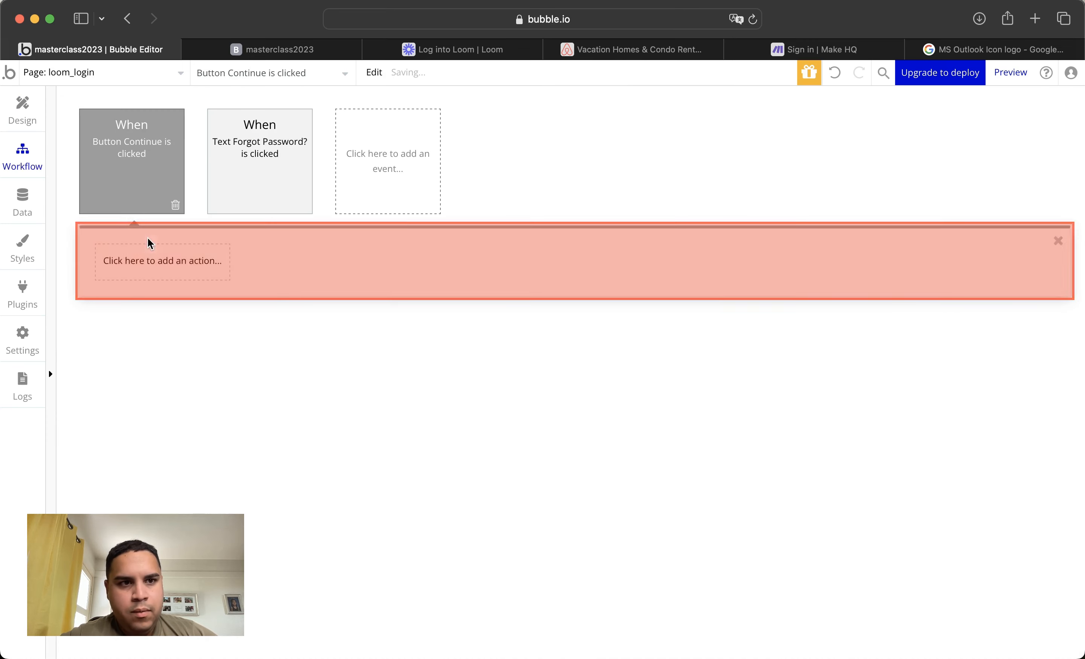
pyautogui.click(22, 110)
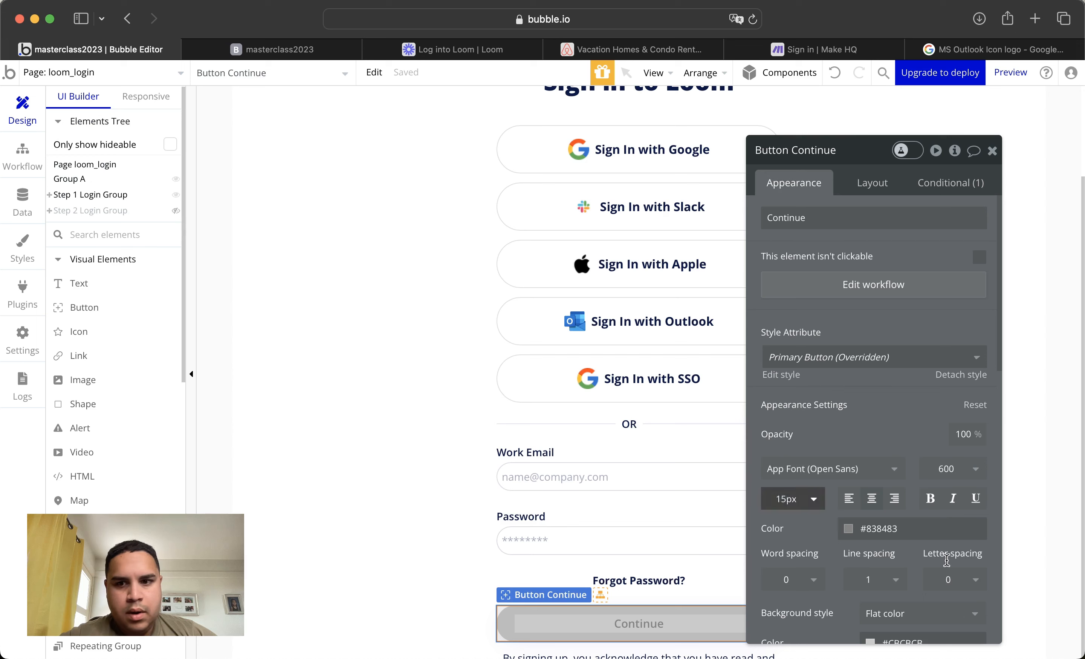
# Set Password Group to collapse when hidden and disable its visibility on page load
pyautogui.click(735, 519)
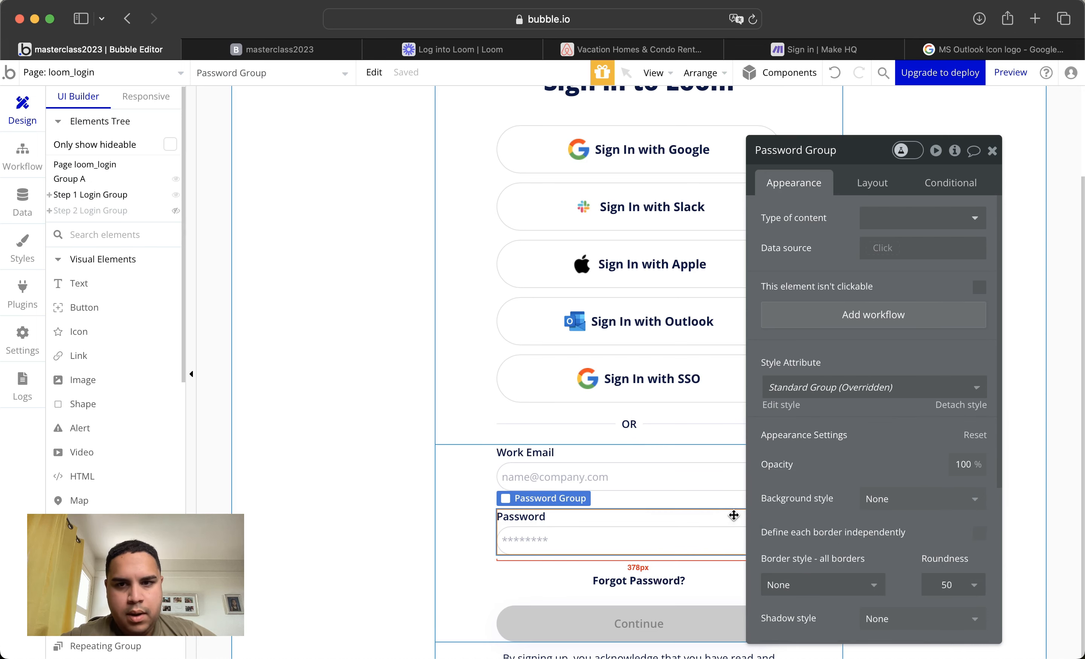
pyautogui.click(872, 182)
pyautogui.click(979, 369)
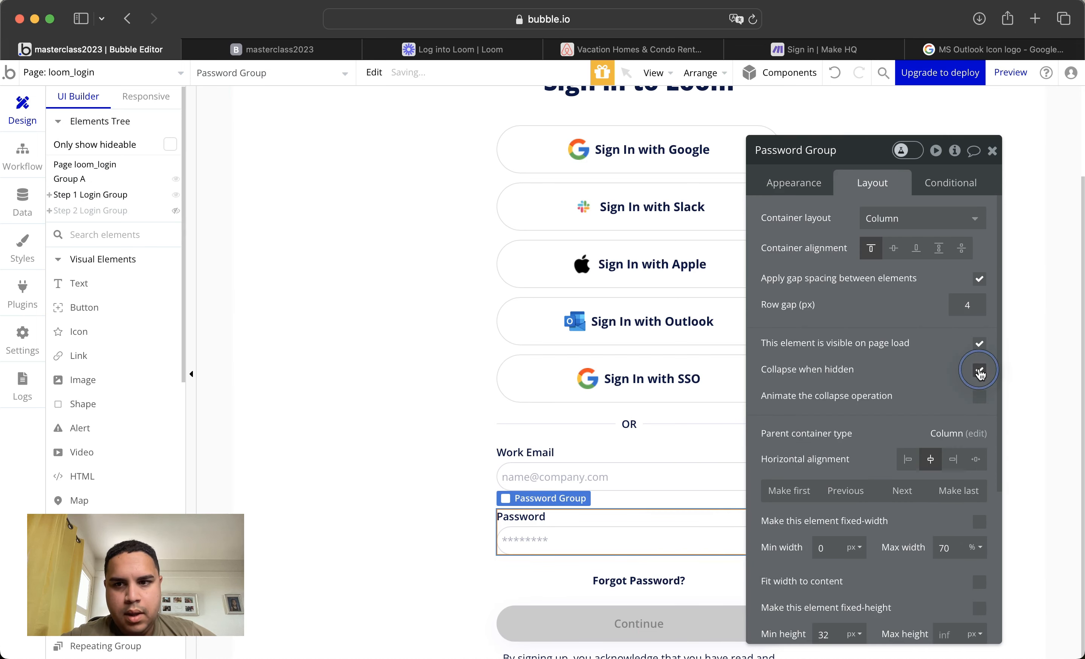
pyautogui.click(979, 343)
pyautogui.click(993, 149)
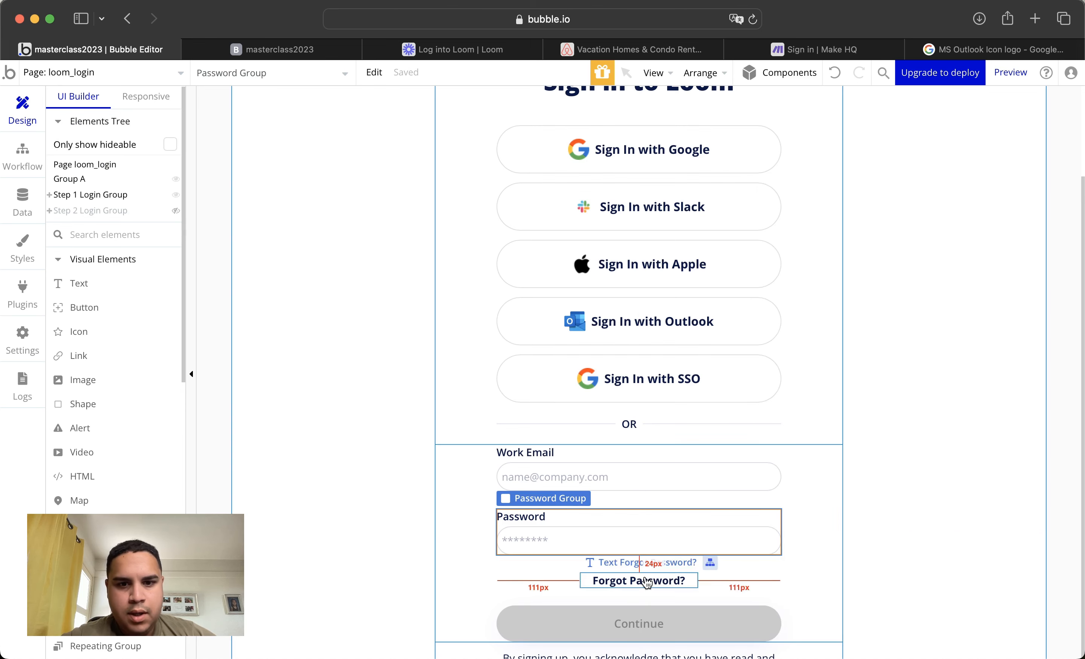
# Add a Show an element action for Password Group to the Continue button's click workflow
pyautogui.doubleClick(636, 623)
pyautogui.click(845, 286)
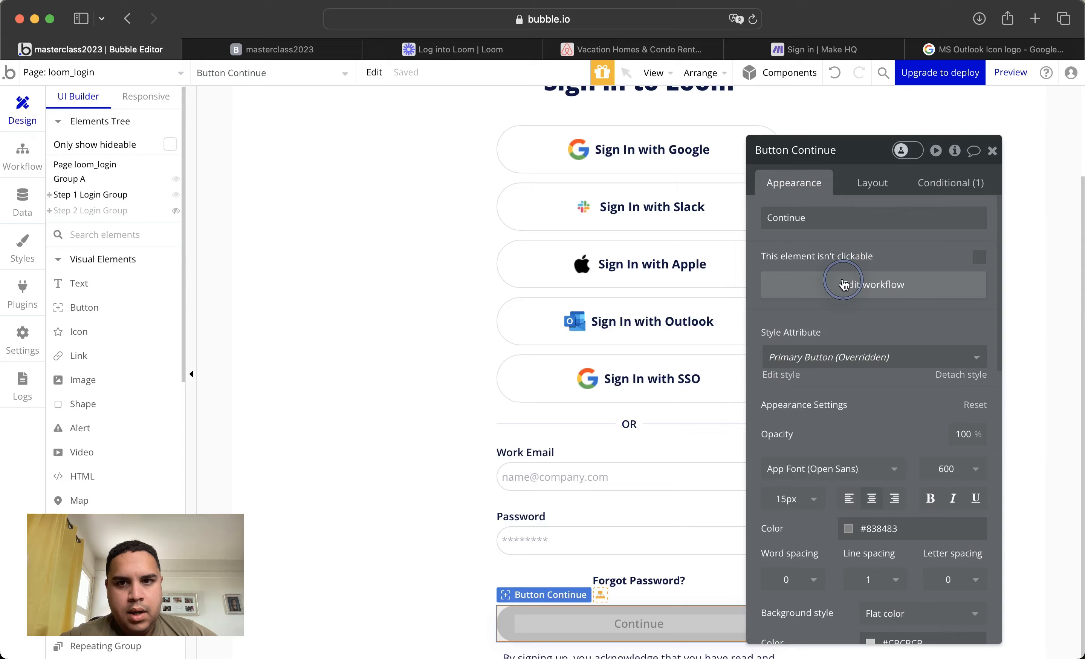
pyautogui.click(147, 270)
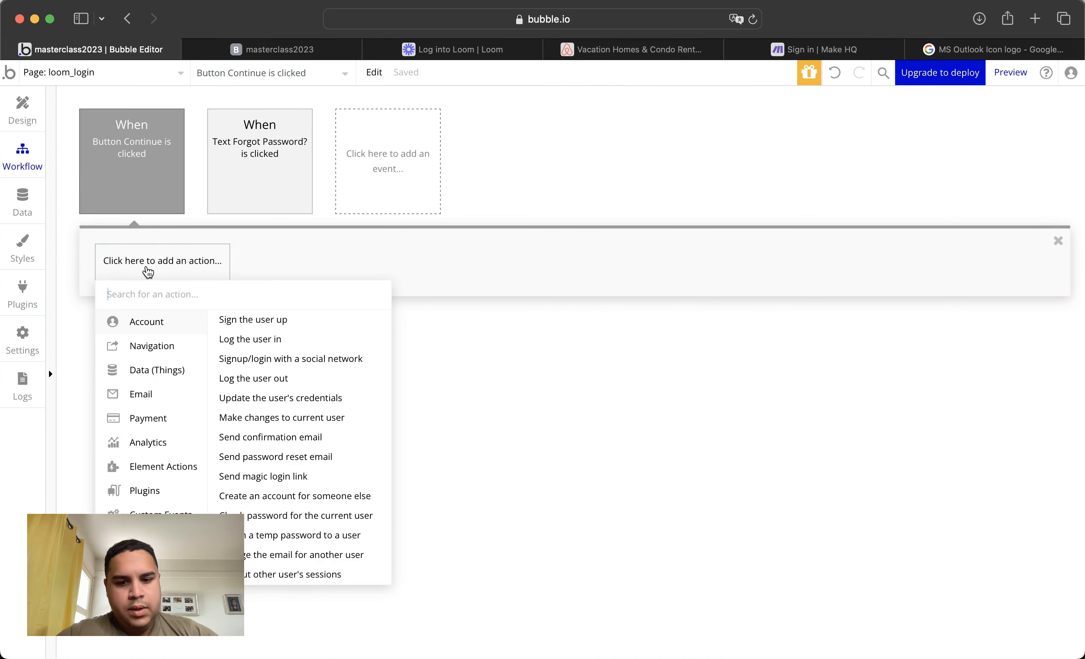
pyautogui.write('show')
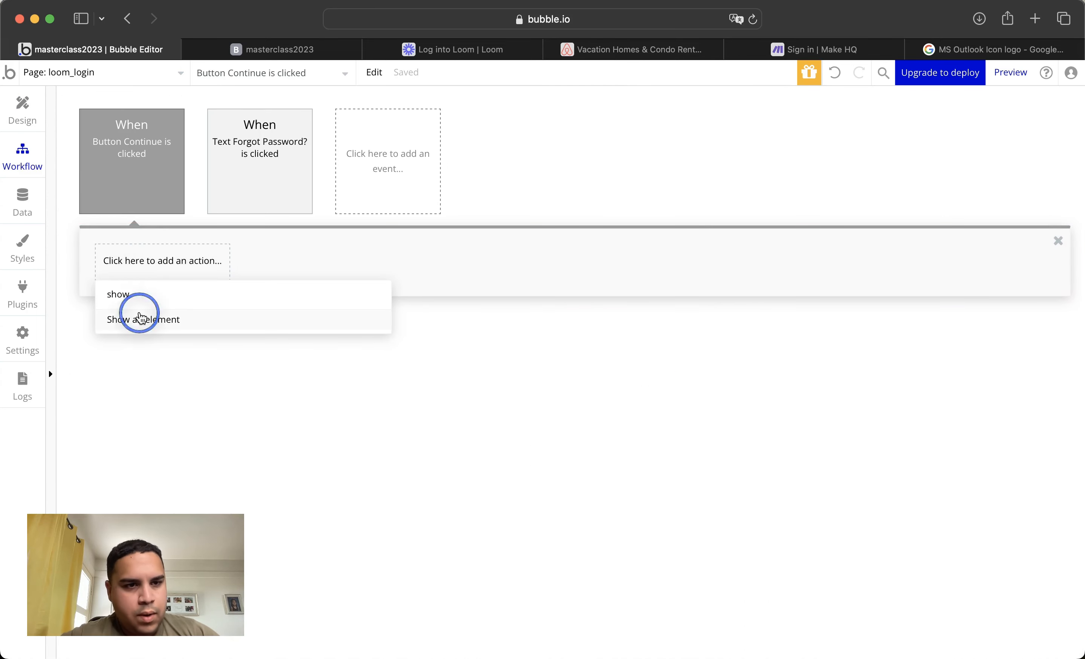
pyautogui.click(138, 316)
pyautogui.click(911, 189)
pyautogui.write('pas')
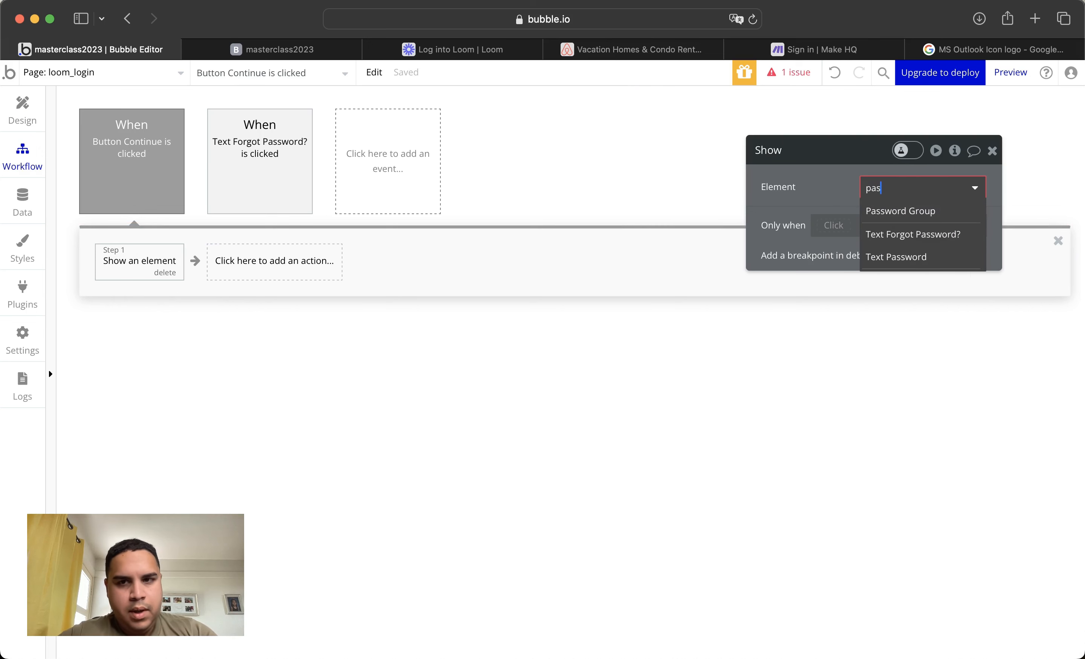
pyautogui.write('sw')
pyautogui.click(921, 211)
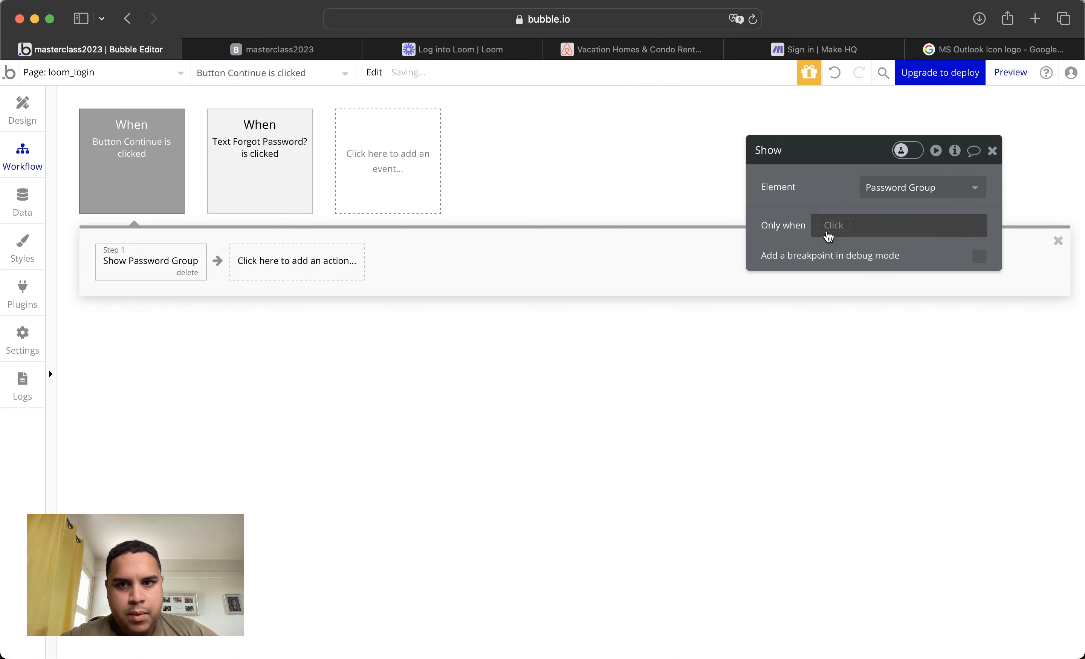
# Try to base the Show action's "Only when" condition on Password Group
pyautogui.click(828, 231)
pyautogui.write('pass')
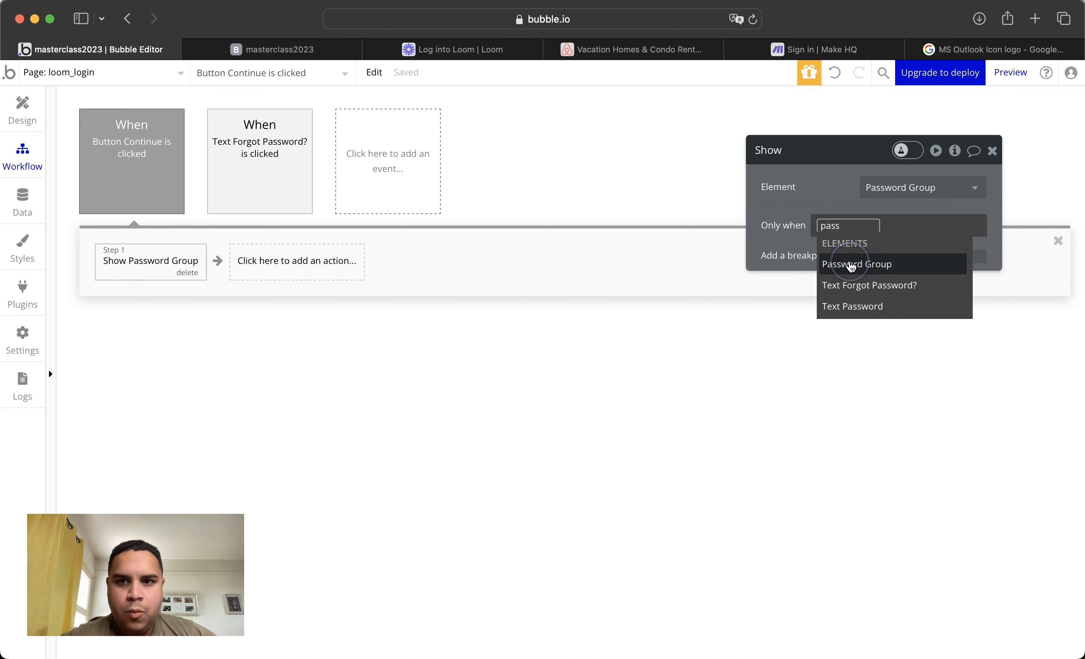
pyautogui.click(850, 264)
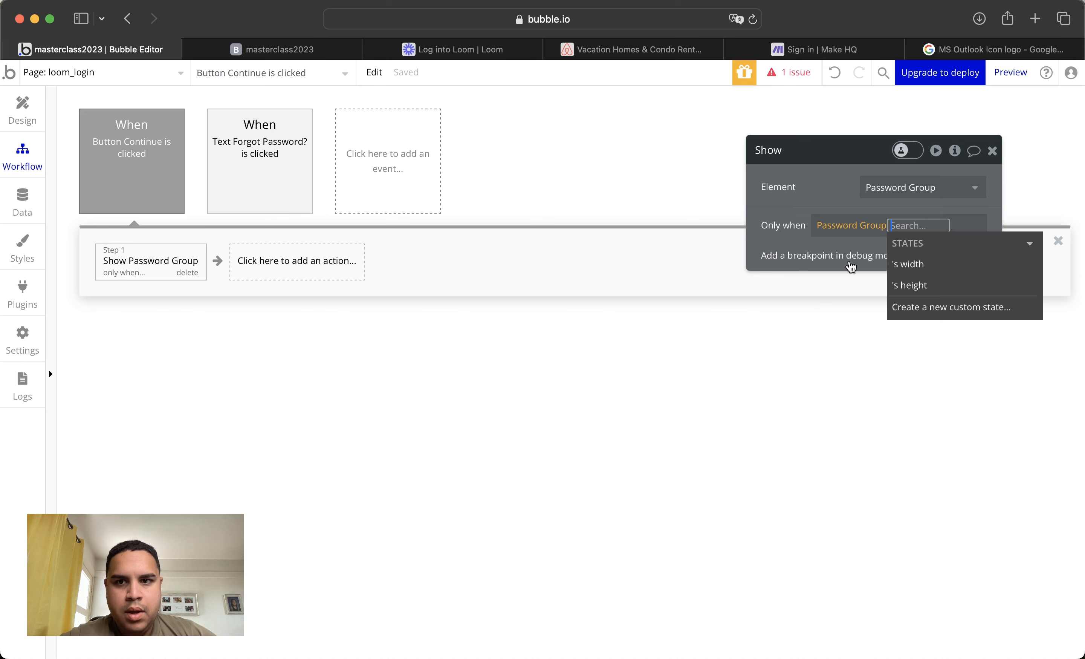
pyautogui.press('BackSpace')
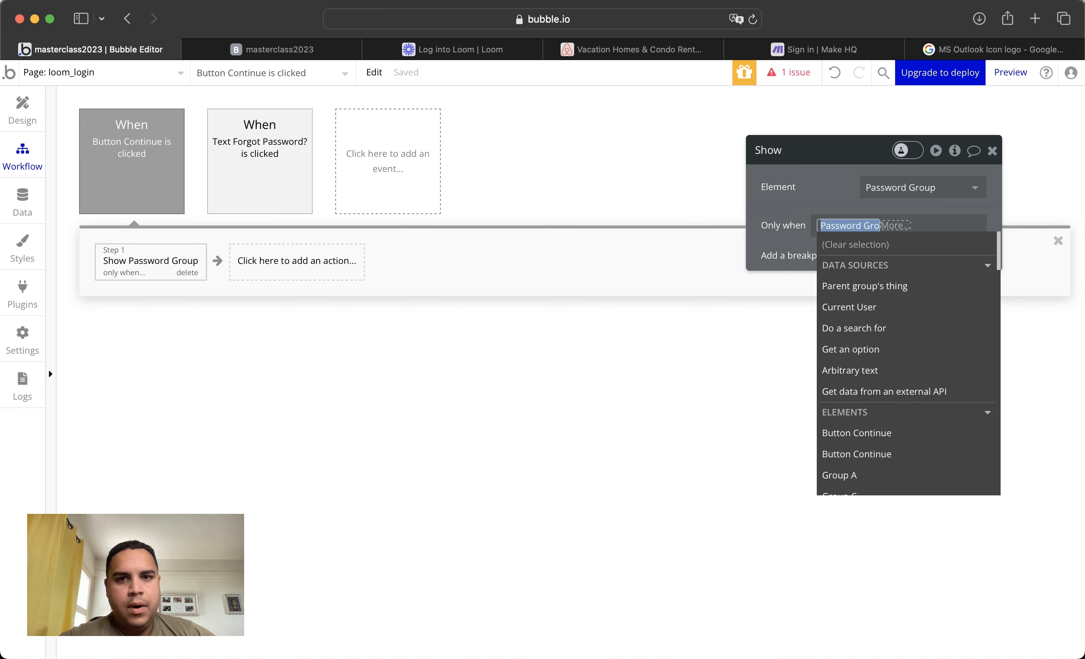
# Rename the input with the "********" placeholder as "Input Password" in the page design
pyautogui.click(24, 105)
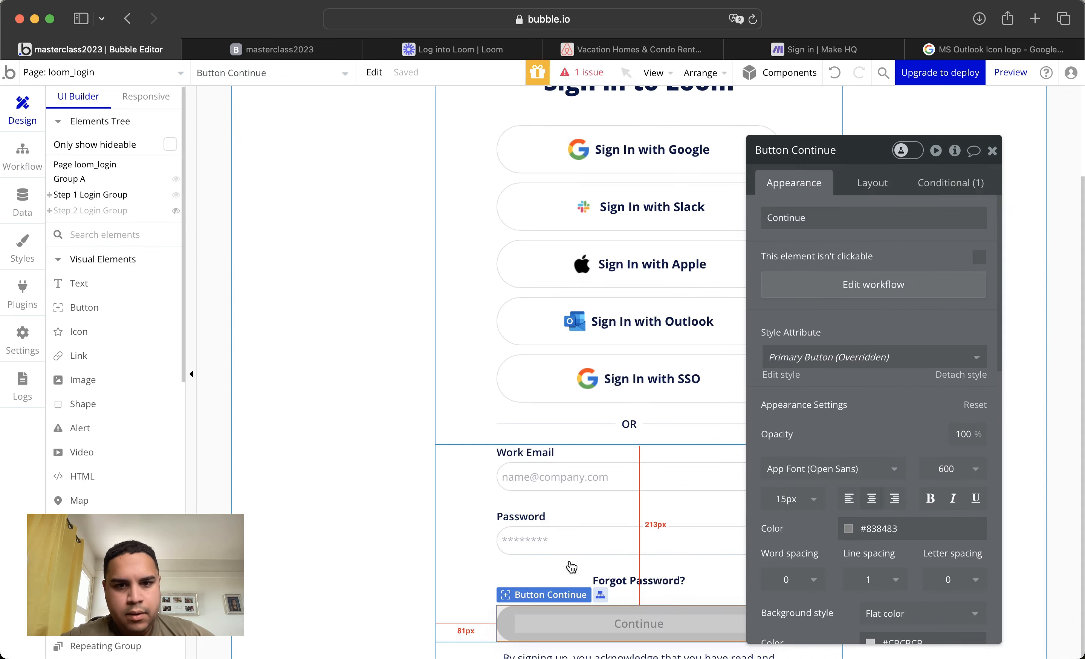
pyautogui.click(581, 538)
pyautogui.click(816, 150)
pyautogui.click(816, 150)
pyautogui.moveTo(840, 148); pyautogui.dragTo(783, 150)
pyautogui.write('Password')
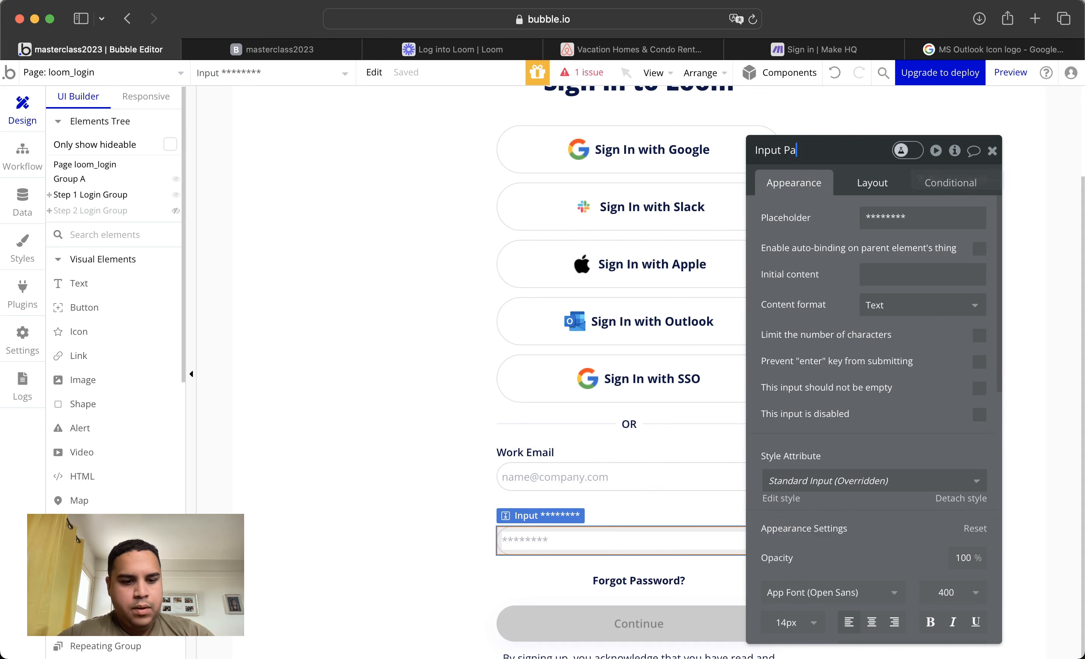